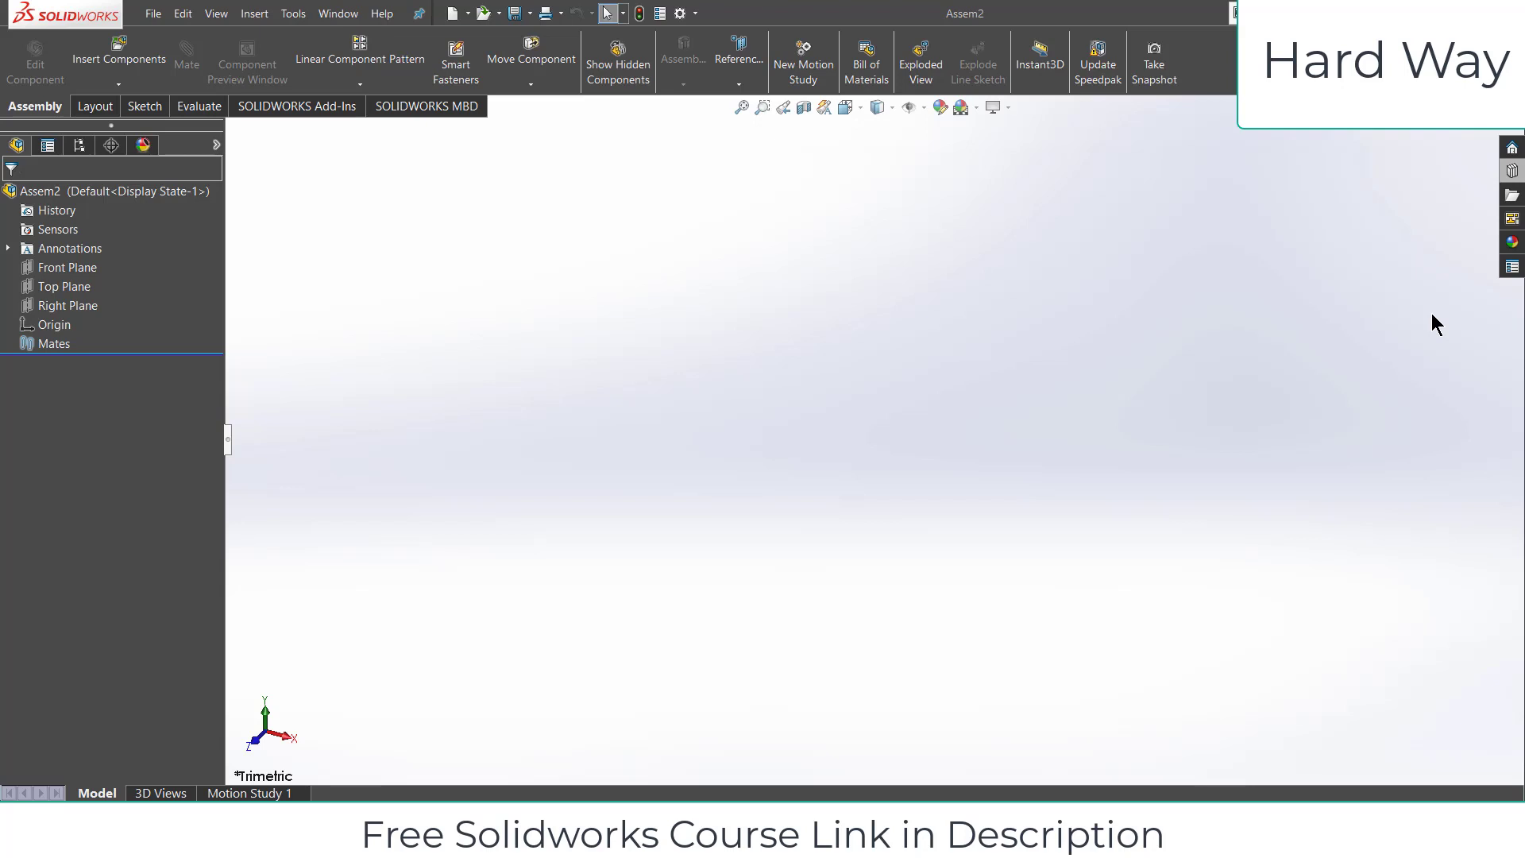
# Browse the Design Library's Toolbox to the ISO > Power Transmission > Gears folder.
pyautogui.click(1512, 170)
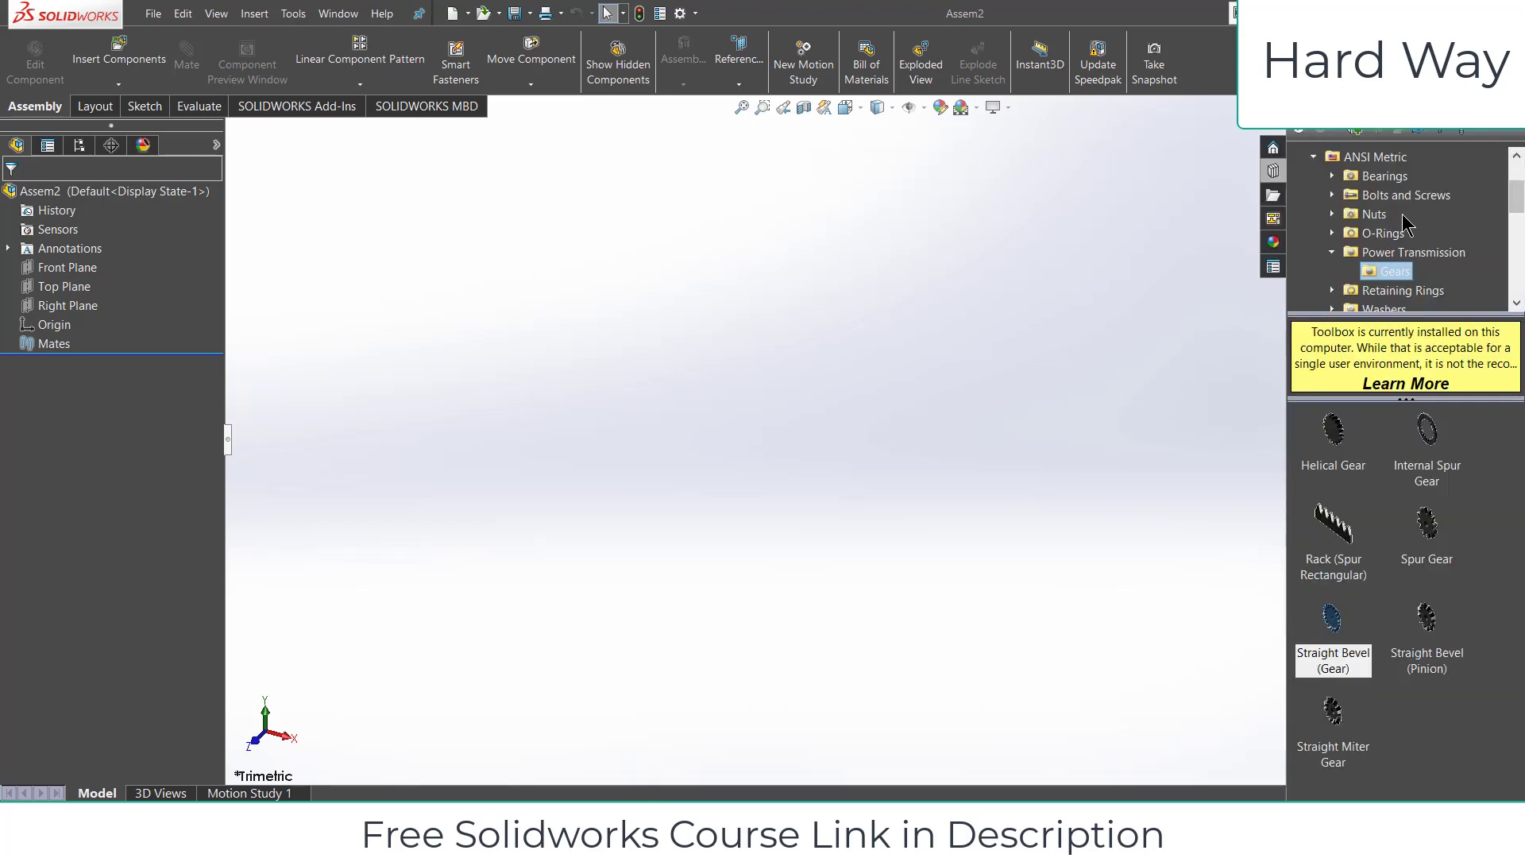
pyautogui.click(1332, 252)
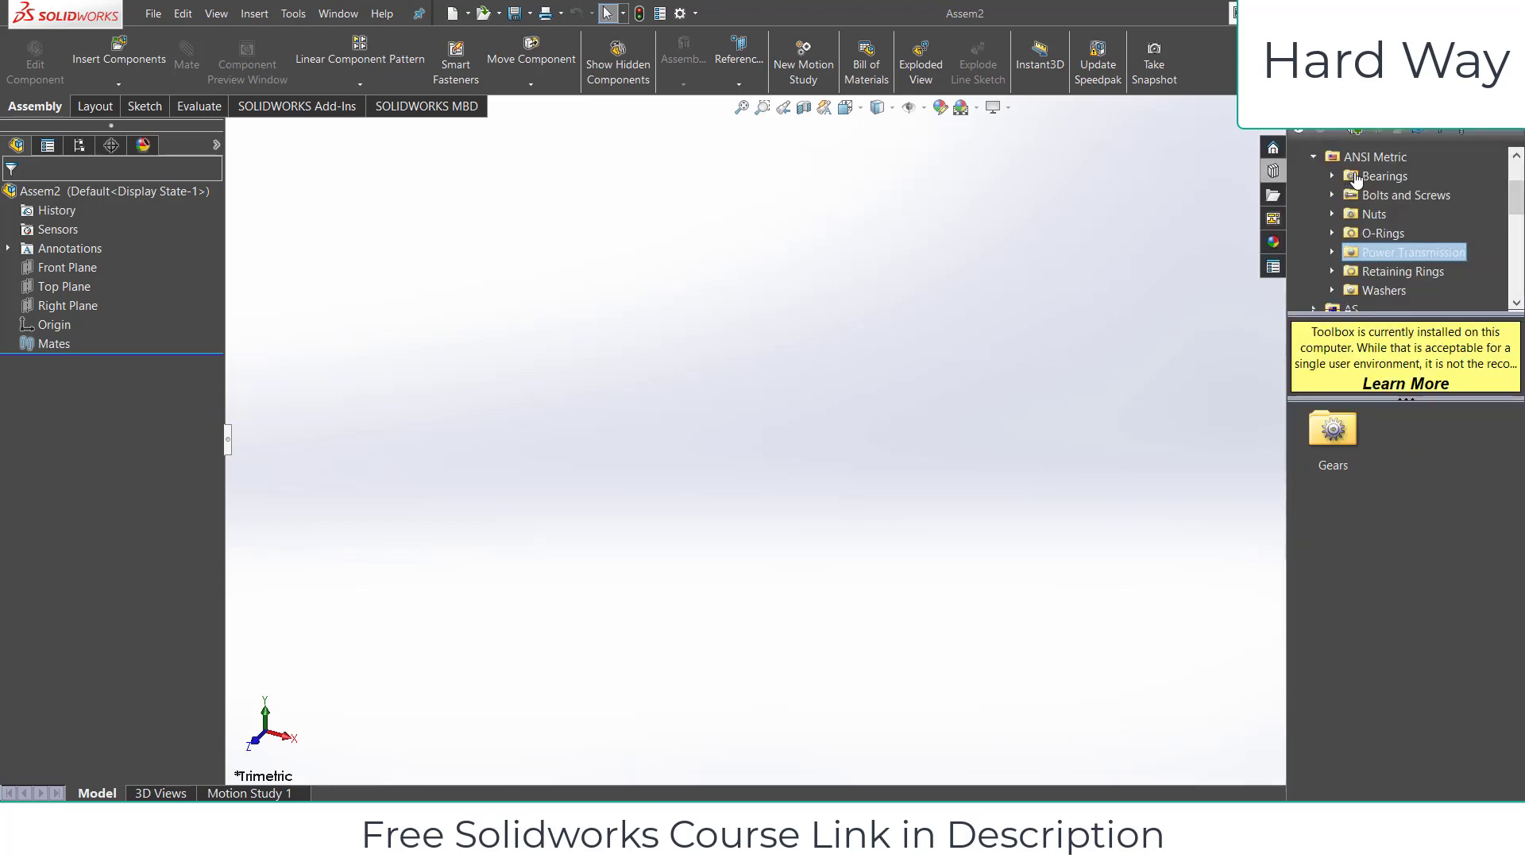
pyautogui.click(1376, 161)
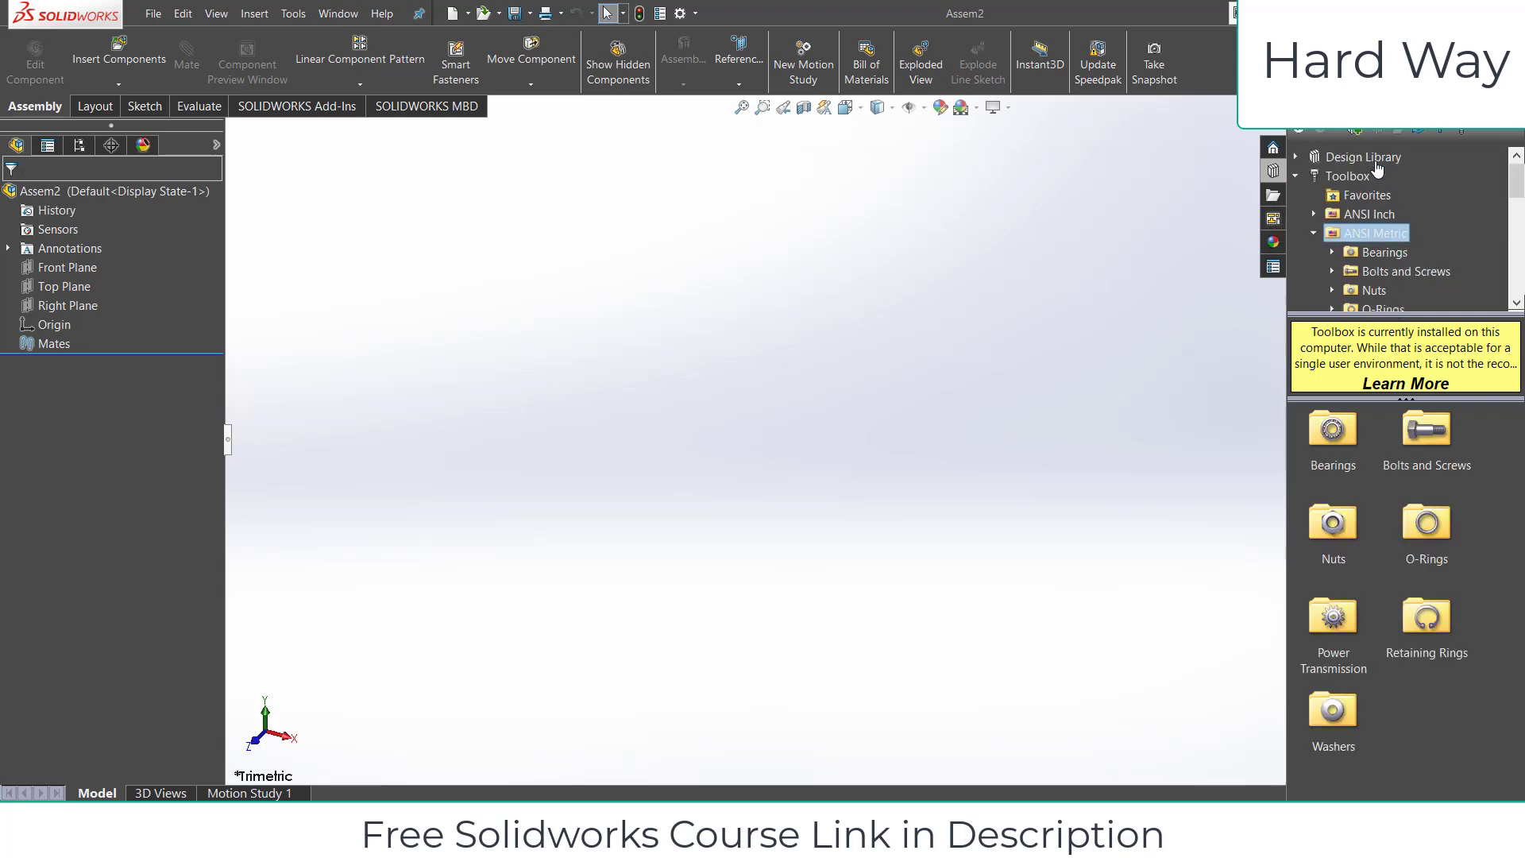
pyautogui.click(1374, 180)
pyautogui.scroll(-5, 1423, 498)
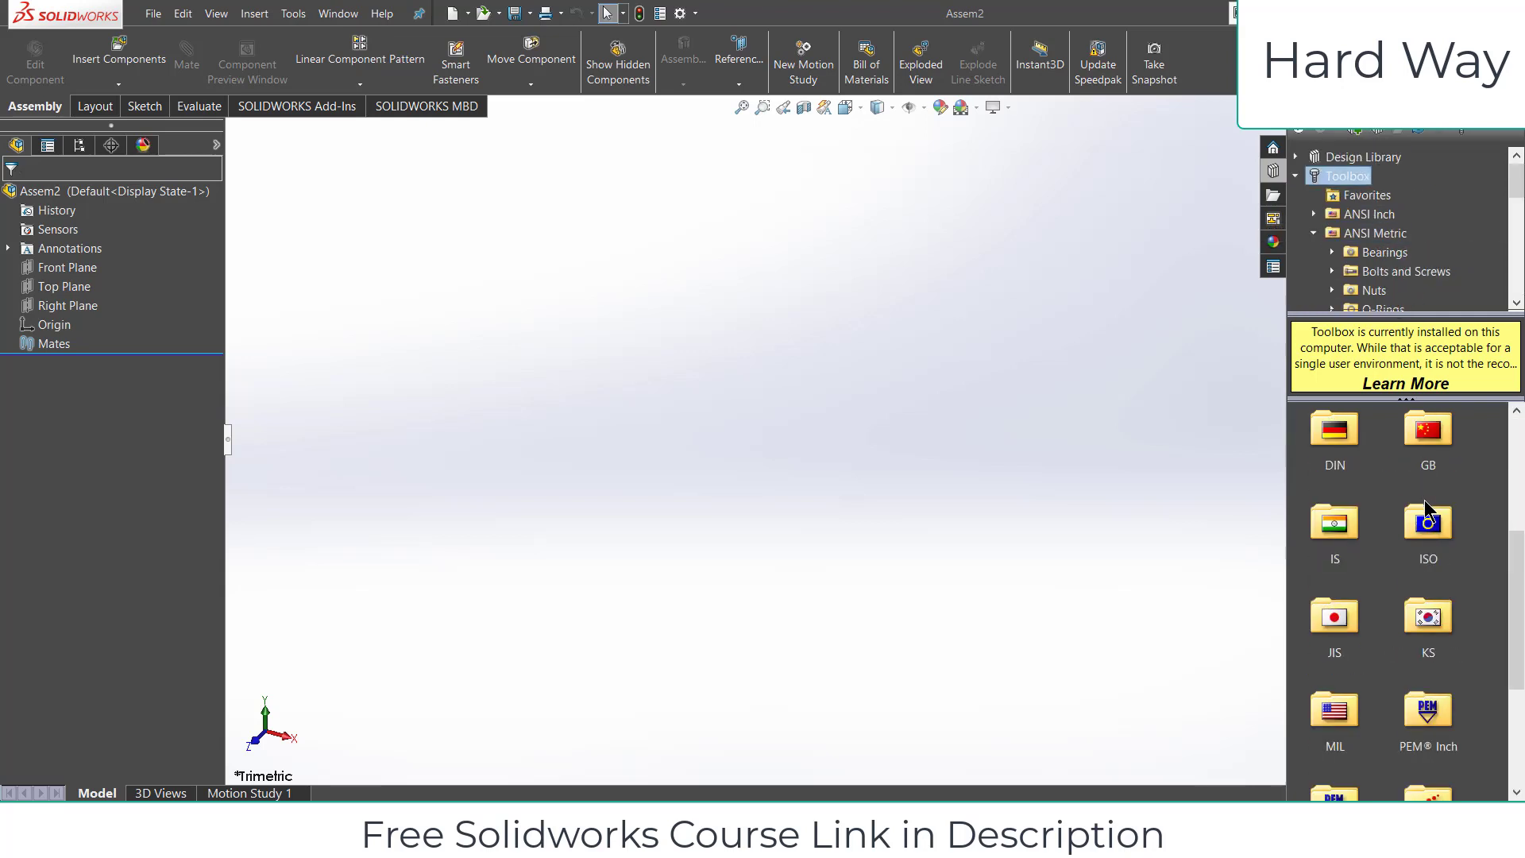
pyautogui.scroll(4, 1482, 612)
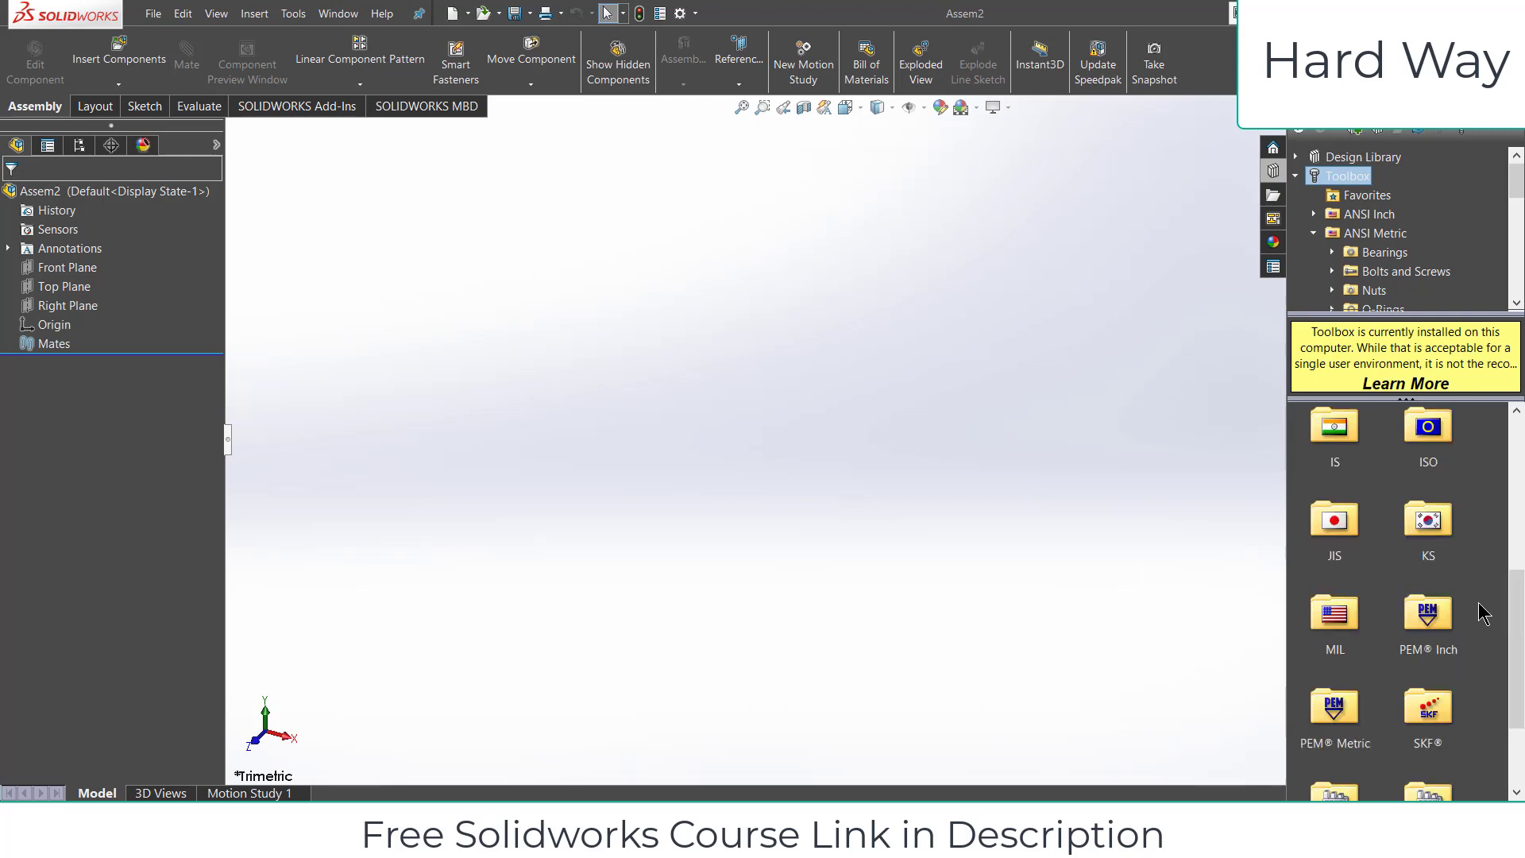
pyautogui.doubleClick(1439, 686)
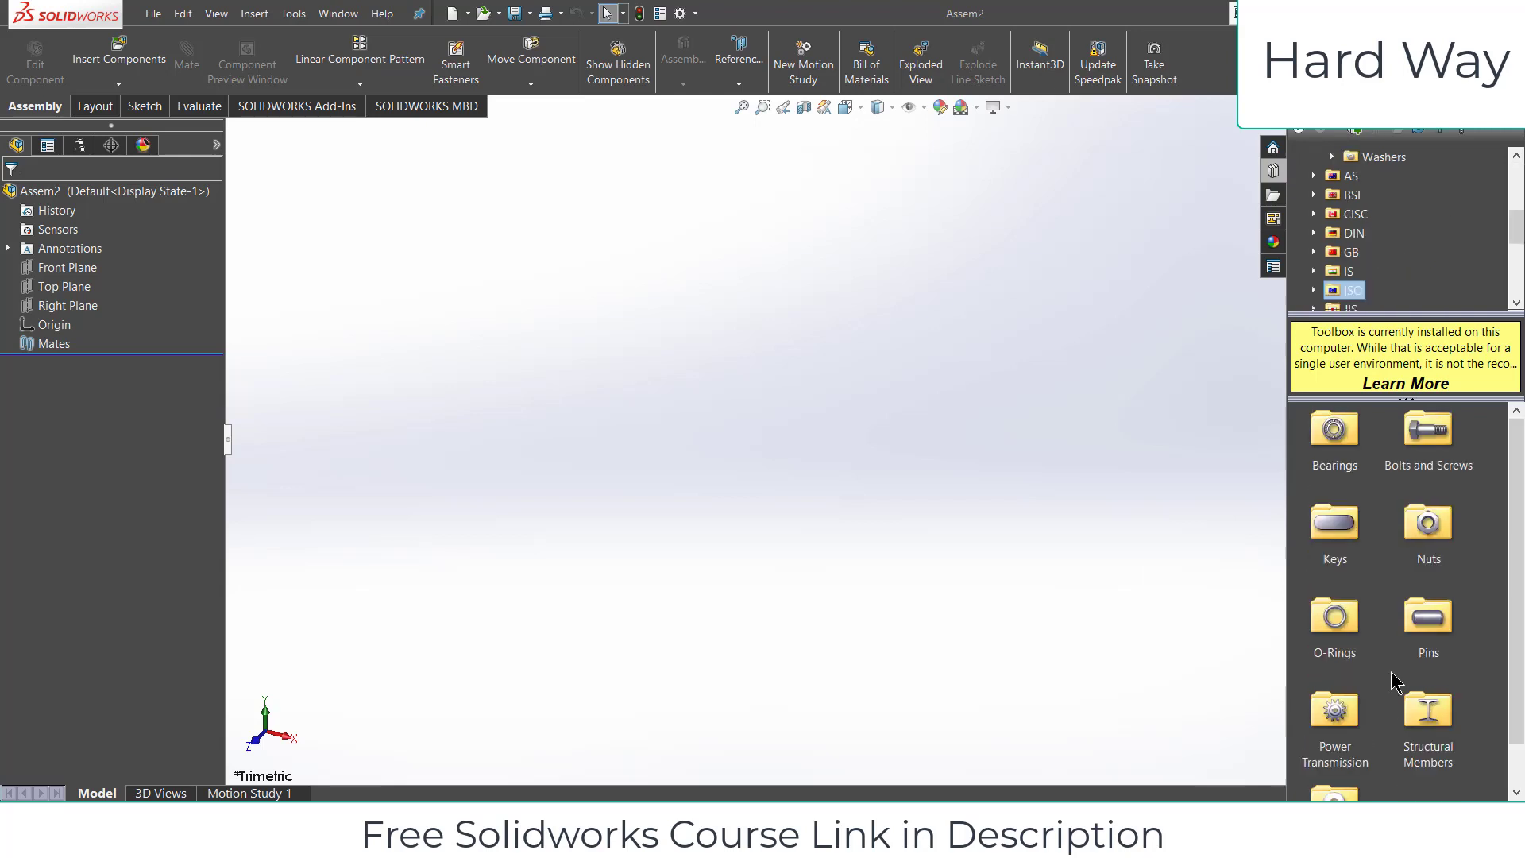
pyautogui.scroll(-1, 1397, 663)
pyautogui.doubleClick(1353, 655)
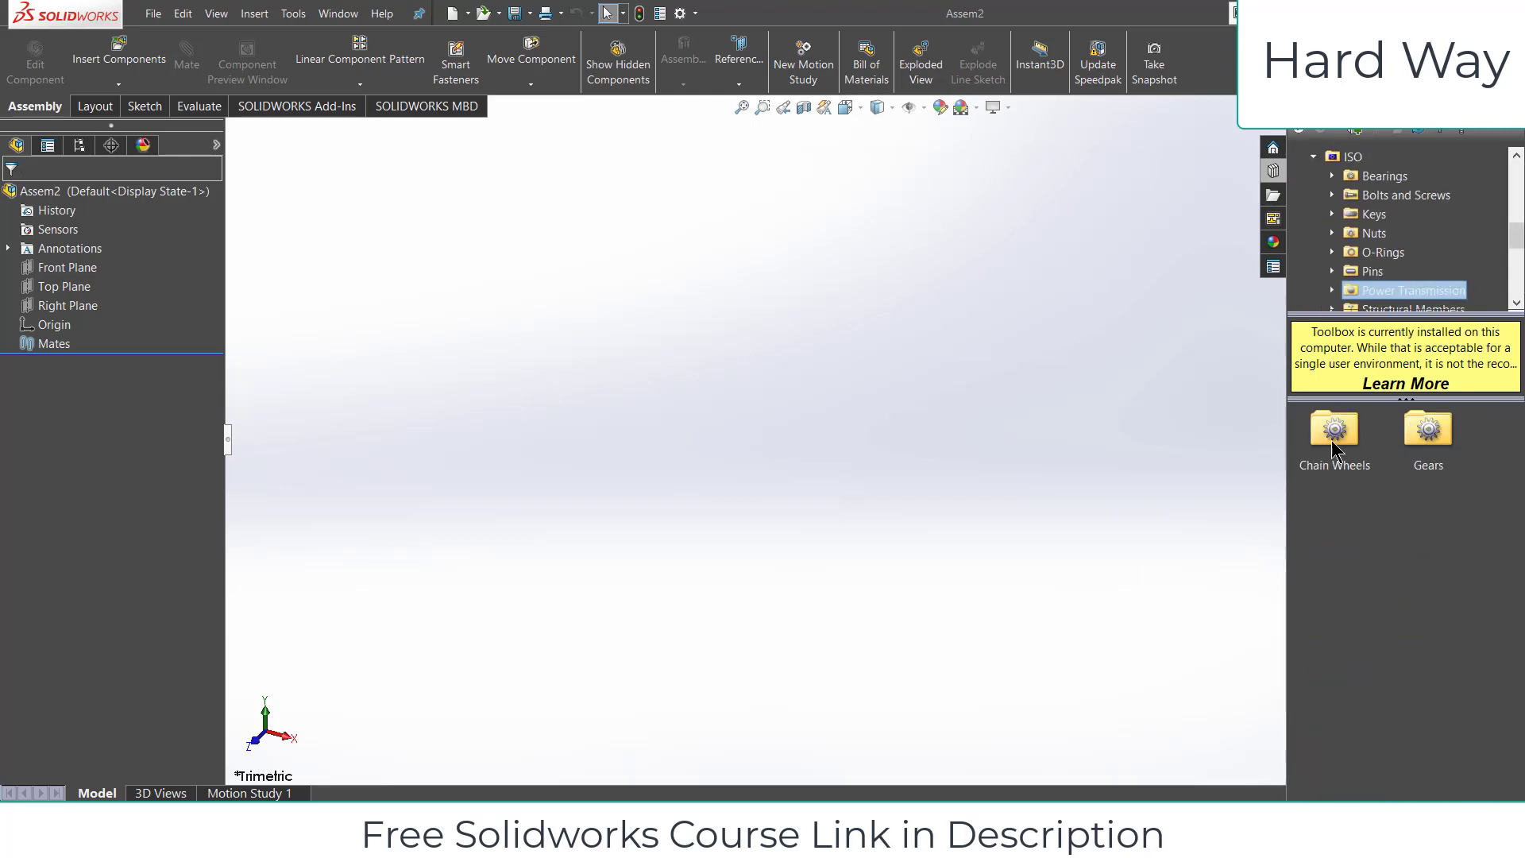
pyautogui.doubleClick(1417, 440)
# Place a Straight Bevel (Gear) with module 1, 30 teeth and a 15-tooth mating pinion.
pyautogui.click(1333, 623)
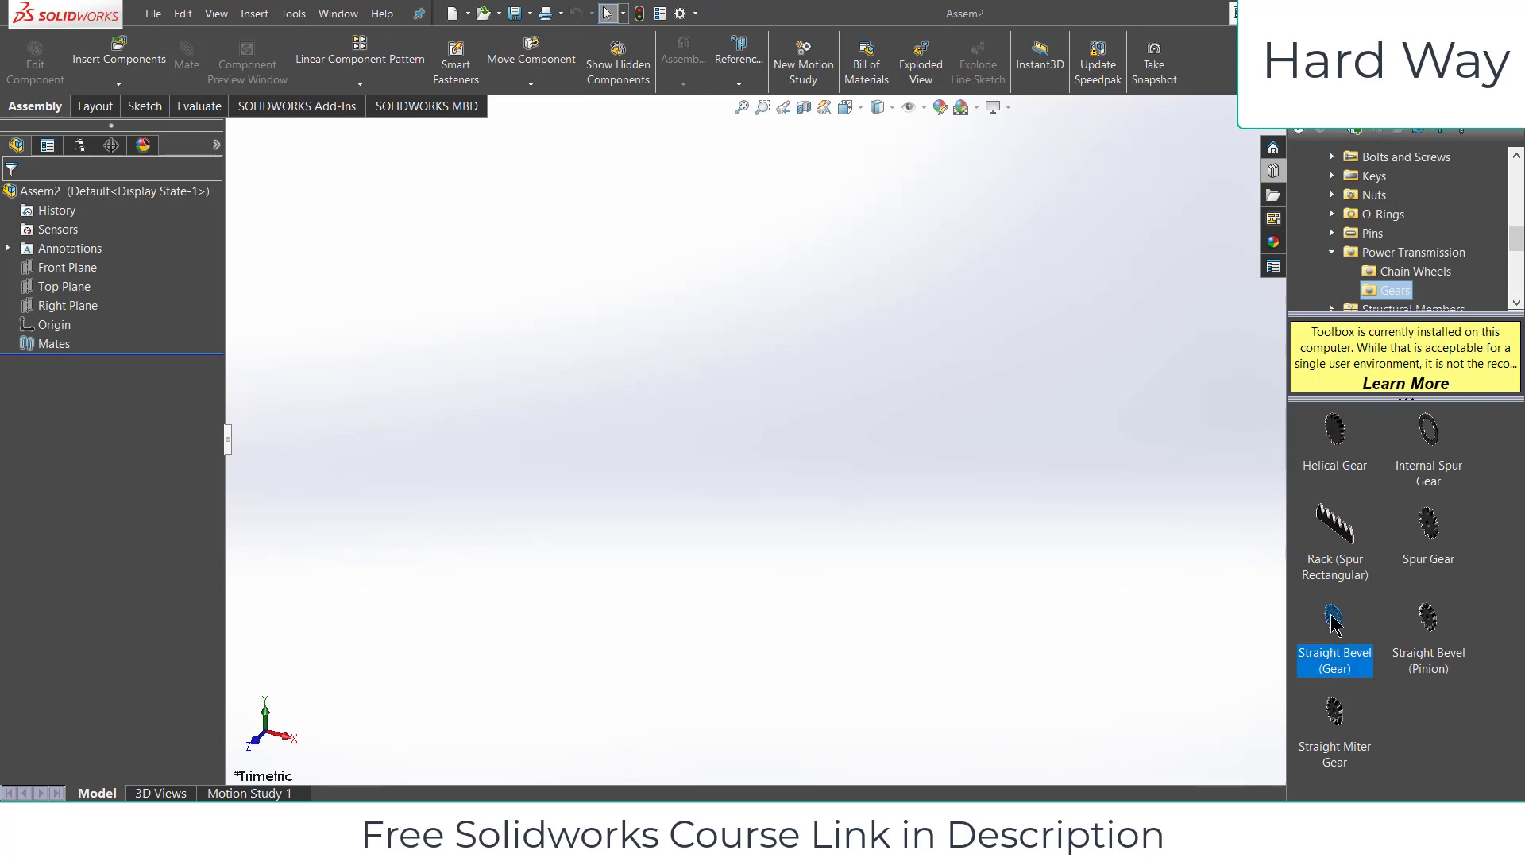
pyautogui.moveTo(1332, 623); pyautogui.dragTo(883, 461)
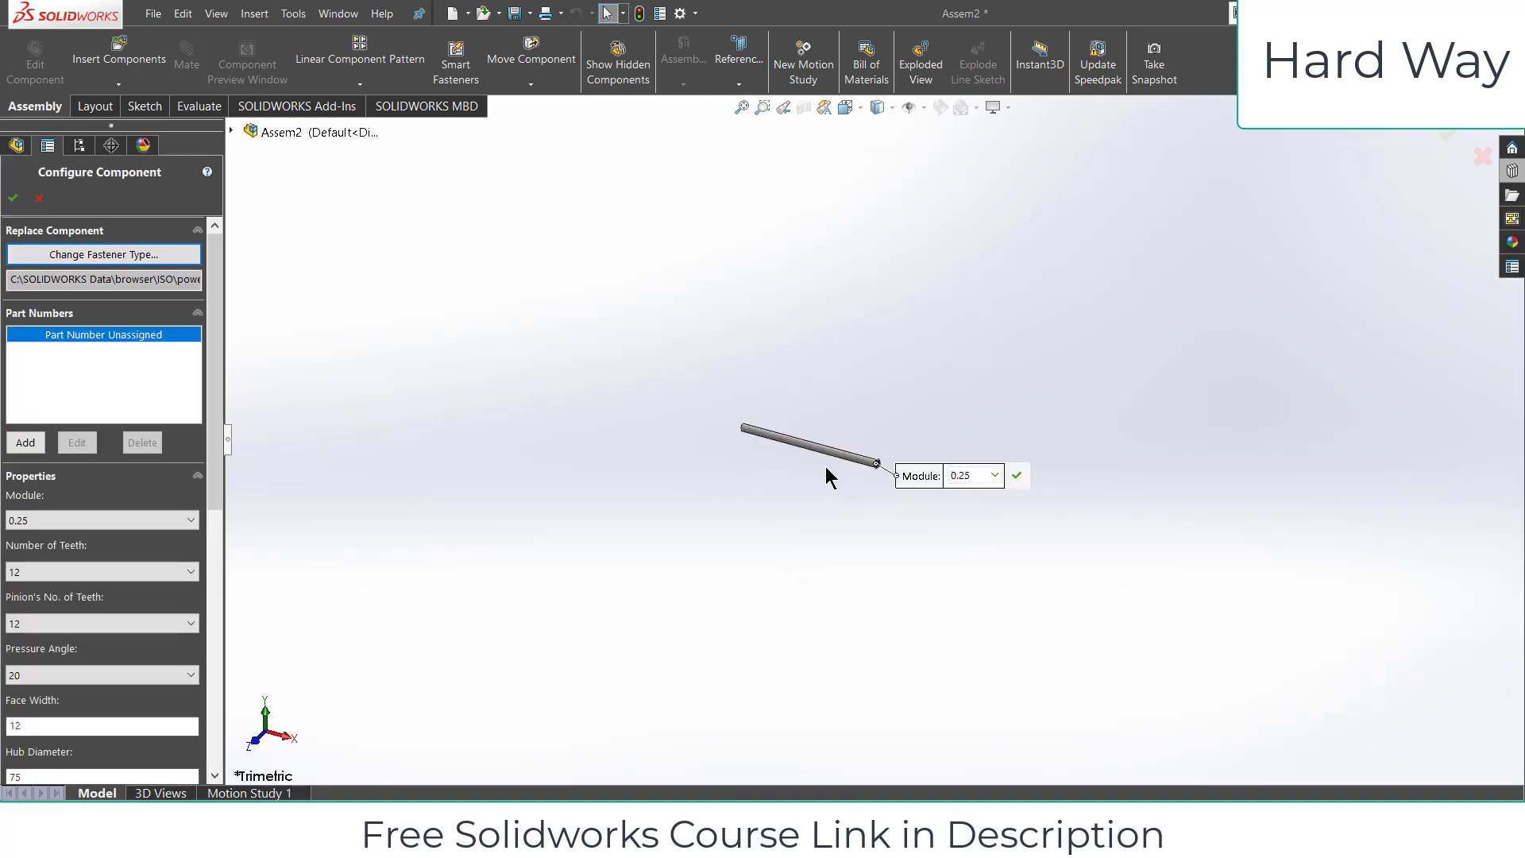
pyautogui.click(92, 521)
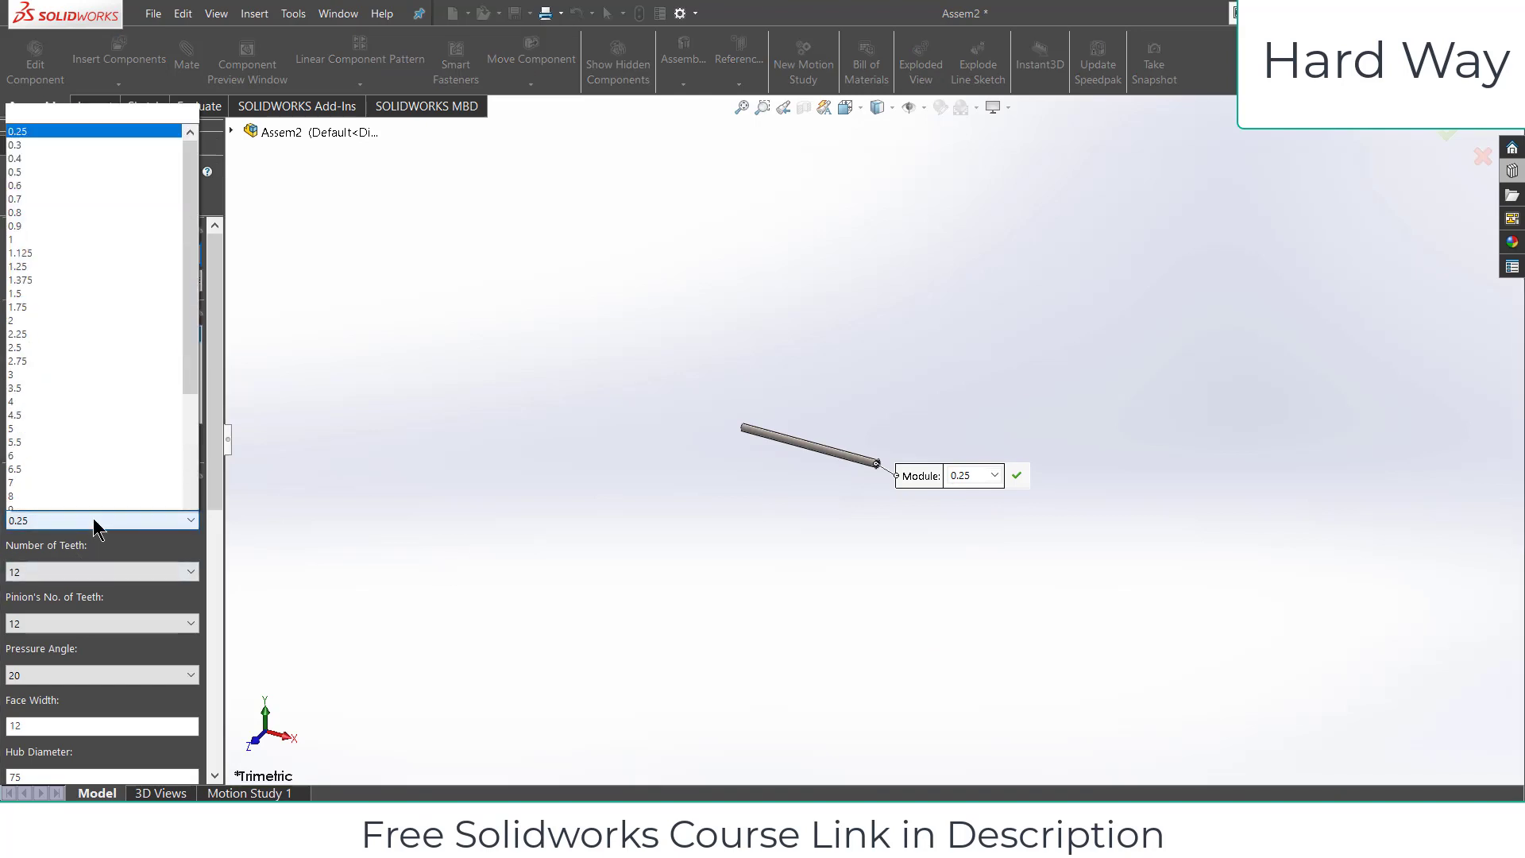
pyautogui.click(74, 220)
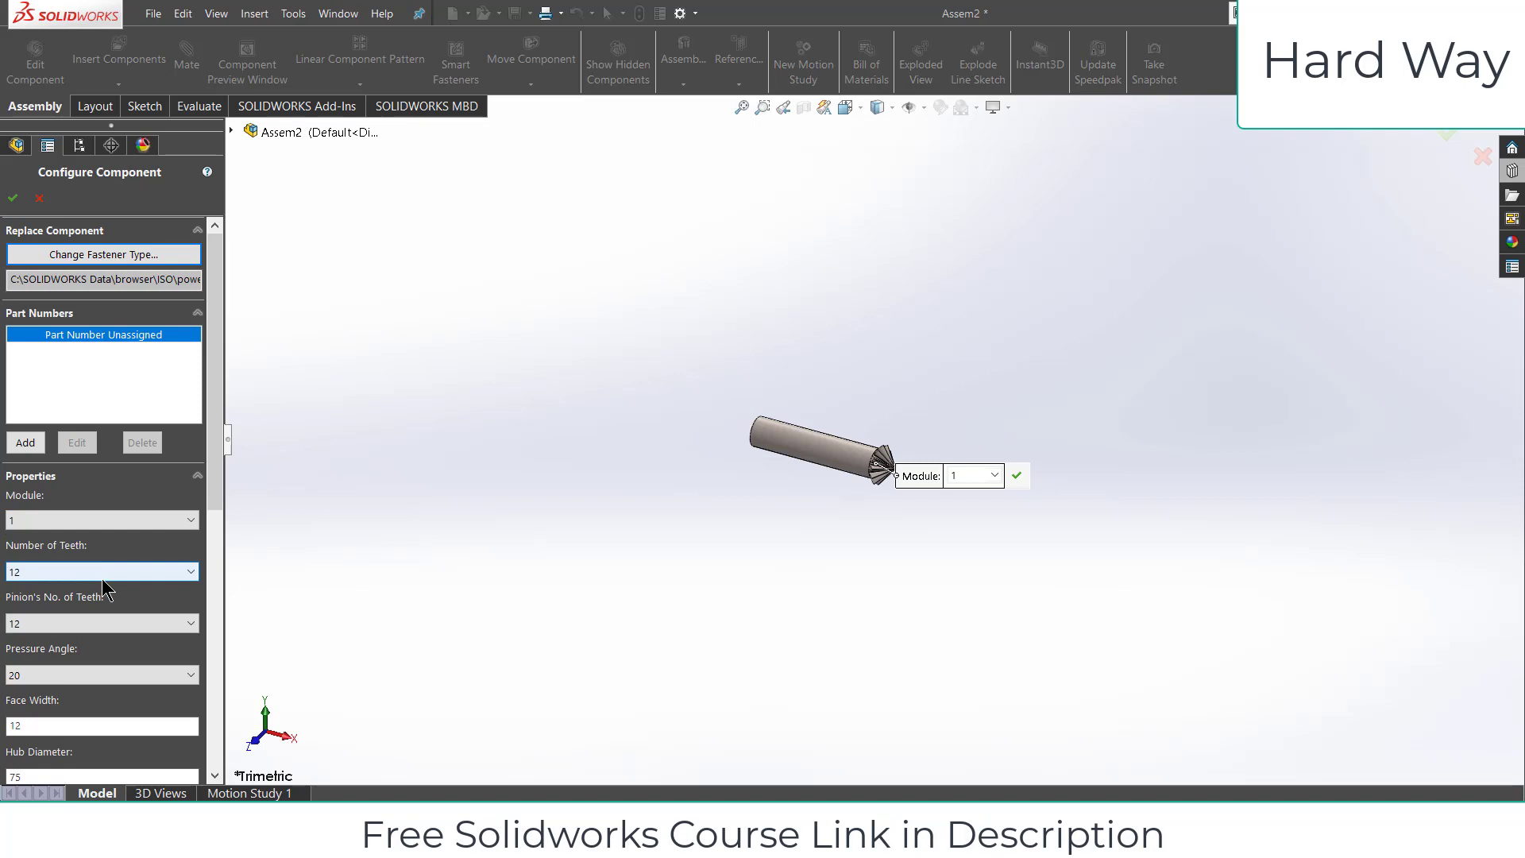
pyautogui.click(134, 576)
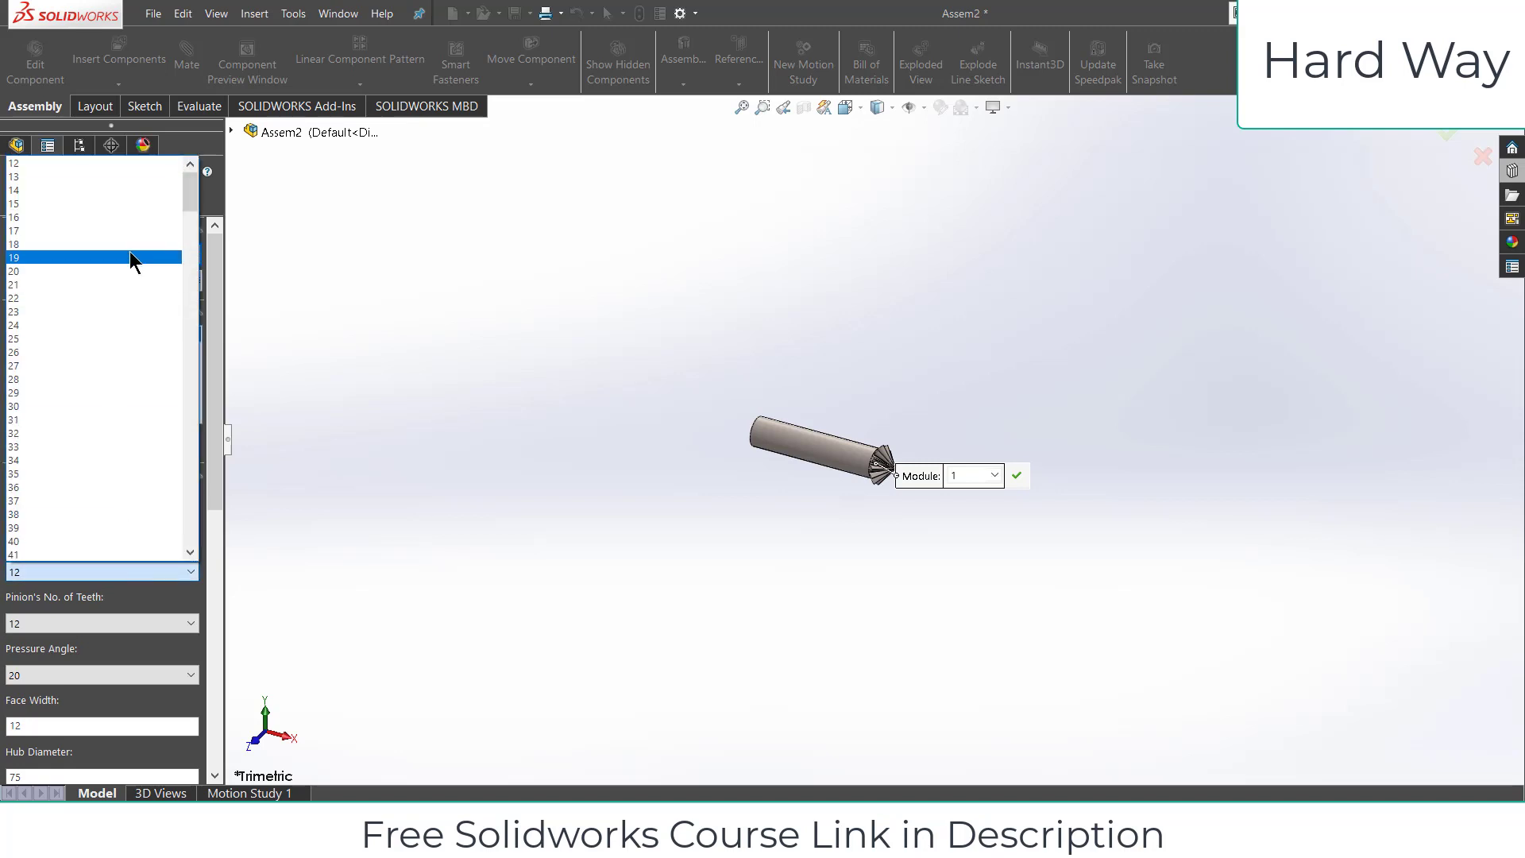
pyautogui.click(97, 404)
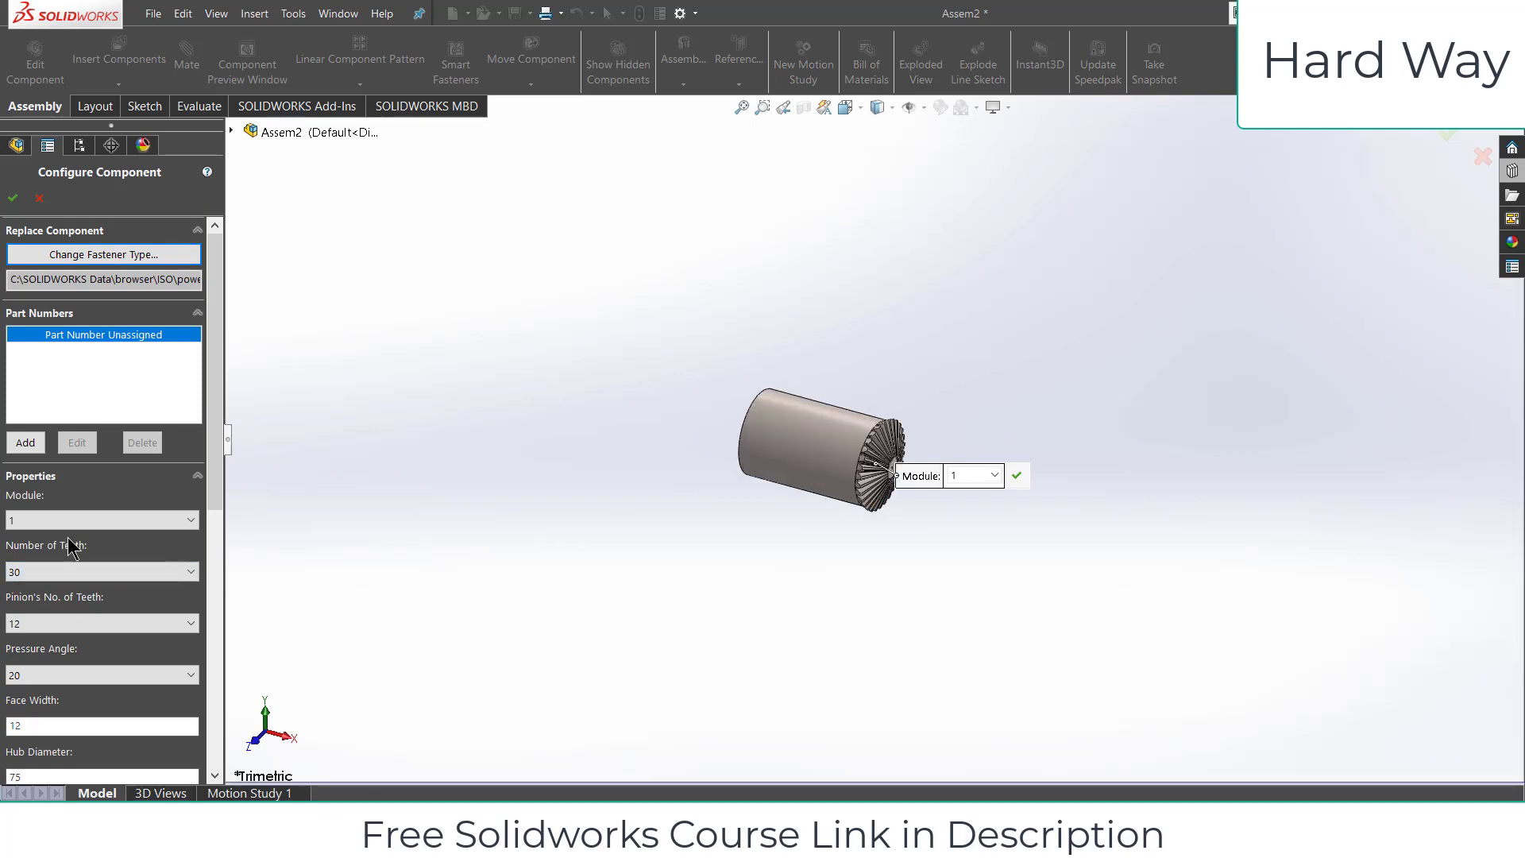
pyautogui.click(89, 625)
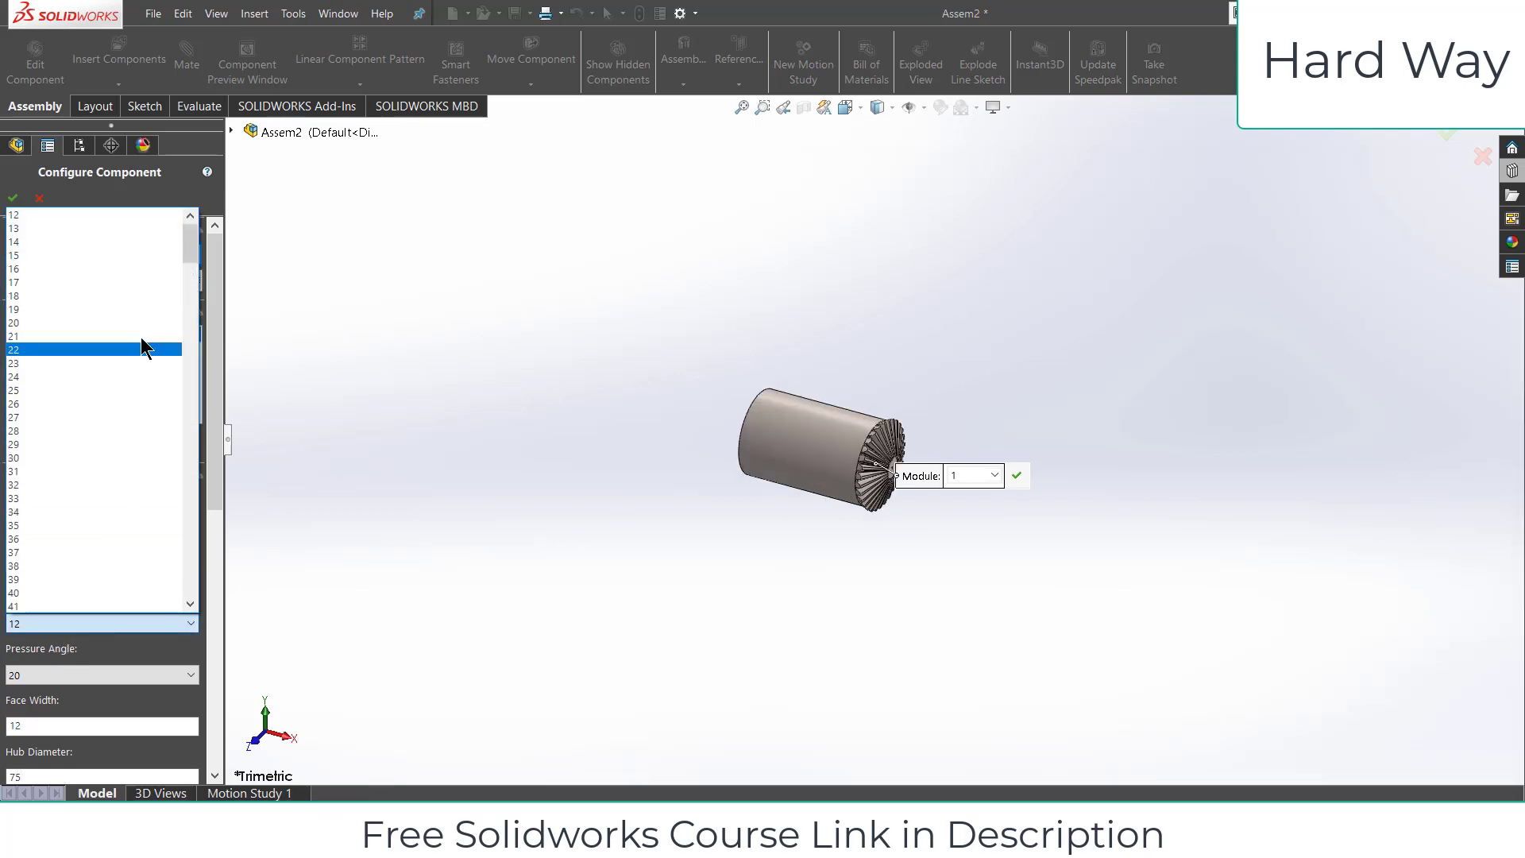
pyautogui.click(144, 255)
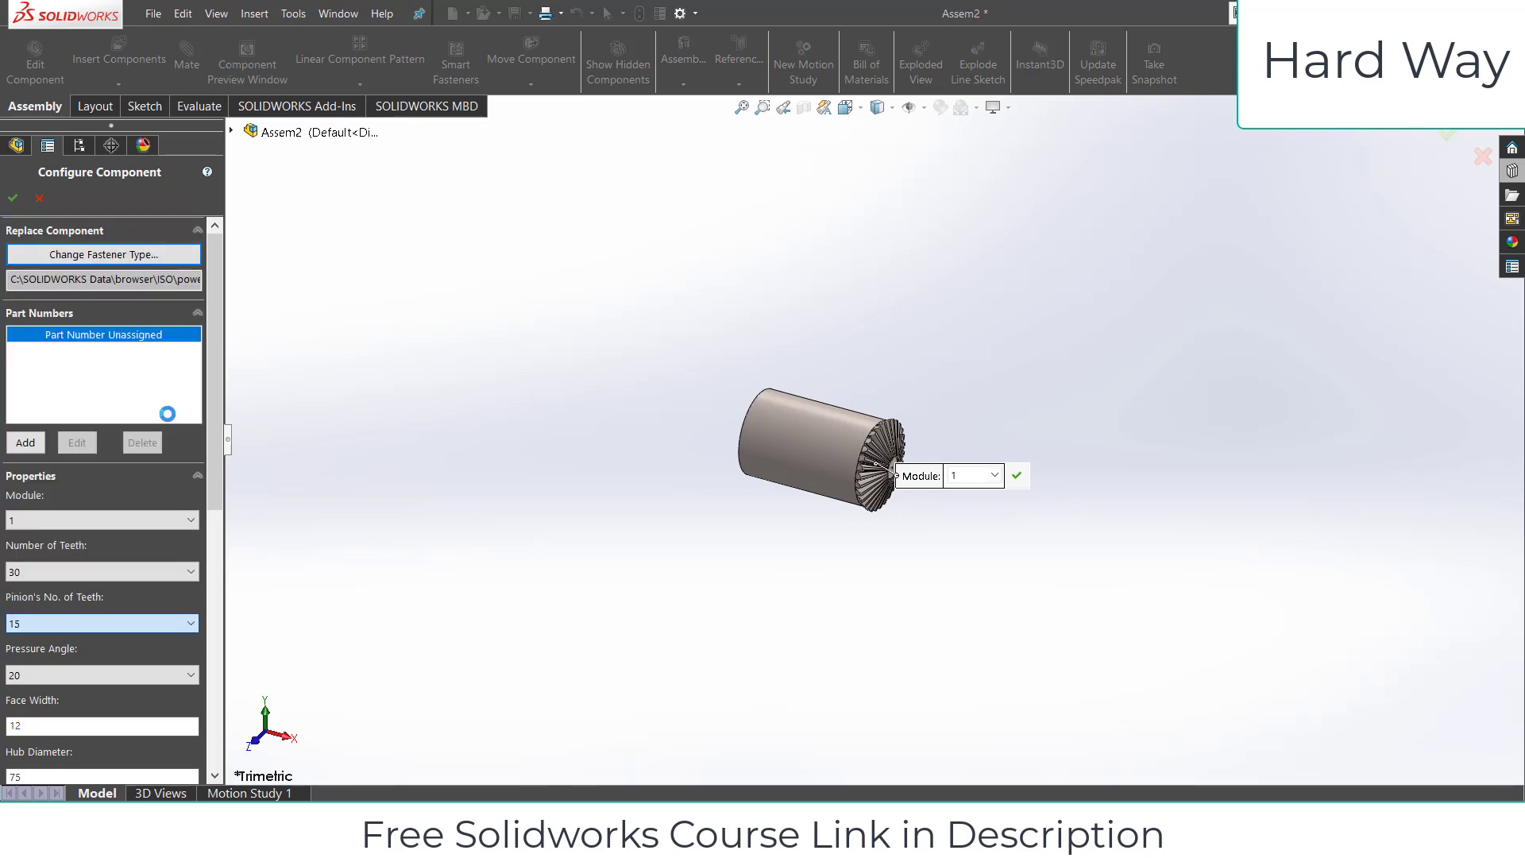
# Narrow the gear to face width 8, hub diameter 8 and nominal shaft diameter 5.
pyautogui.moveTo(763, 395); pyautogui.dragTo(222, 512, button='middle')
pyautogui.scroll(-5, 829, 471)
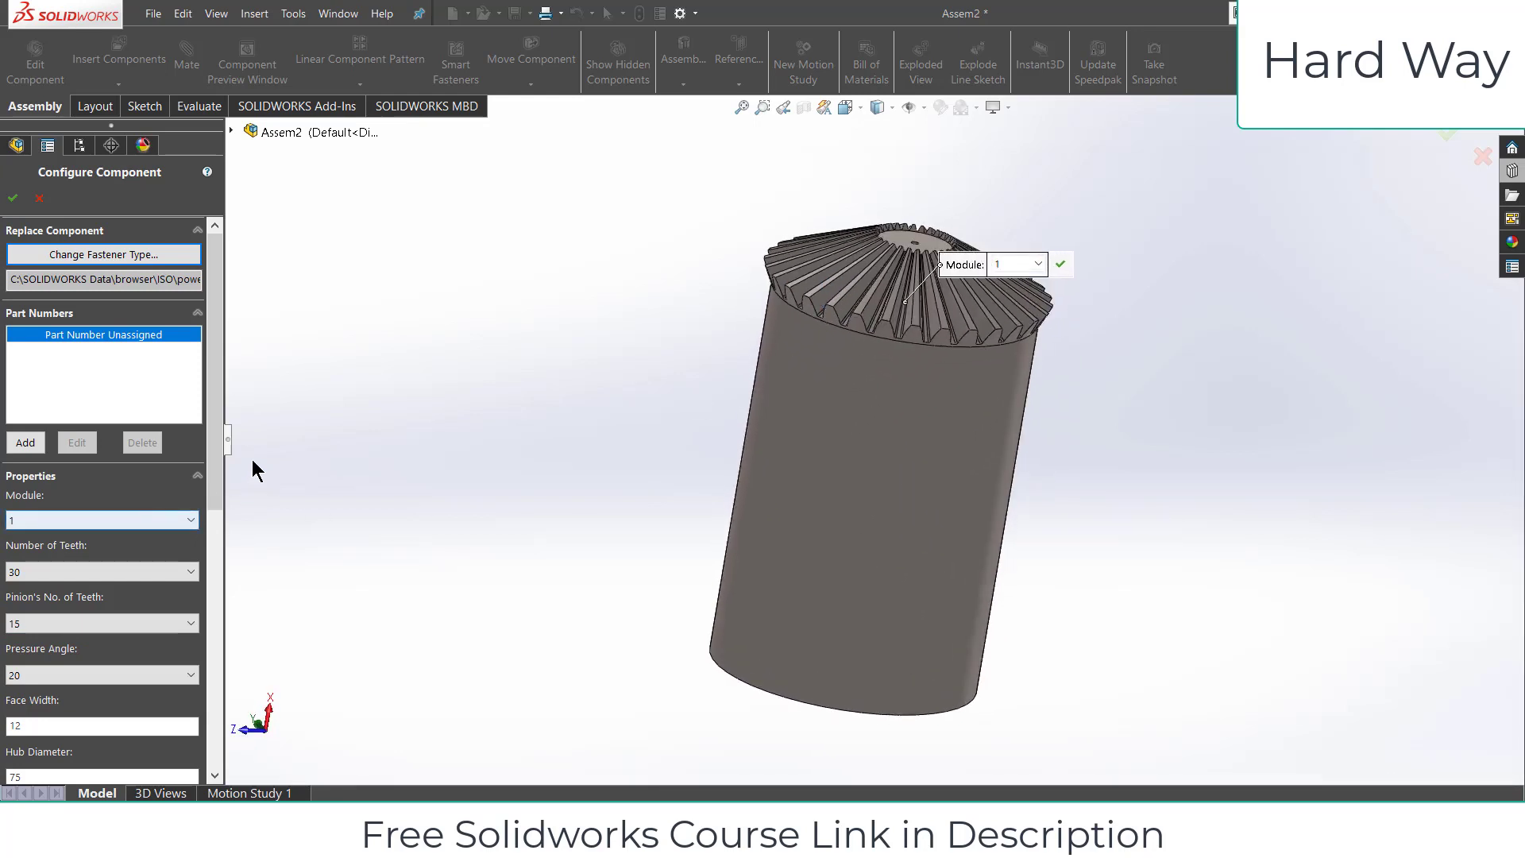
pyautogui.moveTo(214, 446); pyautogui.dragTo(213, 605)
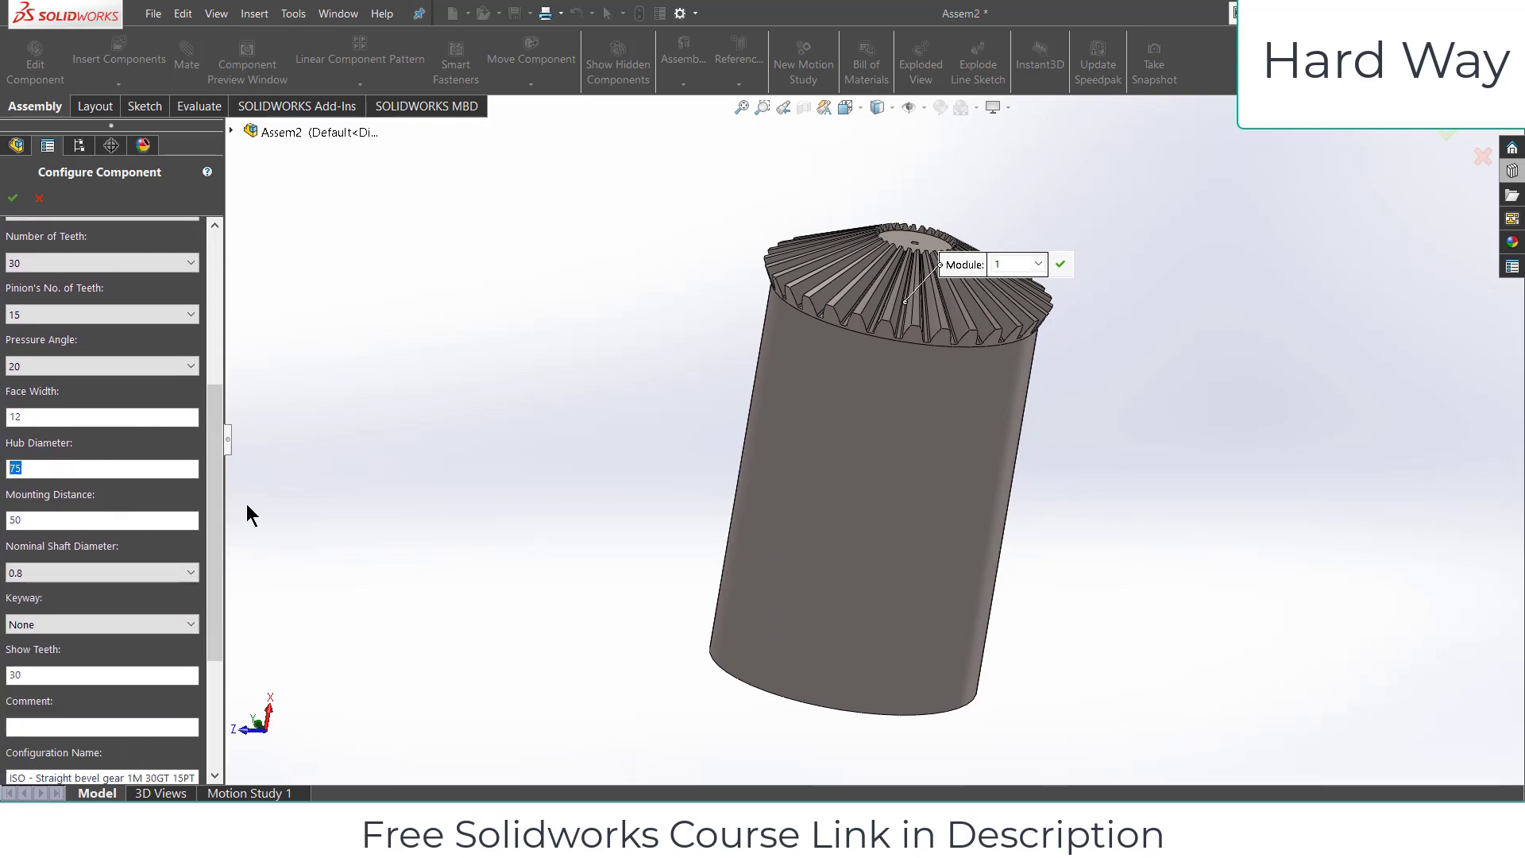
pyautogui.write('20')
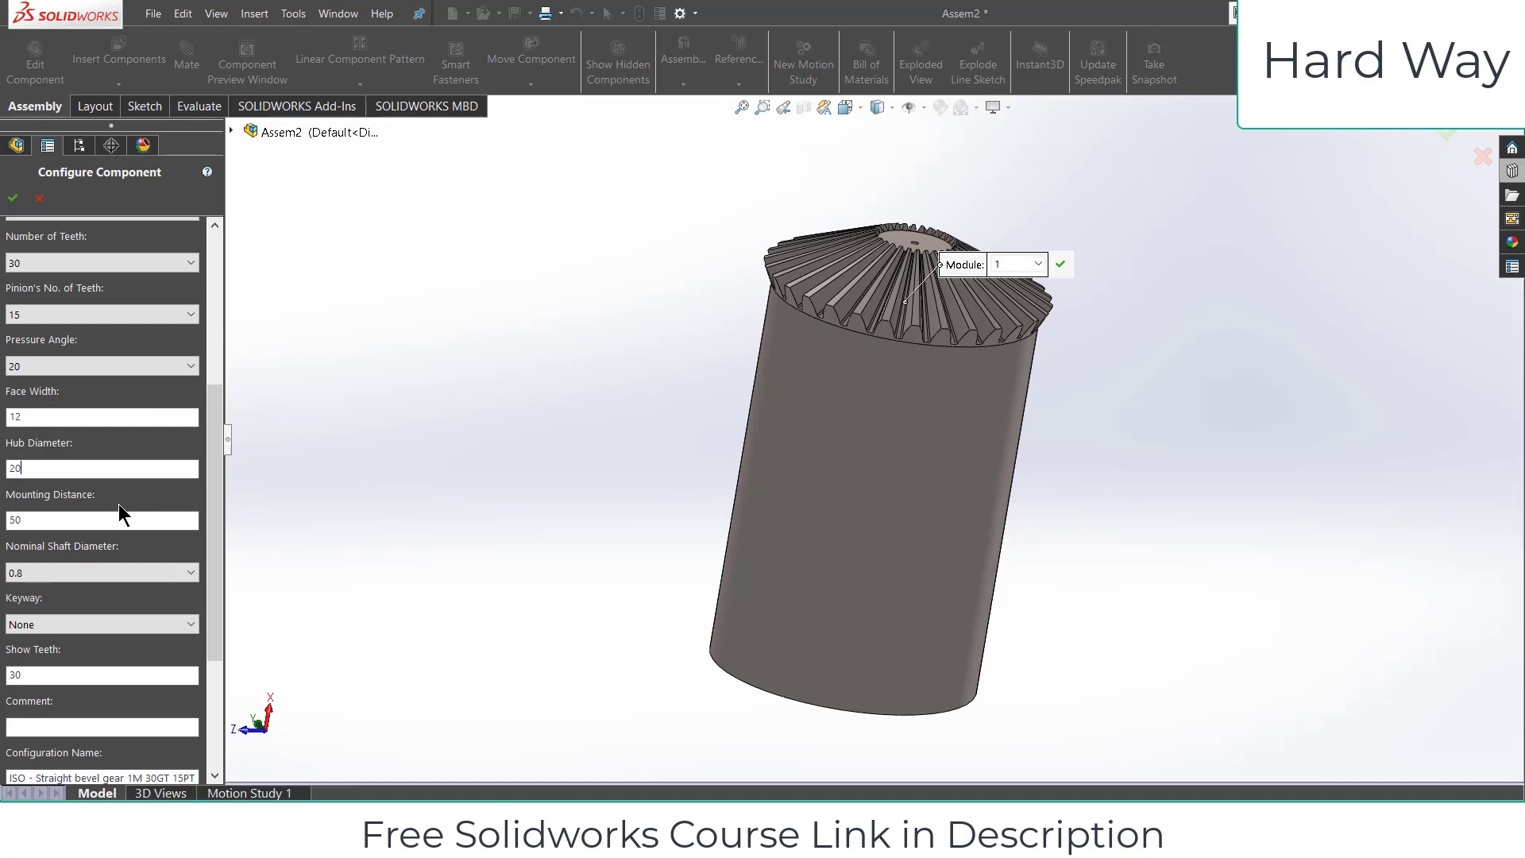
pyautogui.press('Return')
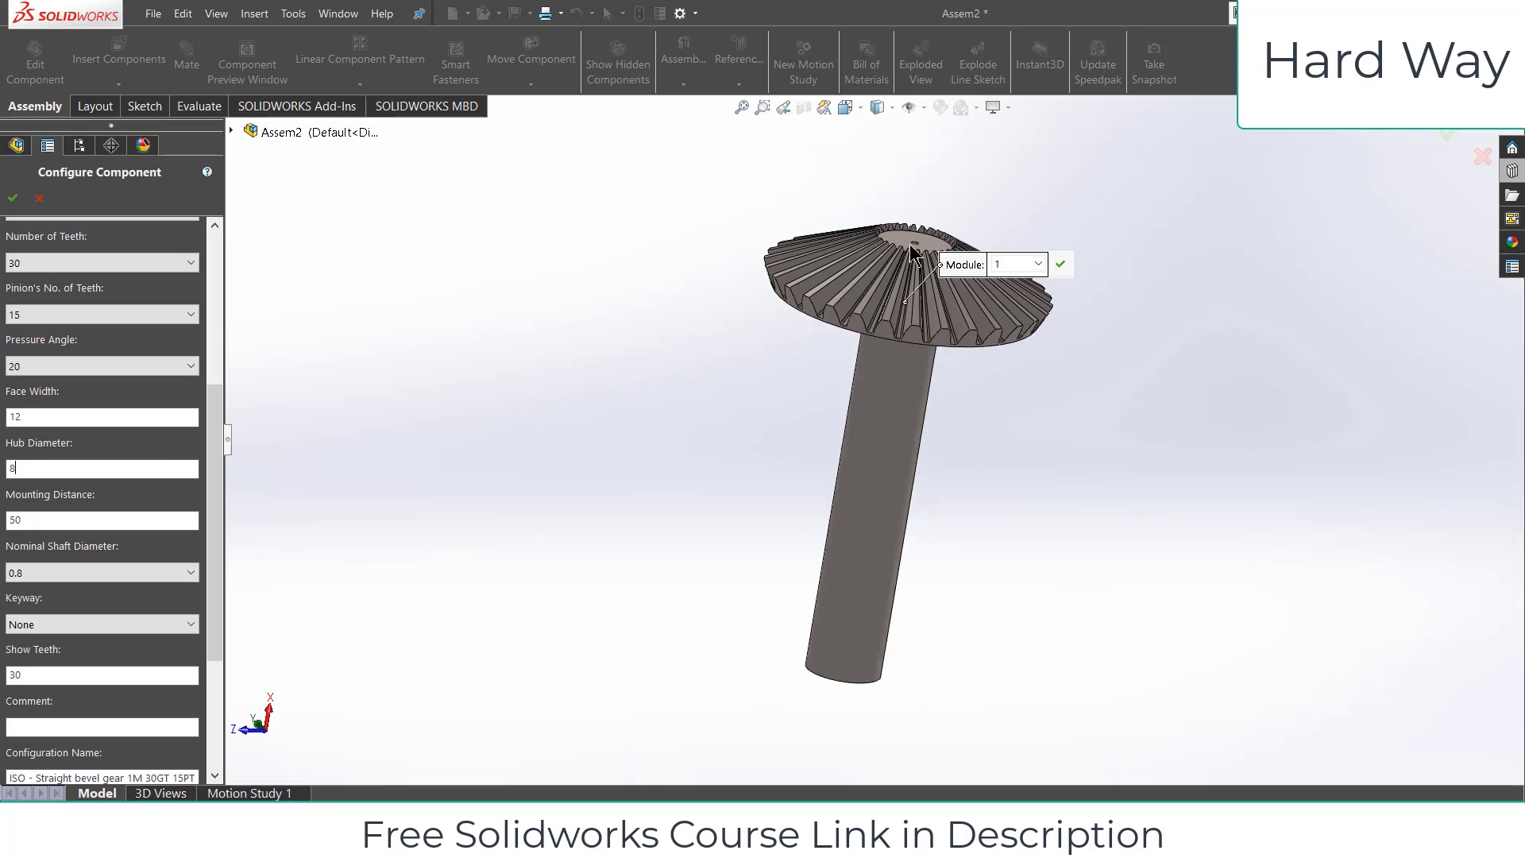
pyautogui.click(119, 574)
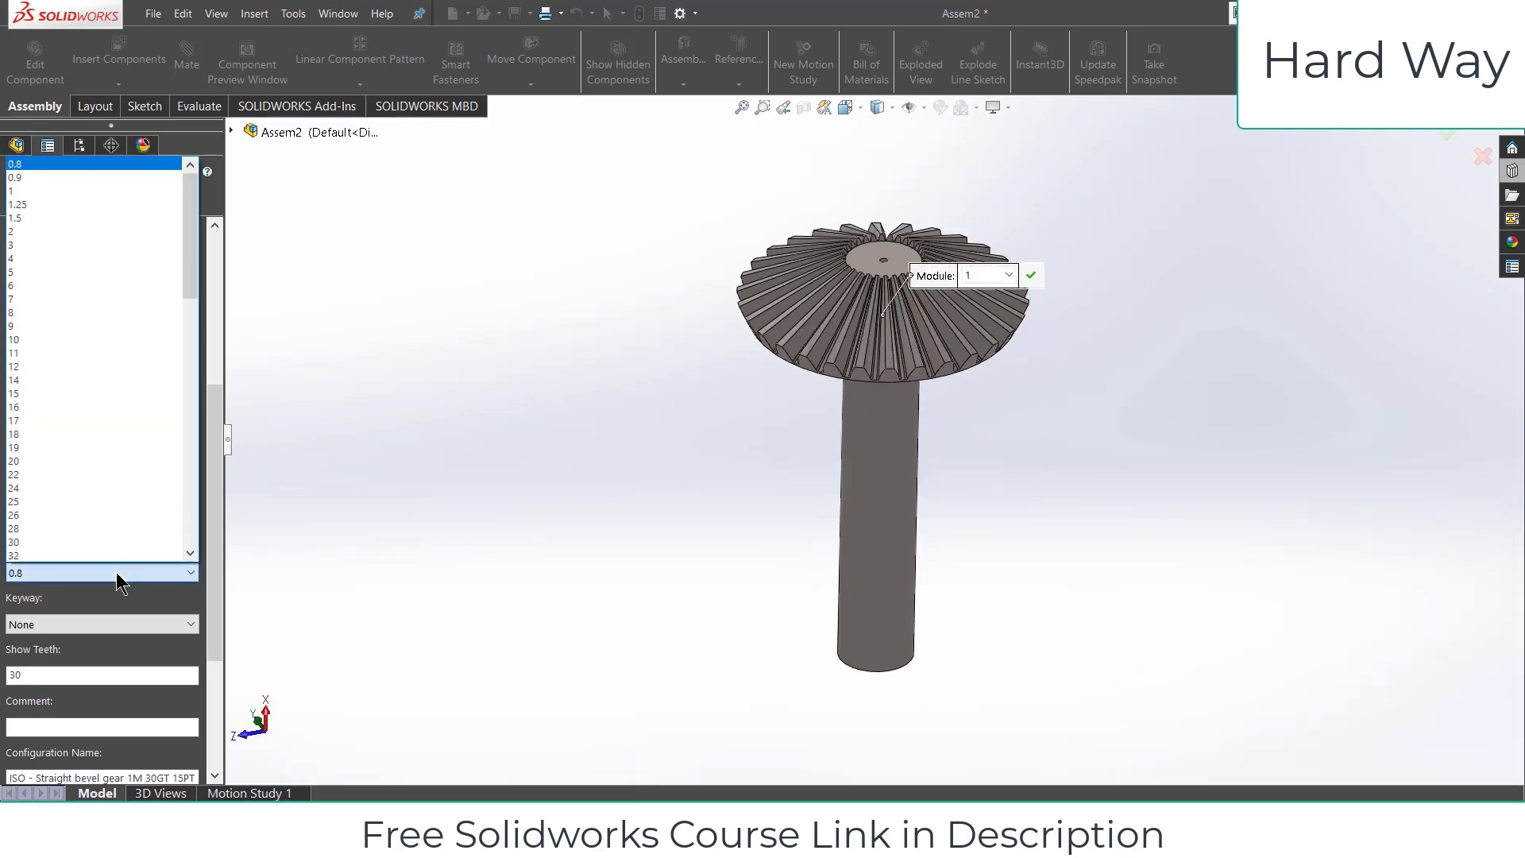
pyautogui.click(88, 269)
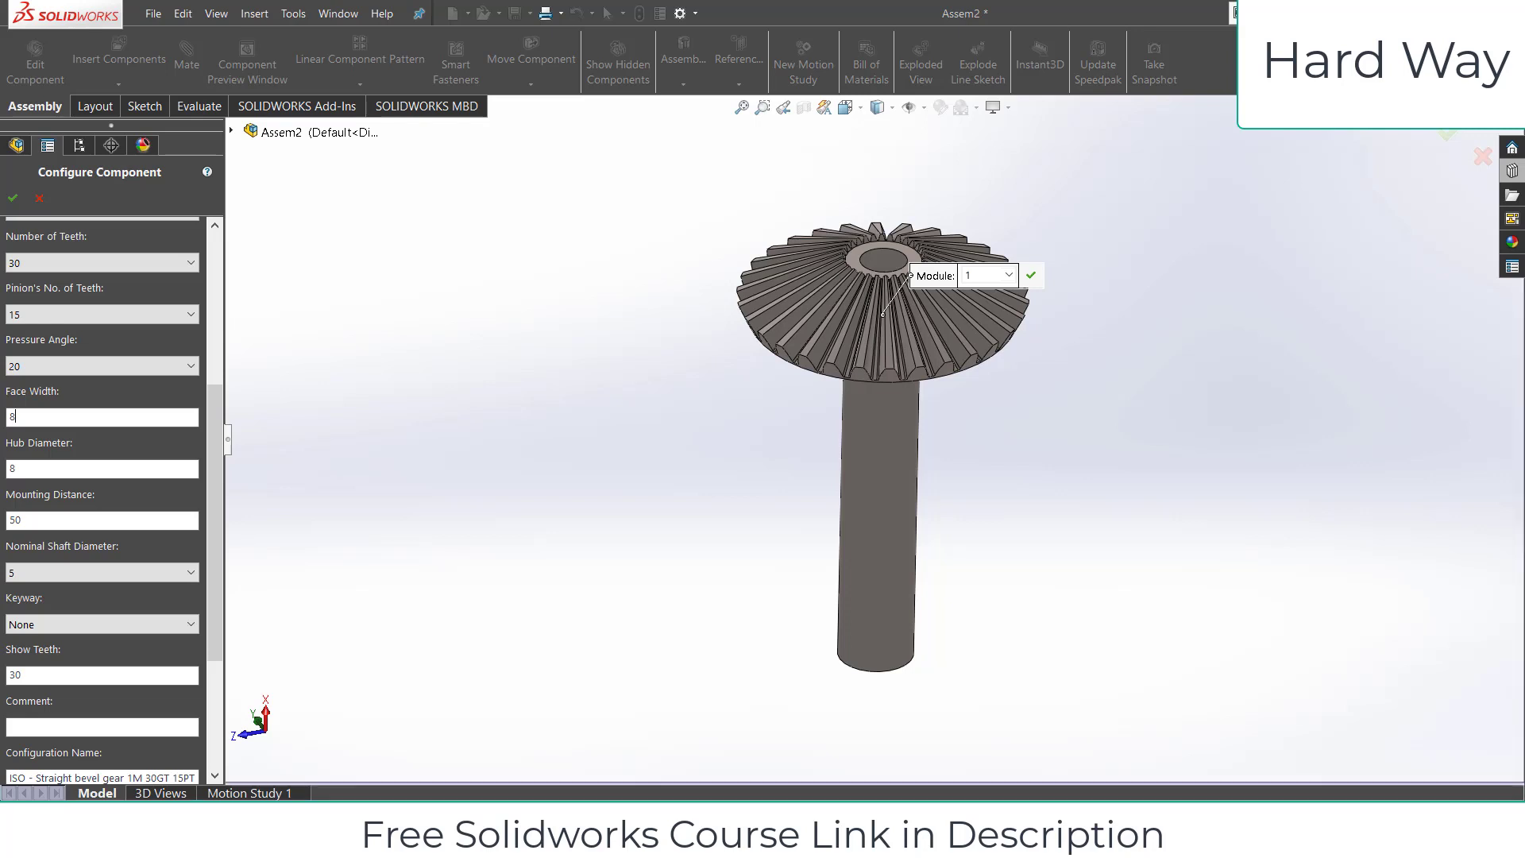
pyautogui.moveTo(773, 275); pyautogui.dragTo(619, 302, button='middle')
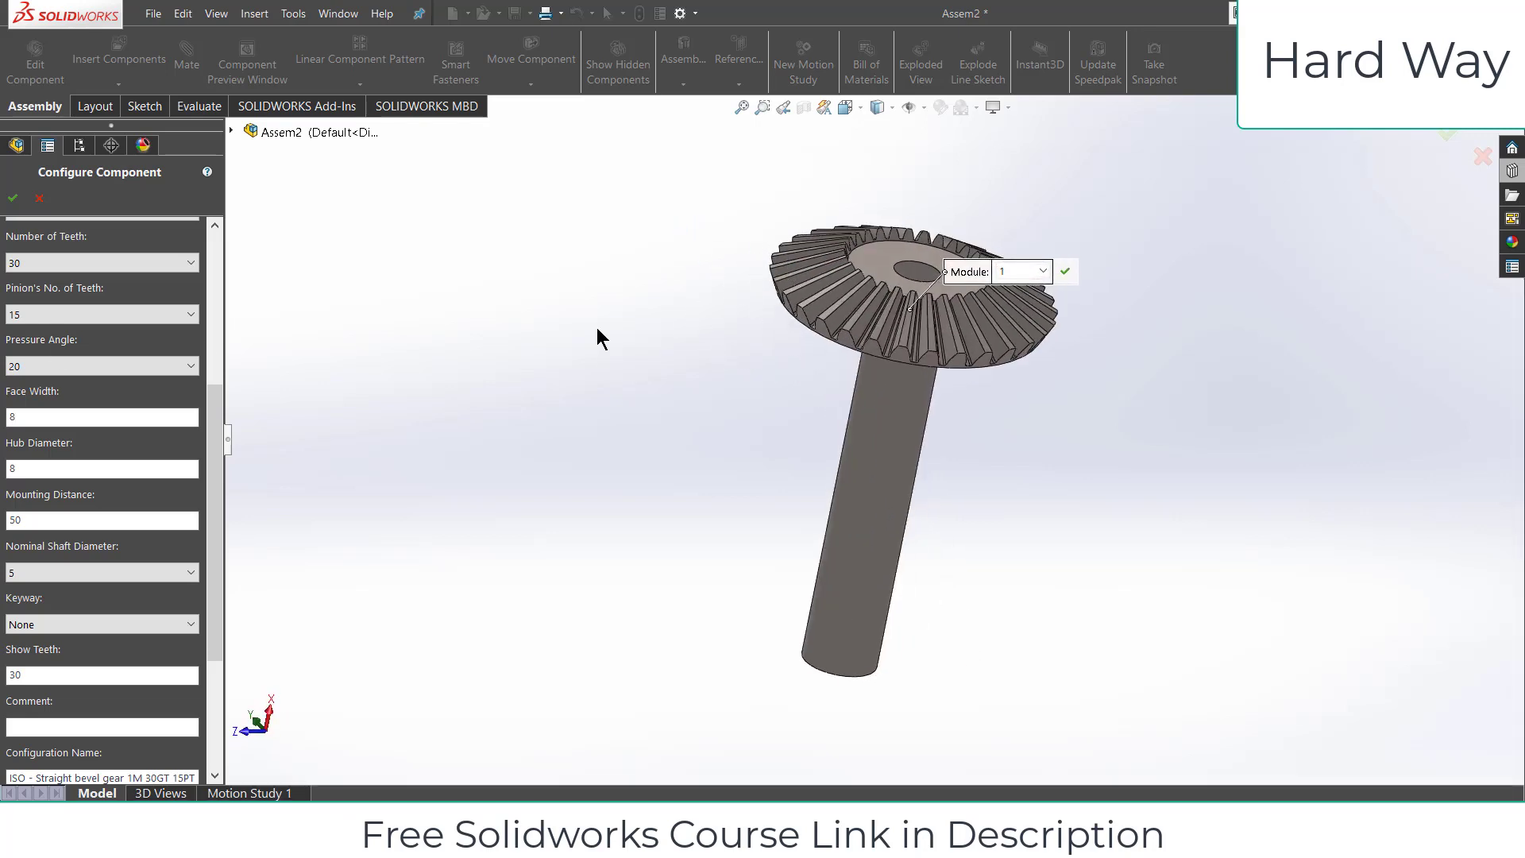
# Confirm the gear configuration, cancel extra copies, and return to the Design Library.
pyautogui.click(12, 198)
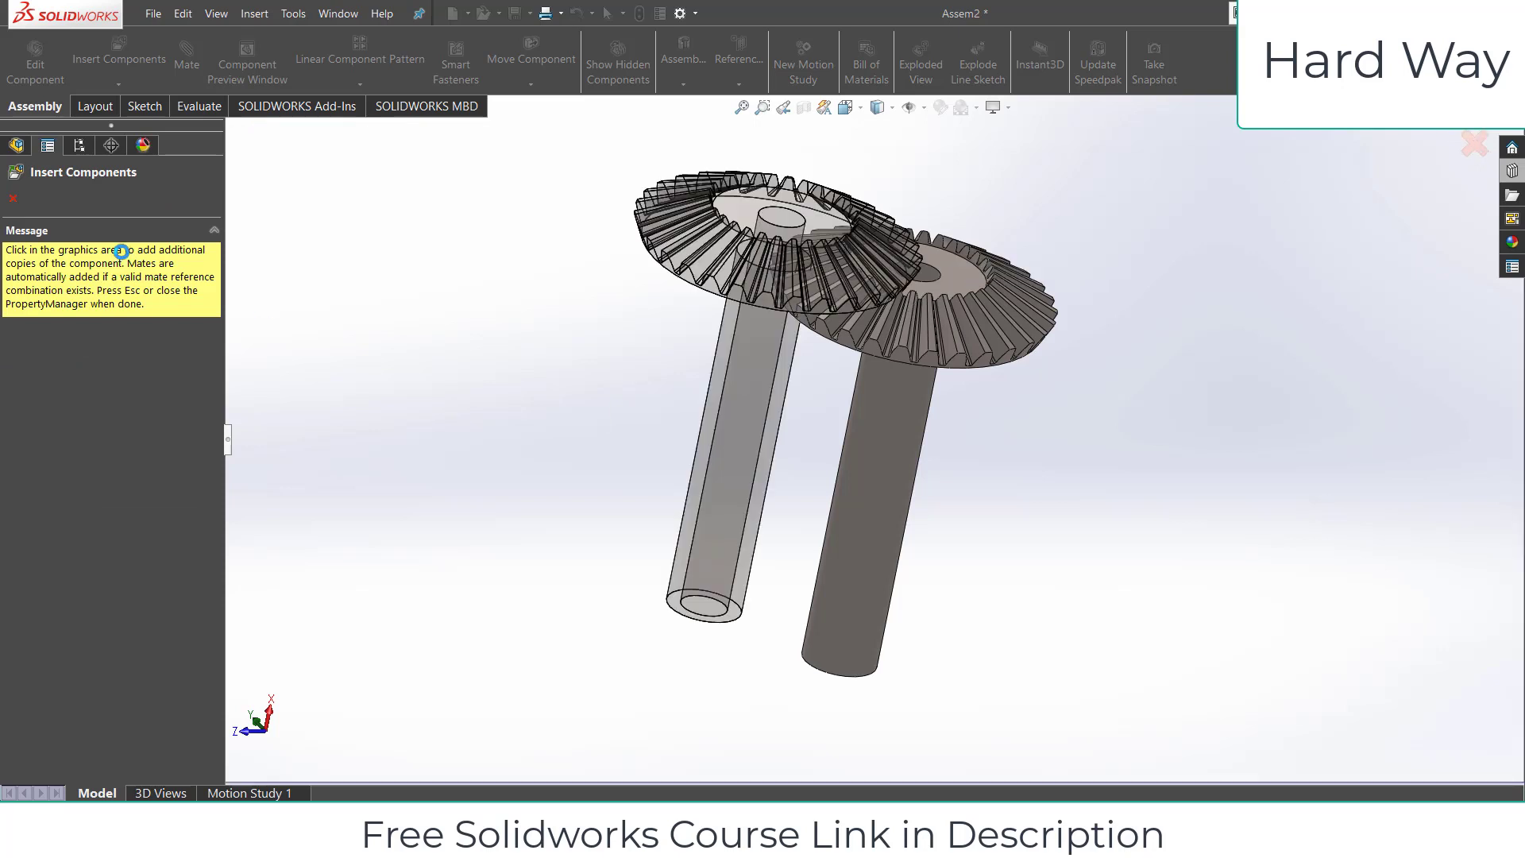
pyautogui.click(10, 200)
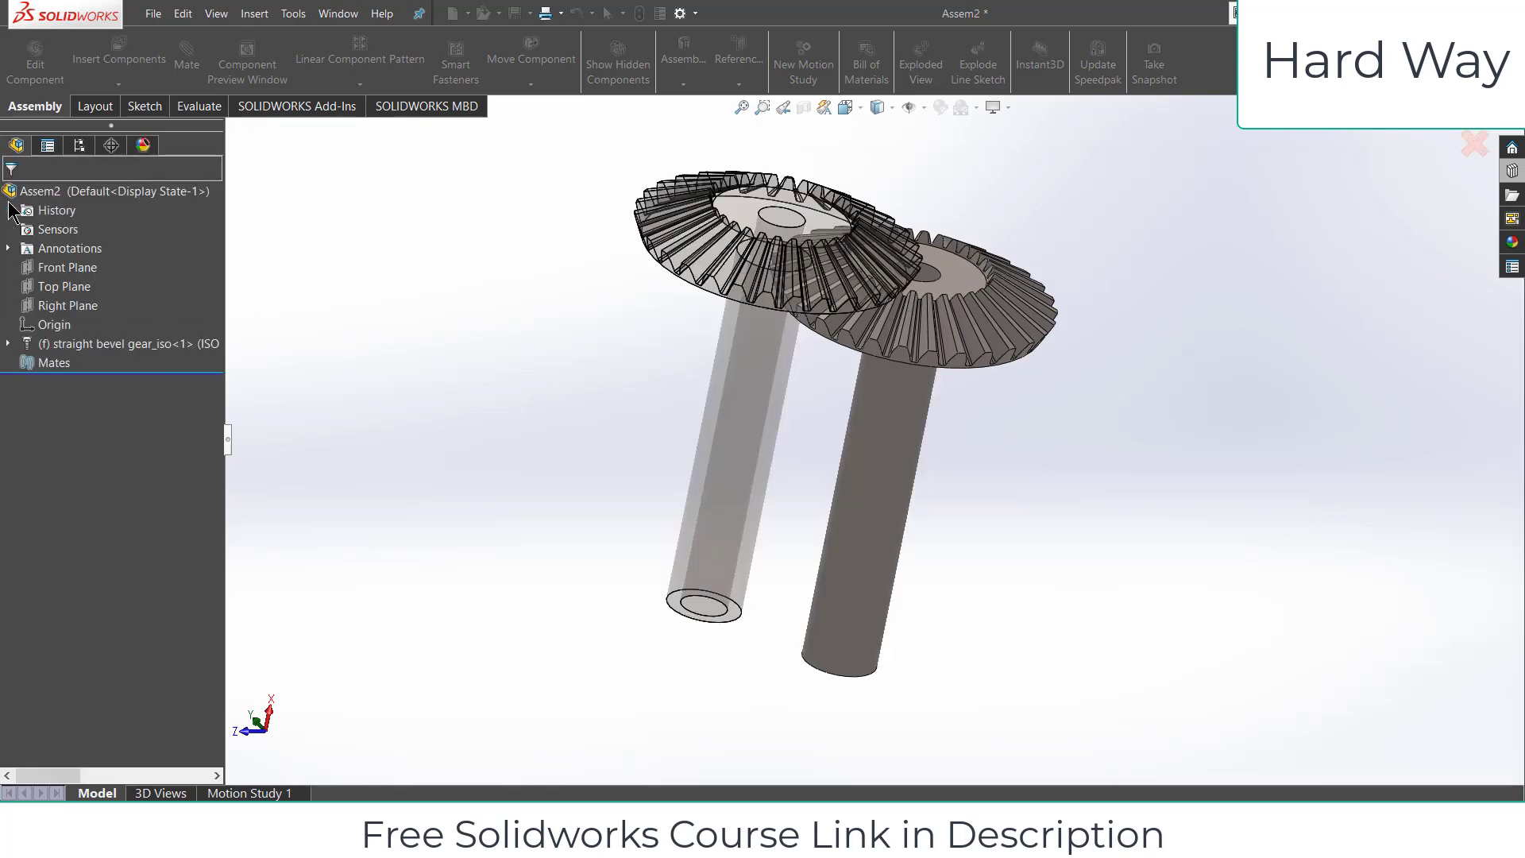
pyautogui.click(1511, 170)
# Place a straight bevel pinion with module 1, 15 teeth and a 30-tooth mating gear.
pyautogui.moveTo(1429, 628); pyautogui.dragTo(467, 388)
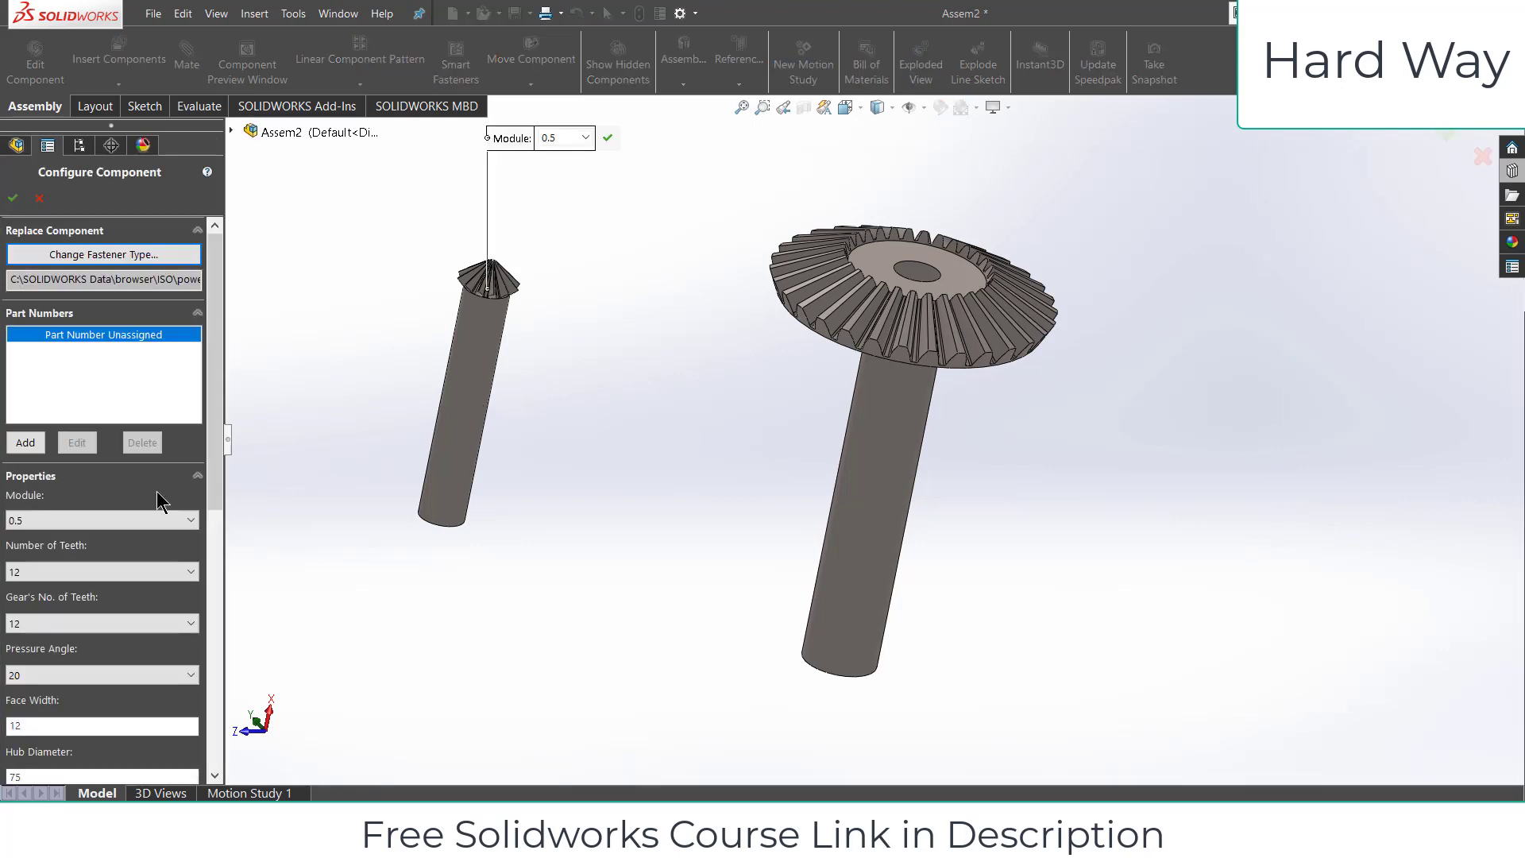
pyautogui.click(117, 520)
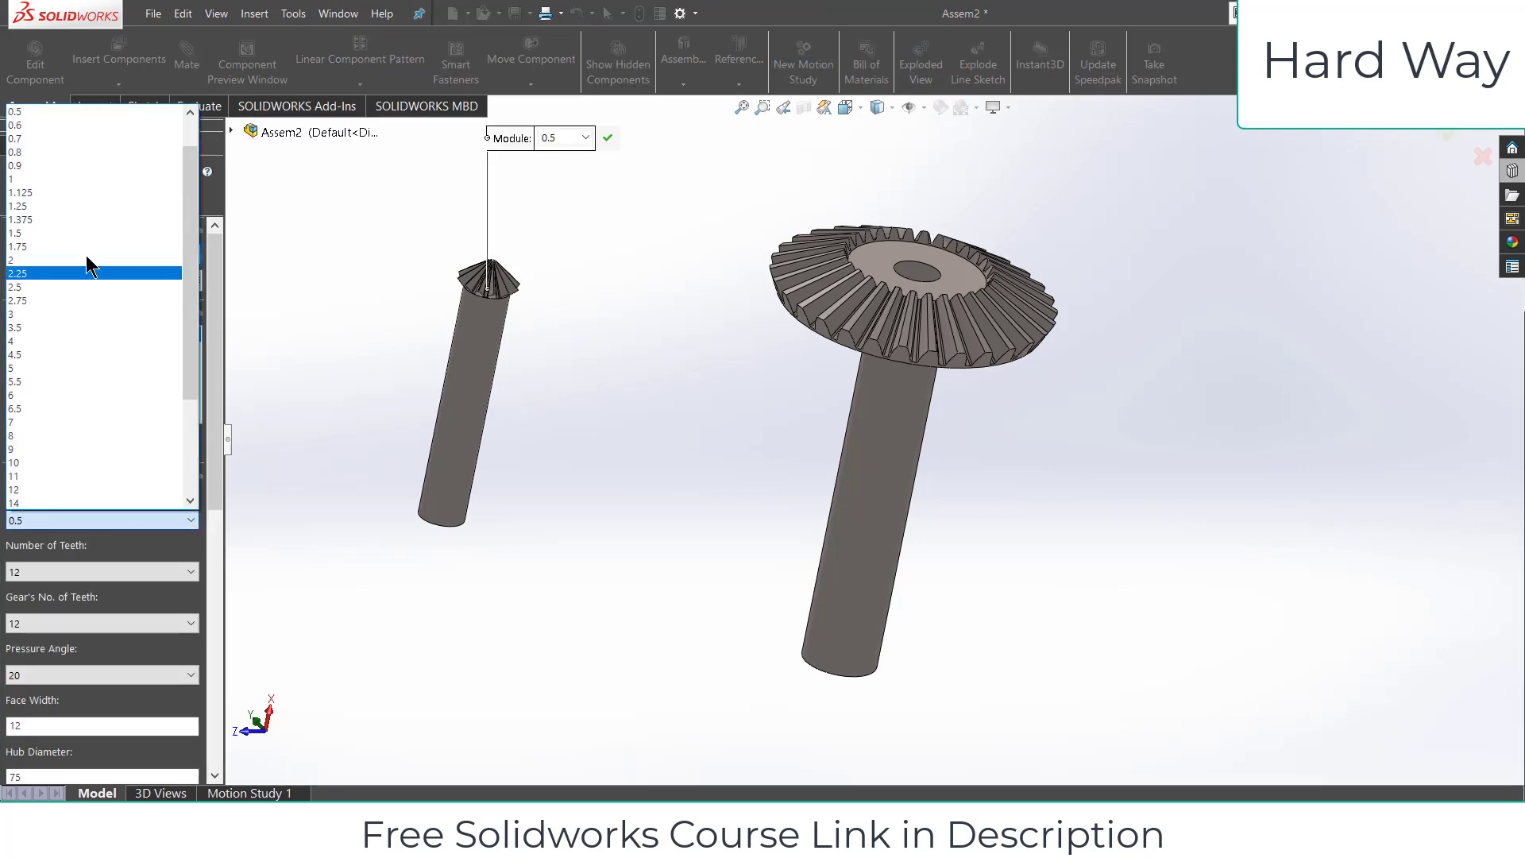
pyautogui.click(102, 185)
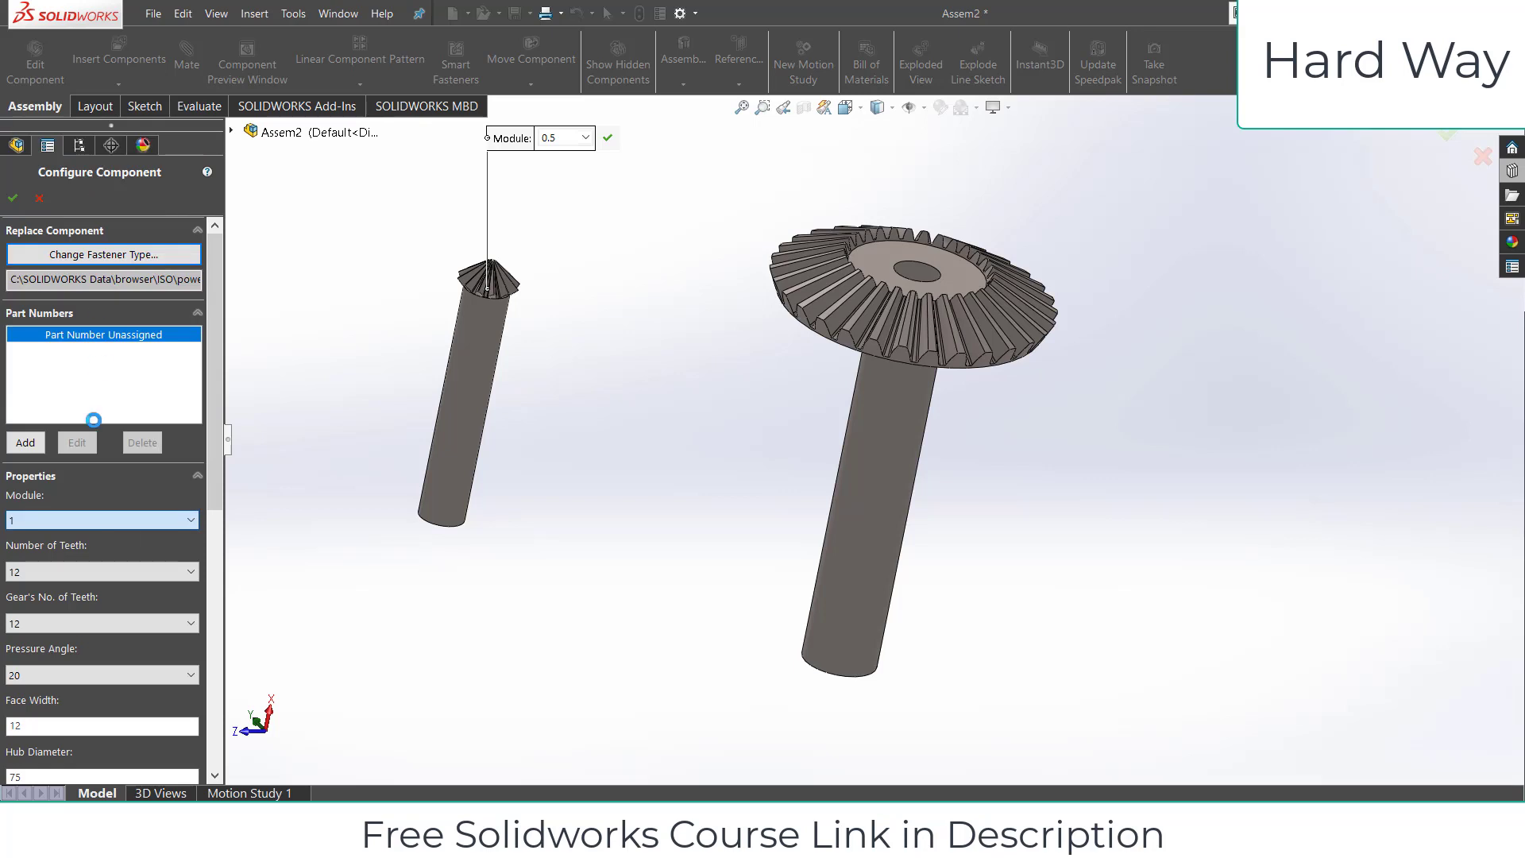
pyautogui.click(75, 572)
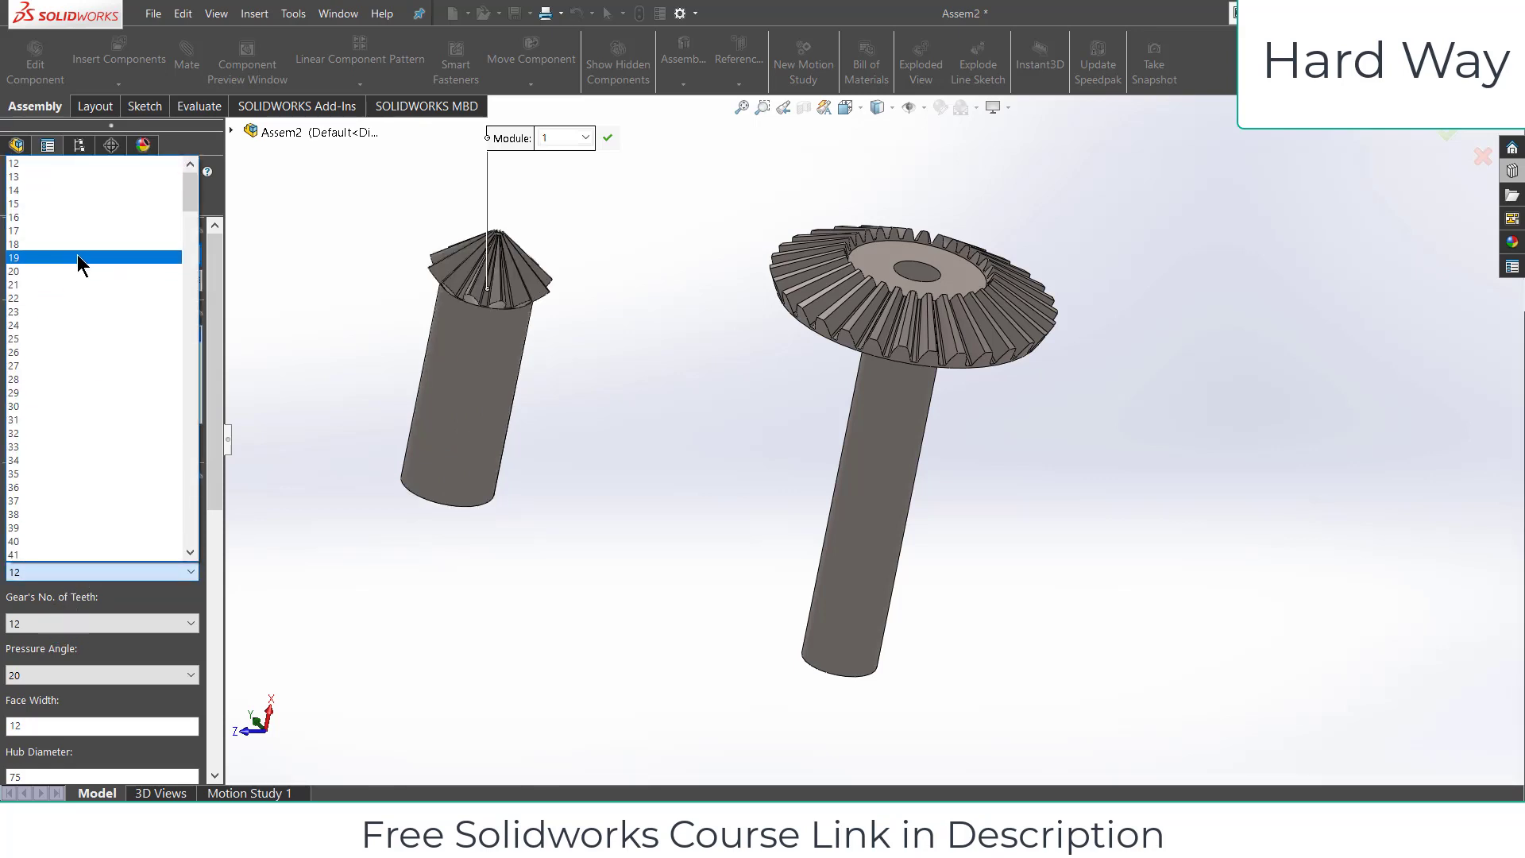
pyautogui.click(81, 204)
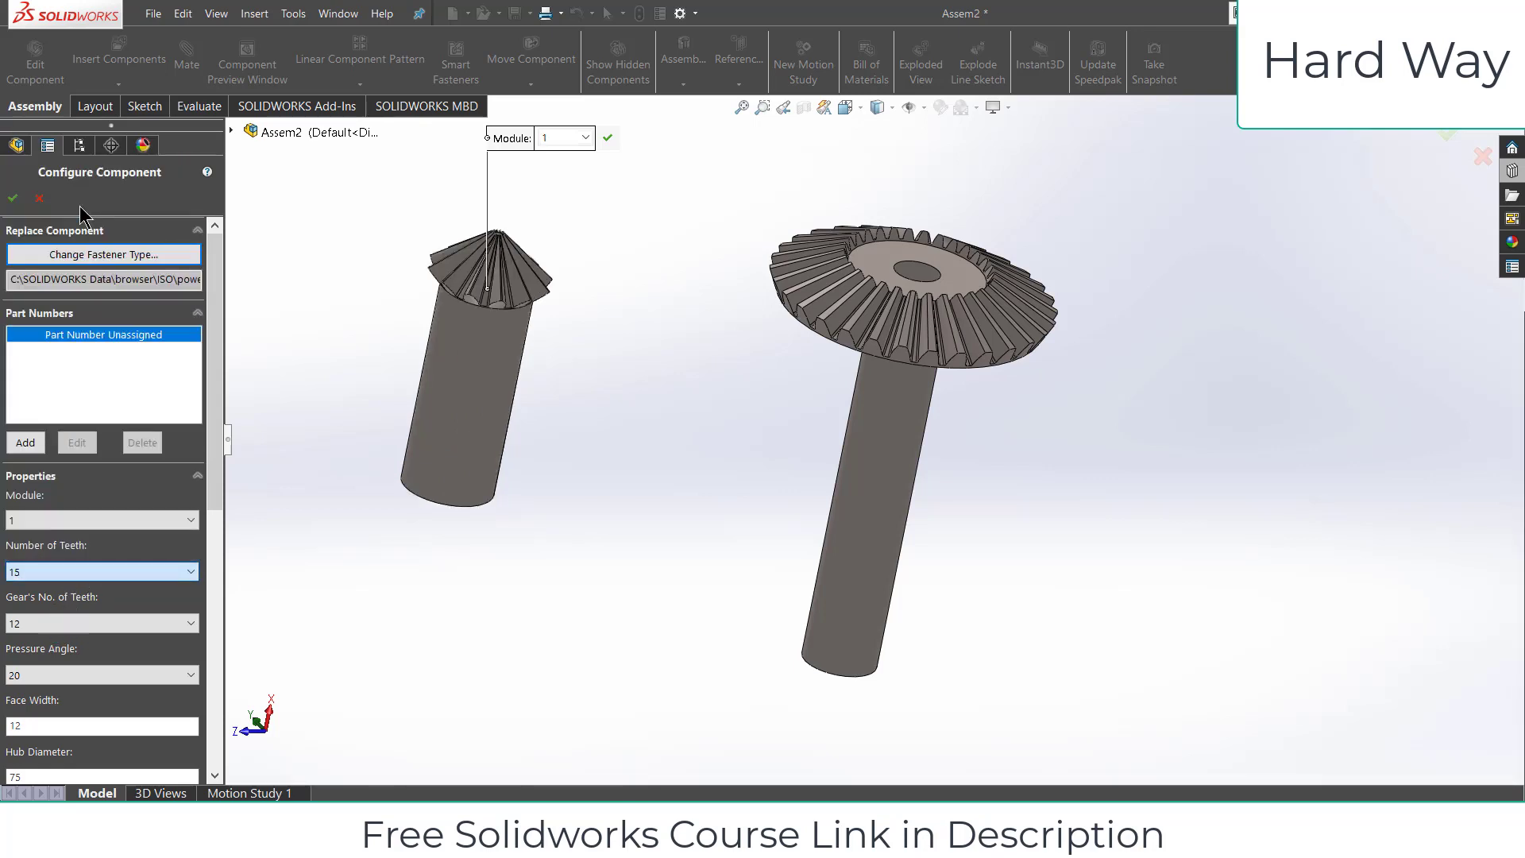
pyautogui.click(83, 627)
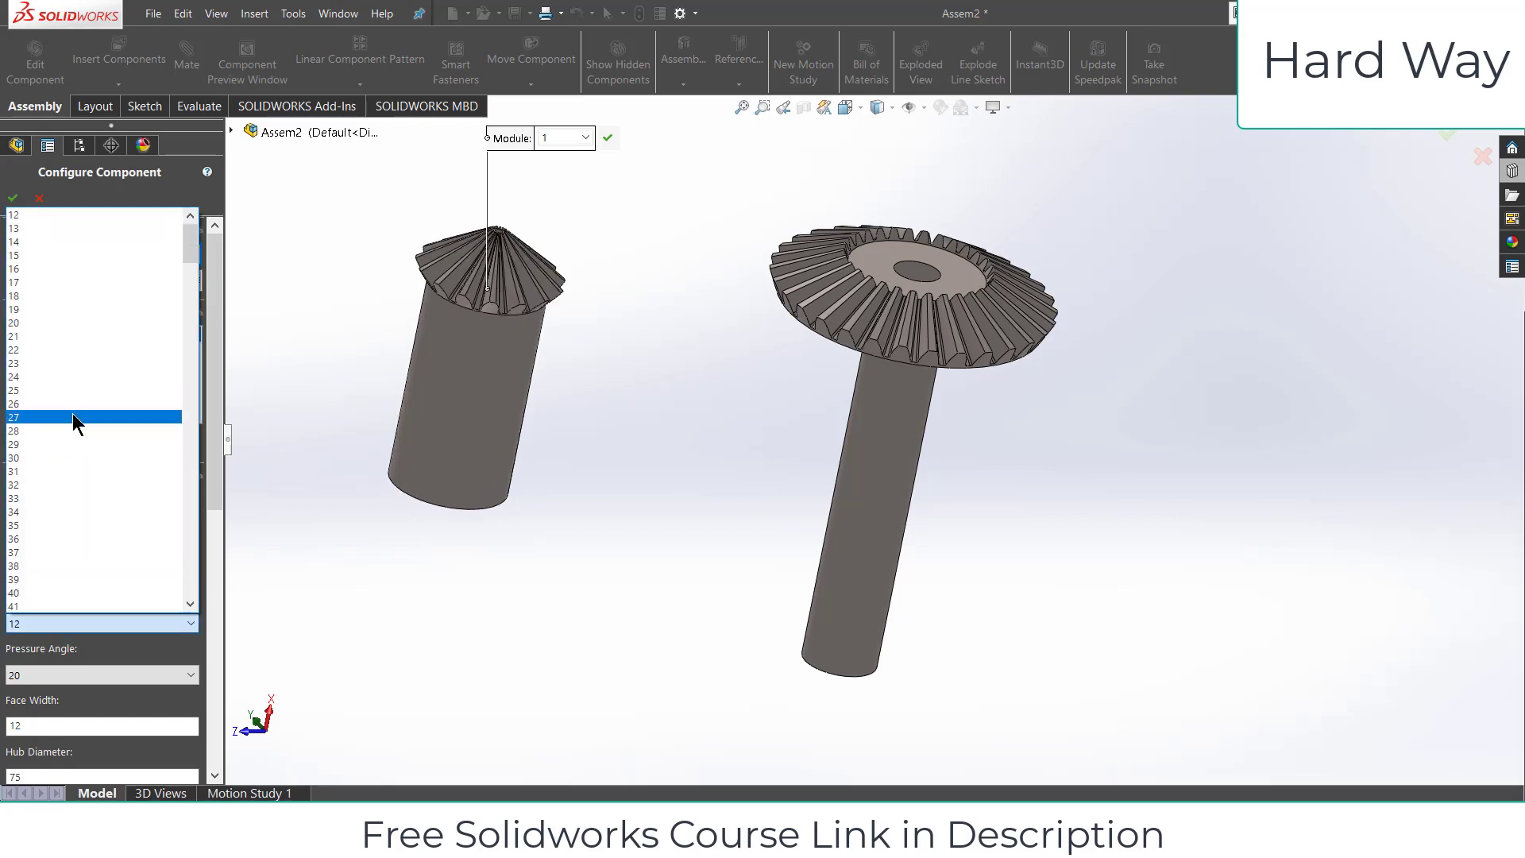
pyautogui.click(68, 456)
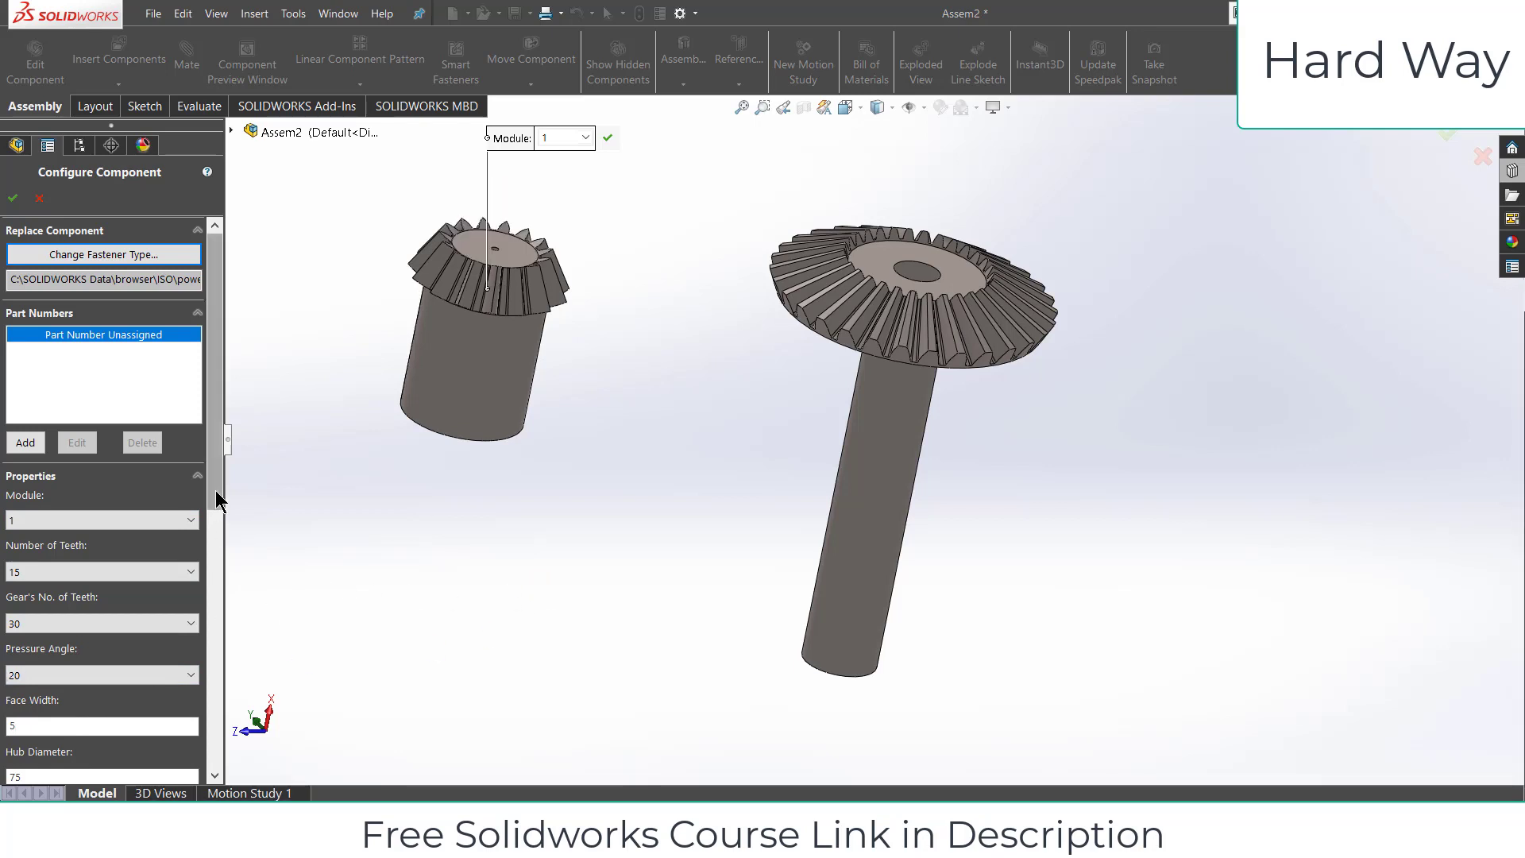
# Give the pinion hub diameter 8 and nominal shaft diameter 5, then apply the configuration.
pyautogui.moveTo(216, 489); pyautogui.dragTo(226, 611)
pyautogui.doubleClick(14, 528)
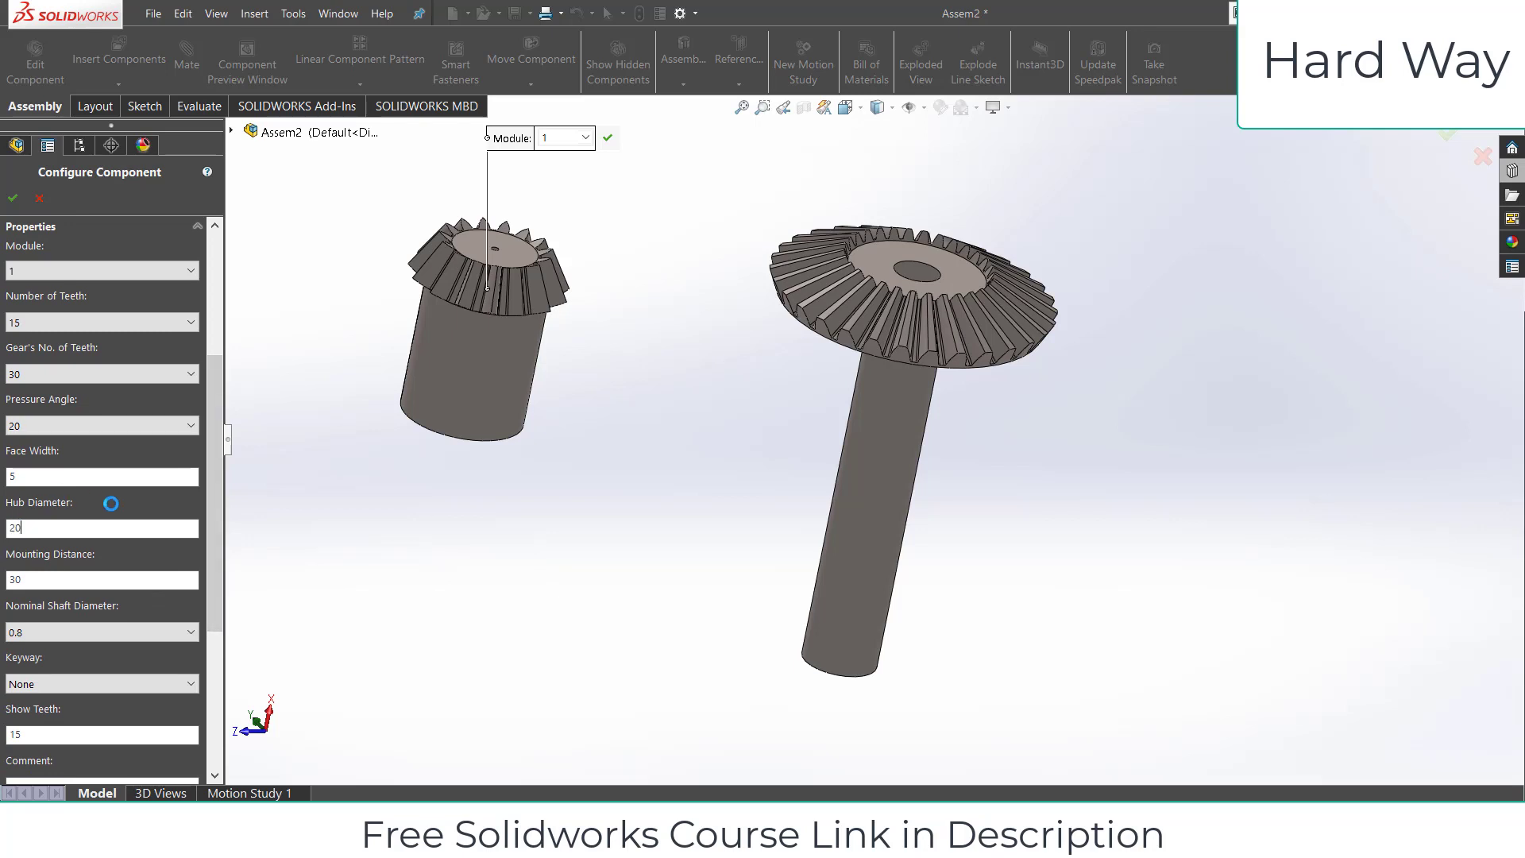
pyautogui.click(57, 629)
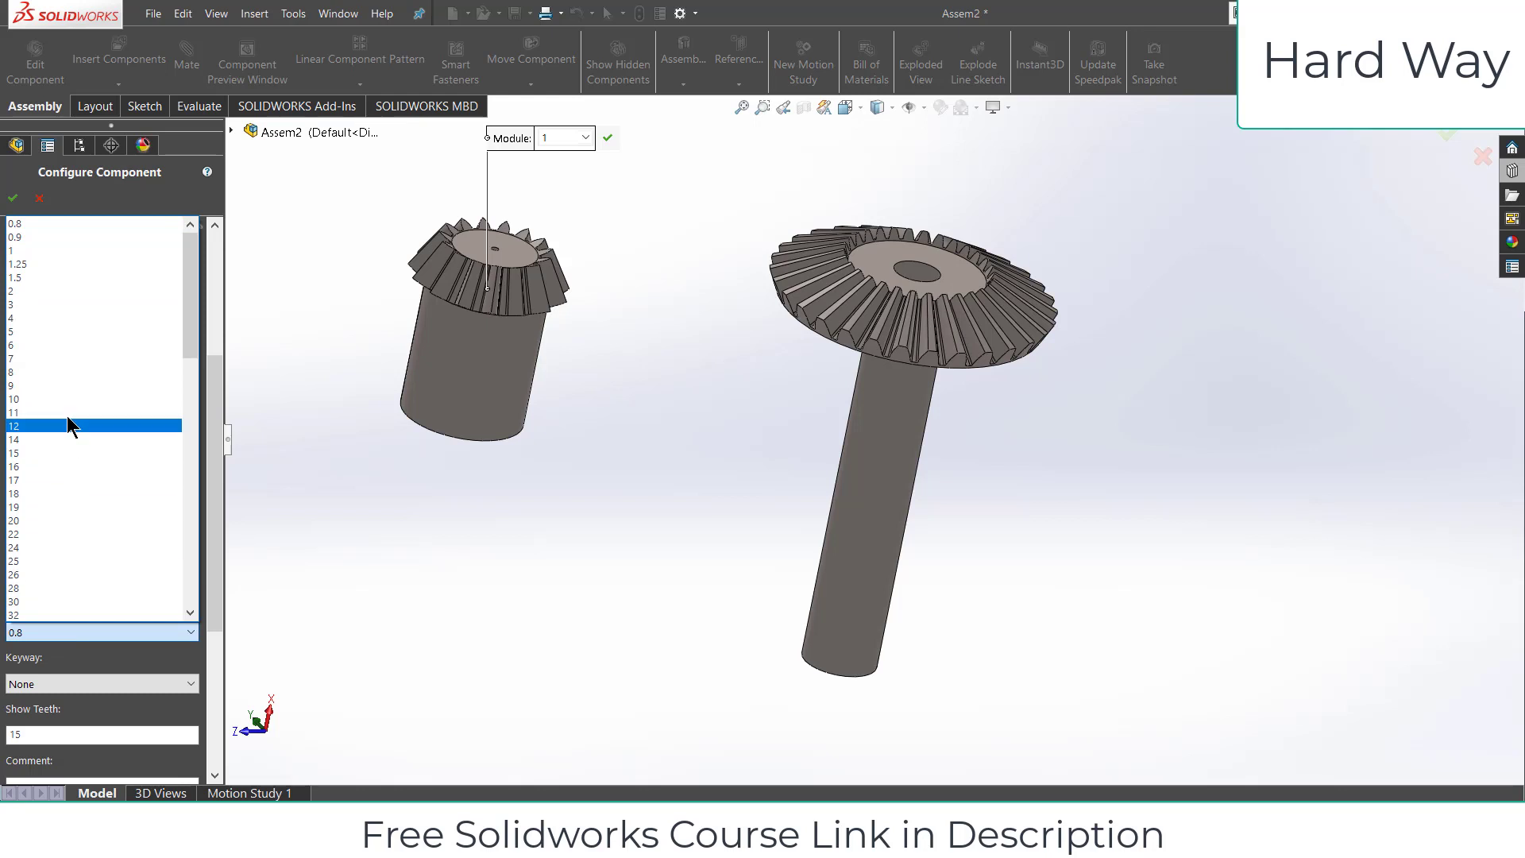
pyautogui.click(61, 331)
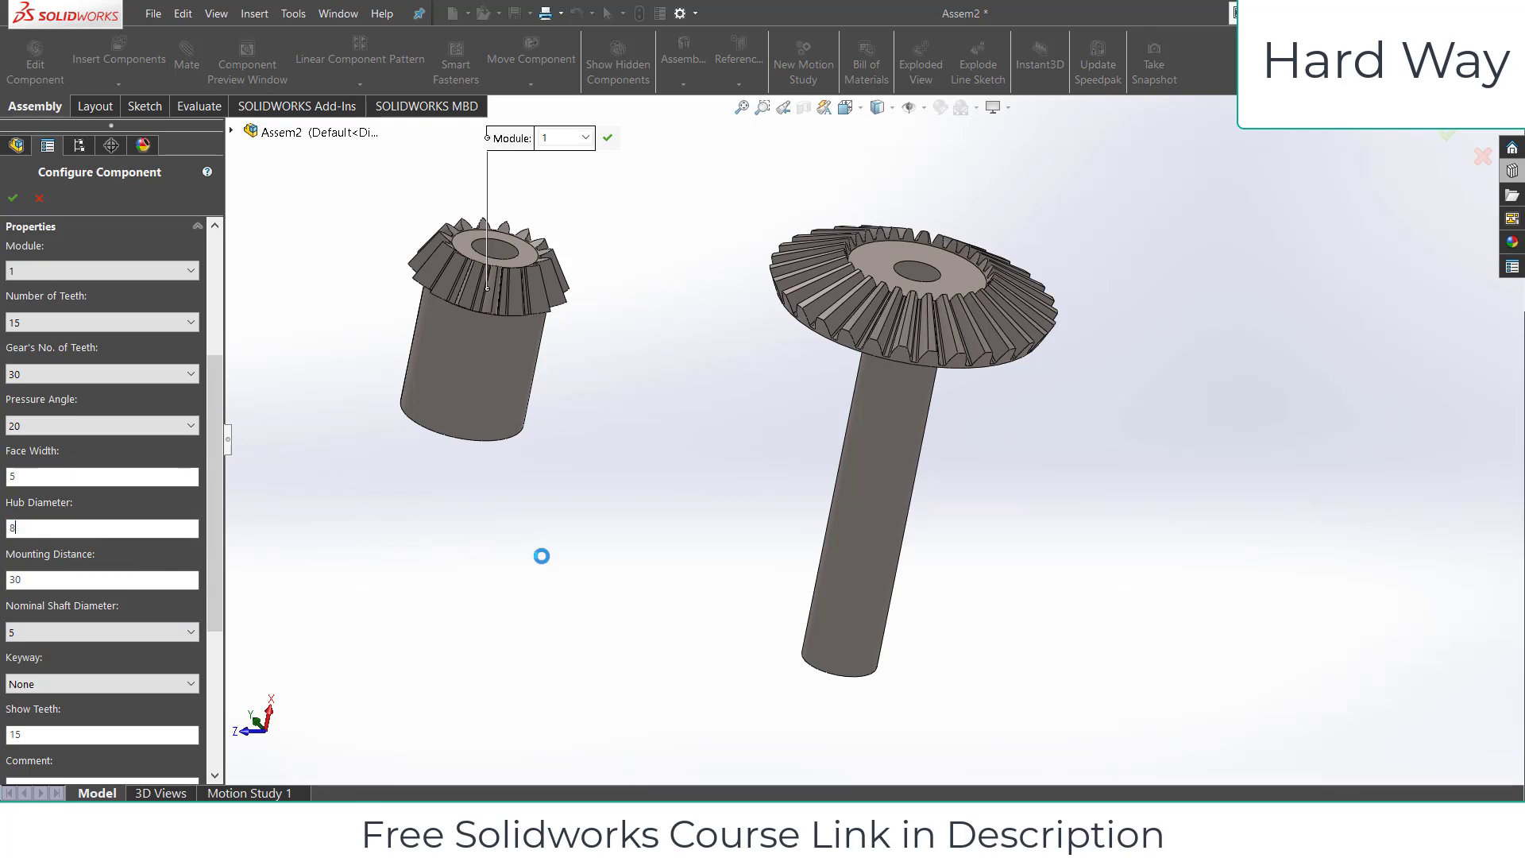
pyautogui.moveTo(550, 547); pyautogui.dragTo(612, 459, button='middle')
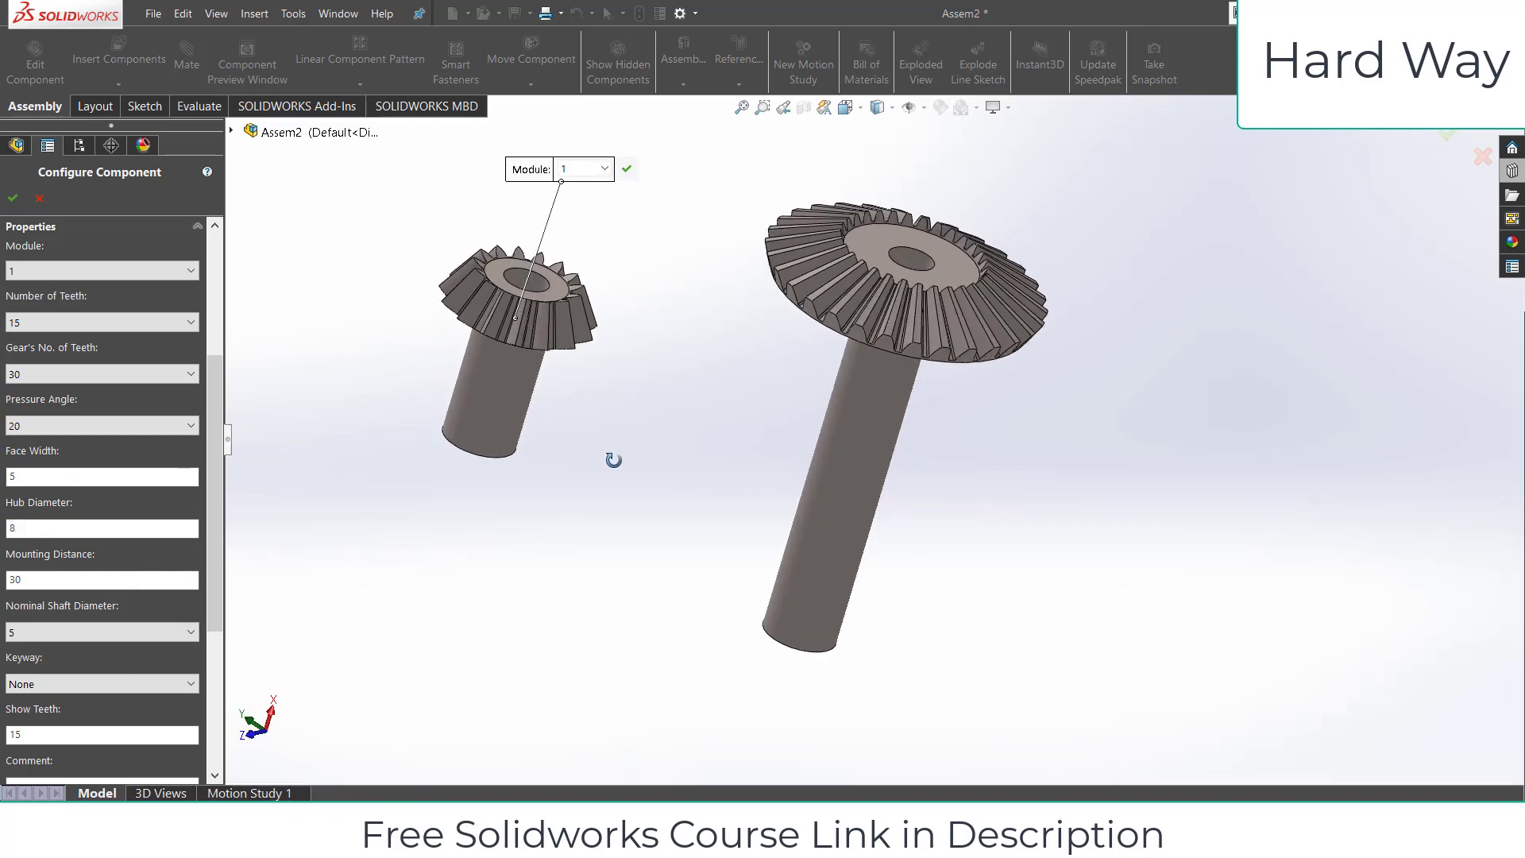
pyautogui.click(7, 204)
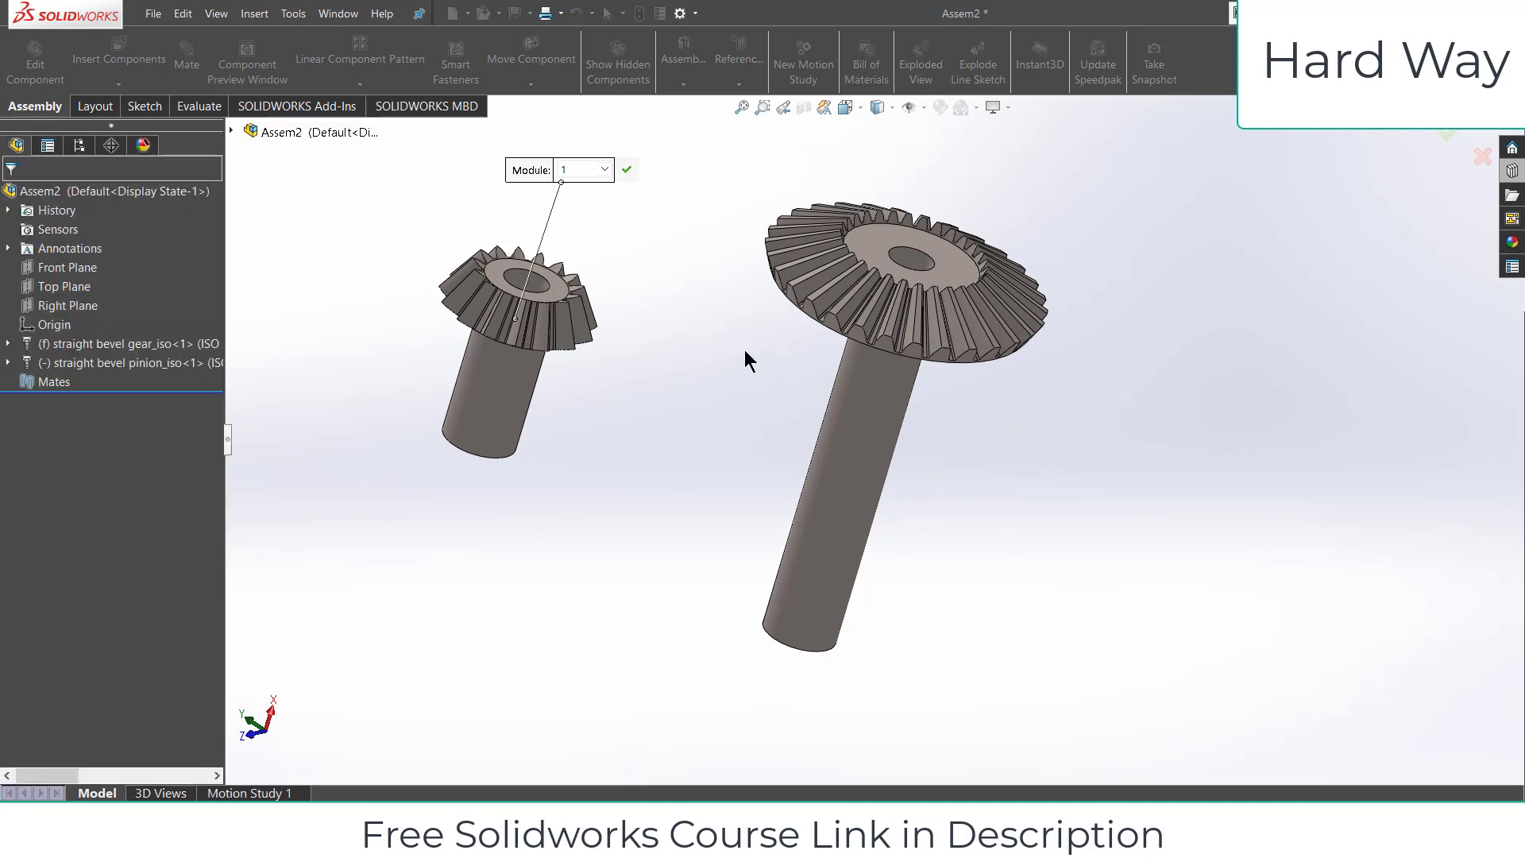
pyautogui.press('Escape')
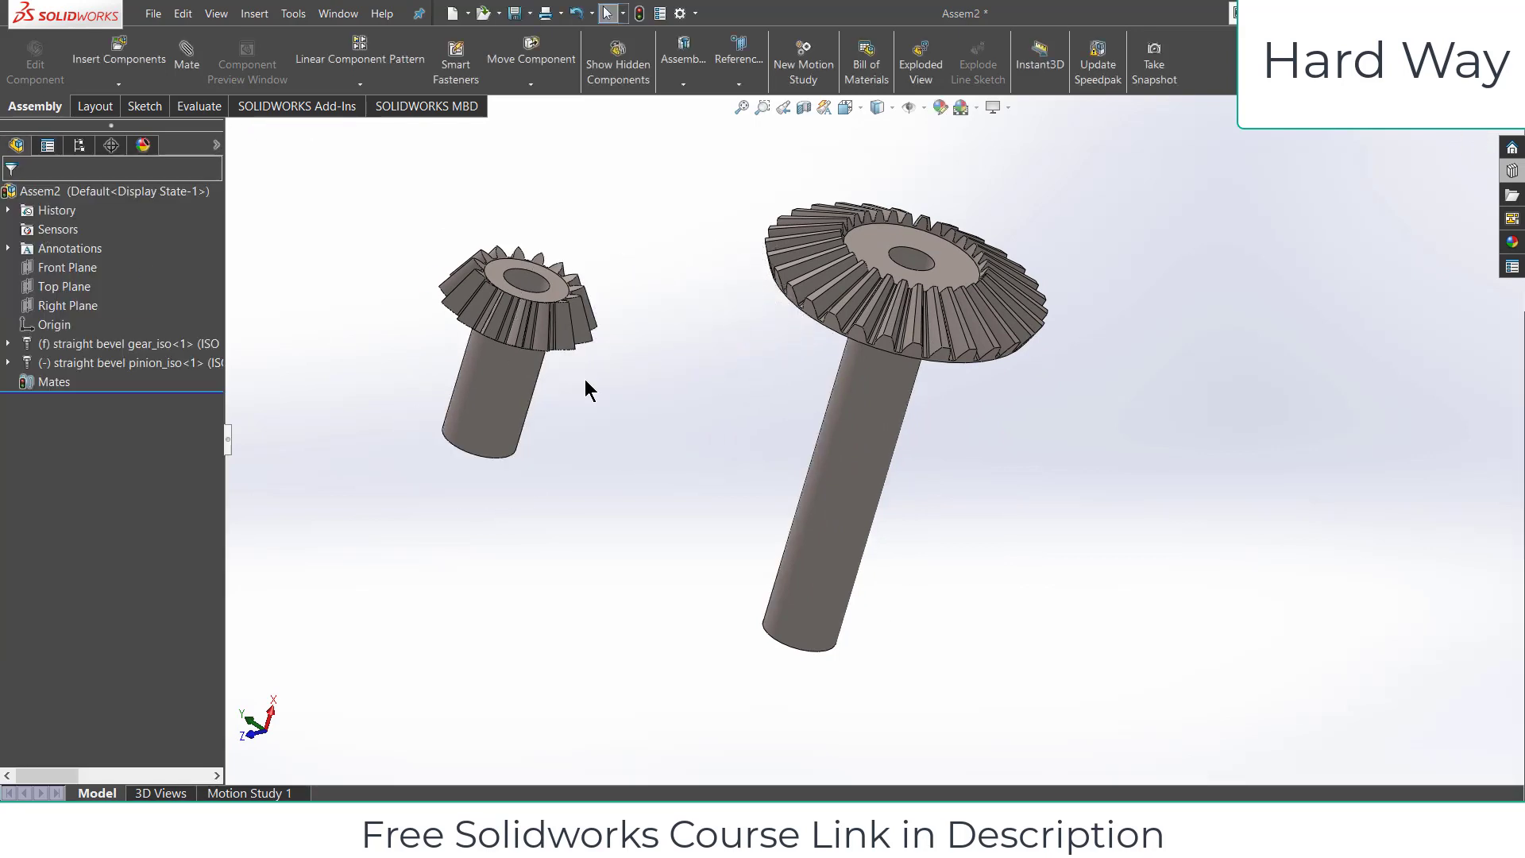
pyautogui.click(502, 374)
pyautogui.moveTo(643, 296); pyautogui.dragTo(654, 330, button='middle')
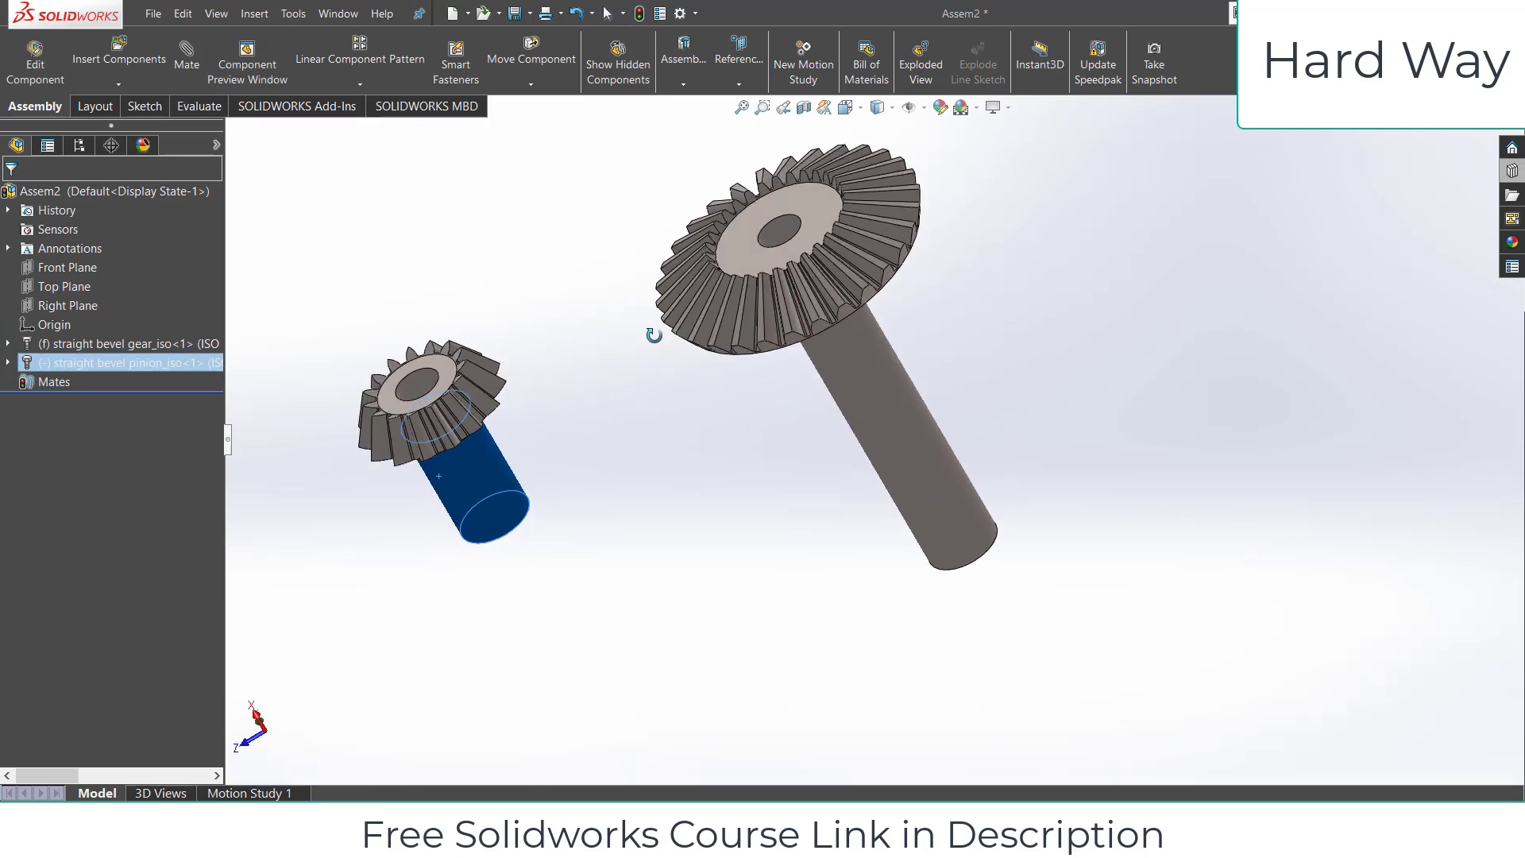
pyautogui.click(1126, 407)
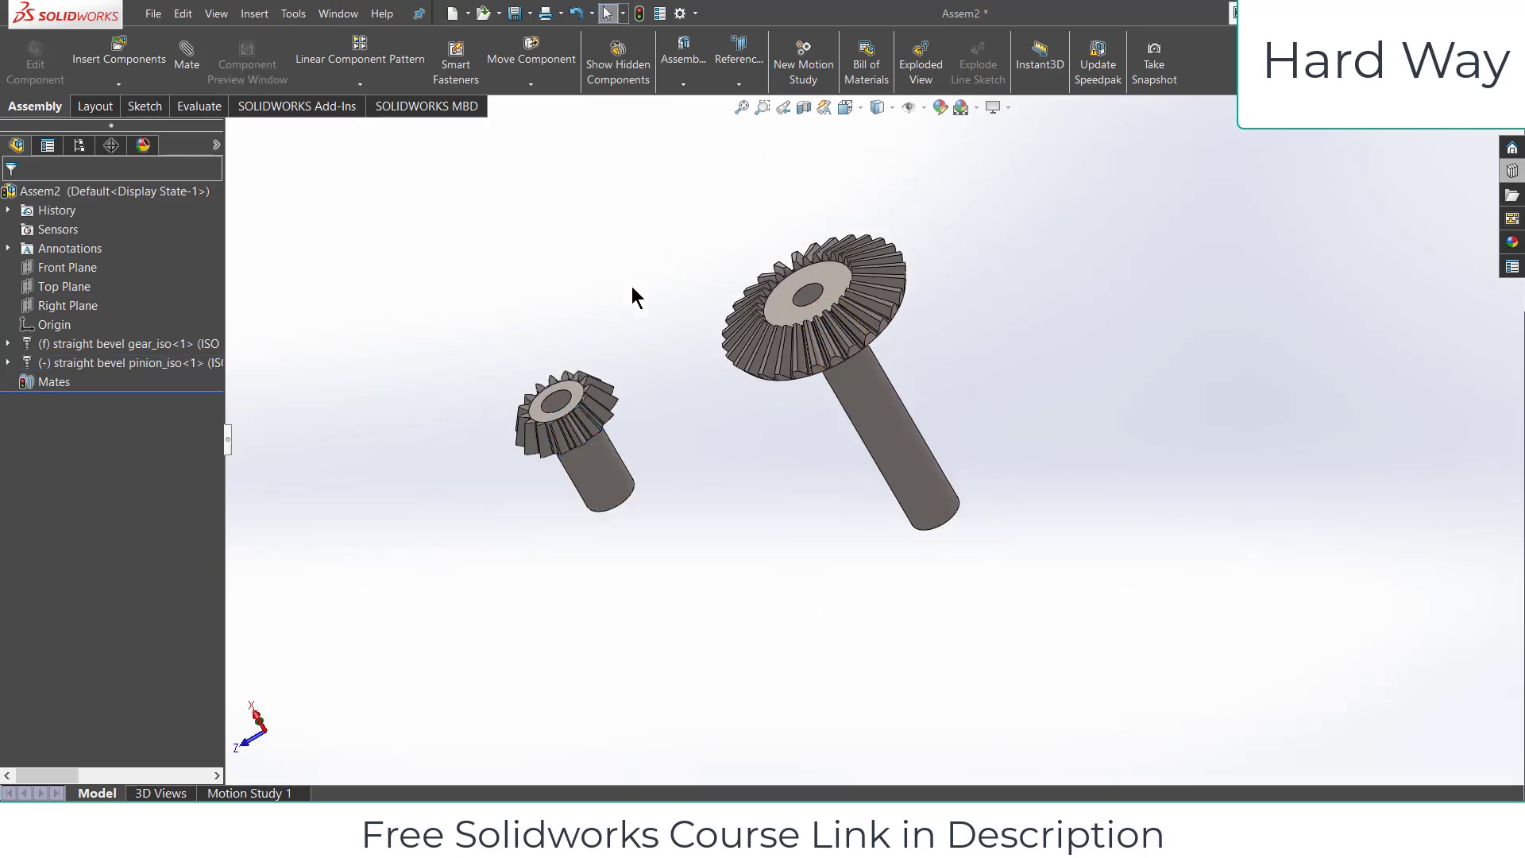
pyautogui.scroll(-2, 782, 271)
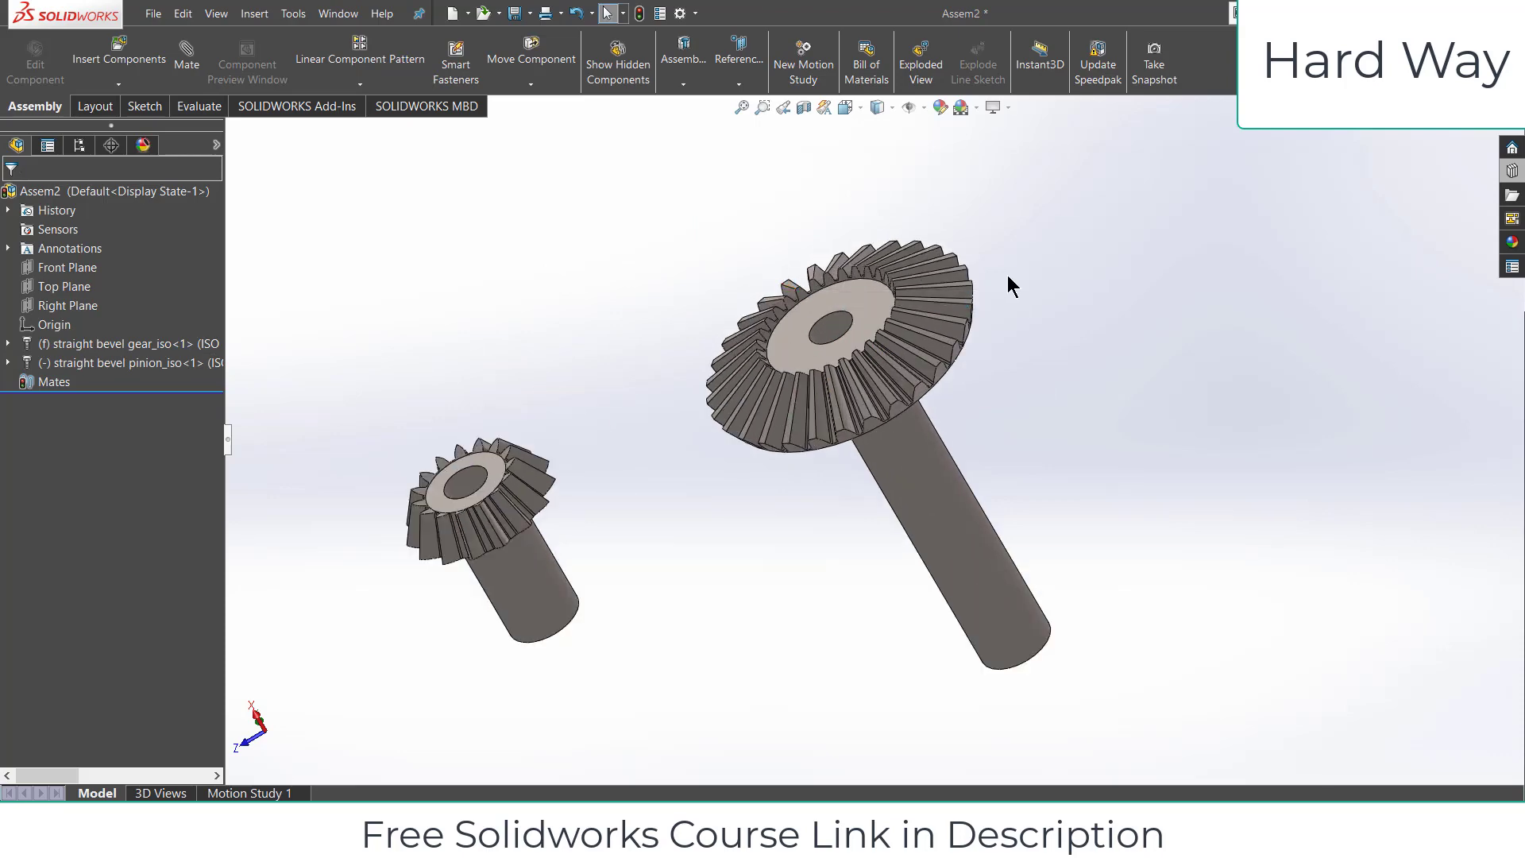
pyautogui.moveTo(1031, 317); pyautogui.dragTo(1043, 242, button='middle')
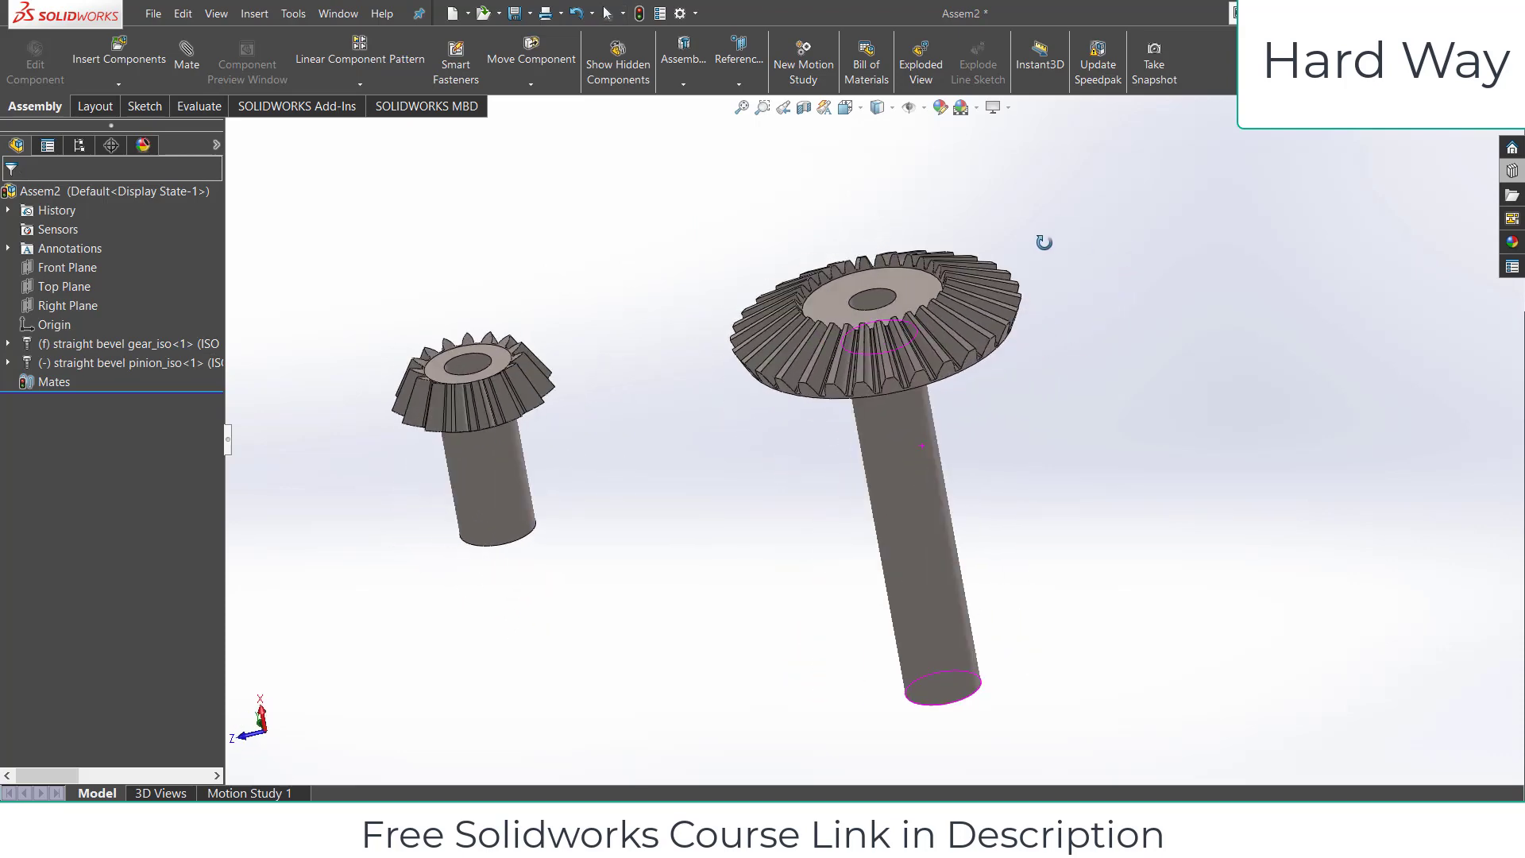
# Switch the large bevel gear from fixed to Float and drag it further right.
pyautogui.click(902, 443)
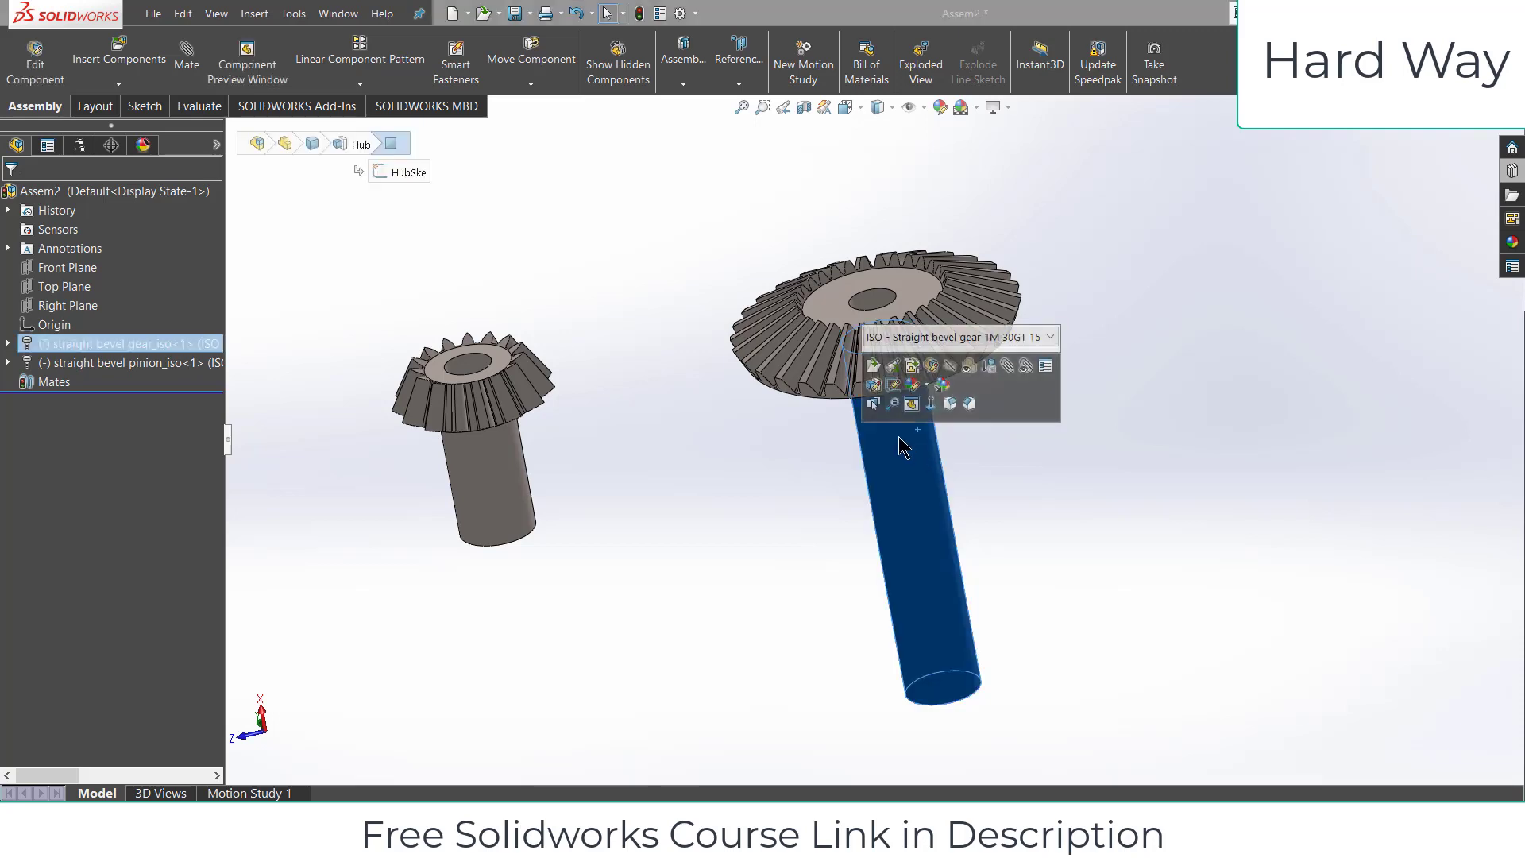
pyautogui.moveTo(936, 487); pyautogui.dragTo(844, 469)
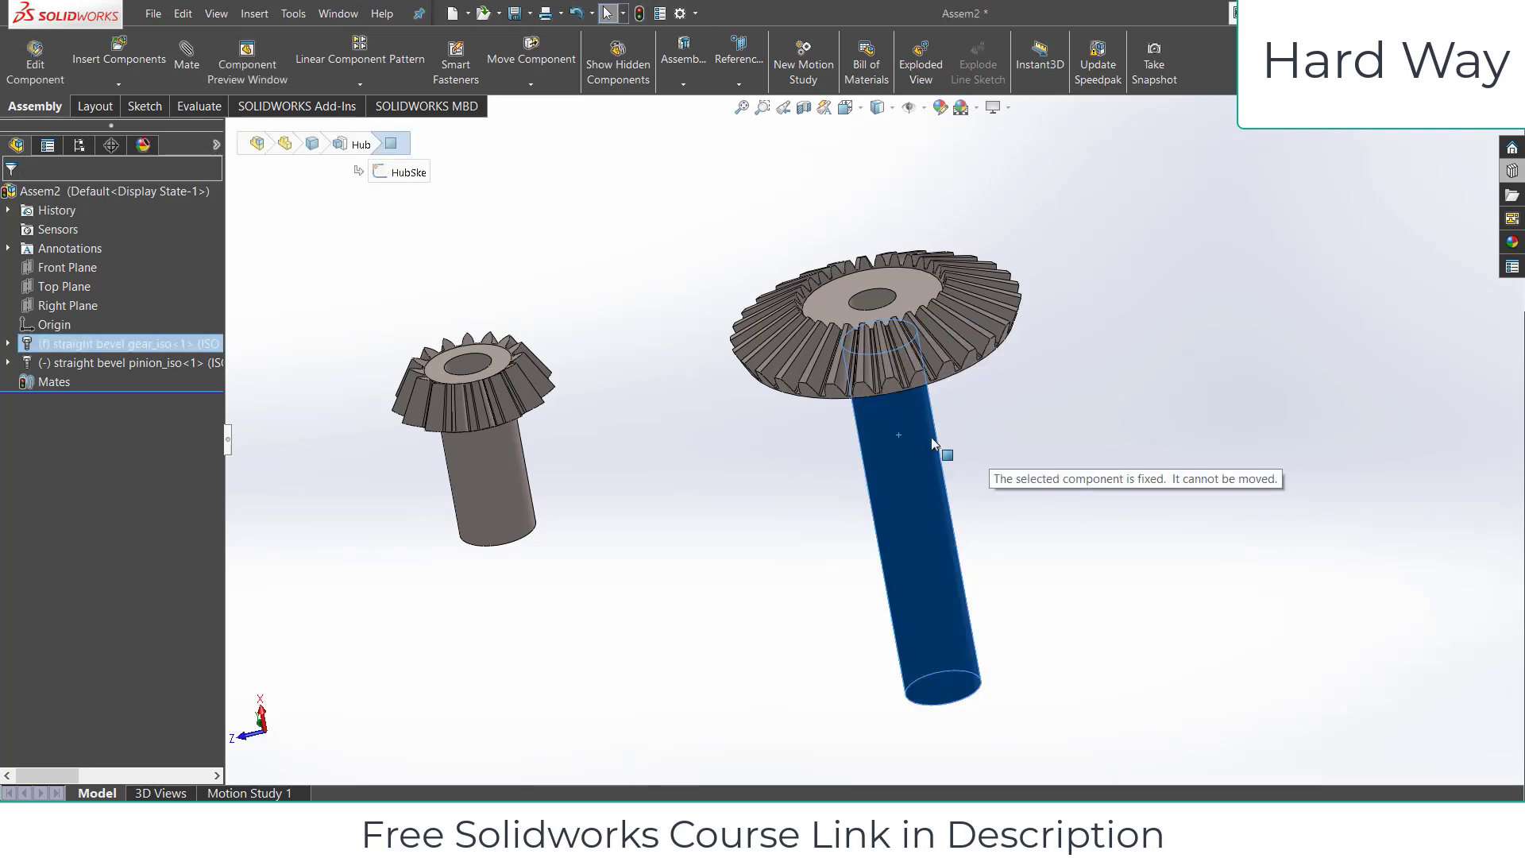
pyautogui.moveTo(999, 449); pyautogui.dragTo(1103, 481)
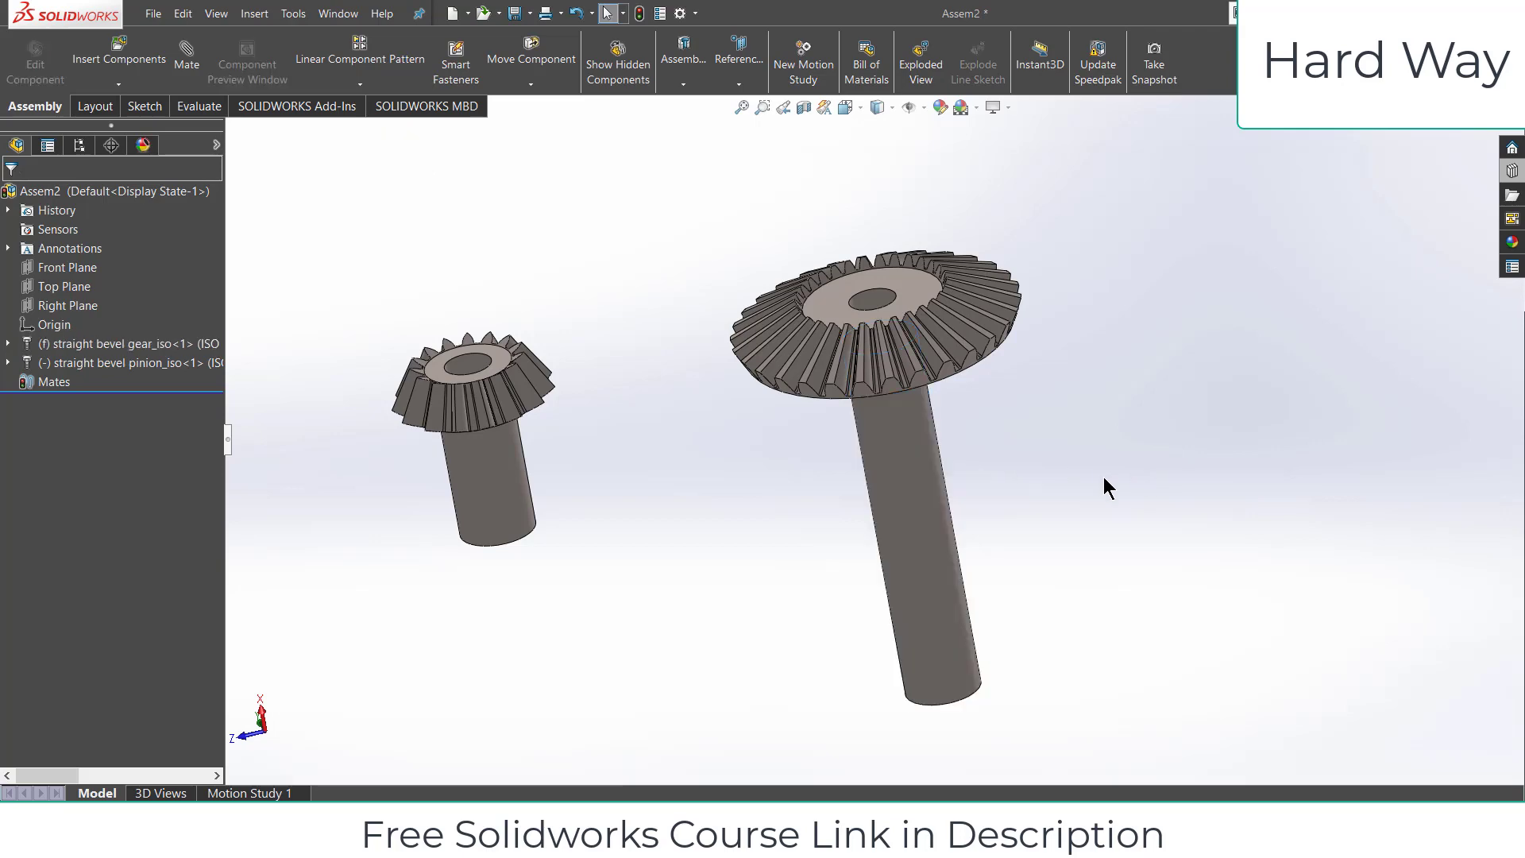
pyautogui.rightClick(912, 420)
pyautogui.click(972, 490)
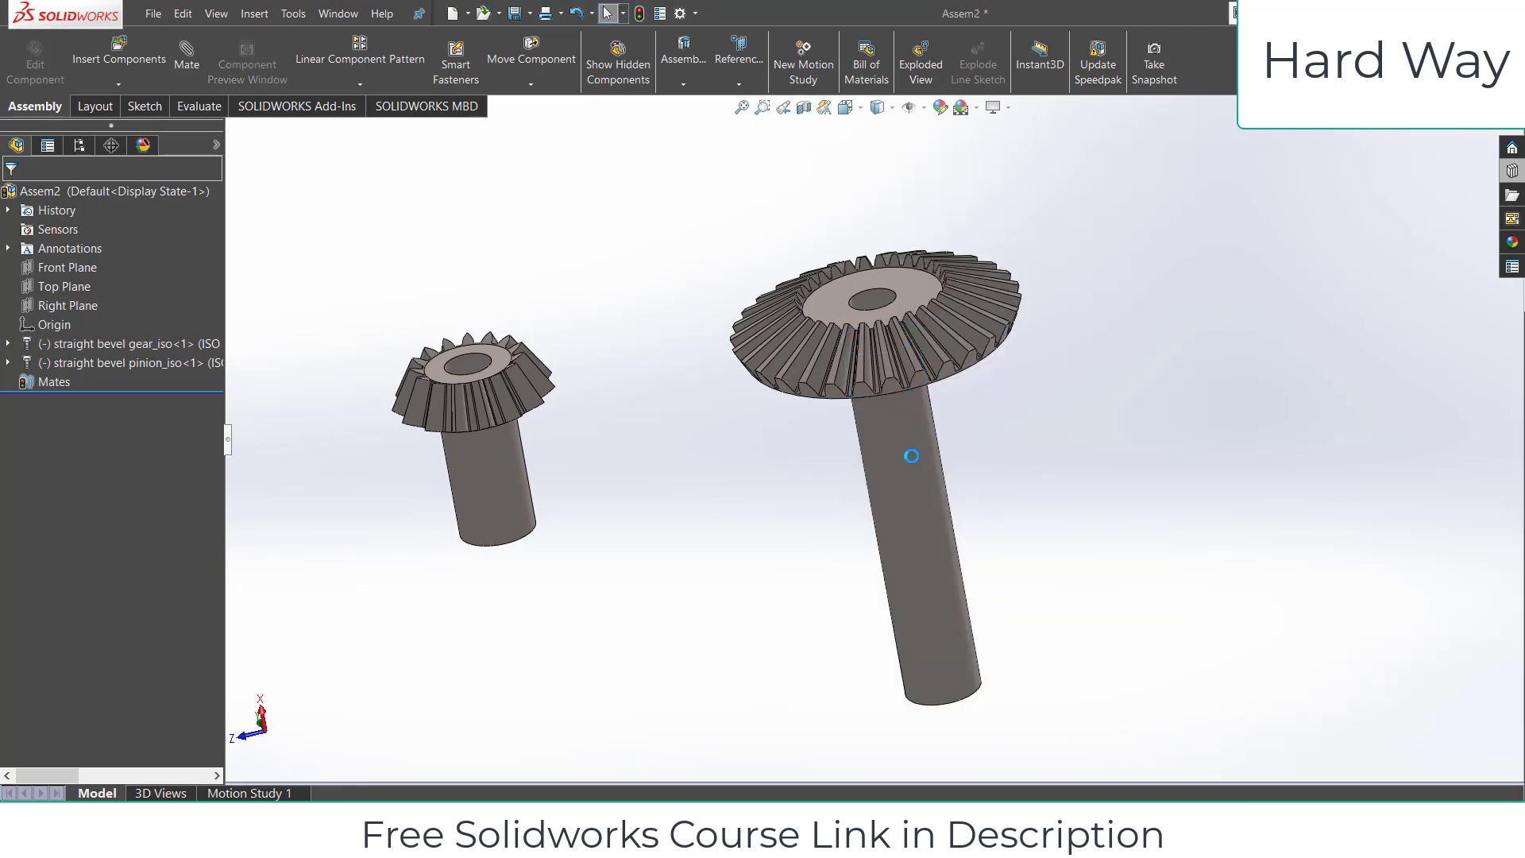
pyautogui.moveTo(881, 469); pyautogui.dragTo(1042, 454)
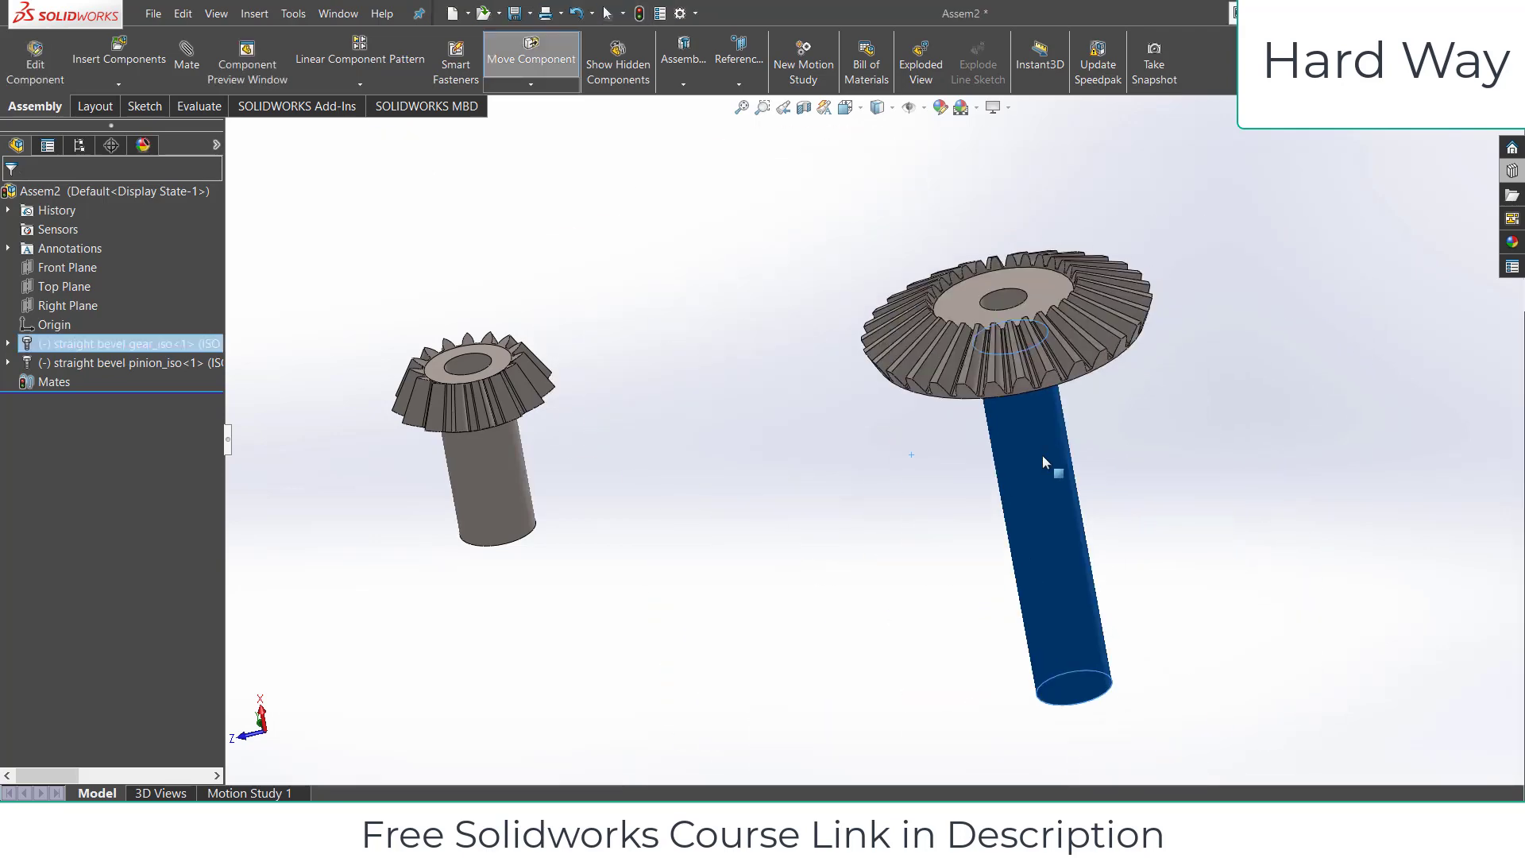
# Show the gear's BasProSke sketch from under its Base-Revolve feature.
pyautogui.click(8, 344)
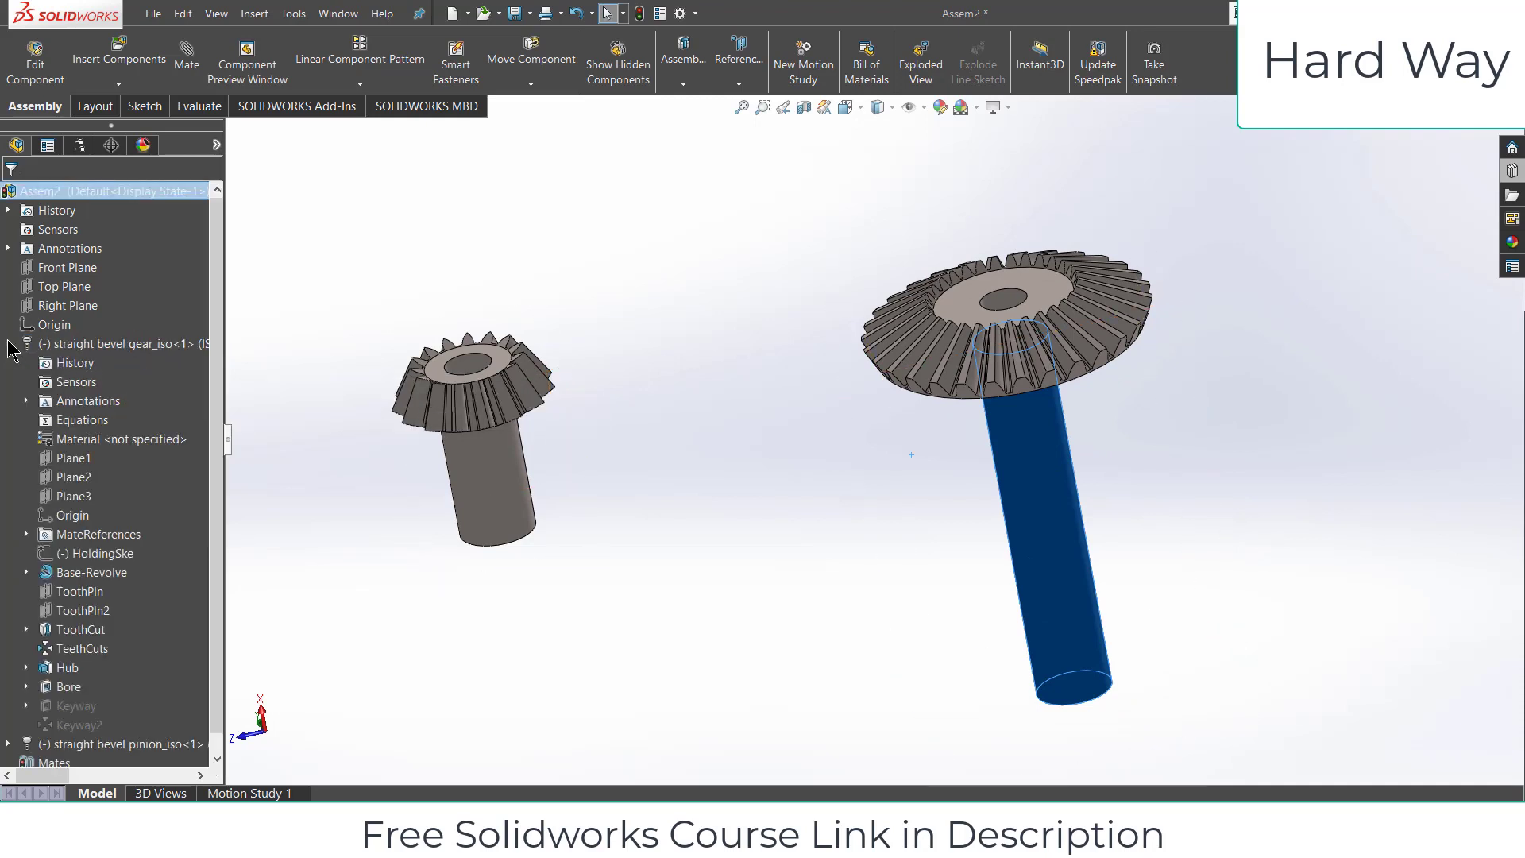
pyautogui.click(27, 573)
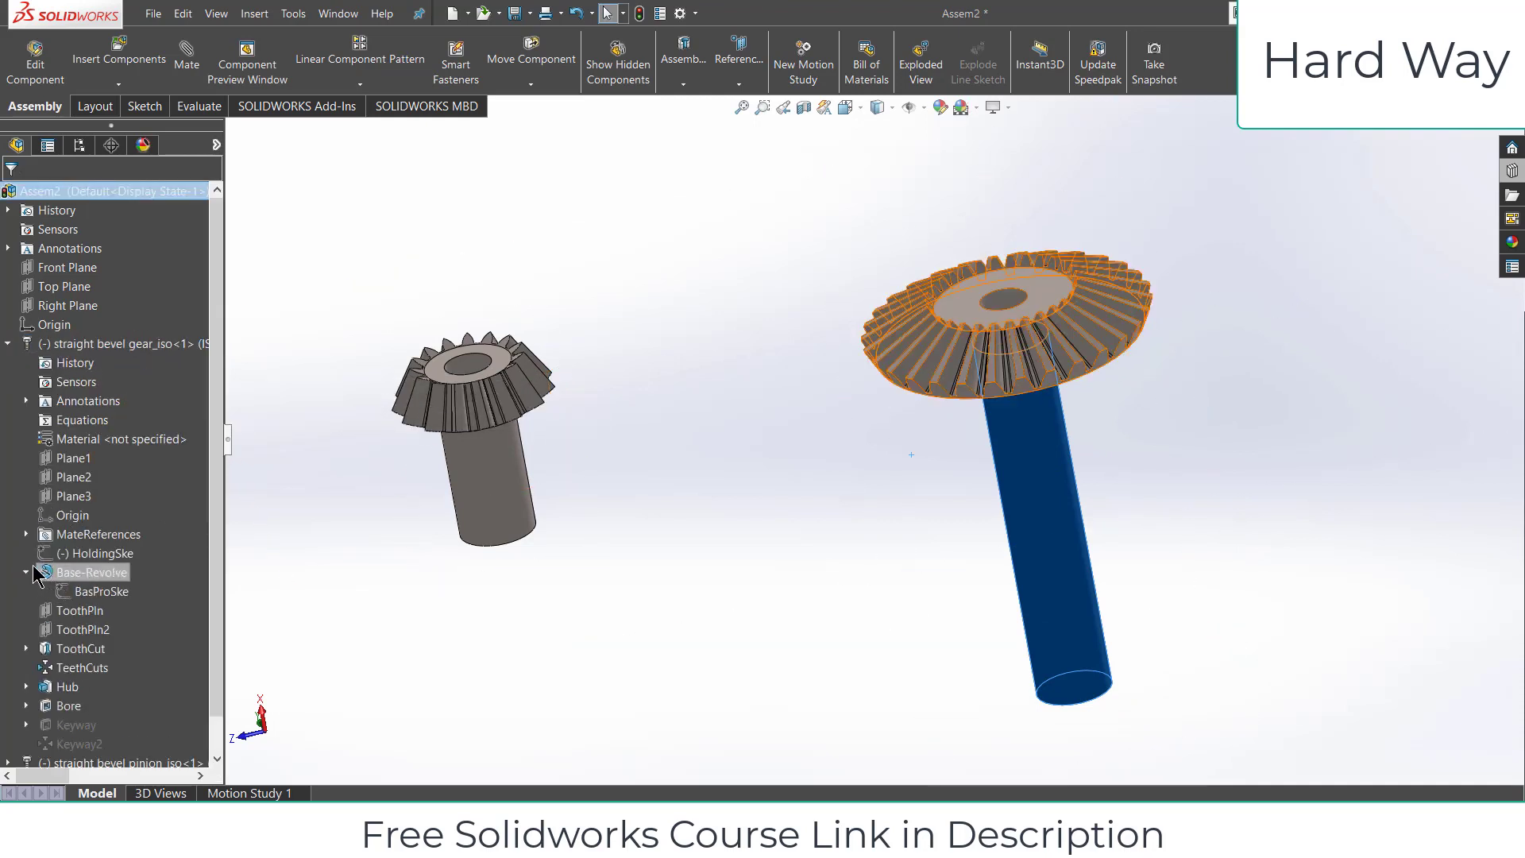
pyautogui.click(102, 592)
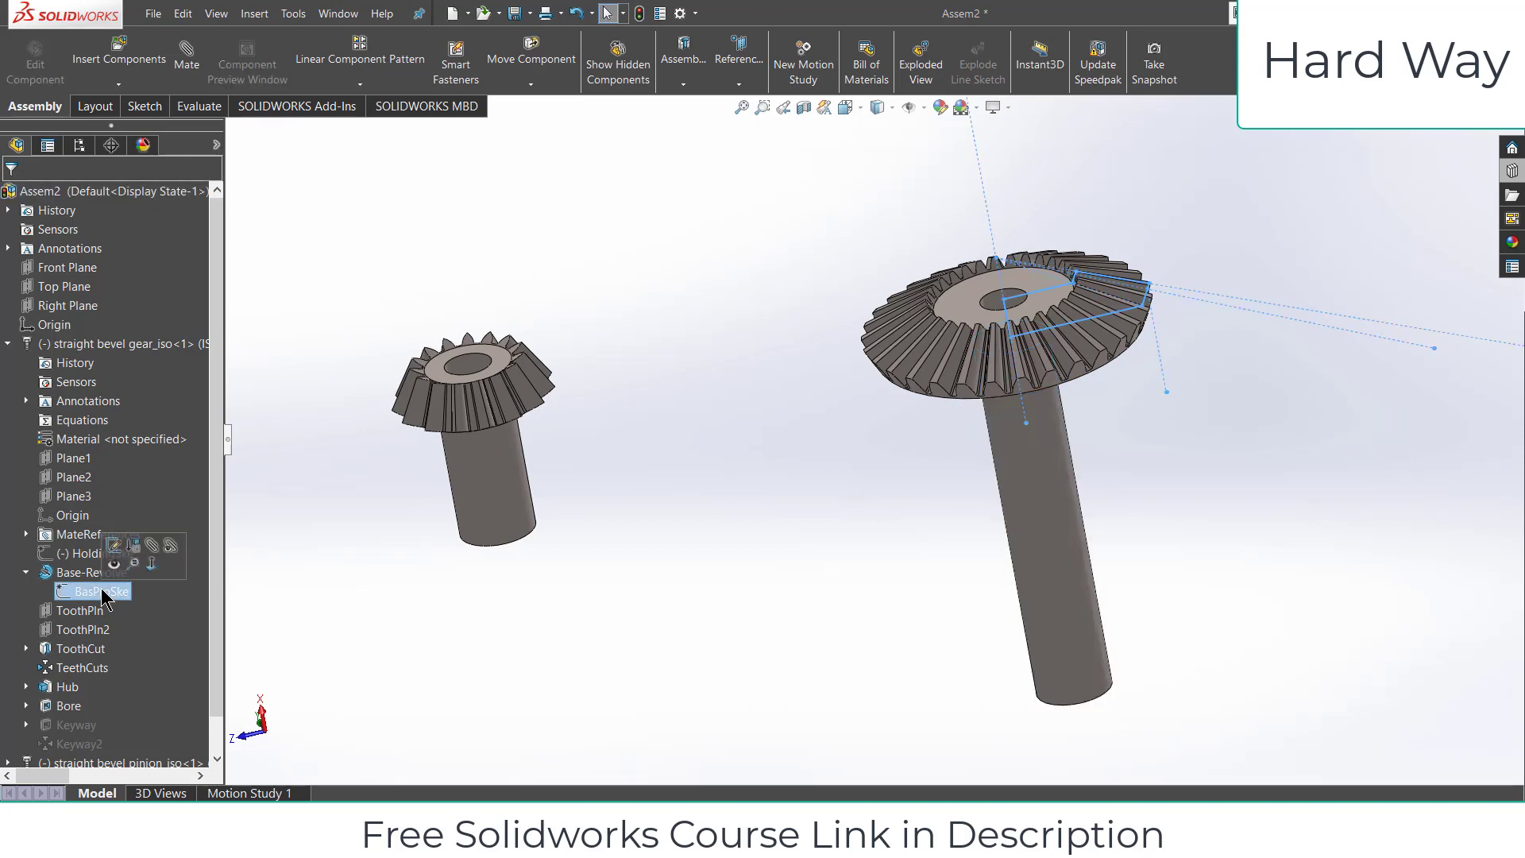
pyautogui.rightClick(101, 592)
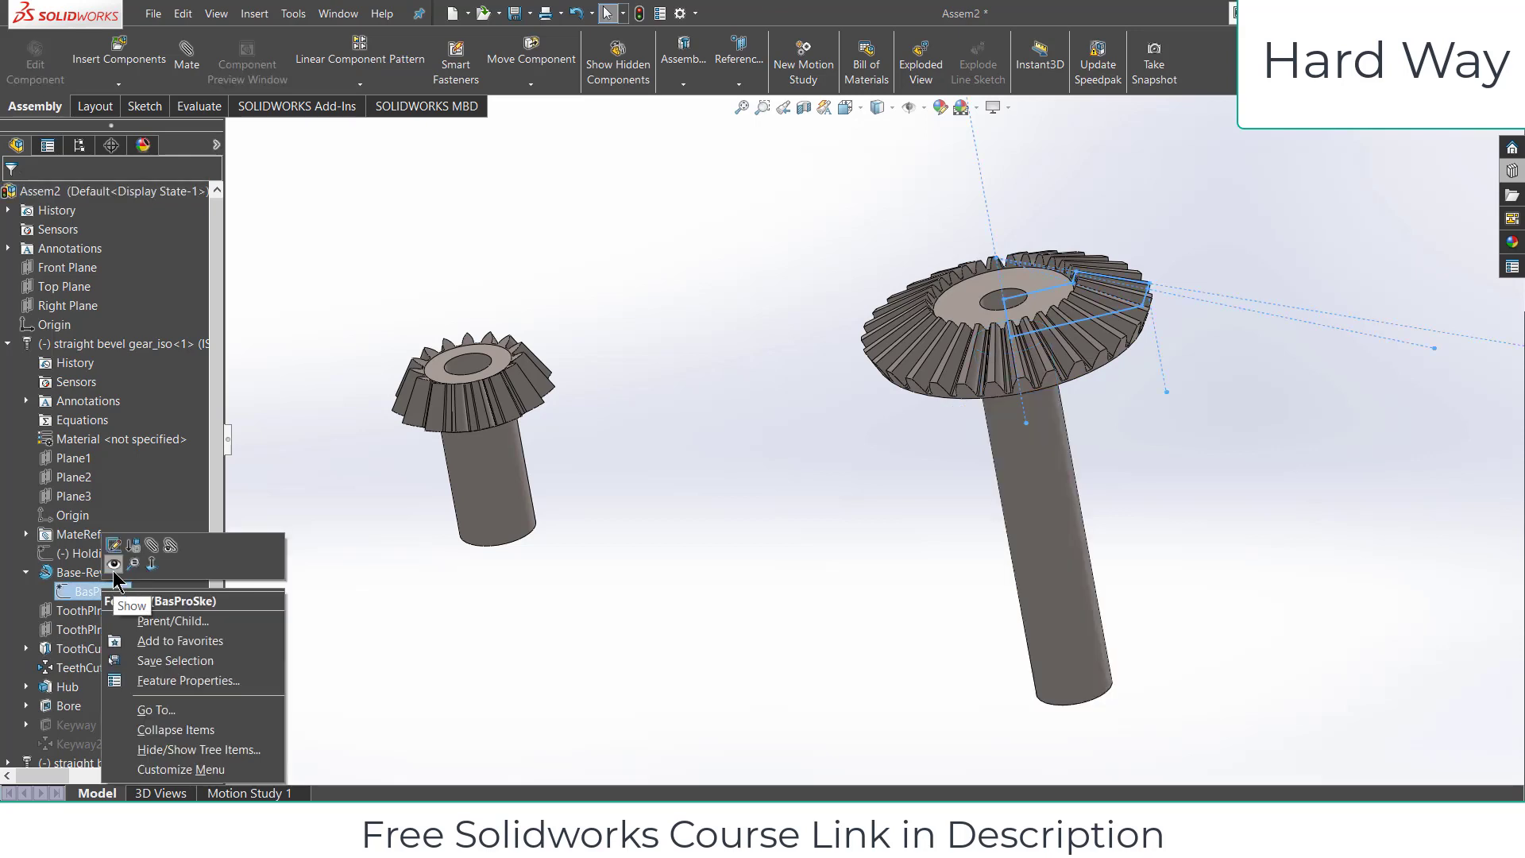
pyautogui.click(16, 575)
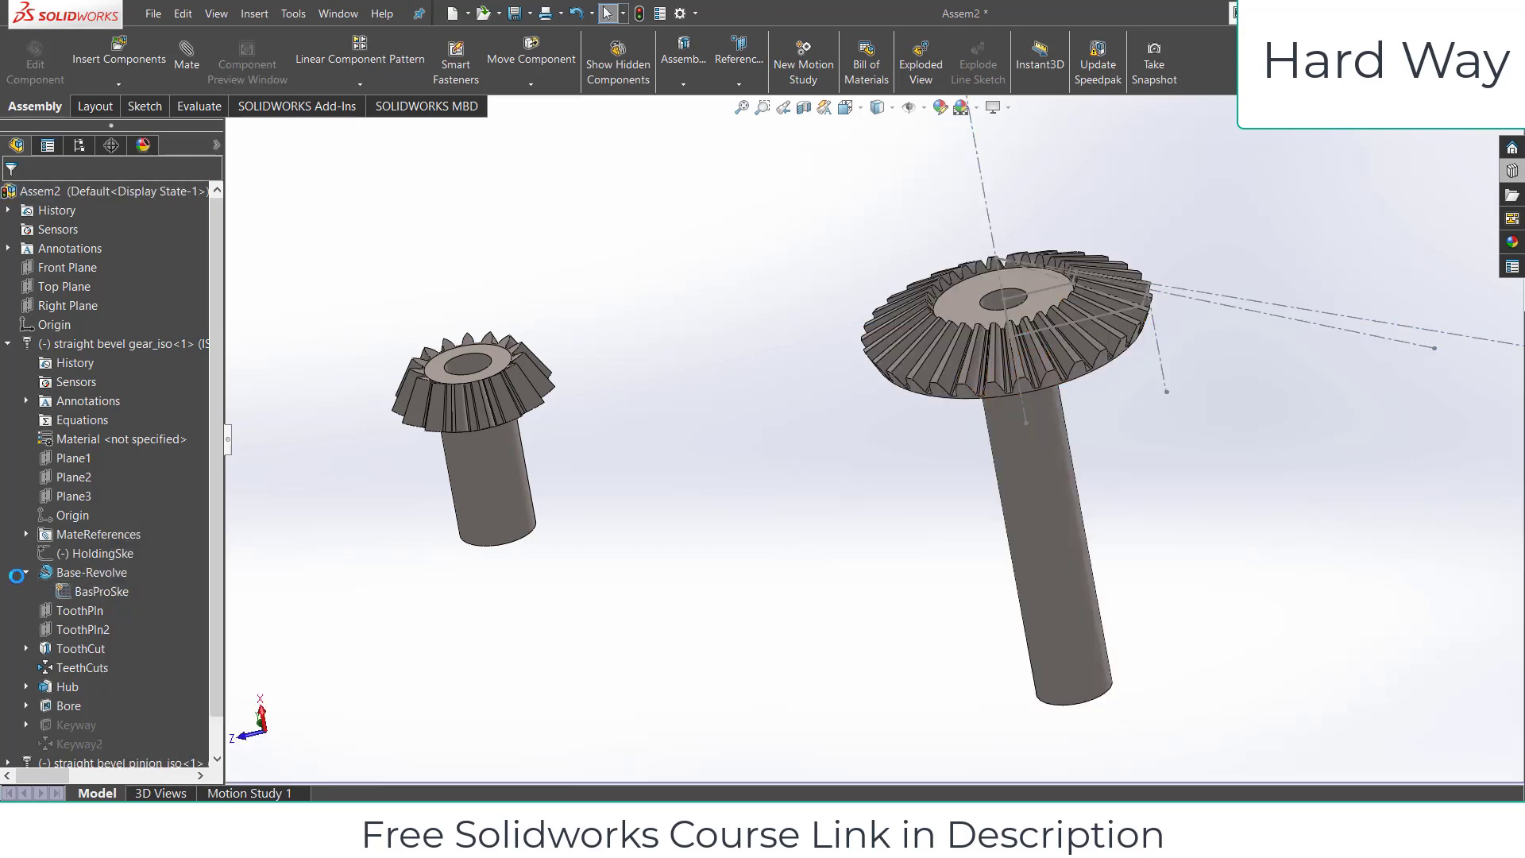
pyautogui.click(8, 344)
# Show the pinion's BasProSke sketch as well and clear the selection.
pyautogui.click(8, 363)
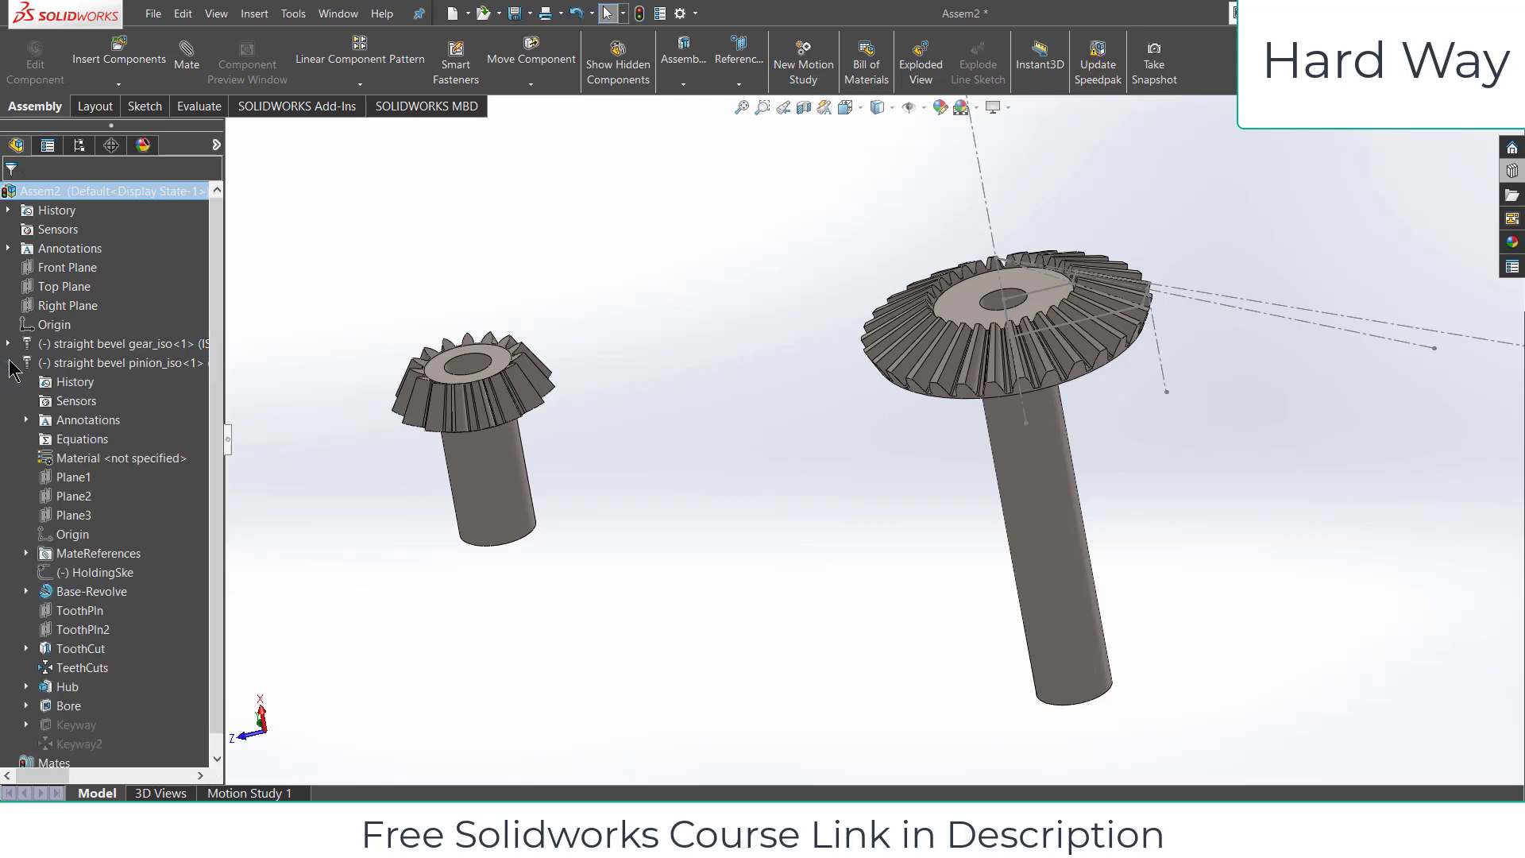
pyautogui.click(26, 590)
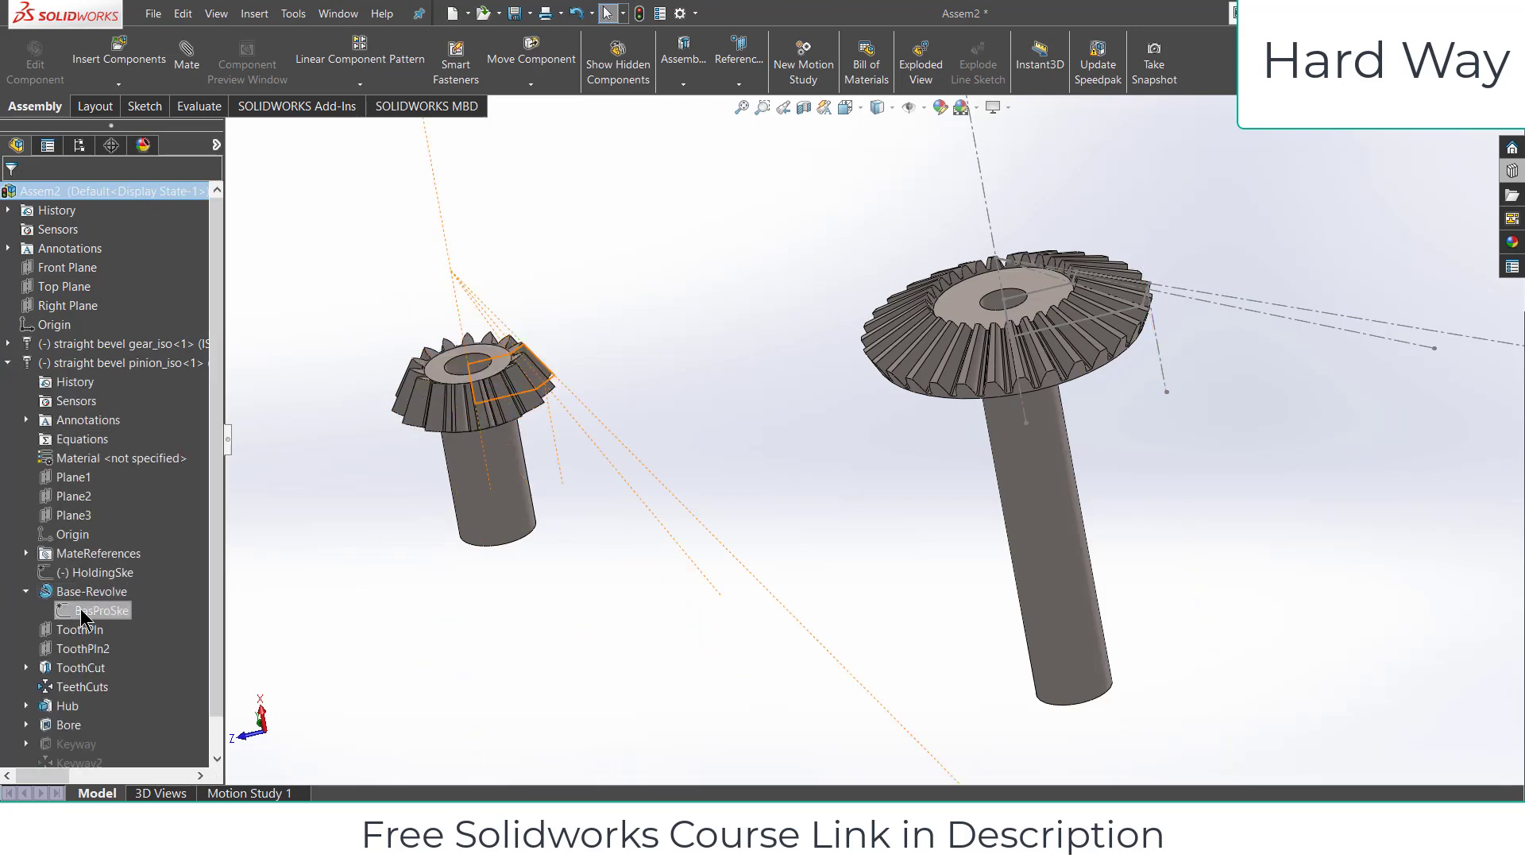
pyautogui.rightClick(81, 610)
pyautogui.click(93, 586)
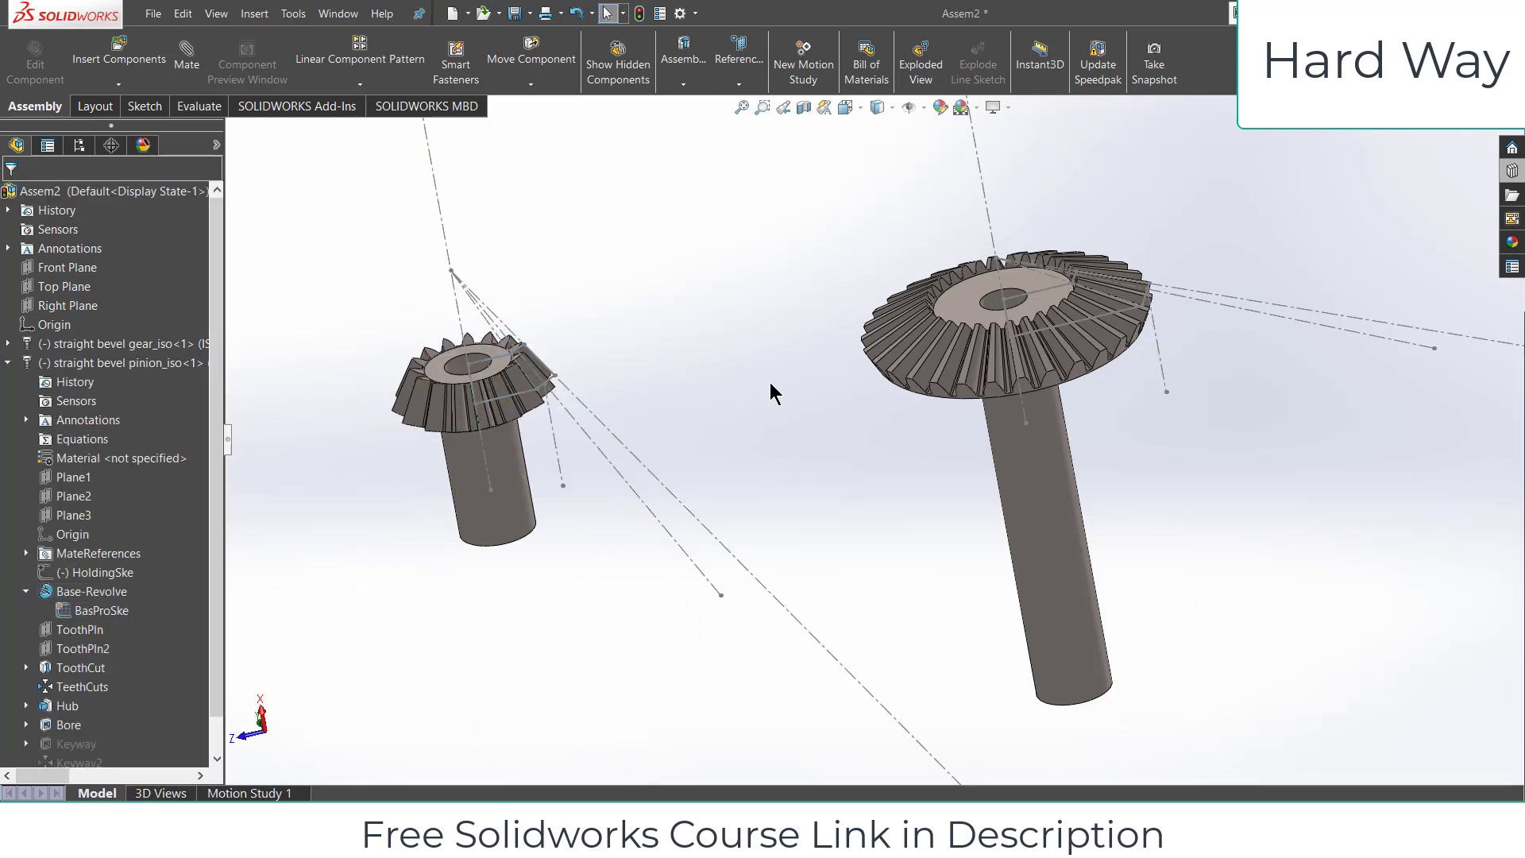
pyautogui.hotkey('ctrl', '7')
pyautogui.scroll(-5, 913, 322)
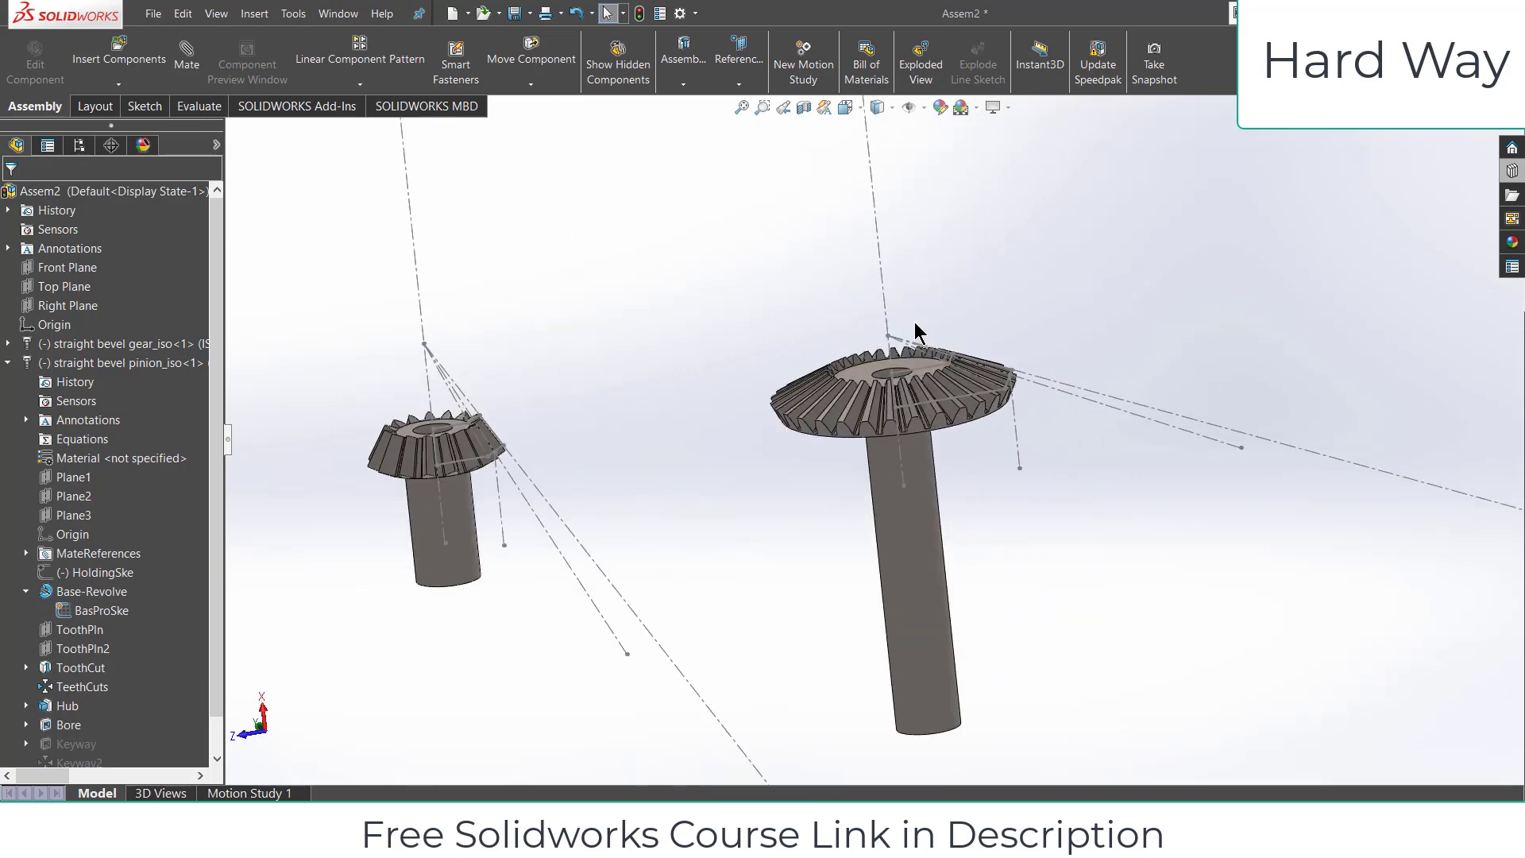
pyautogui.scroll(2, 859, 379)
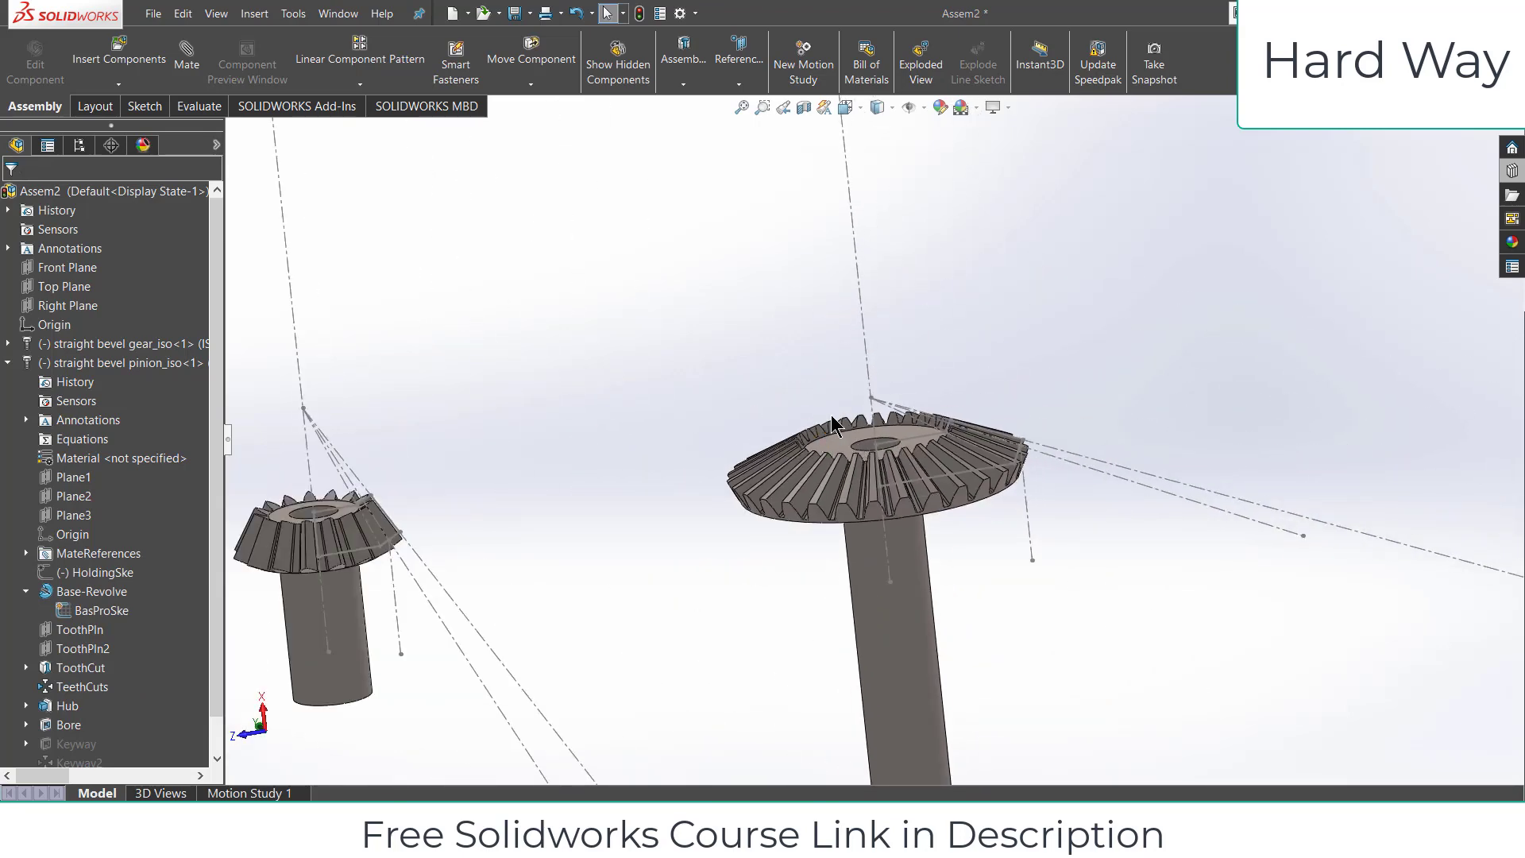
pyautogui.scroll(3, 834, 429)
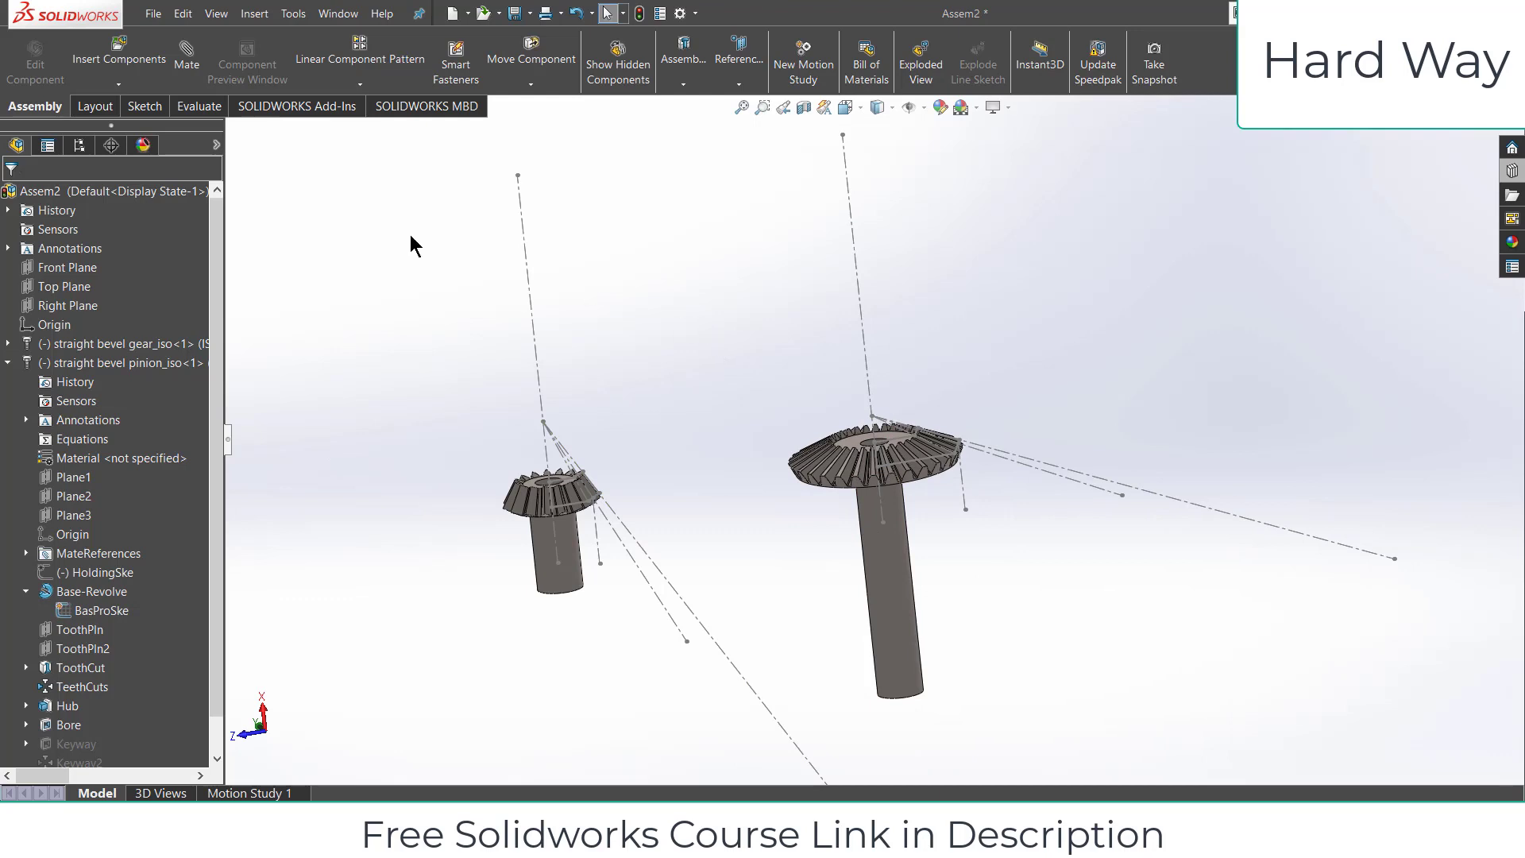
# Mate the gear's Line6 axis coincident with the Front Plane and drag to test freedom.
pyautogui.click(187, 62)
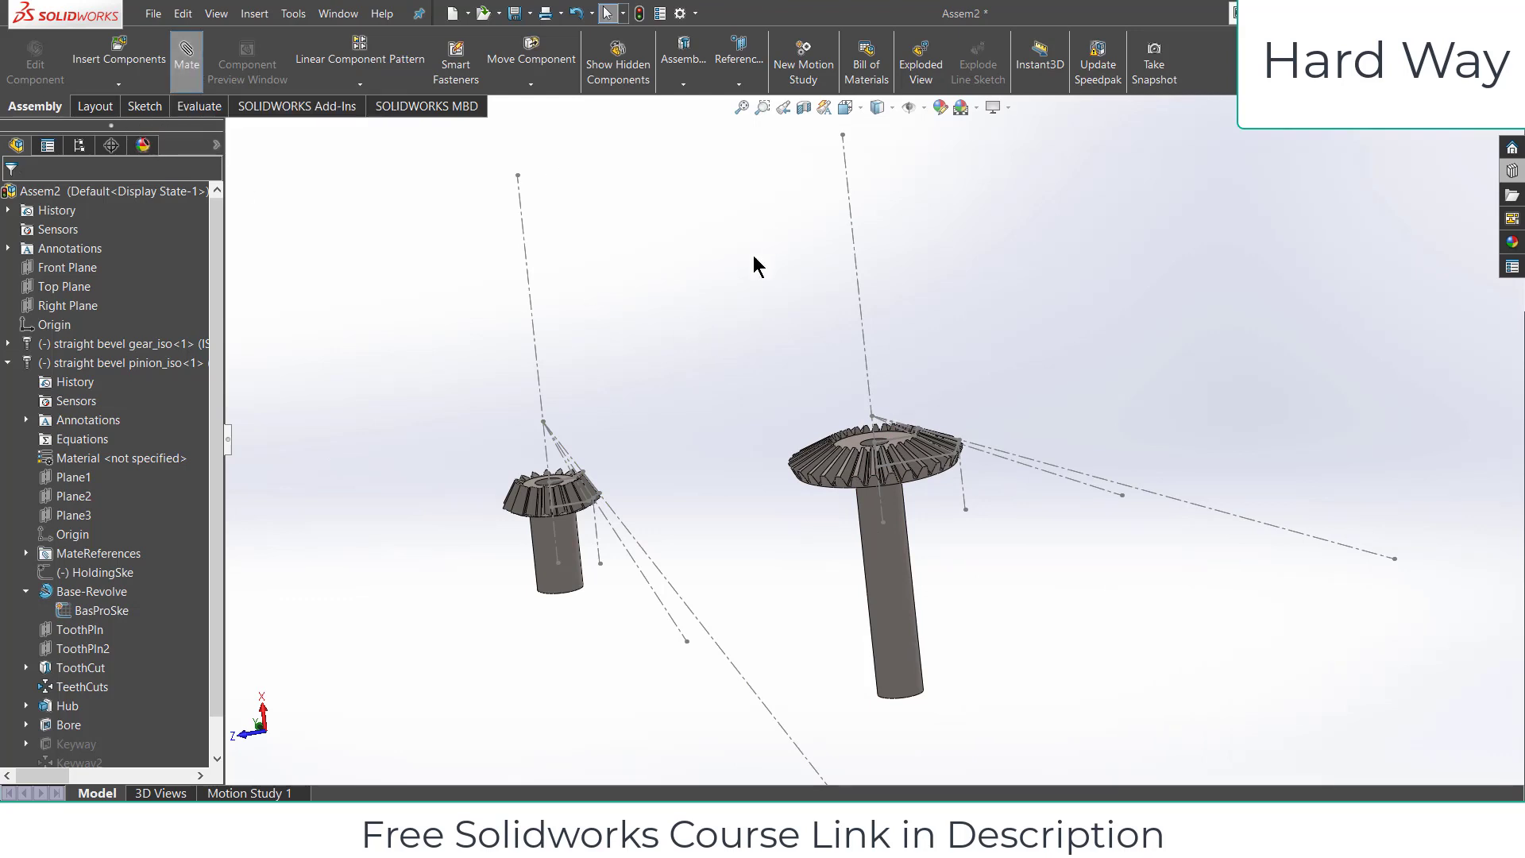
pyautogui.click(860, 306)
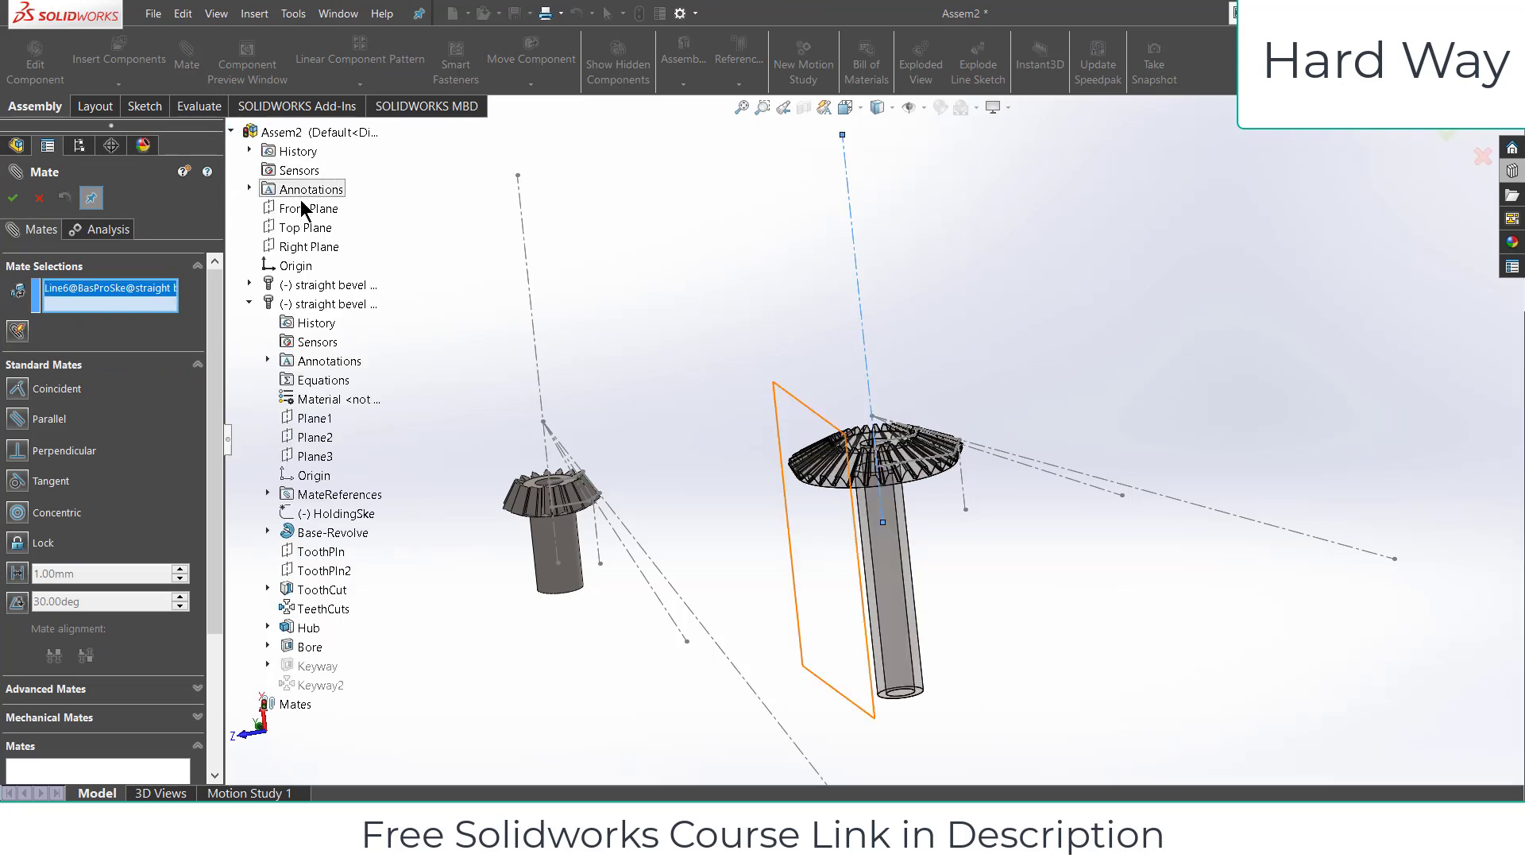
pyautogui.click(311, 209)
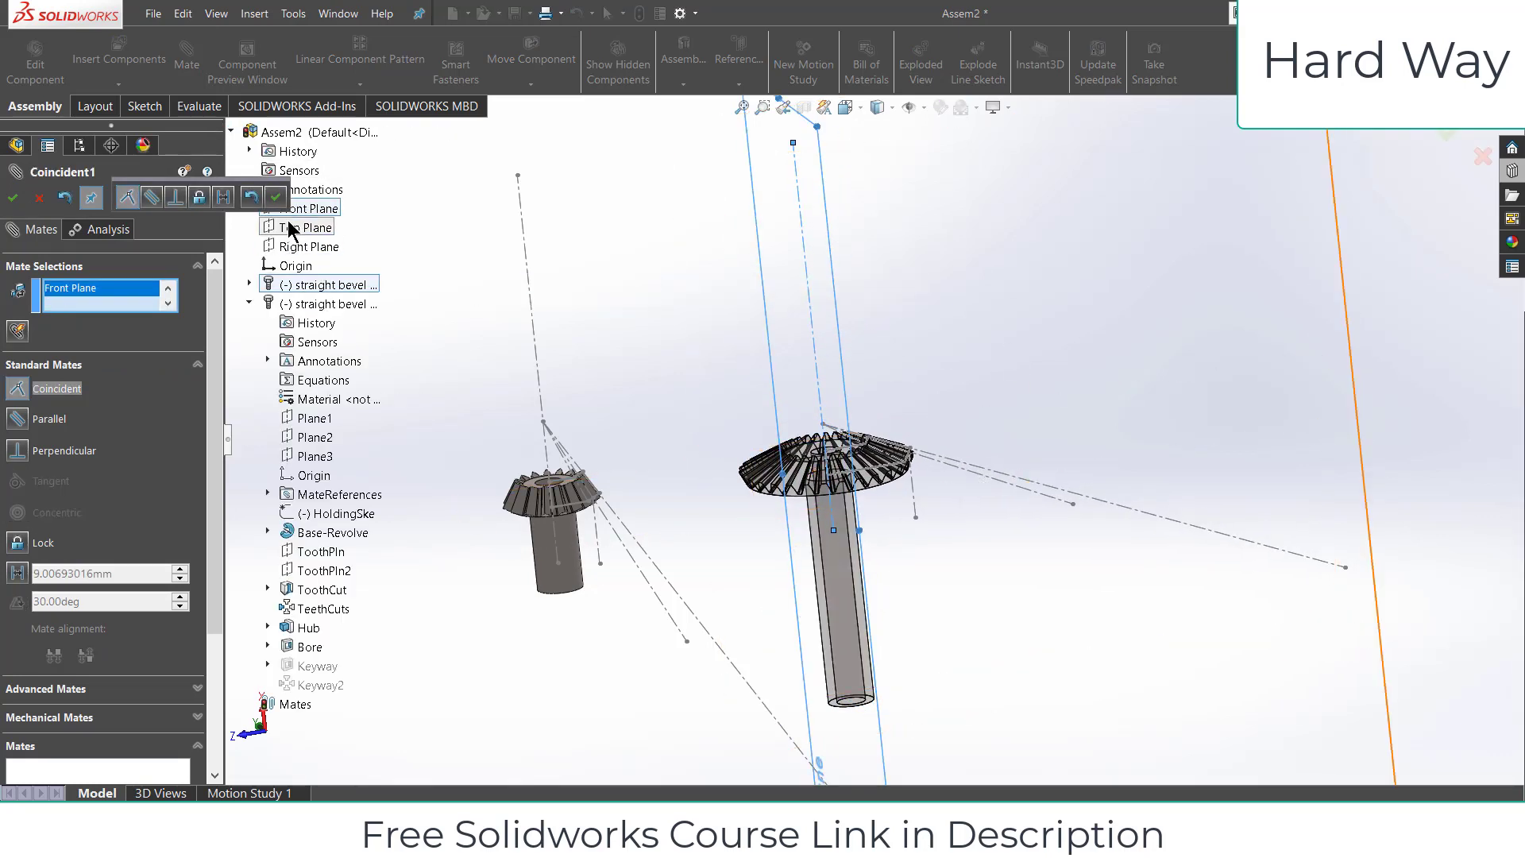
pyautogui.click(275, 197)
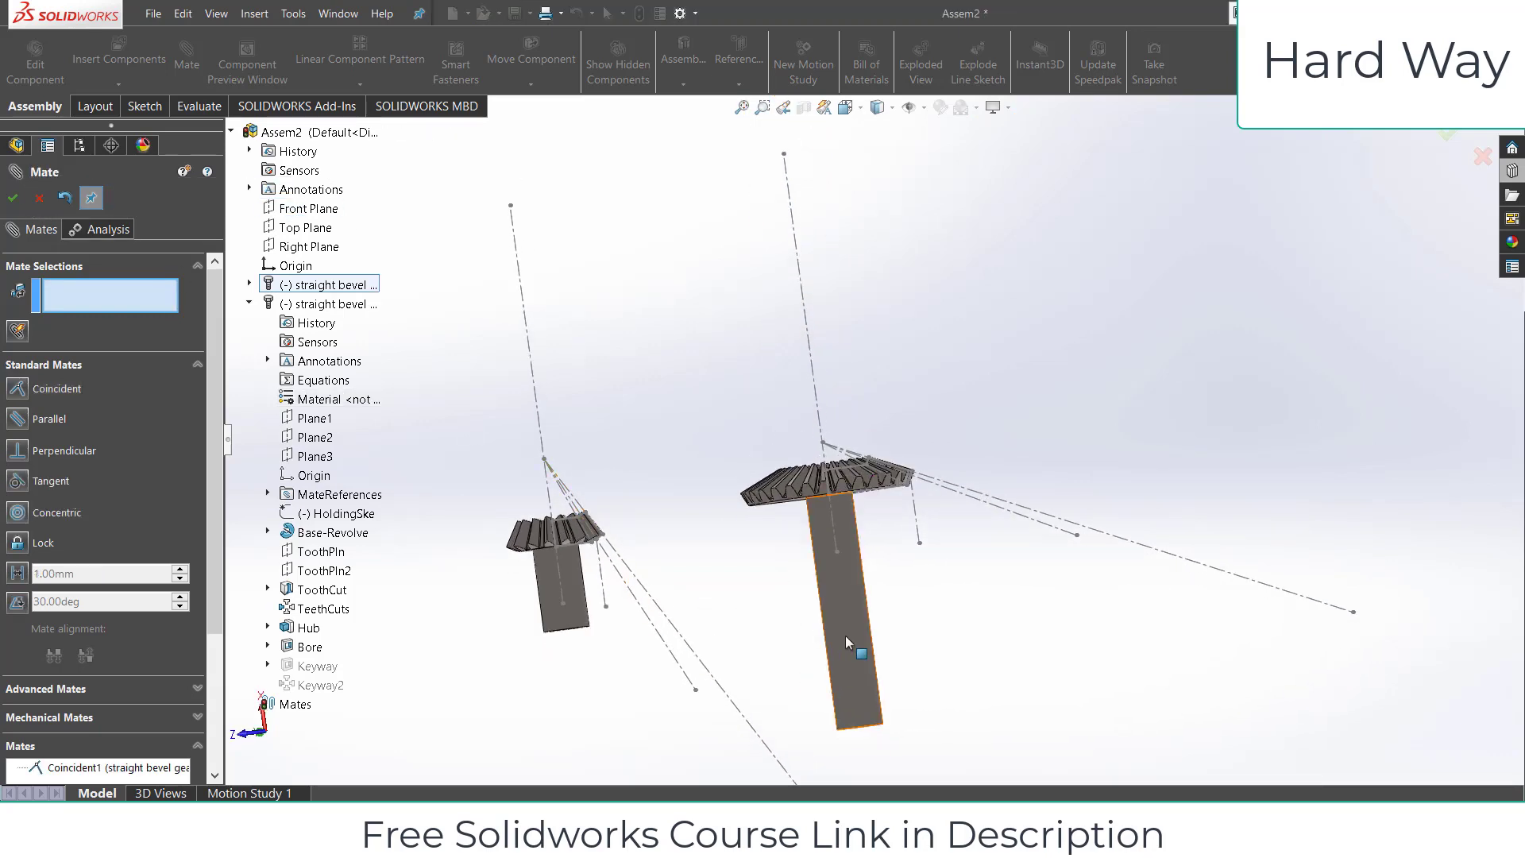
pyautogui.moveTo(845, 635); pyautogui.dragTo(915, 495)
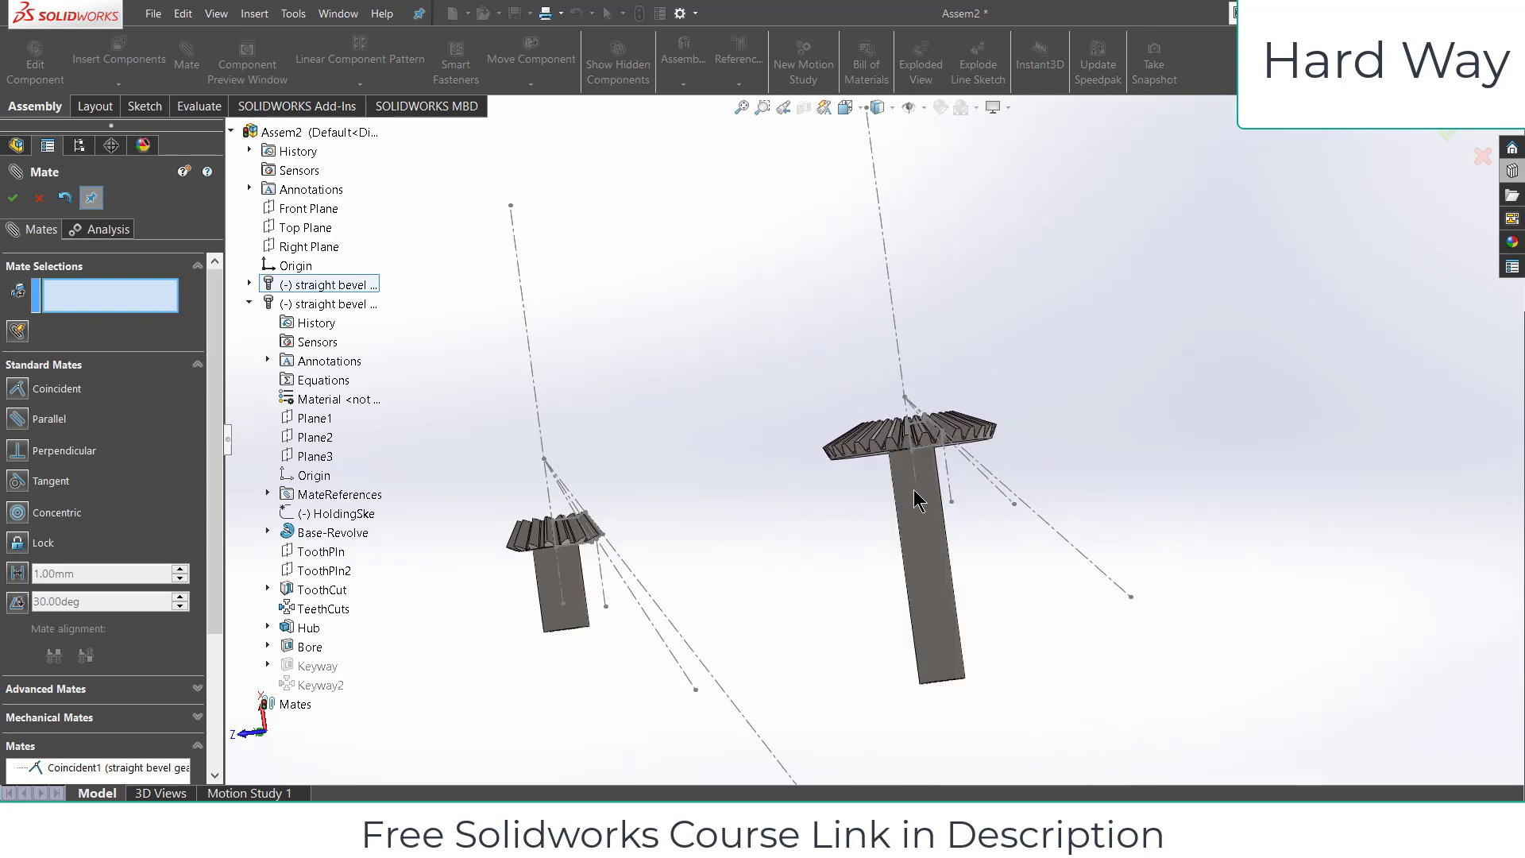
# Add a second coincident mate between the gear's axis line and the Front Plane.
pyautogui.click(899, 351)
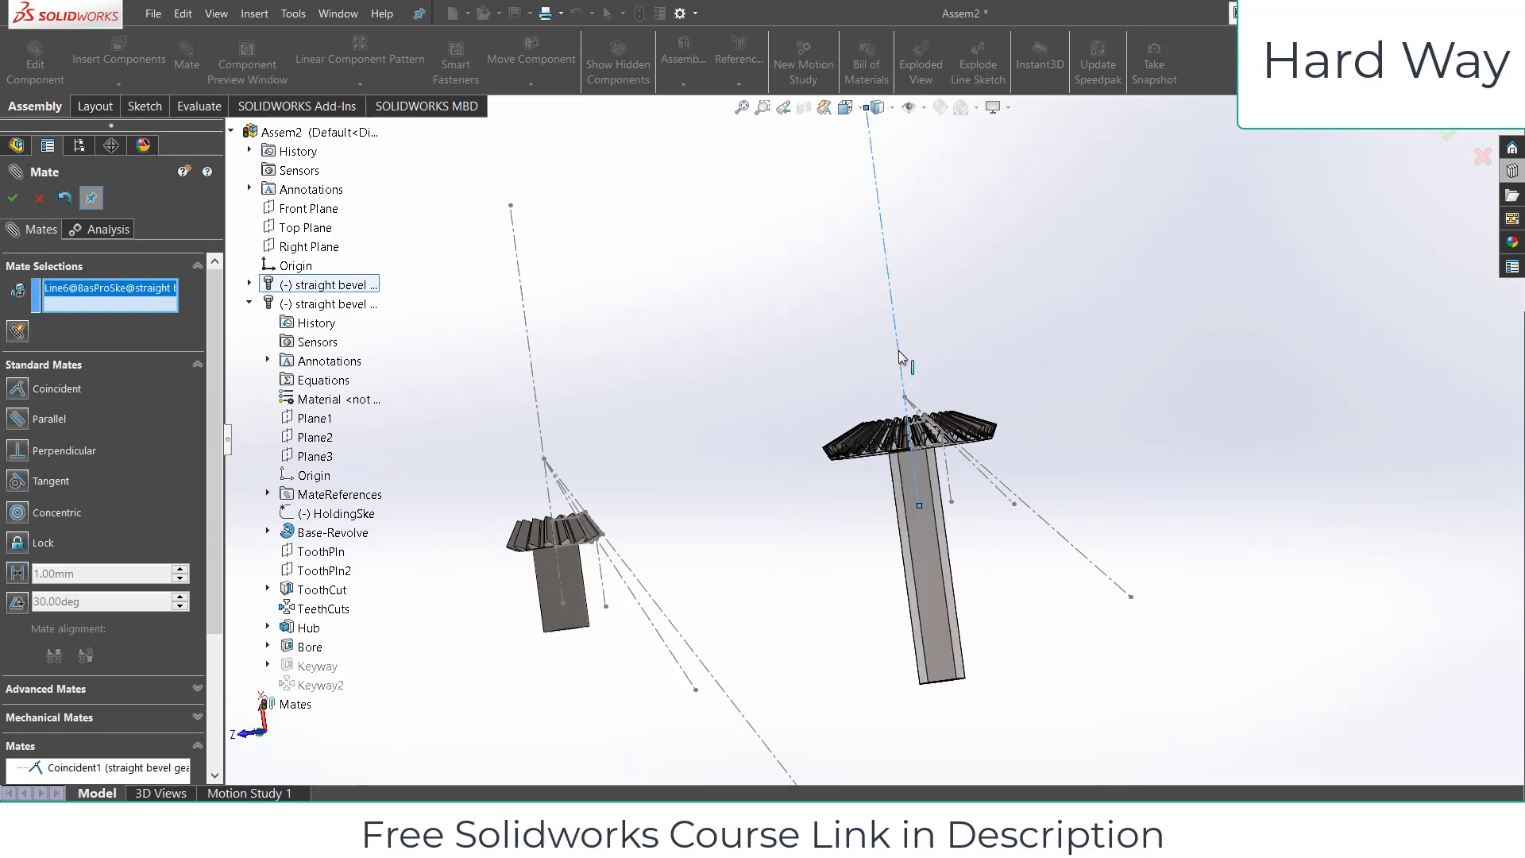
pyautogui.click(318, 213)
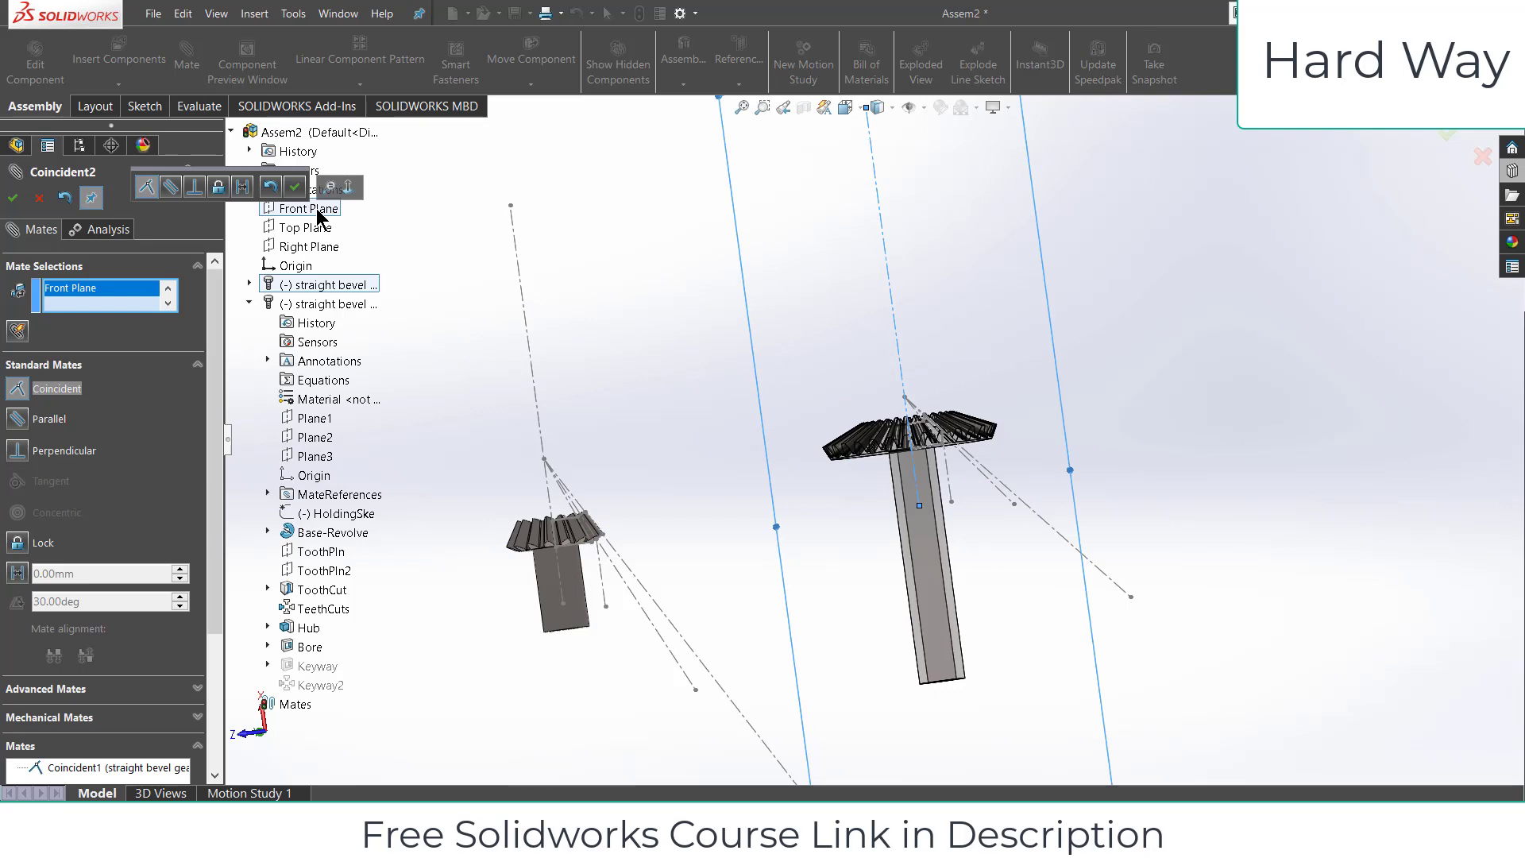
pyautogui.click(297, 184)
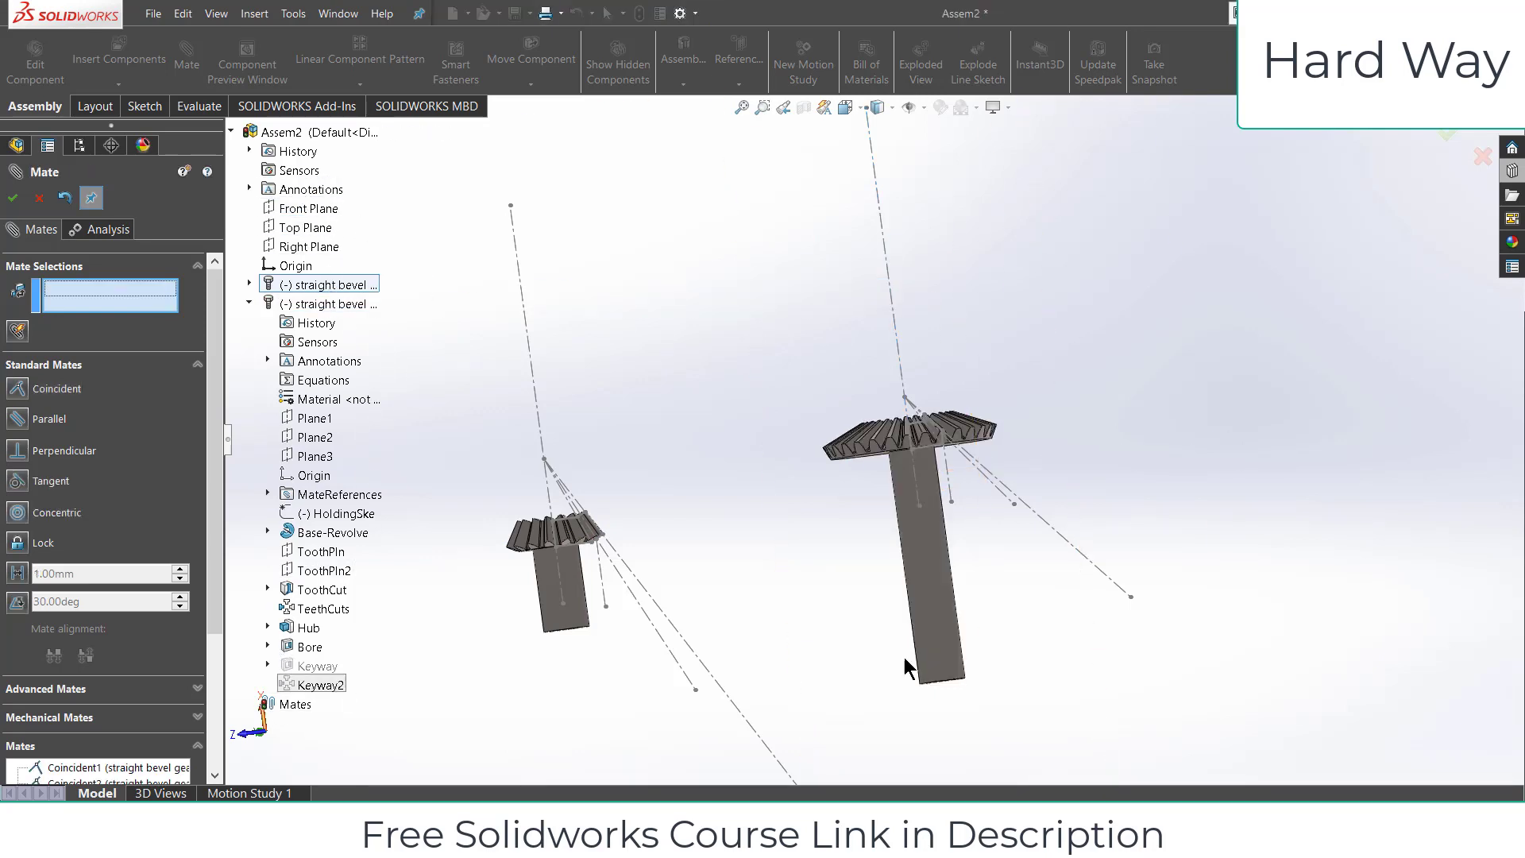
# Make a face of the large gear coincident with the Right Plane, then drag to test it.
pyautogui.moveTo(877, 454); pyautogui.dragTo(851, 378, button='middle')
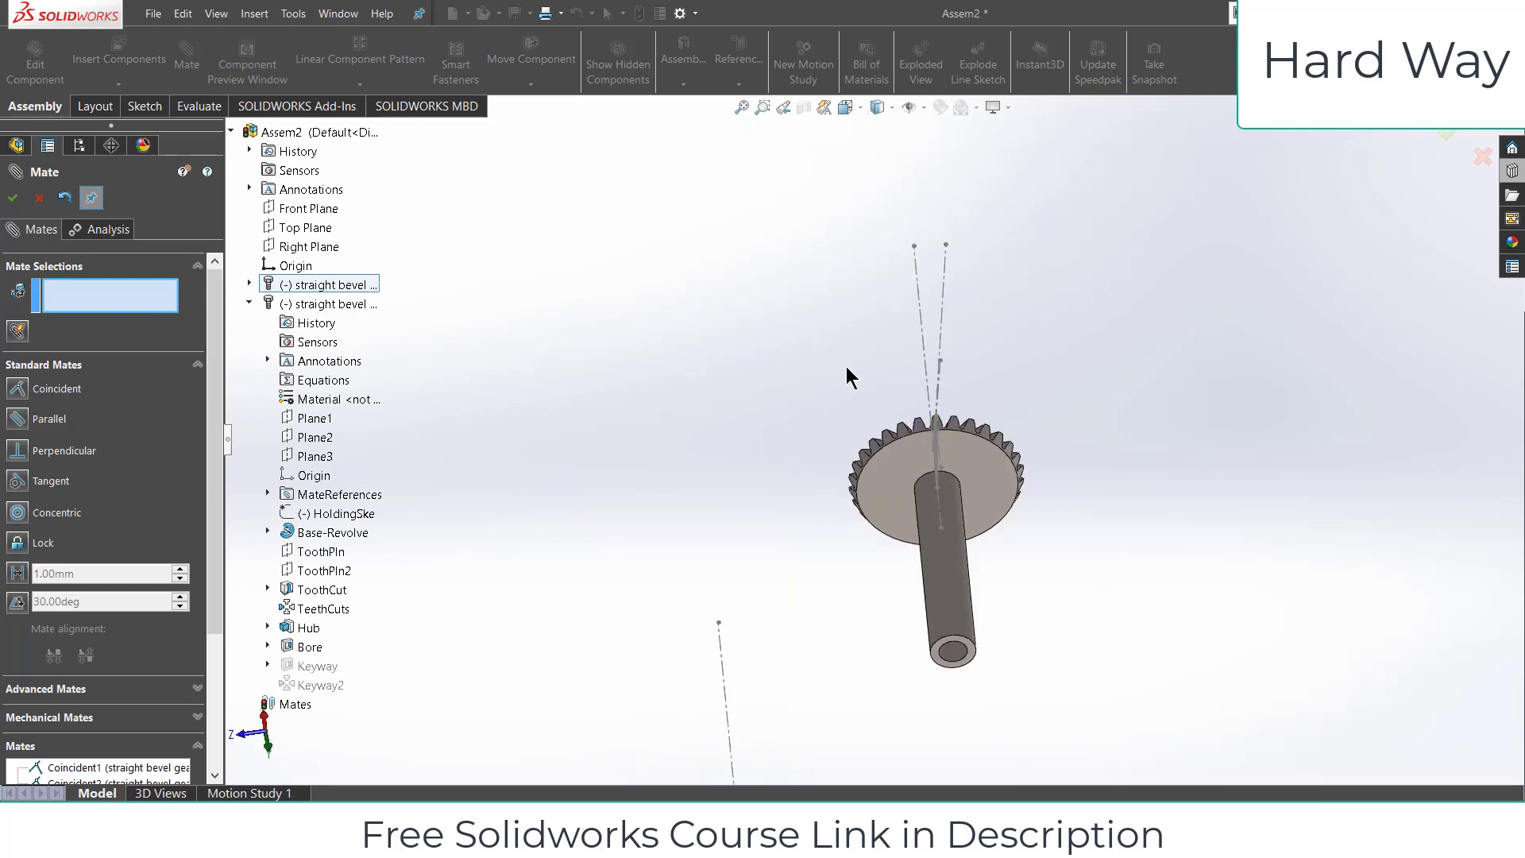
pyautogui.click(888, 478)
pyautogui.moveTo(889, 478); pyautogui.dragTo(712, 402, button='middle')
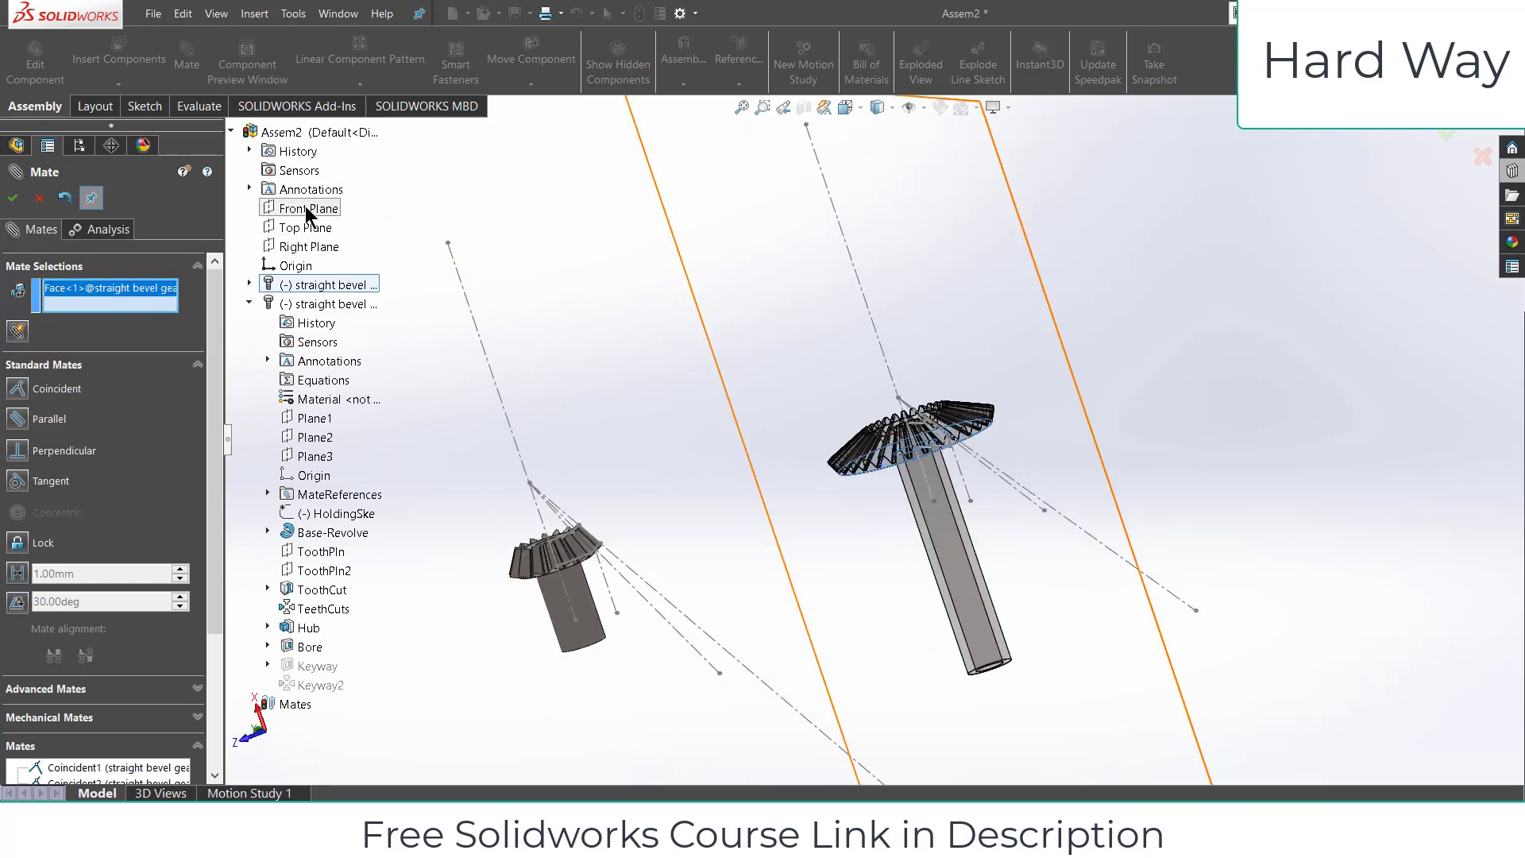
pyautogui.click(310, 248)
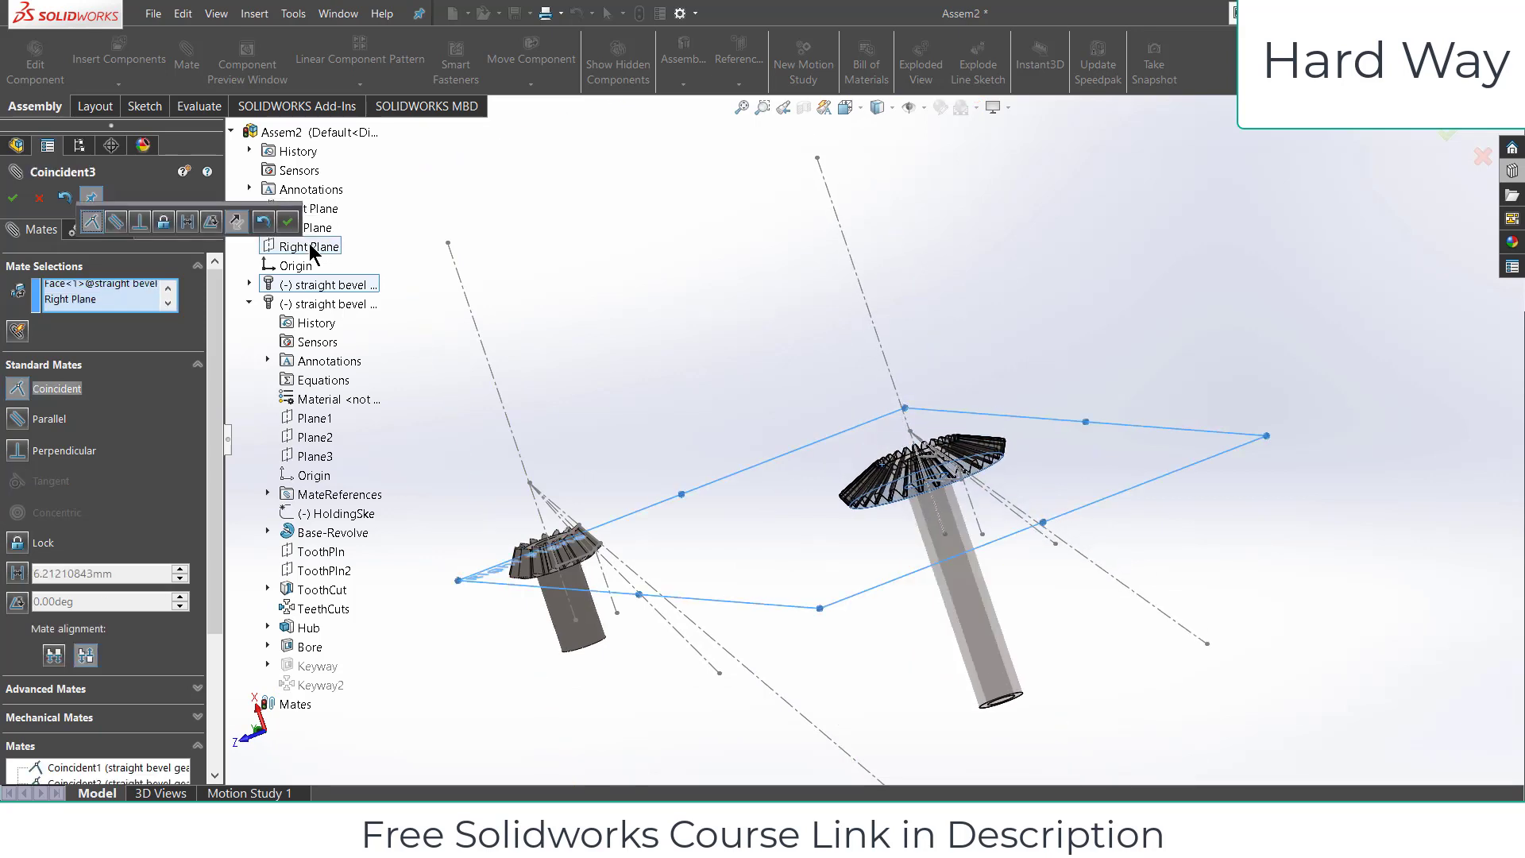
pyautogui.click(291, 221)
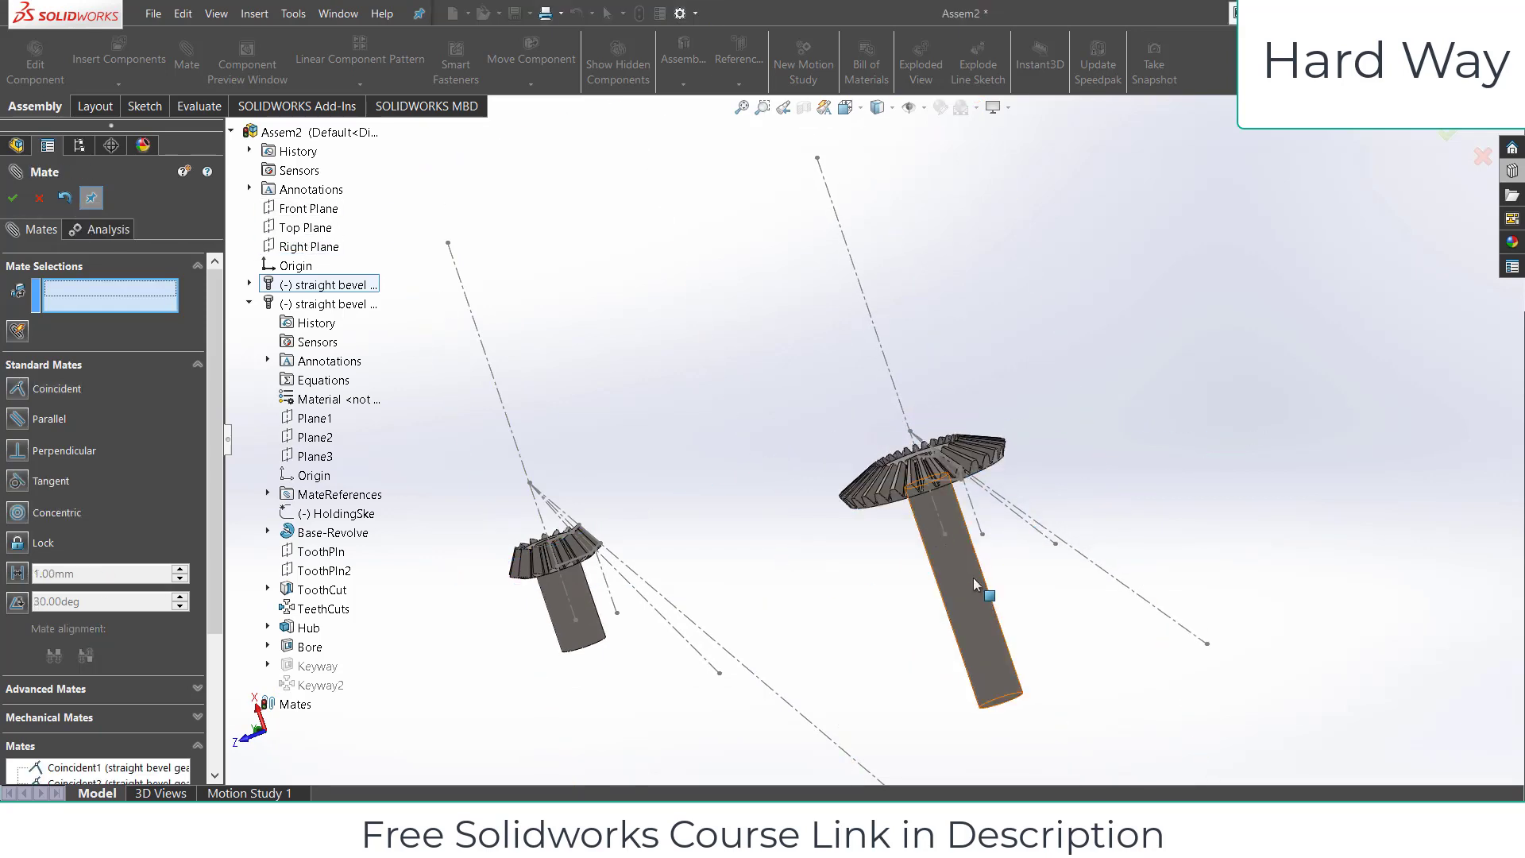
pyautogui.moveTo(974, 583); pyautogui.dragTo(705, 417)
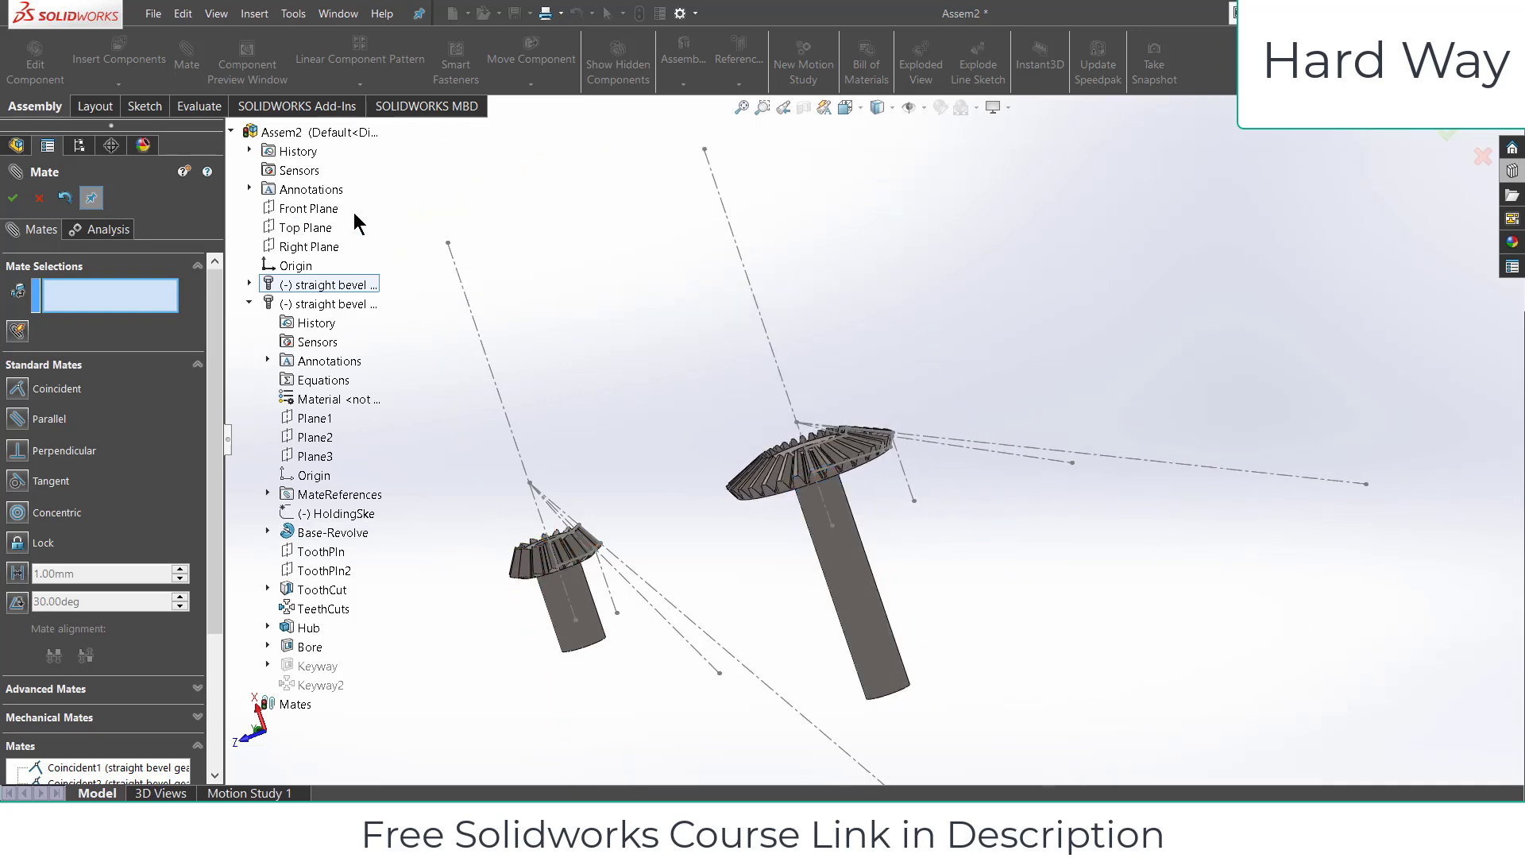
# Begin a Line6-to-Front Plane mate, then cancel it and exit the Mate tool.
pyautogui.click(784, 372)
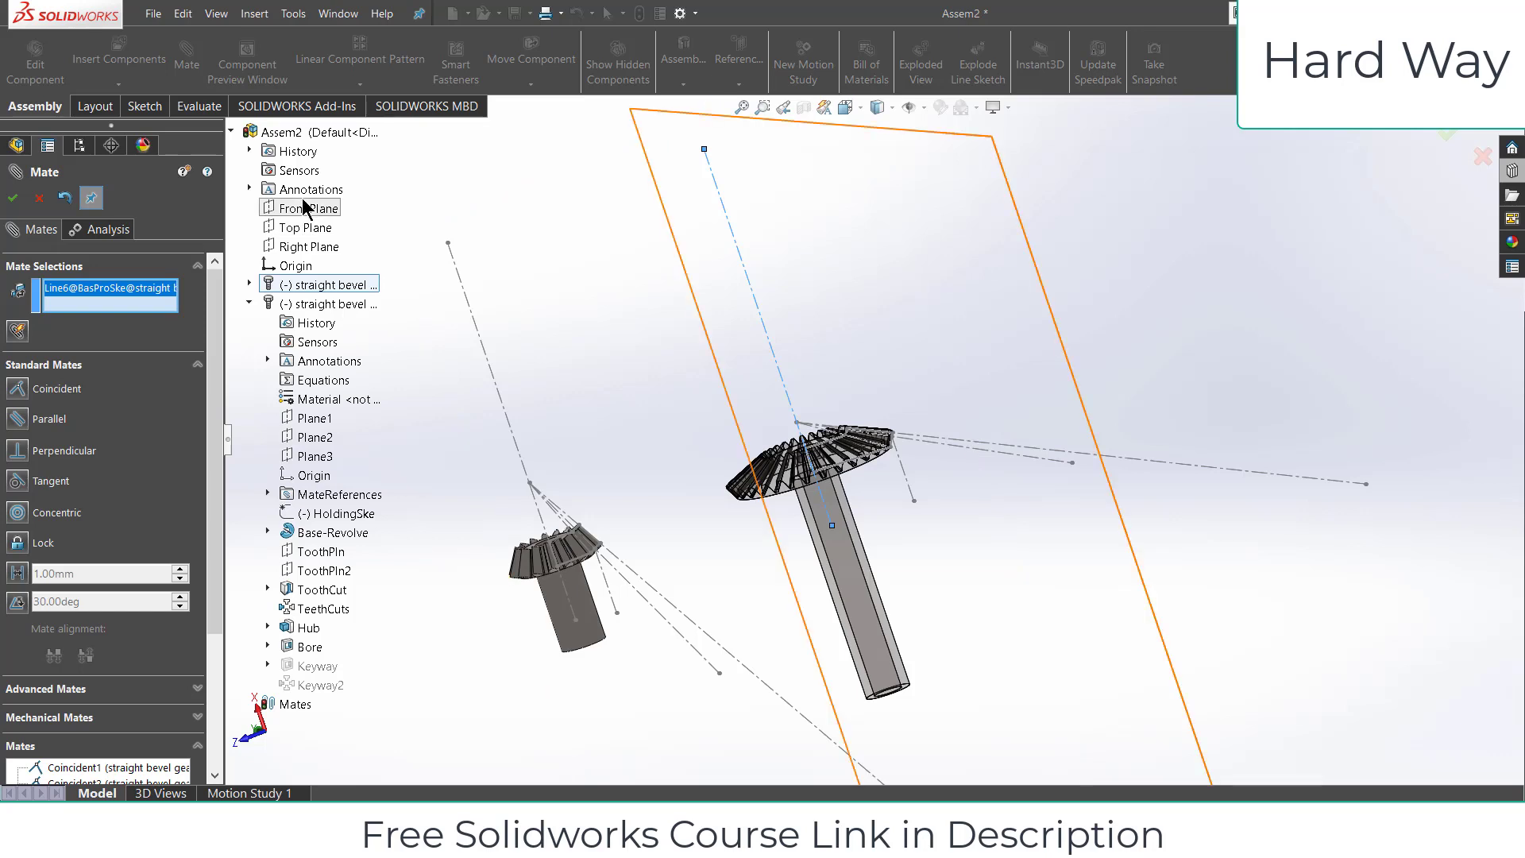
pyautogui.click(308, 208)
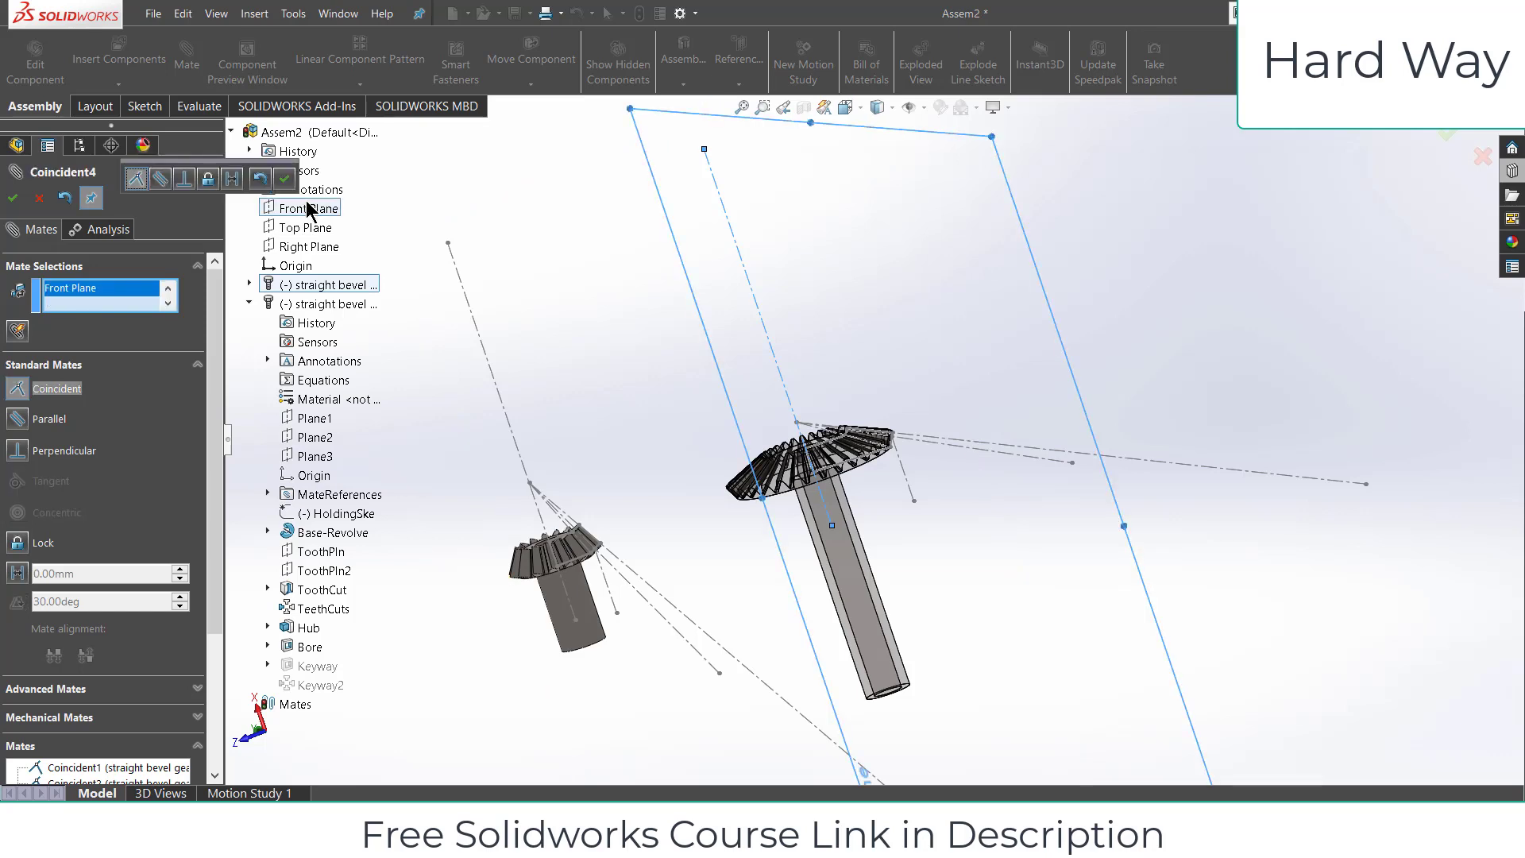
pyautogui.click(39, 200)
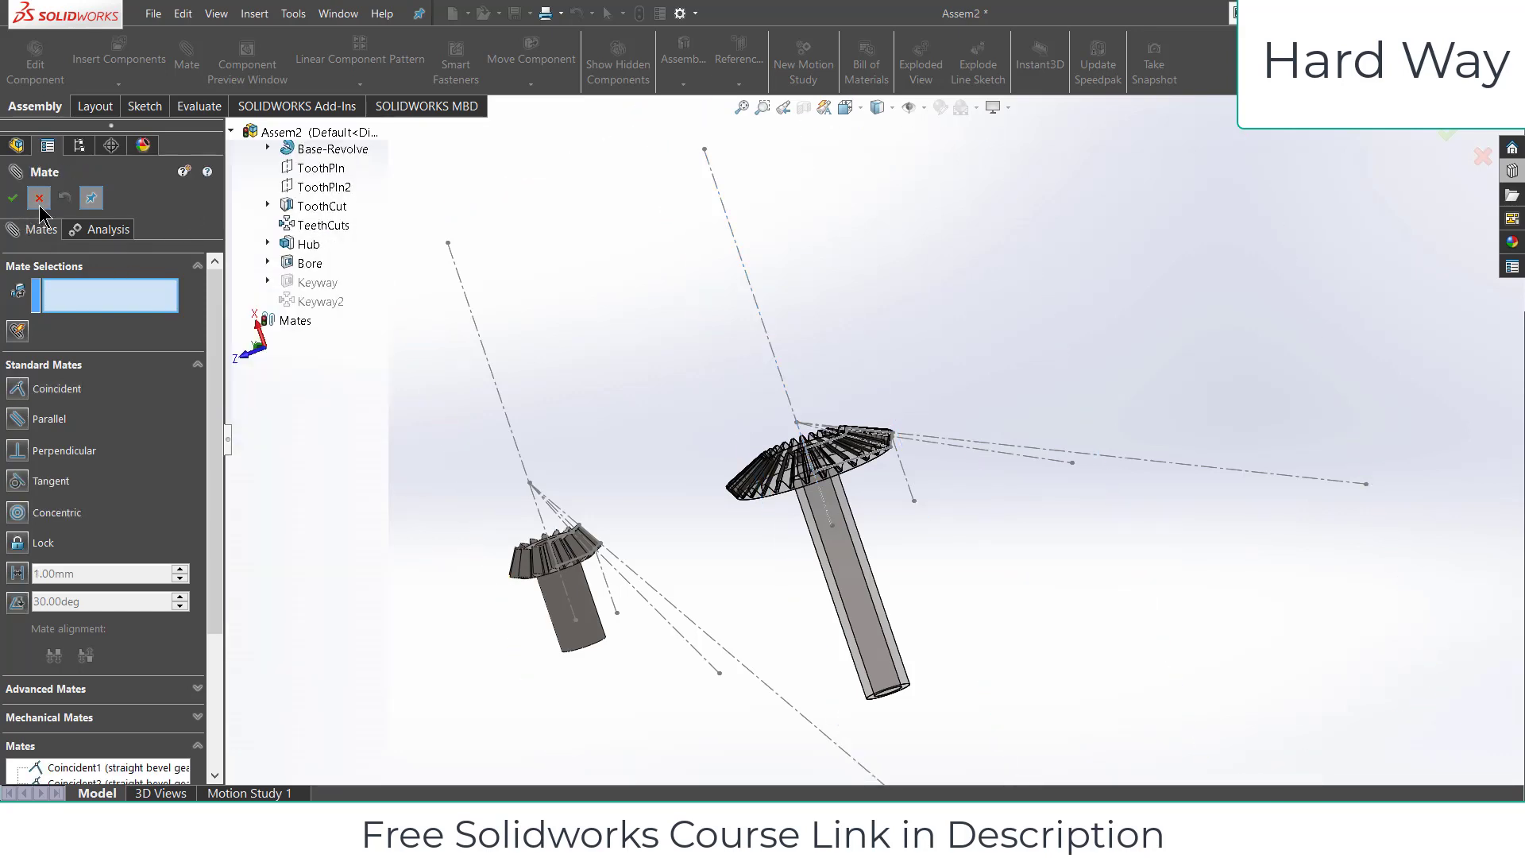
# Edit the Coincident2 mate to swap the Front Plane for the Top Plane on the gear's axis line.
pyautogui.click(8, 744)
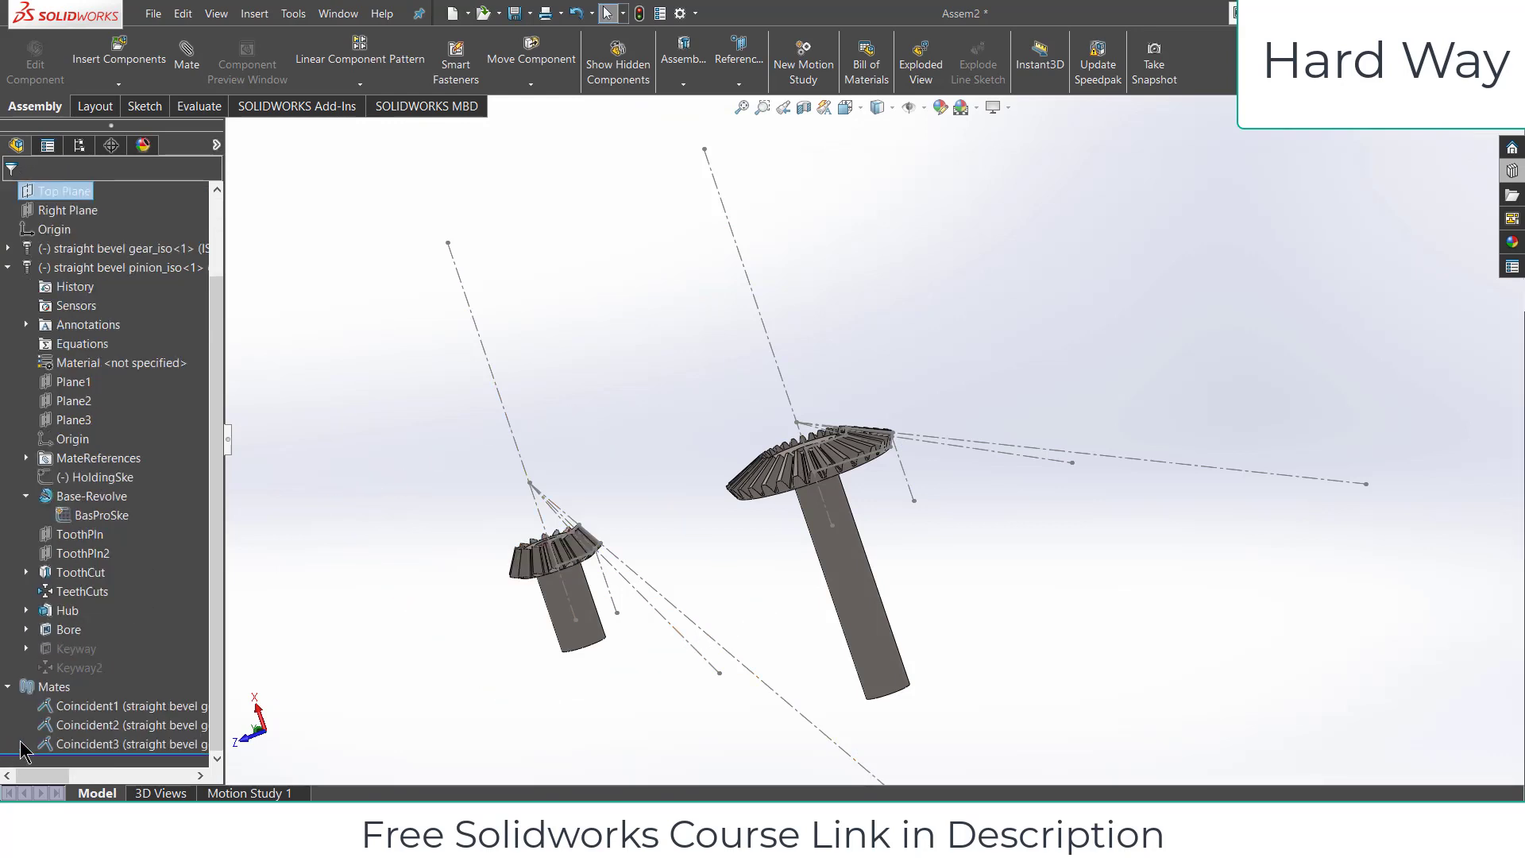
pyautogui.click(100, 706)
pyautogui.click(94, 725)
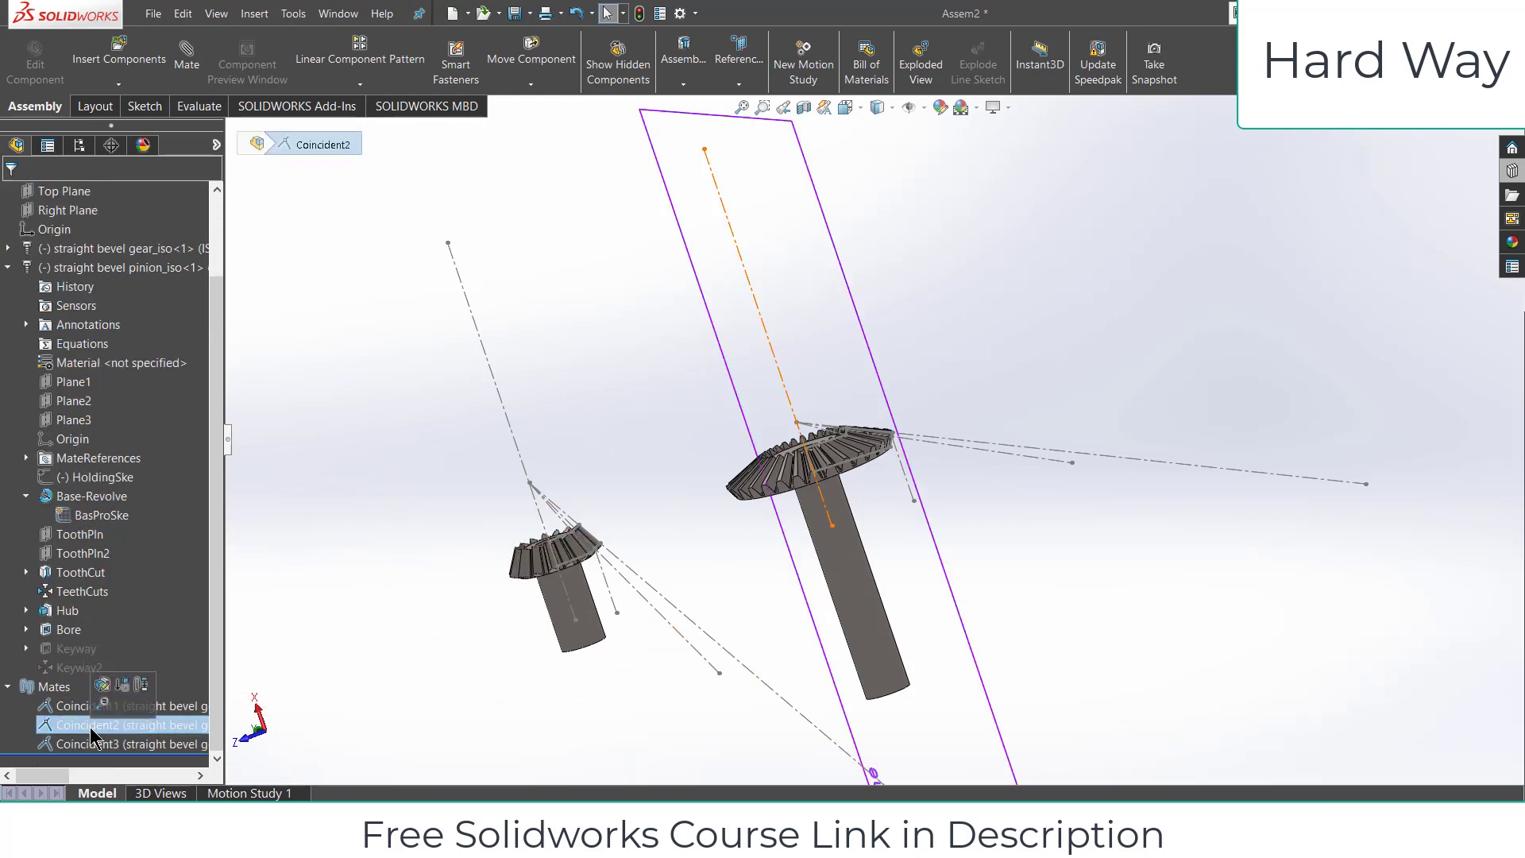
pyautogui.rightClick(94, 725)
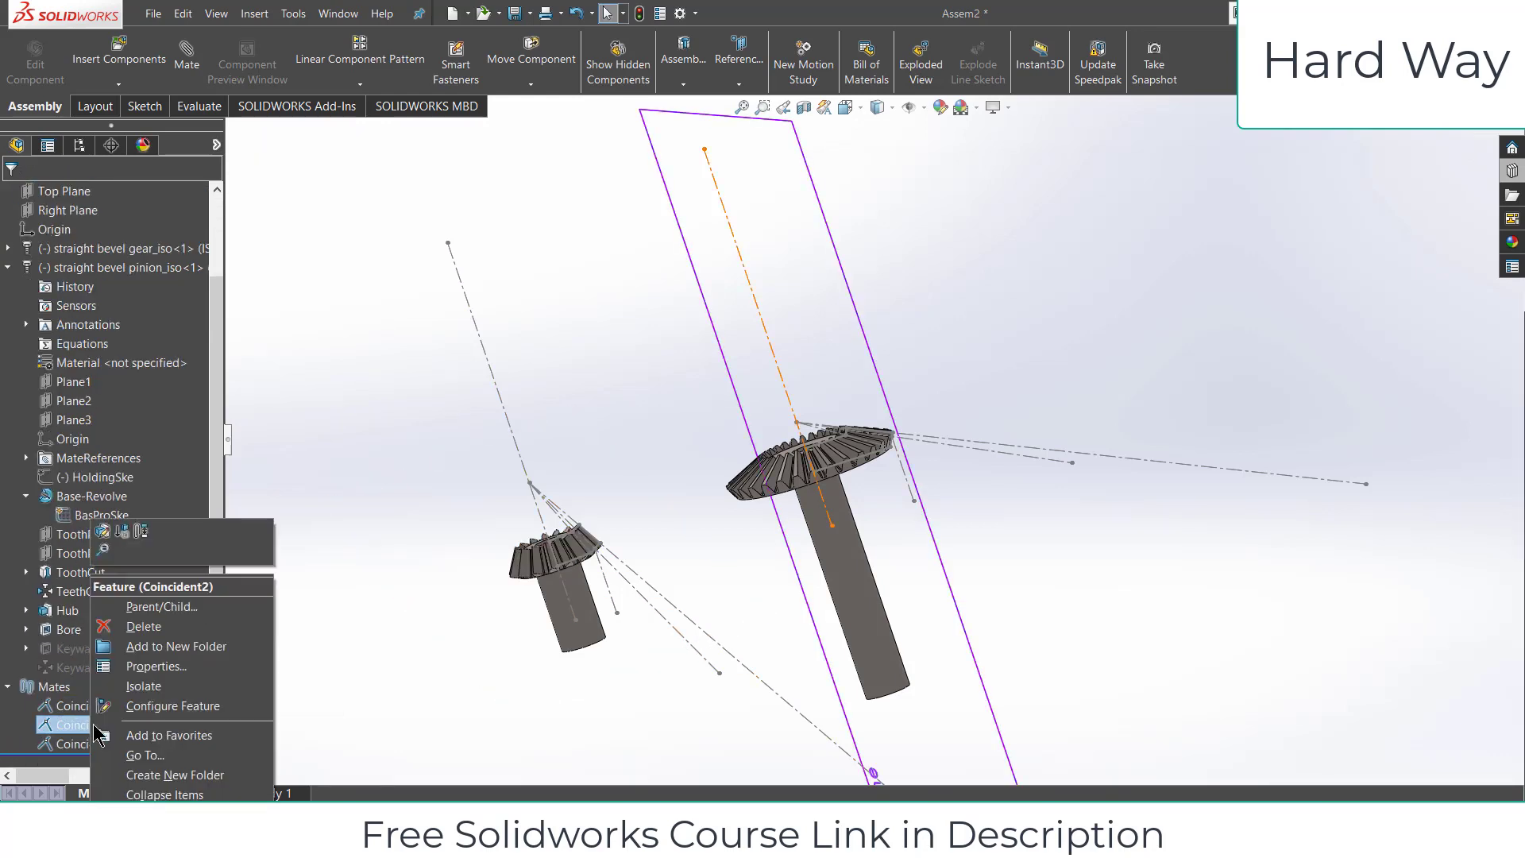
pyautogui.click(101, 534)
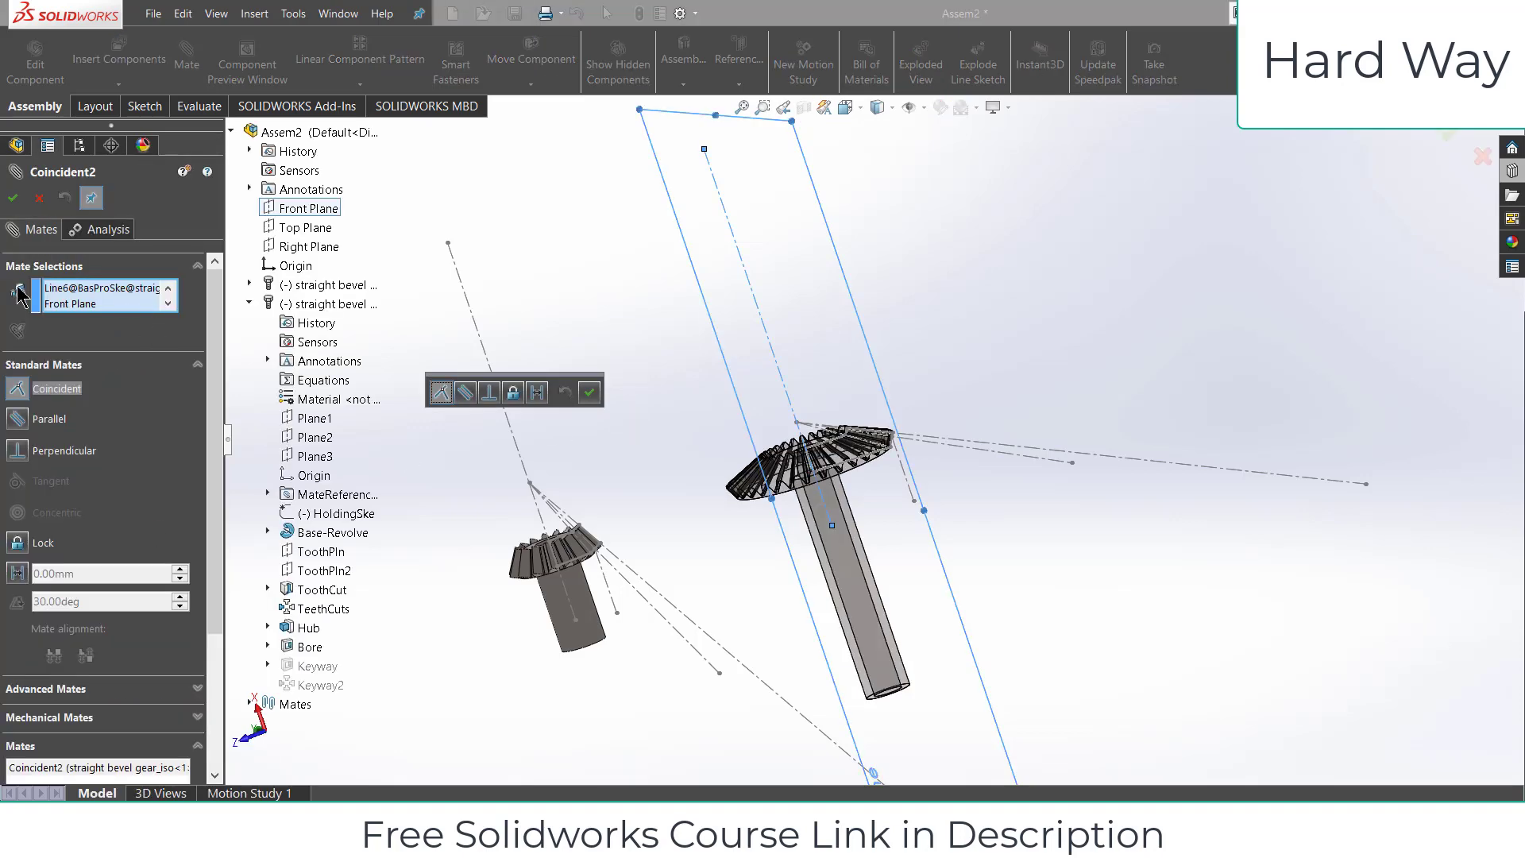
pyautogui.rightClick(56, 309)
pyautogui.click(94, 329)
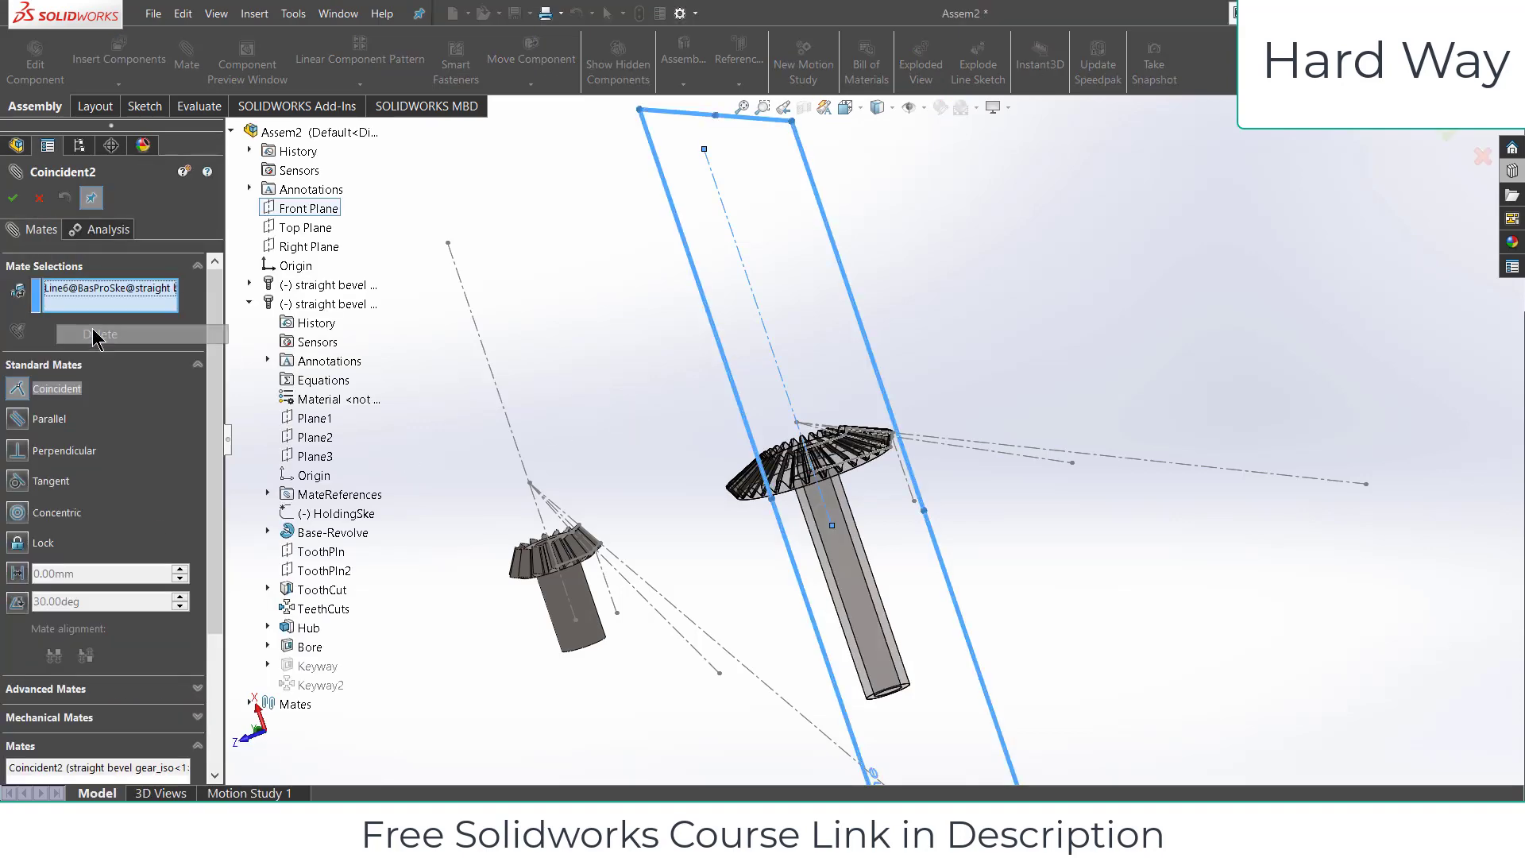
pyautogui.click(301, 229)
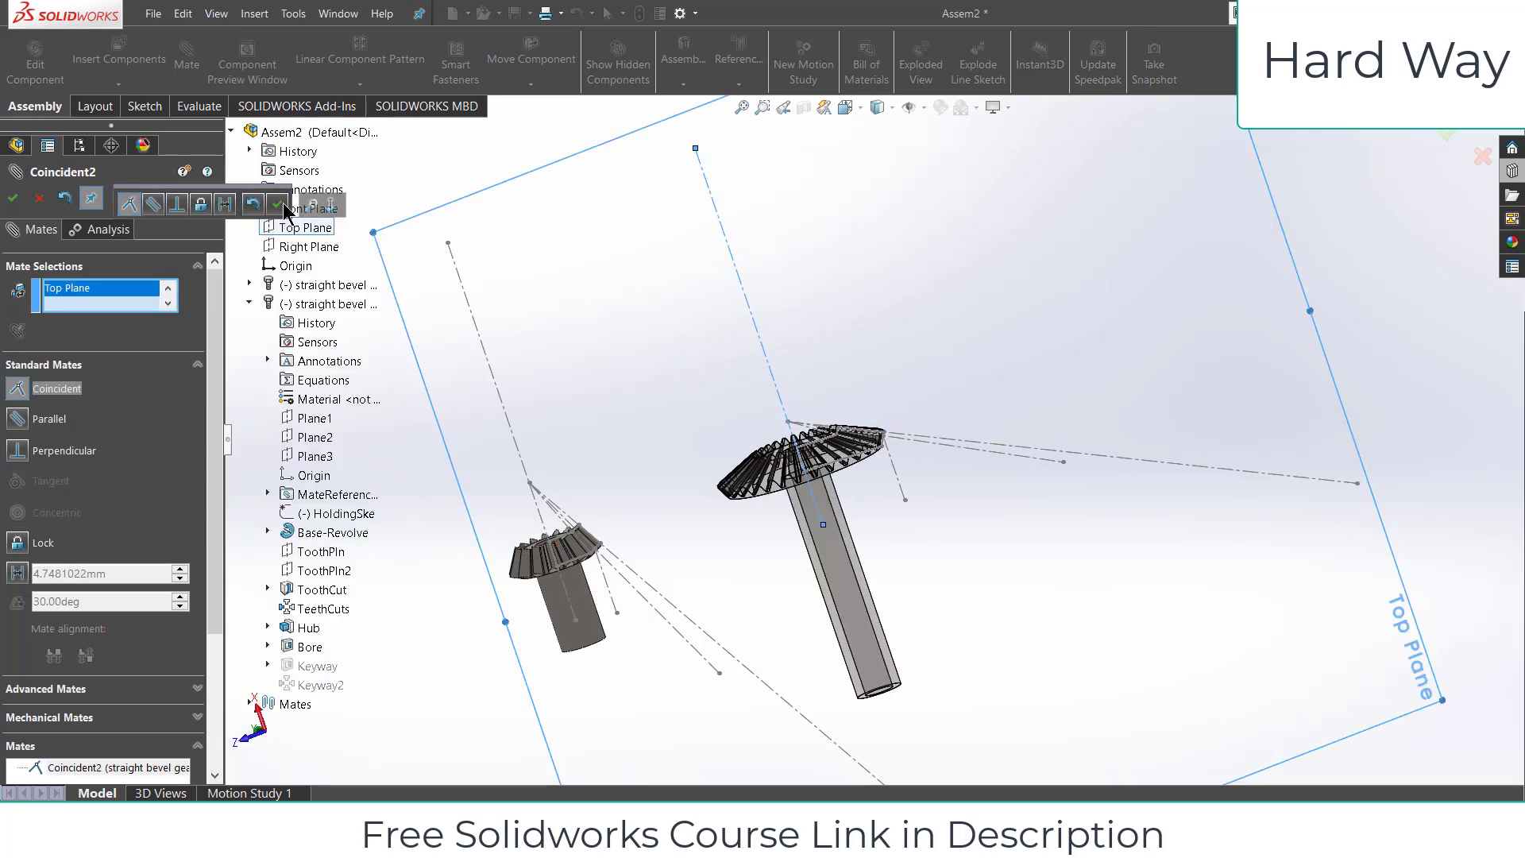
pyautogui.click(276, 205)
pyautogui.click(13, 198)
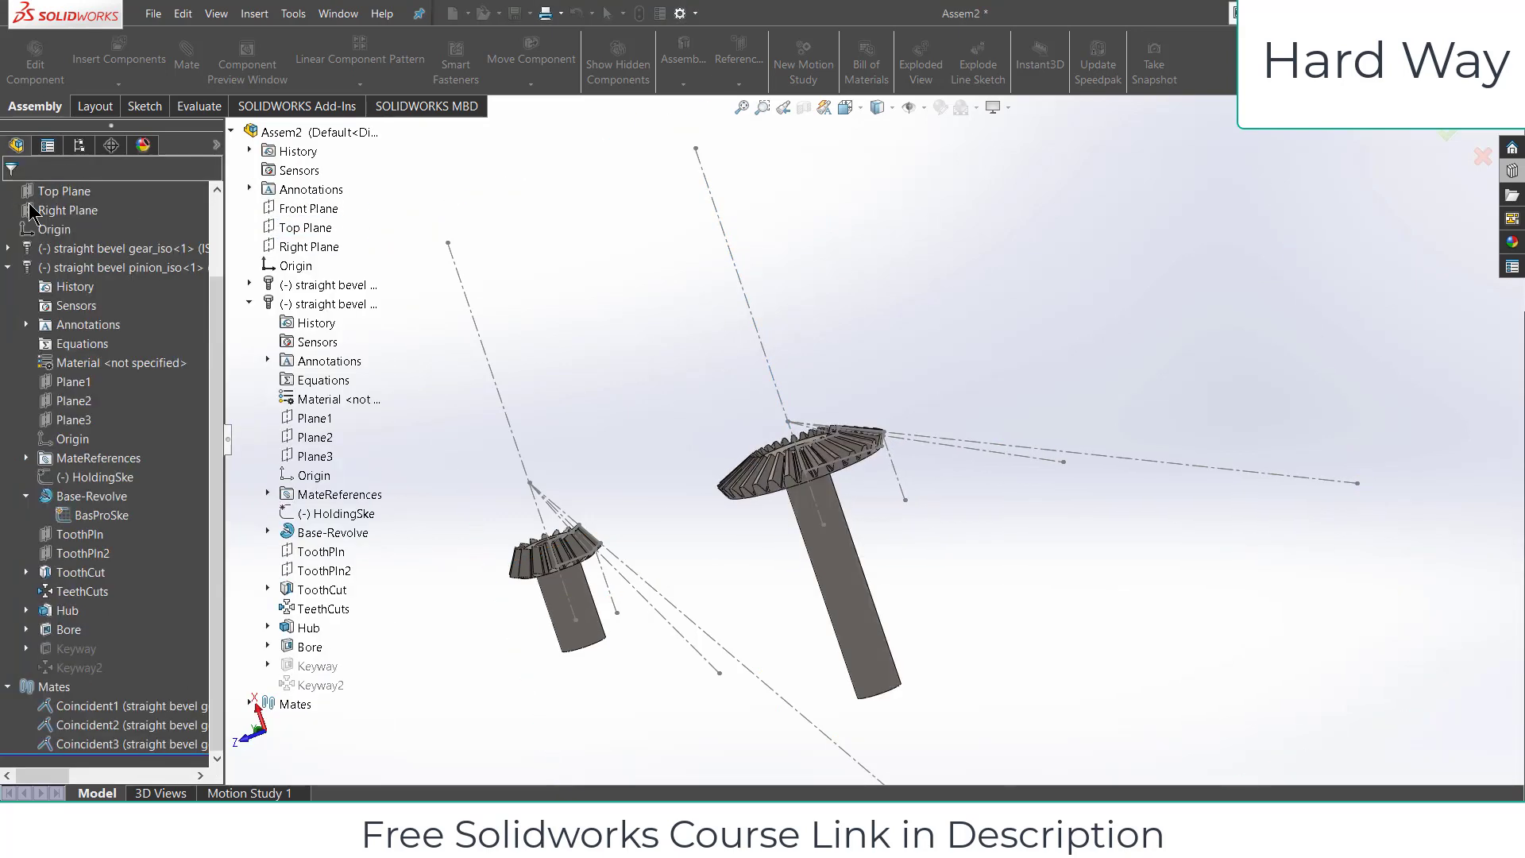
# Spin the gear about its axis to check its movement.
pyautogui.moveTo(714, 570); pyautogui.dragTo(1179, 498)
pyautogui.press('Escape')
pyautogui.scroll(-5, 1179, 499)
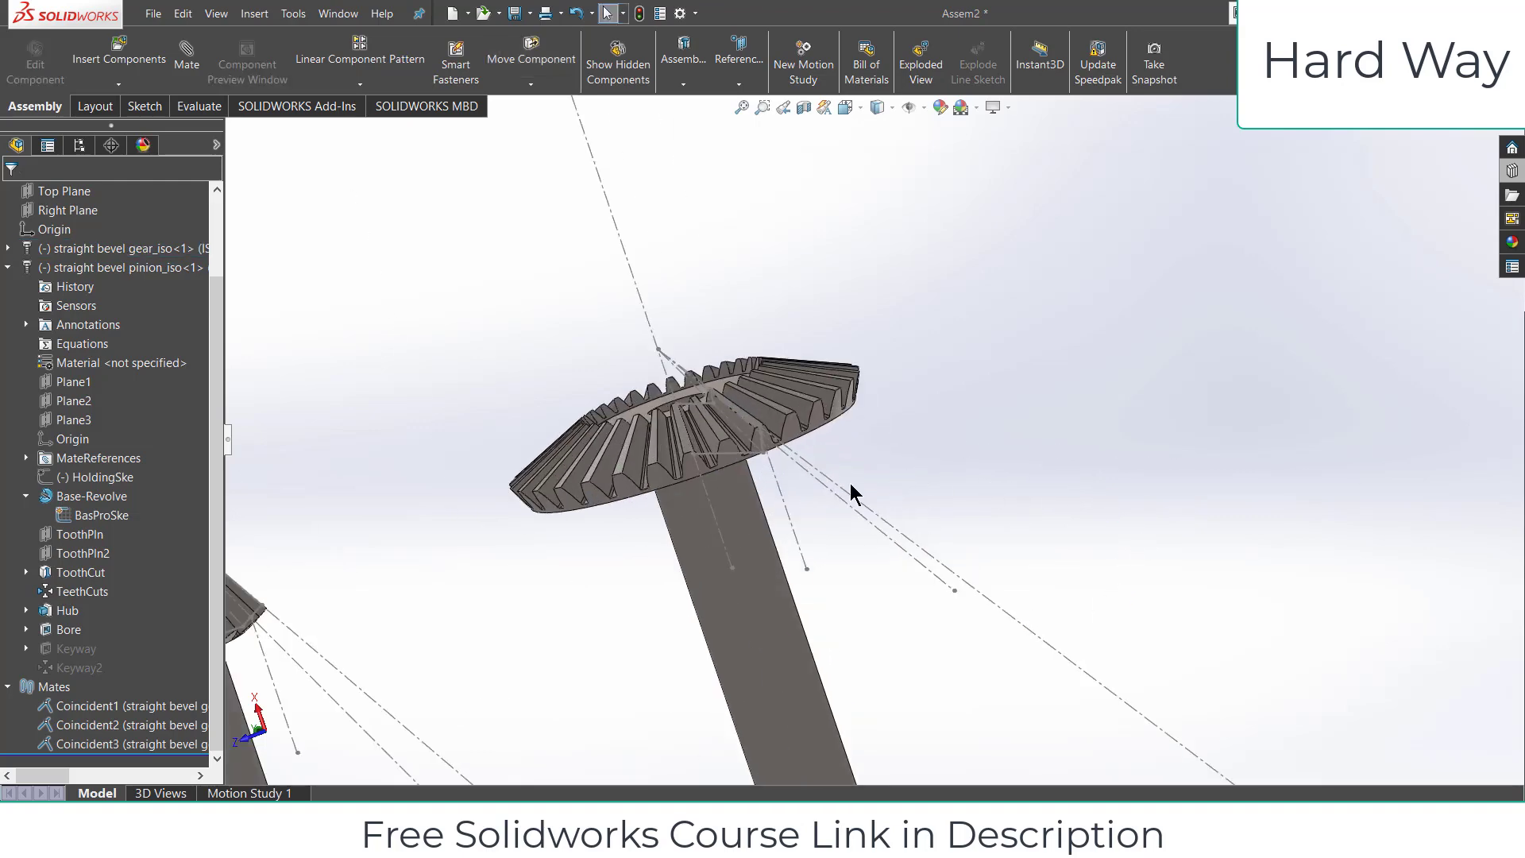
pyautogui.scroll(5, 850, 483)
pyautogui.scroll(-5, 483, 434)
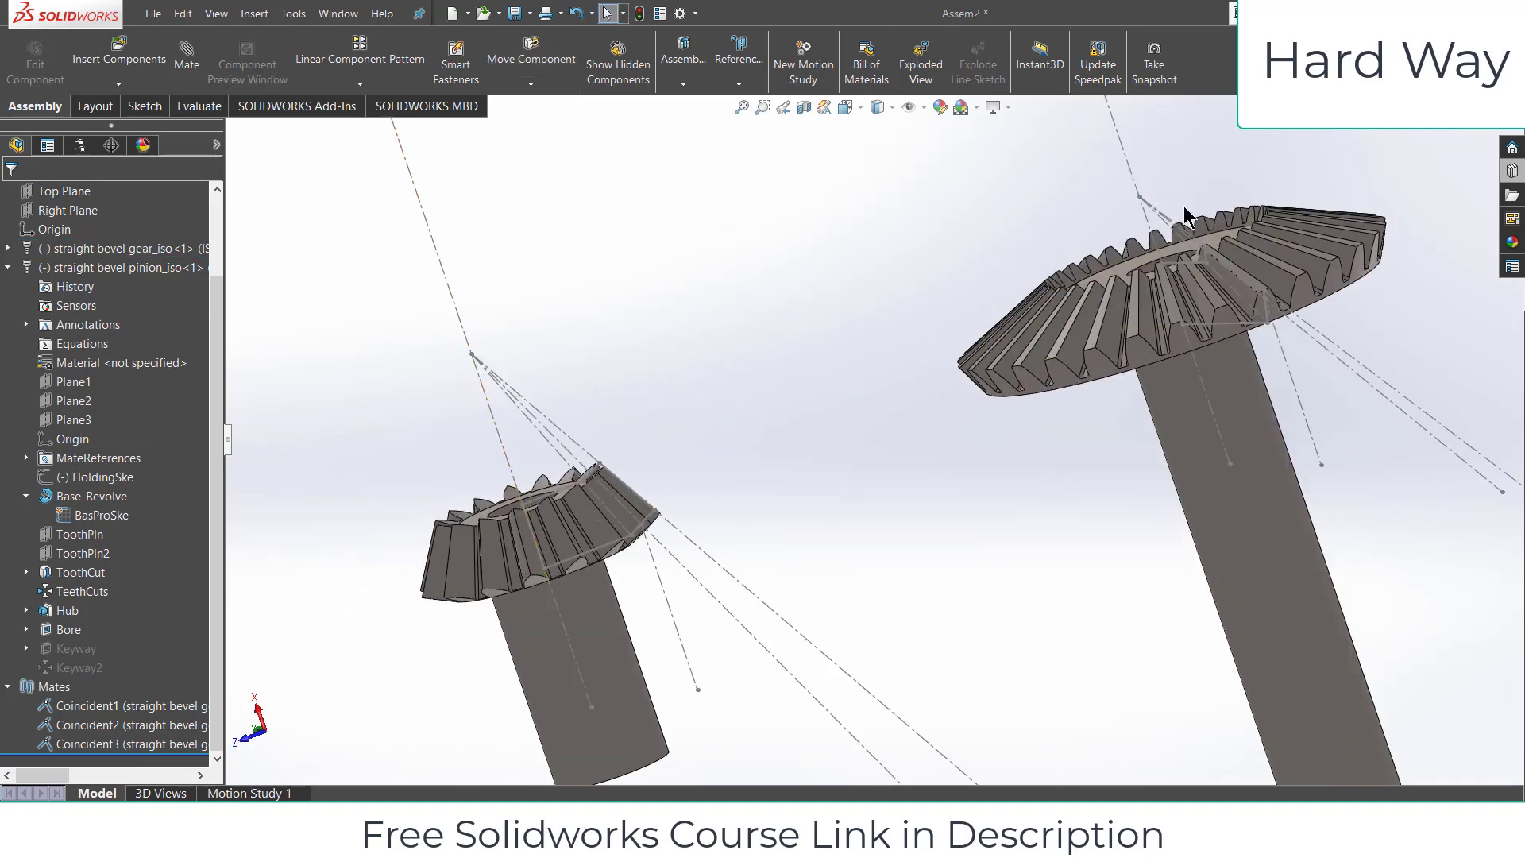
# Mate the pinion's cone apex coincident with the gear's apex, then cancel the unfinished sketch-line mate.
pyautogui.moveTo(1154, 216); pyautogui.dragTo(782, 345, button='middle')
pyautogui.scroll(-3, 626, 359)
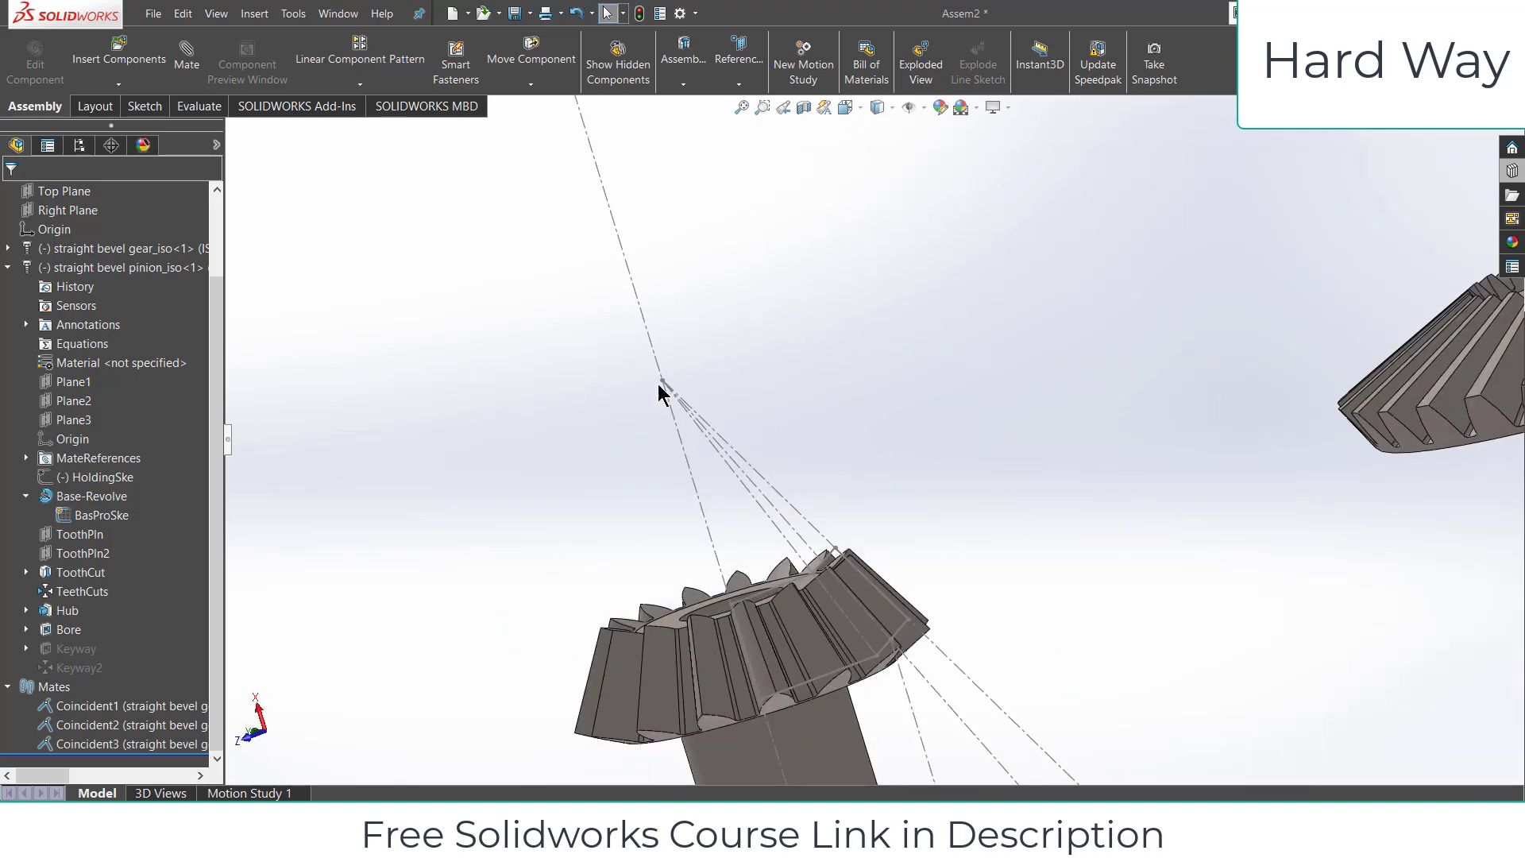
pyautogui.click(666, 385)
pyautogui.scroll(3, 1066, 274)
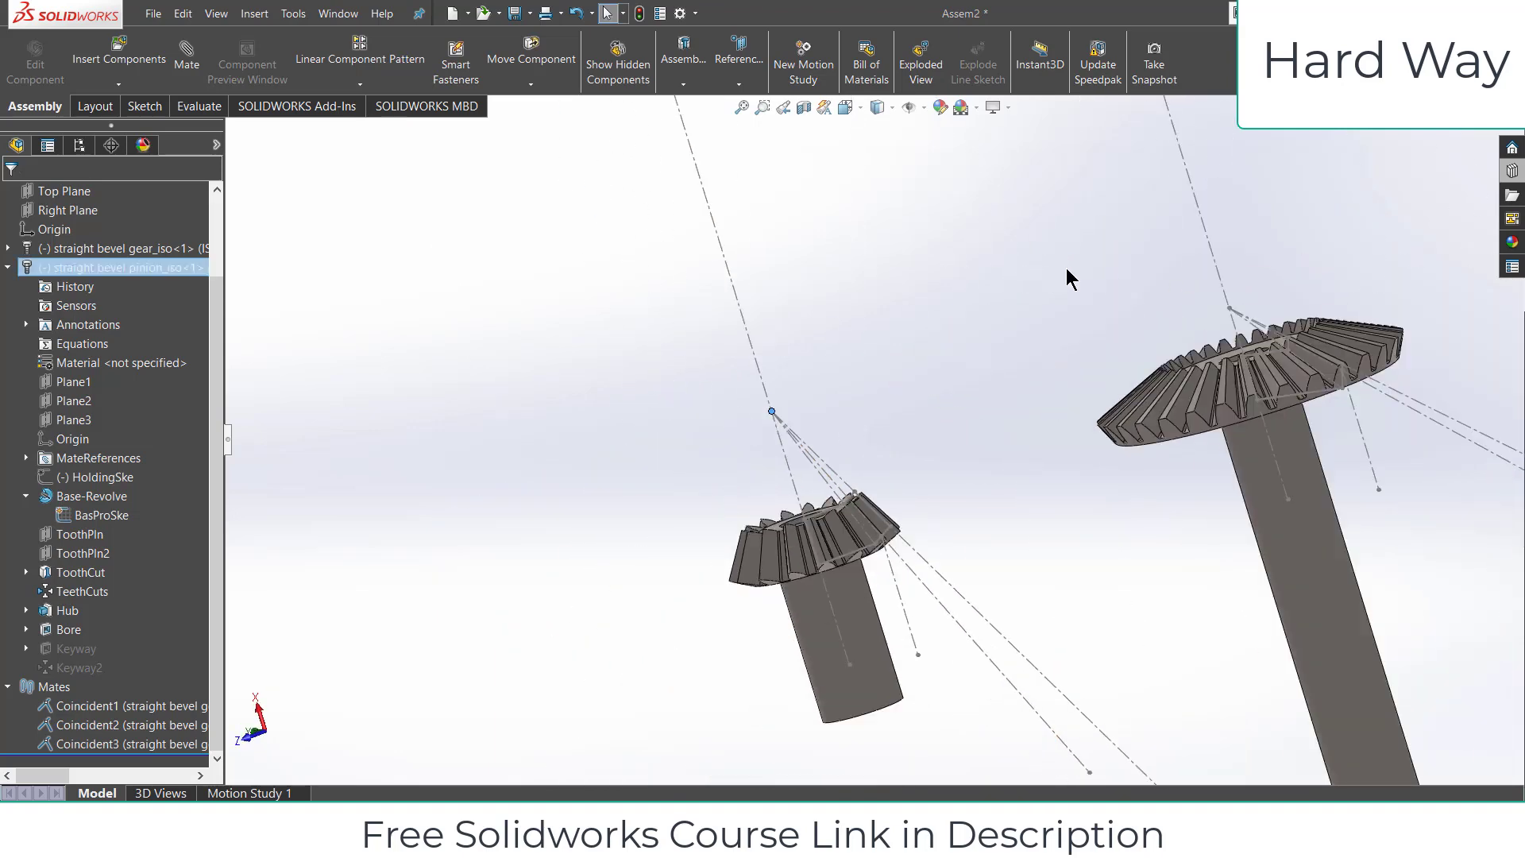
pyautogui.scroll(-2, 1199, 318)
pyautogui.click(879, 321)
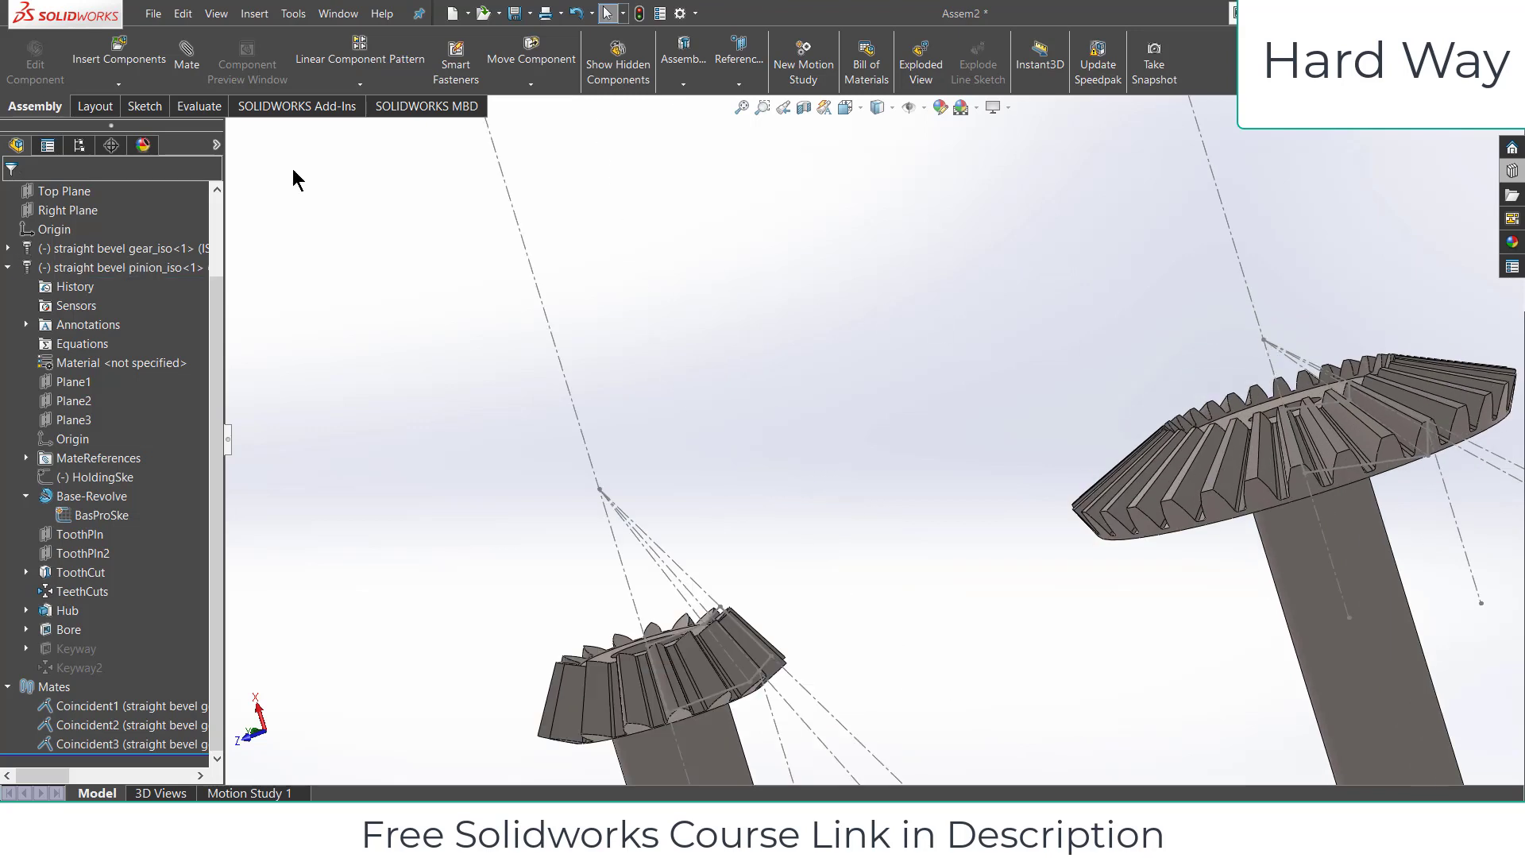
pyautogui.click(599, 490)
pyautogui.click(1264, 341)
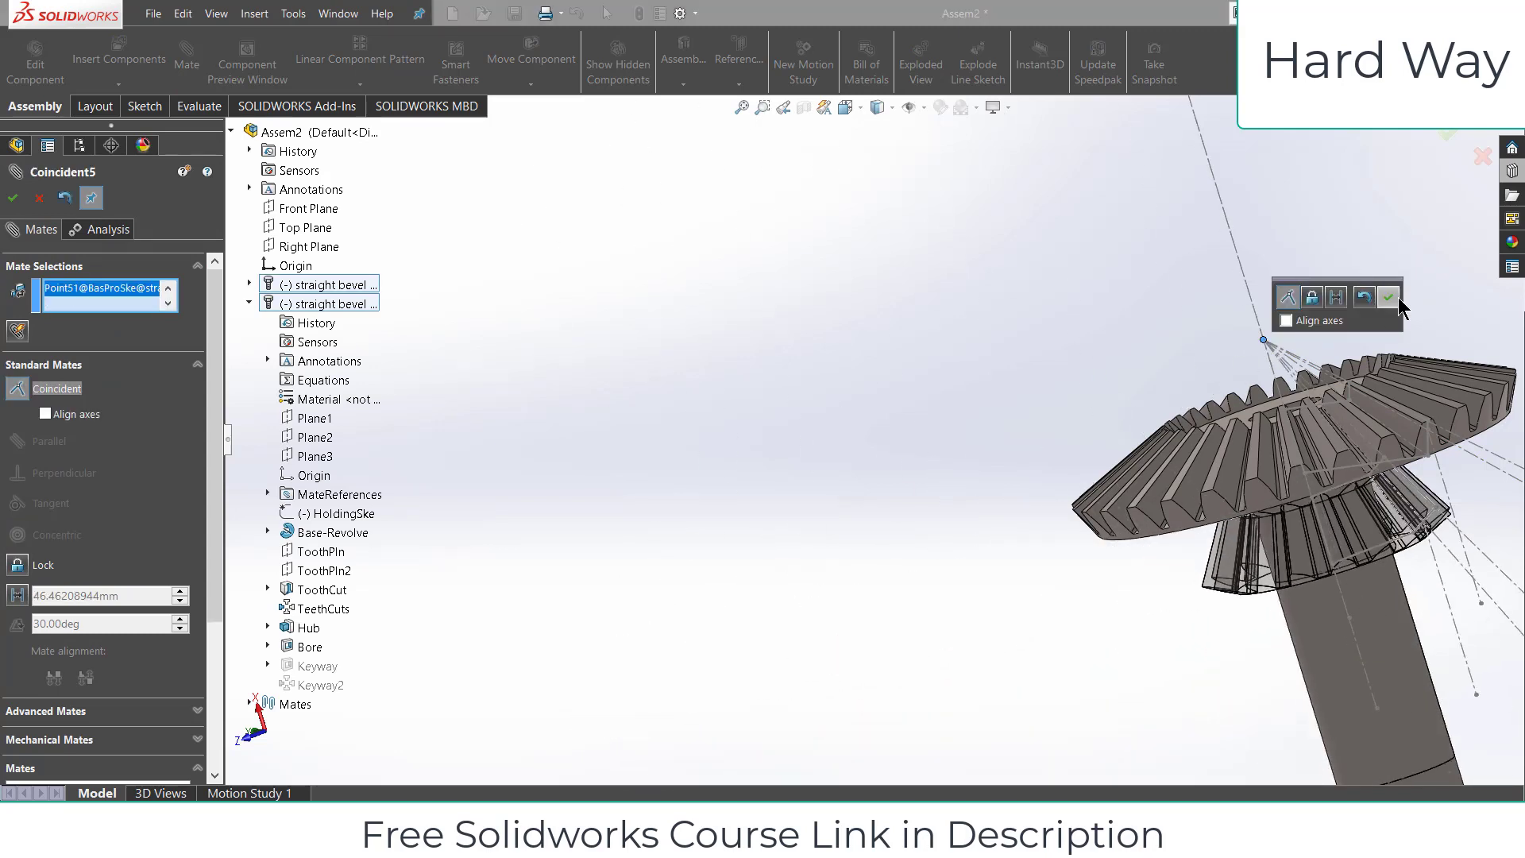
pyautogui.click(1387, 298)
pyautogui.click(1390, 546)
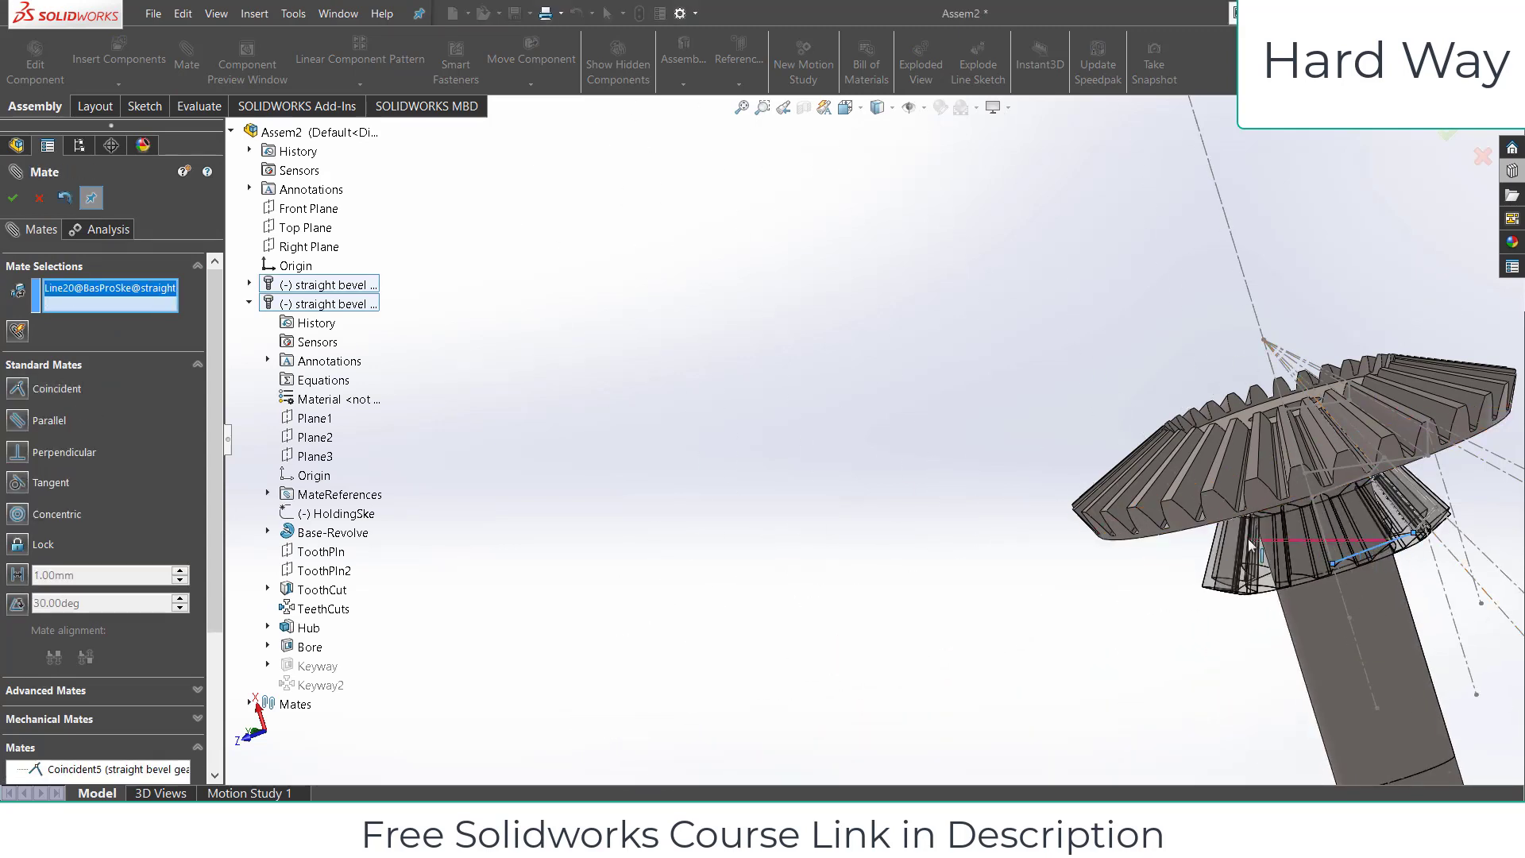
pyautogui.click(40, 197)
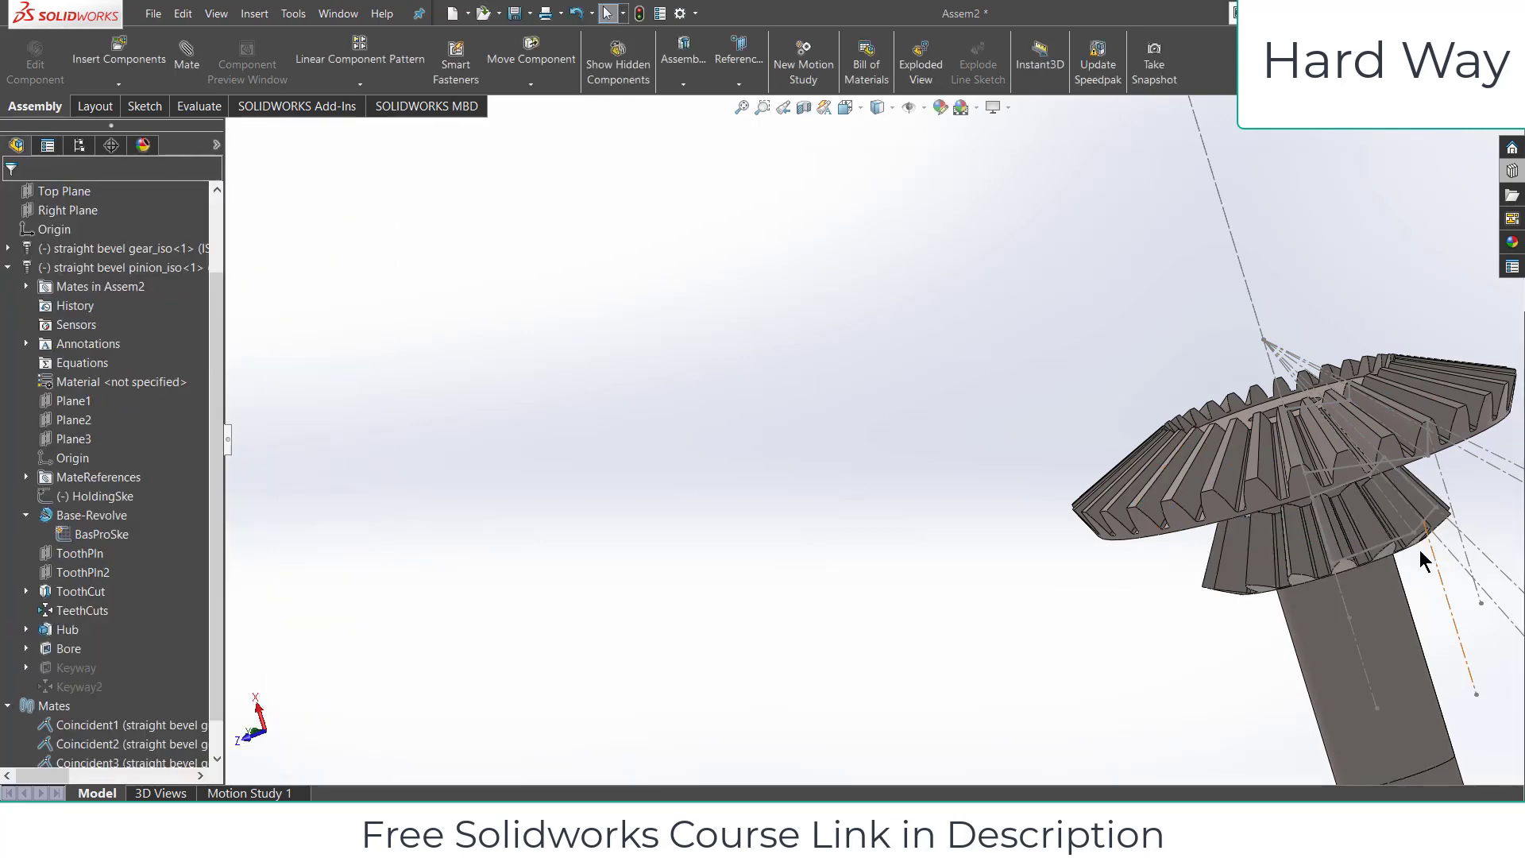
# Drag the pinion around to the gear's left side, above the gear.
pyautogui.moveTo(1123, 491); pyautogui.dragTo(826, 203)
pyautogui.moveTo(1021, 436); pyautogui.dragTo(1093, 477, button='middle')
pyautogui.scroll(3, 1176, 477)
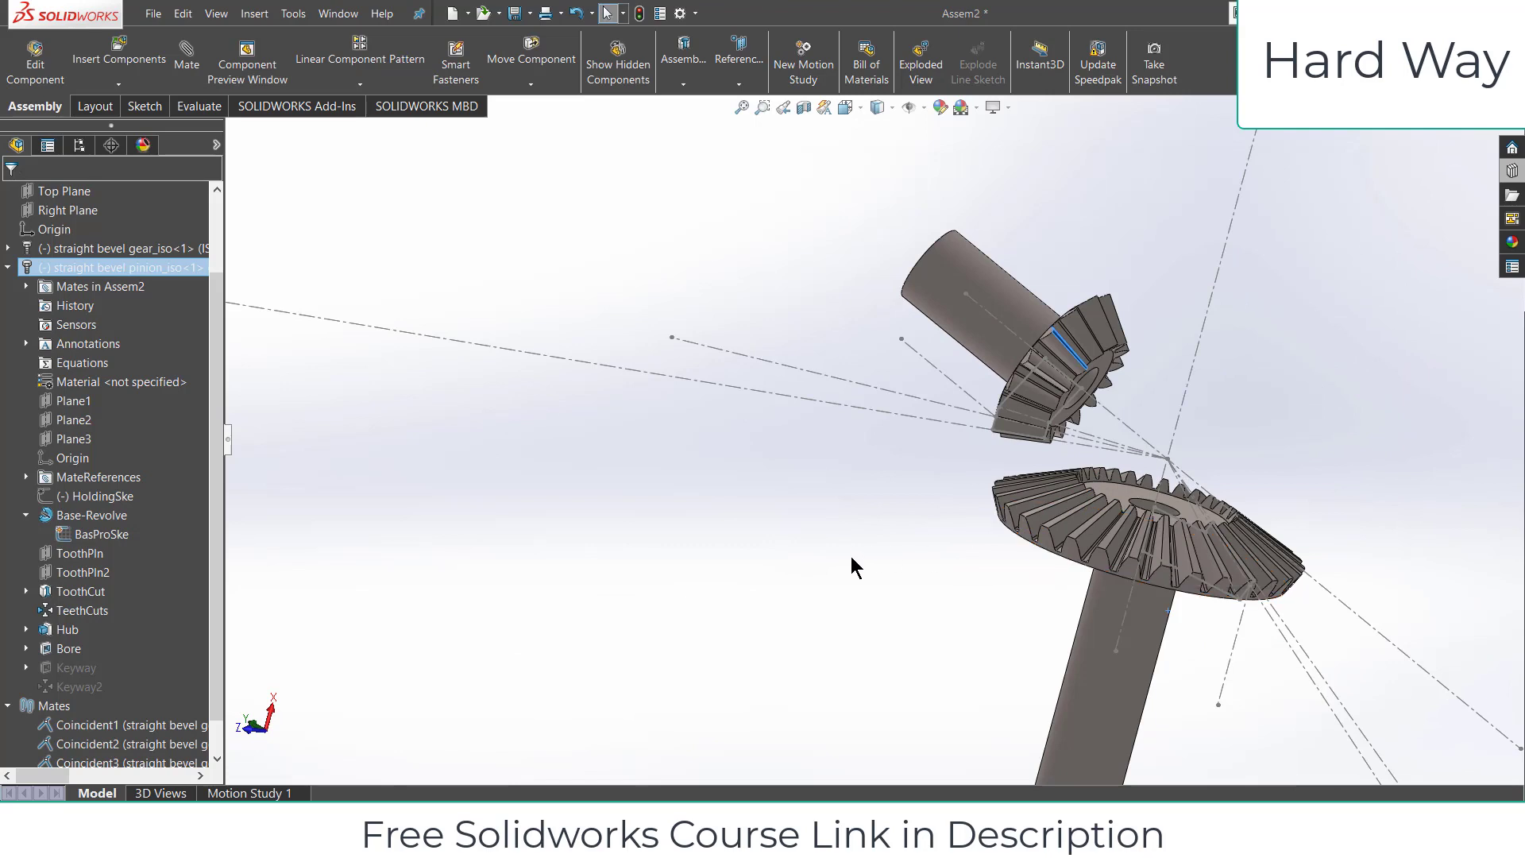
pyautogui.click(829, 492)
# Make the pinion's reference line perpendicular to the gear's vertical axis, cancelling the follow-up mate.
pyautogui.click(1115, 419)
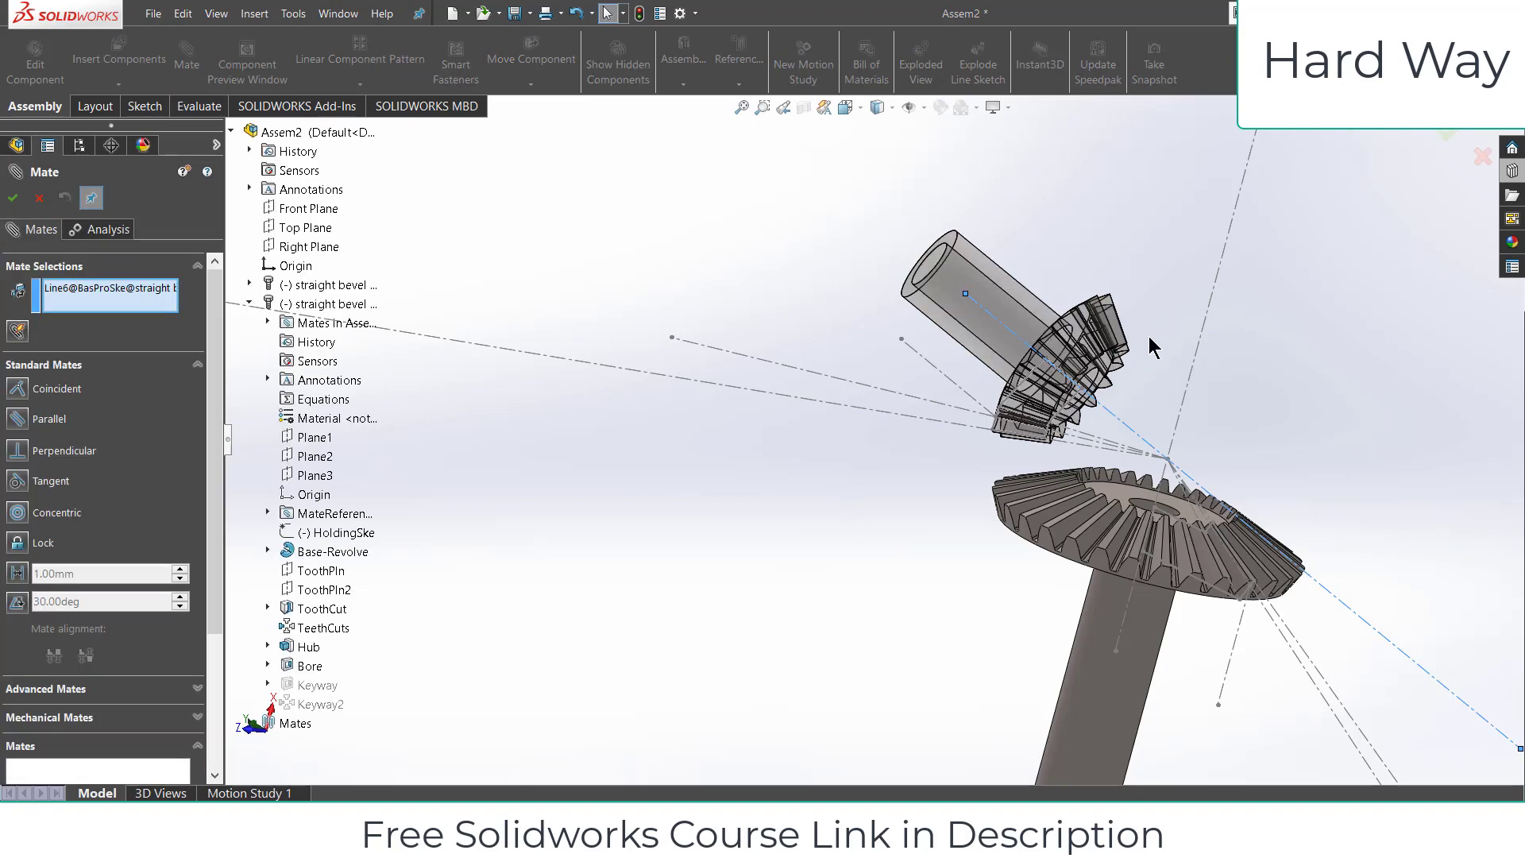
pyautogui.click(1191, 367)
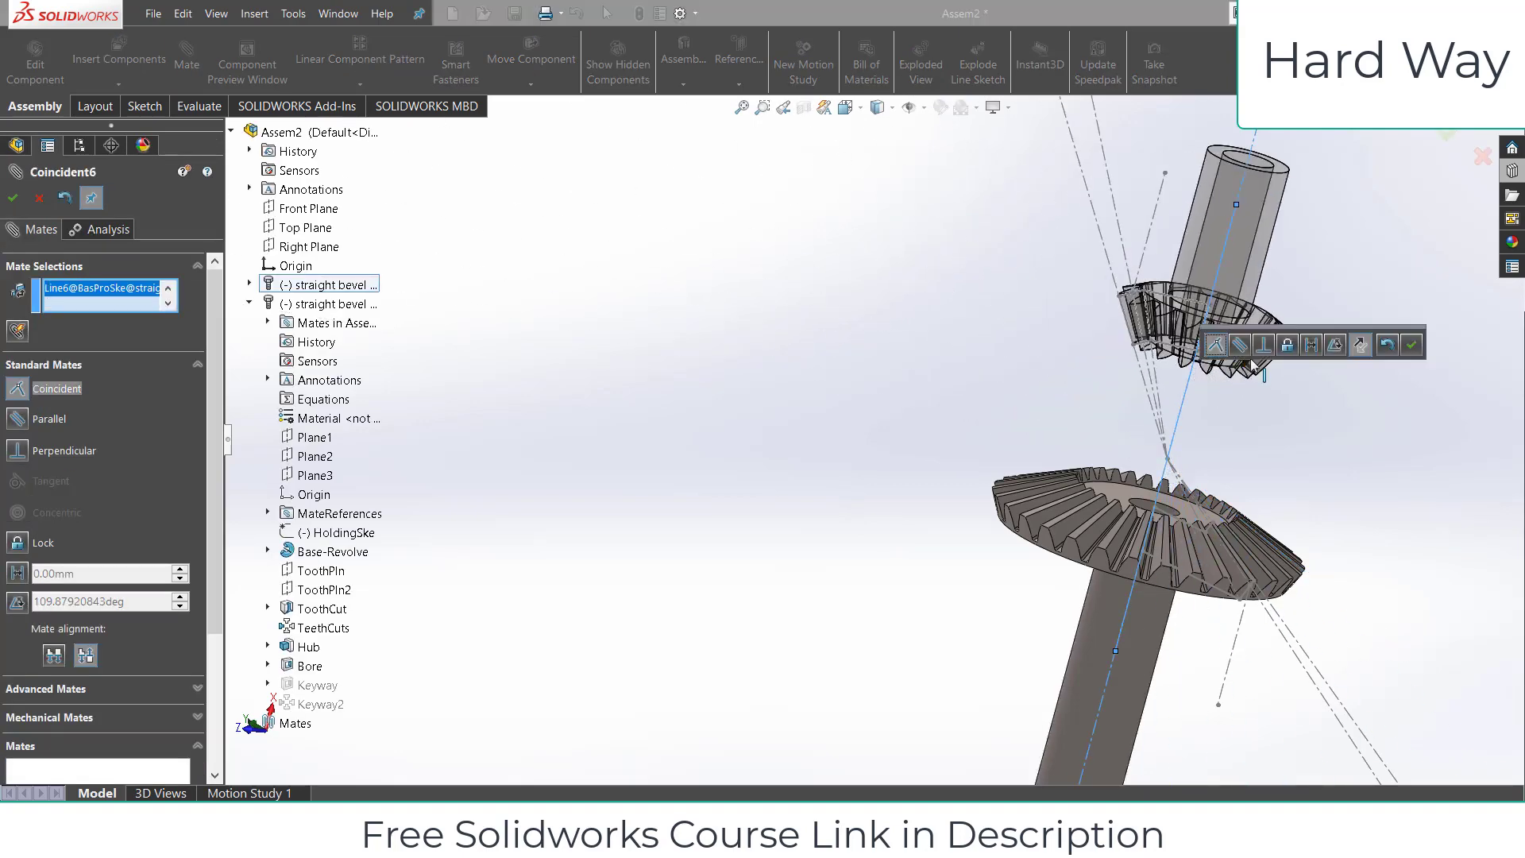
pyautogui.click(1262, 351)
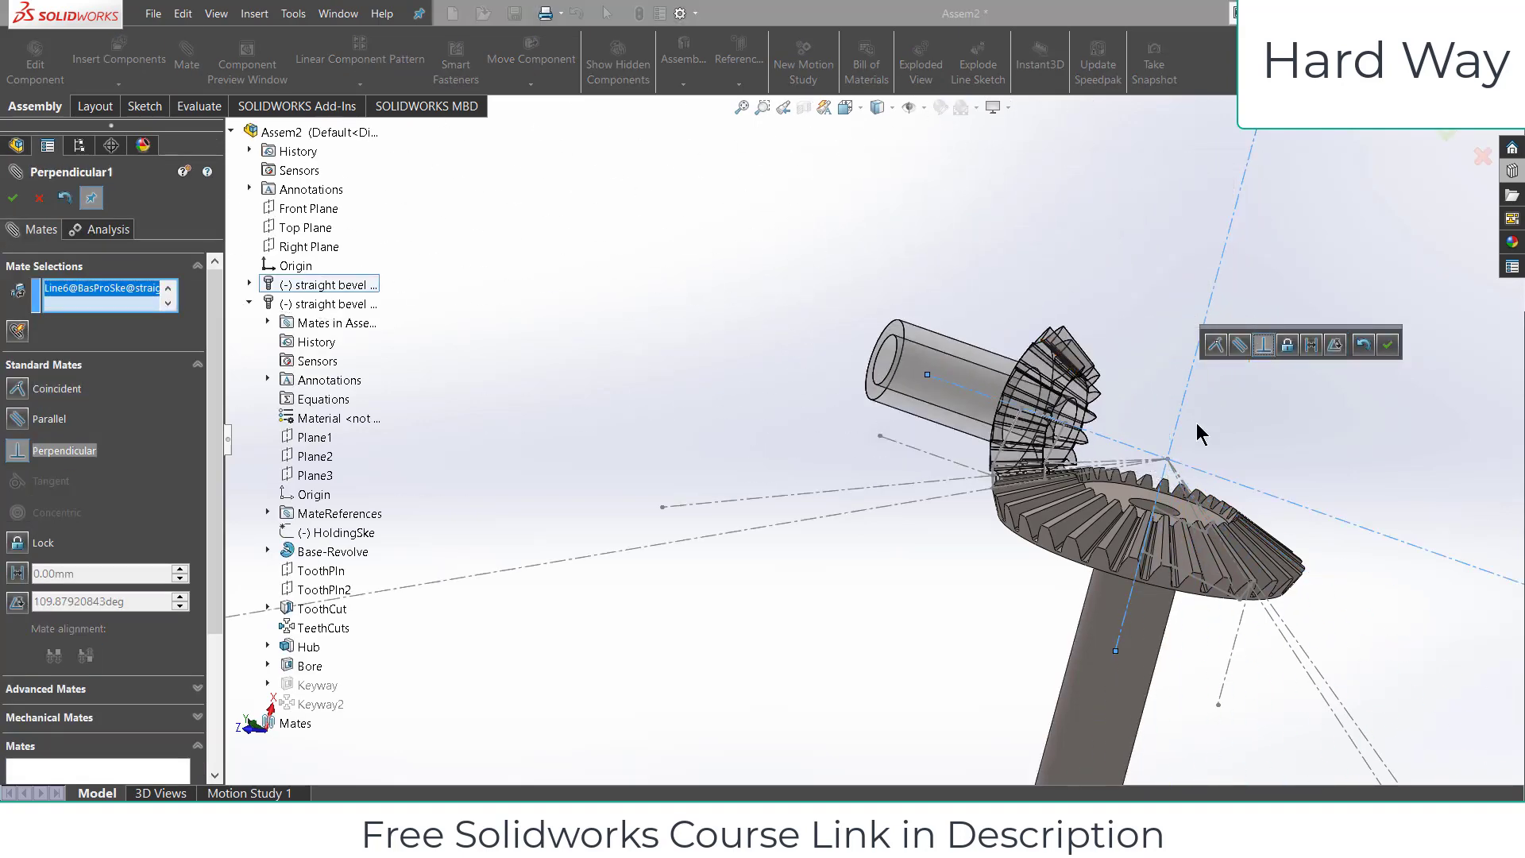
pyautogui.scroll(-5, 1167, 451)
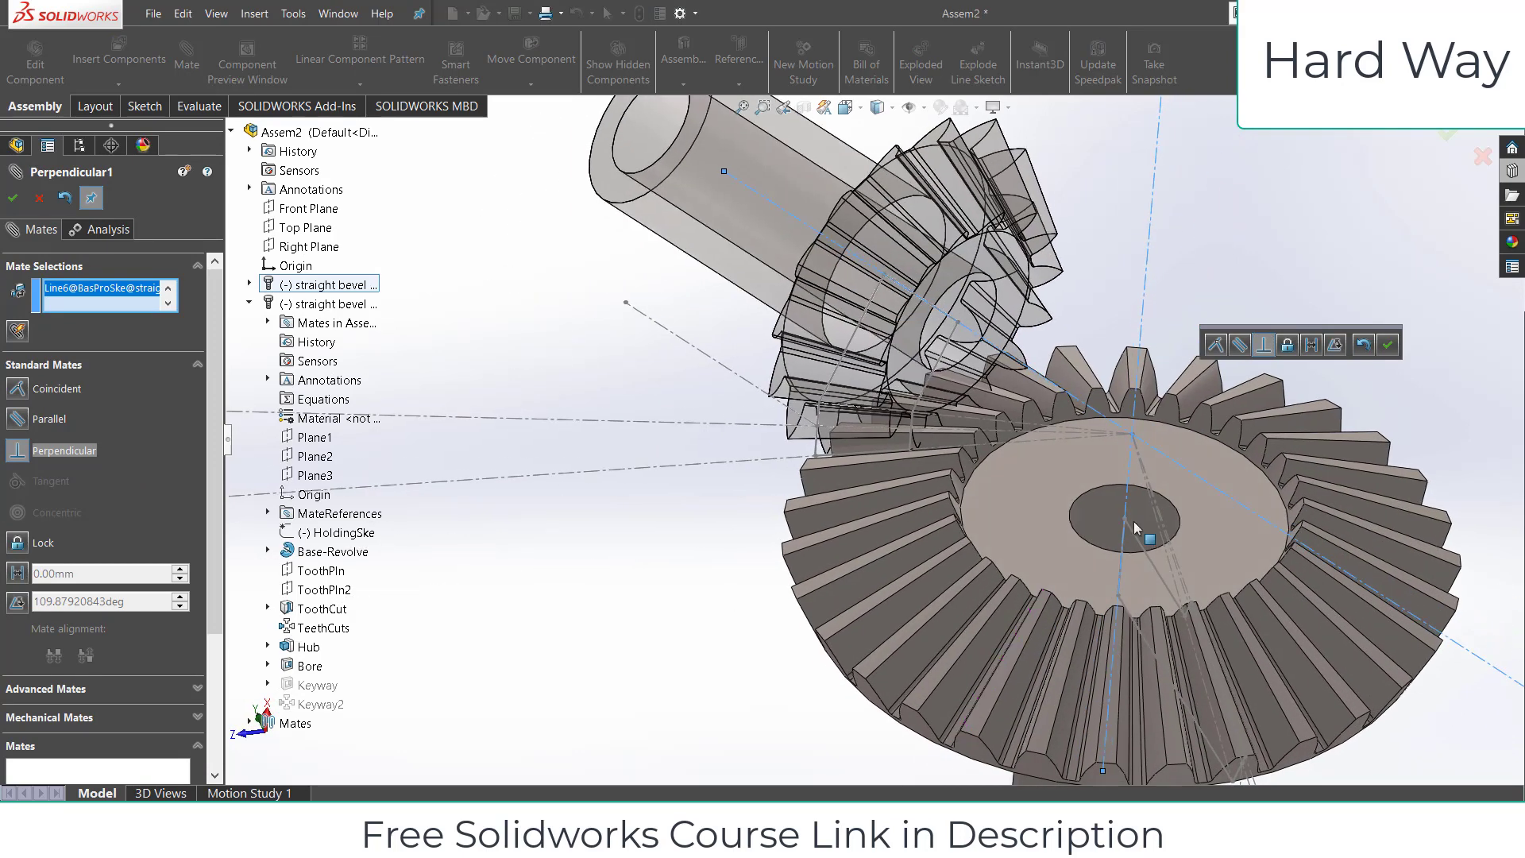
pyautogui.click(1395, 348)
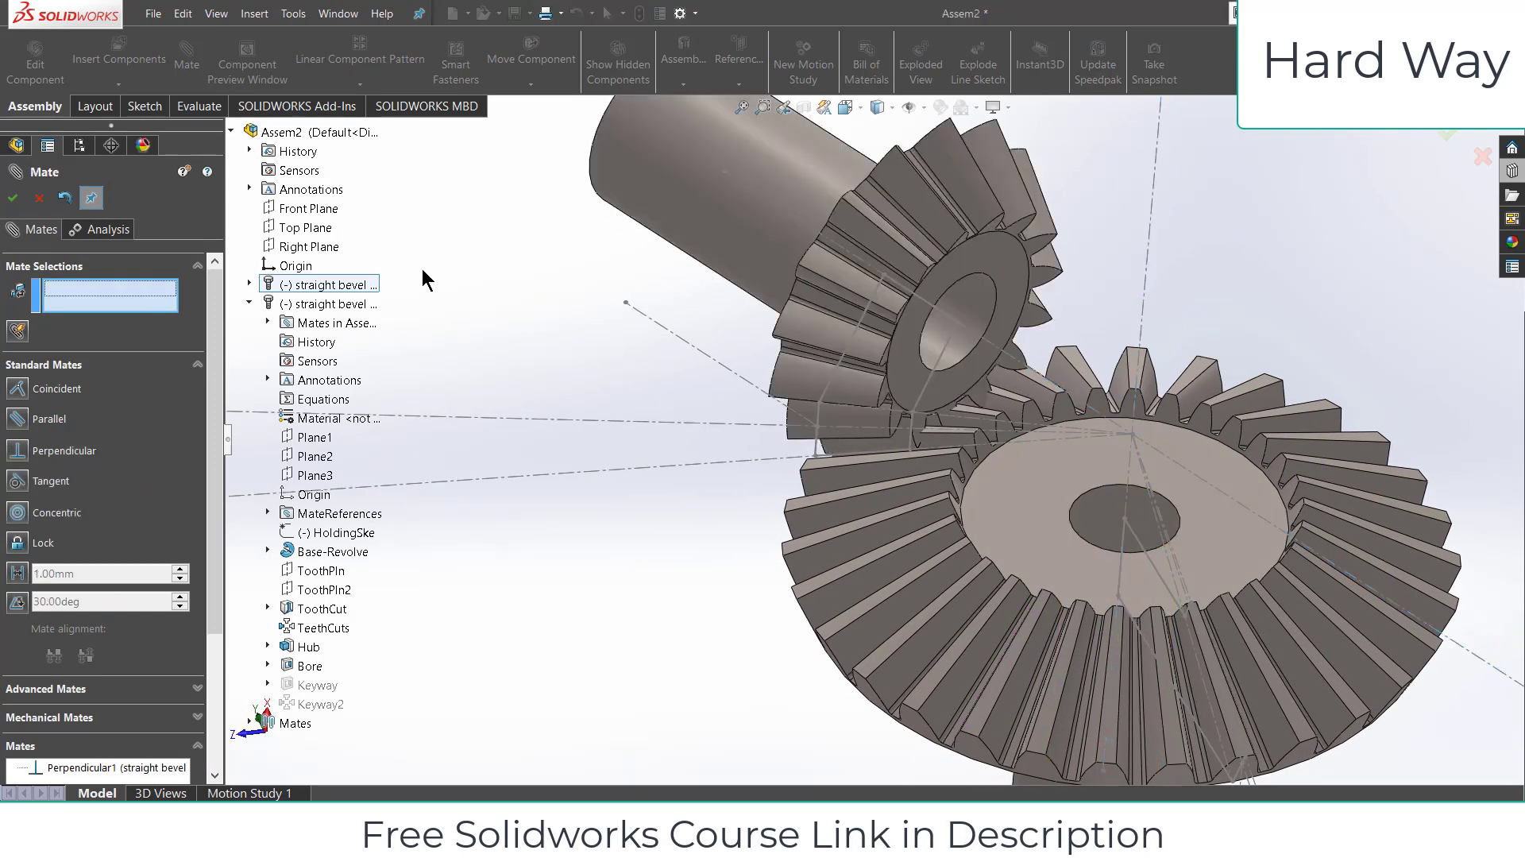
pyautogui.click(744, 185)
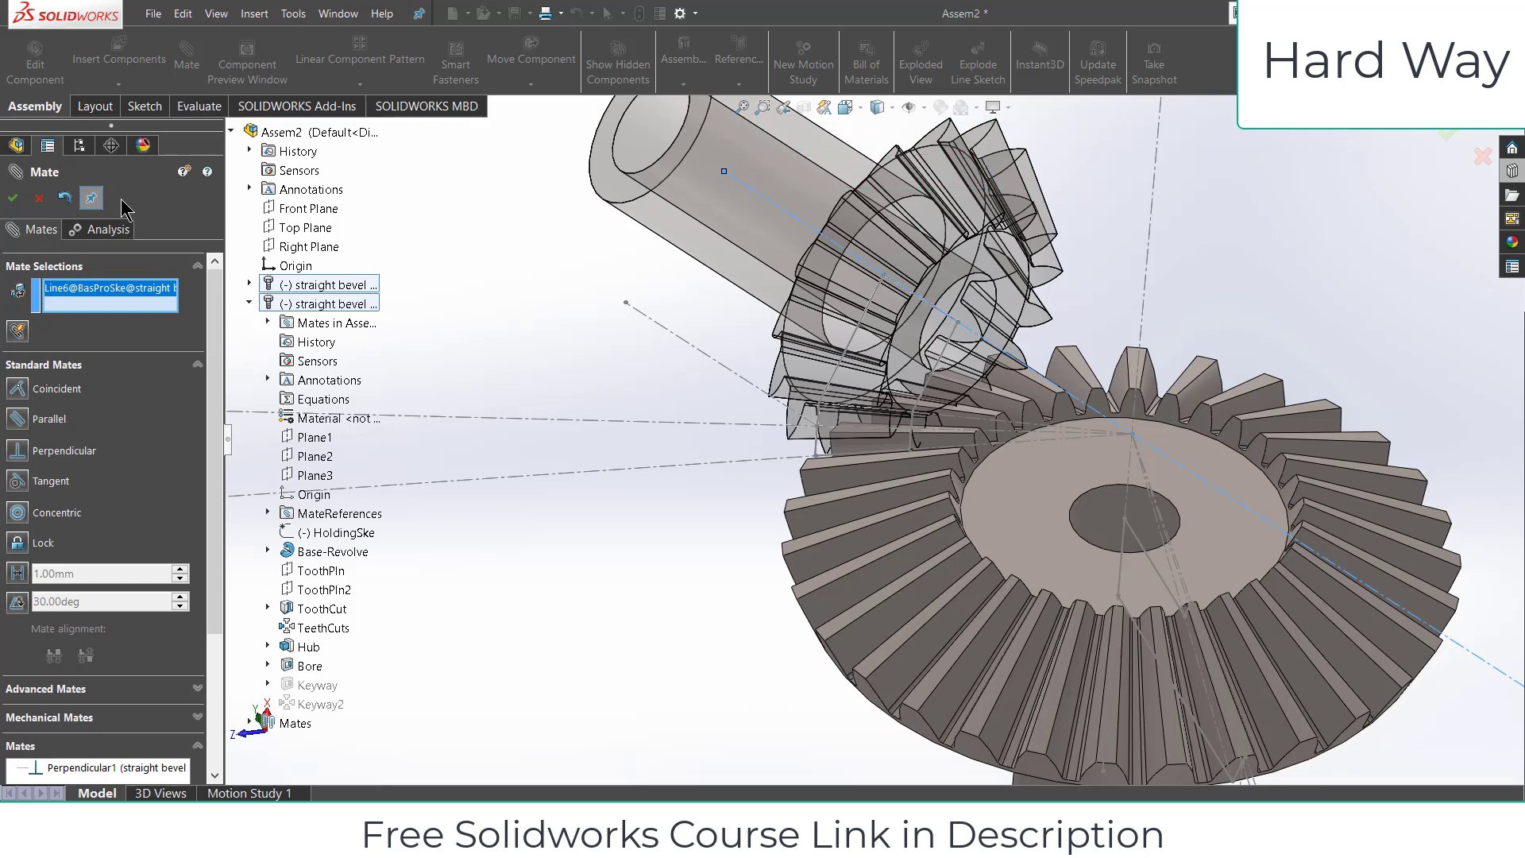
pyautogui.click(38, 199)
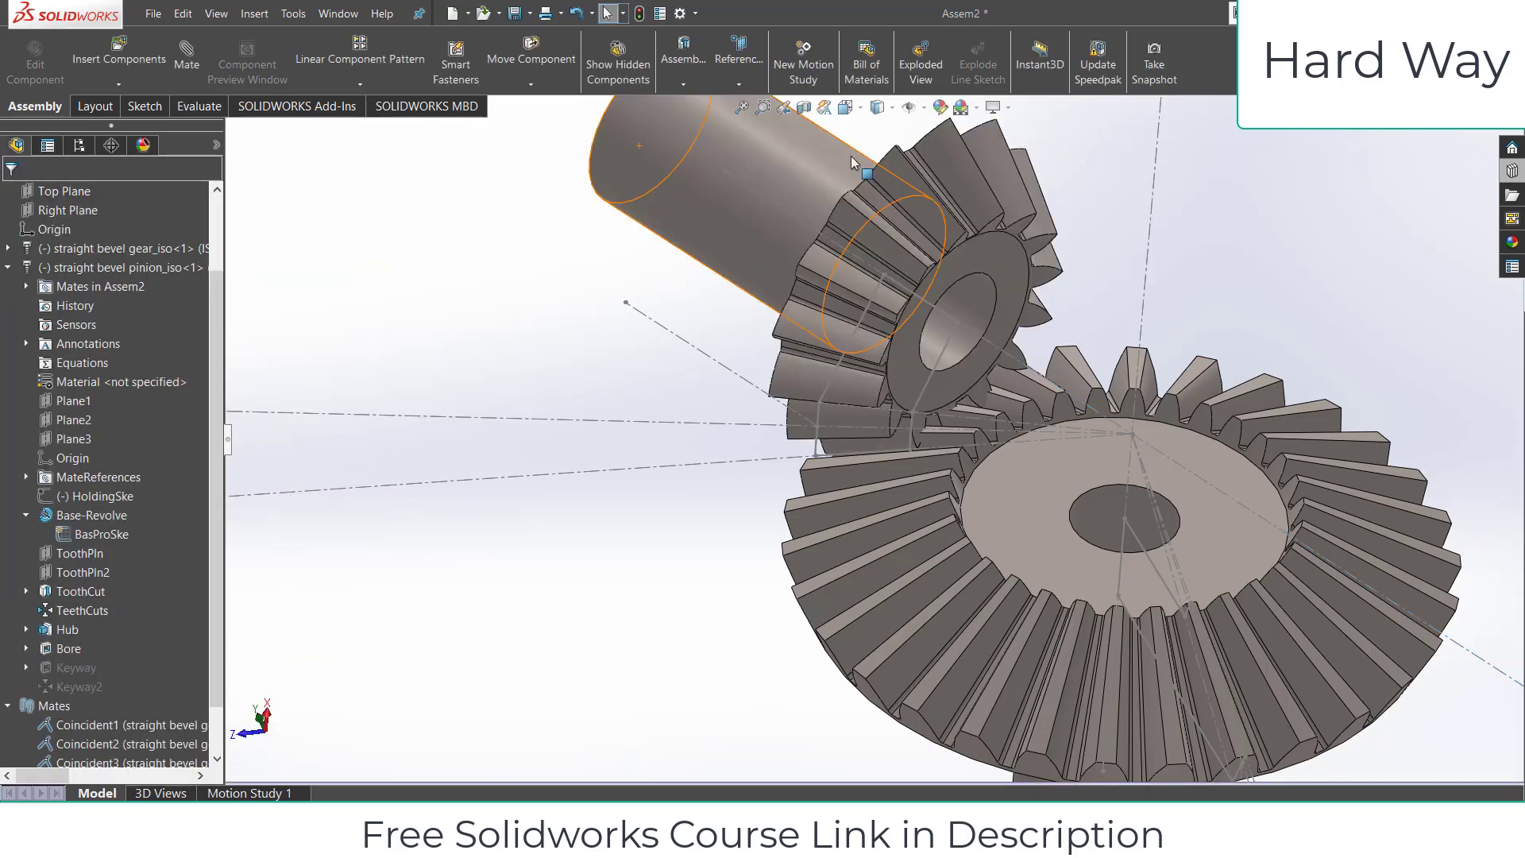
# Turn the pinion and move it closer against the gear.
pyautogui.click(851, 163)
pyautogui.moveTo(731, 230)
pyautogui.mouseDown()
pyautogui.moveTo(756, 151)
pyautogui.moveTo(743, 197)
pyautogui.mouseUp()
pyautogui.click(737, 228)
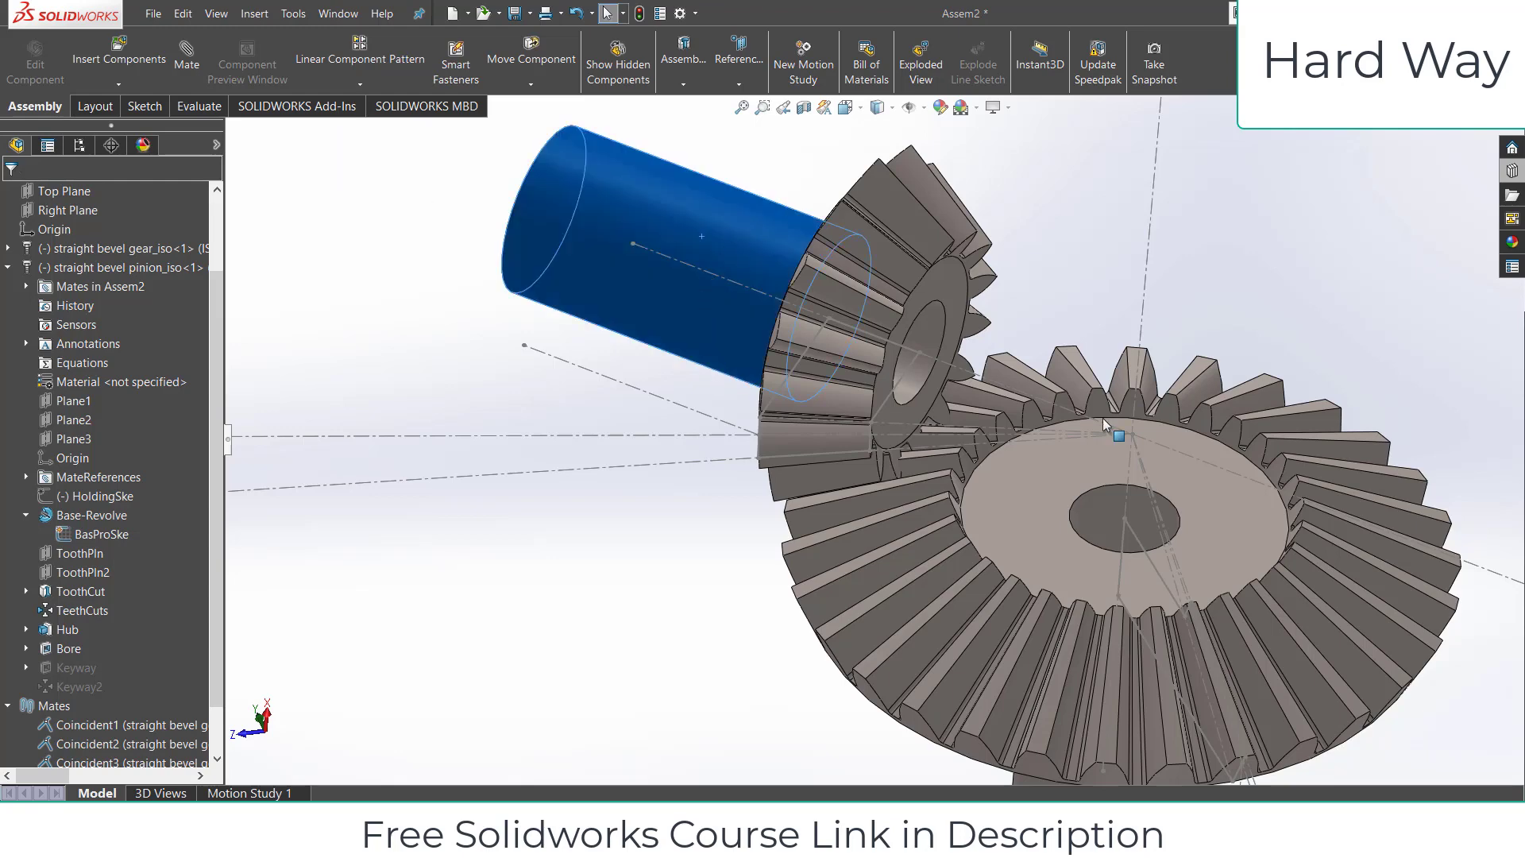
pyautogui.scroll(3, 1104, 424)
pyautogui.scroll(-4, 741, 297)
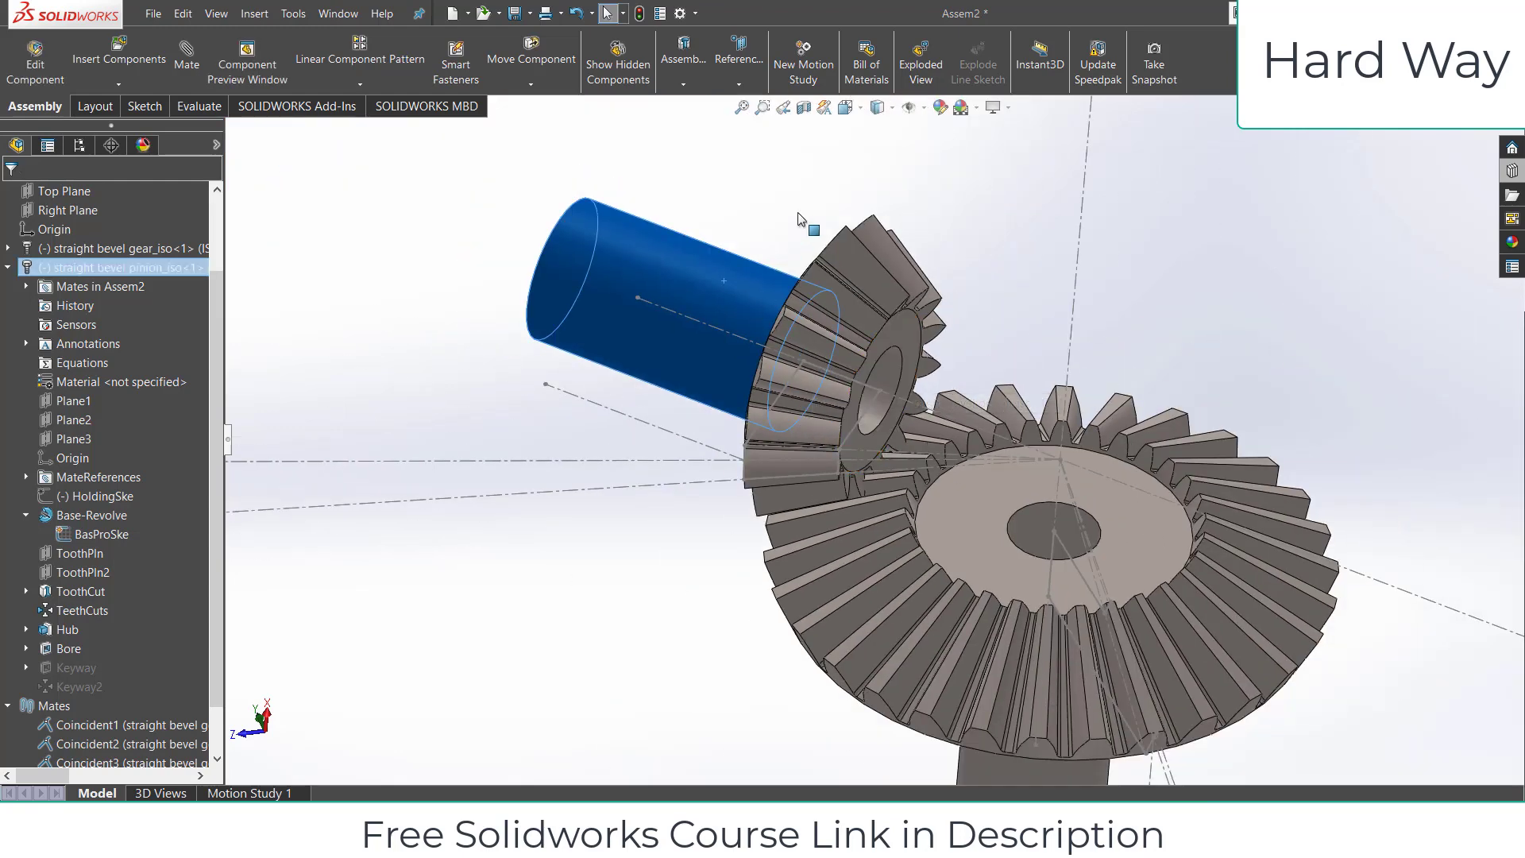
pyautogui.moveTo(798, 218); pyautogui.dragTo(885, 342)
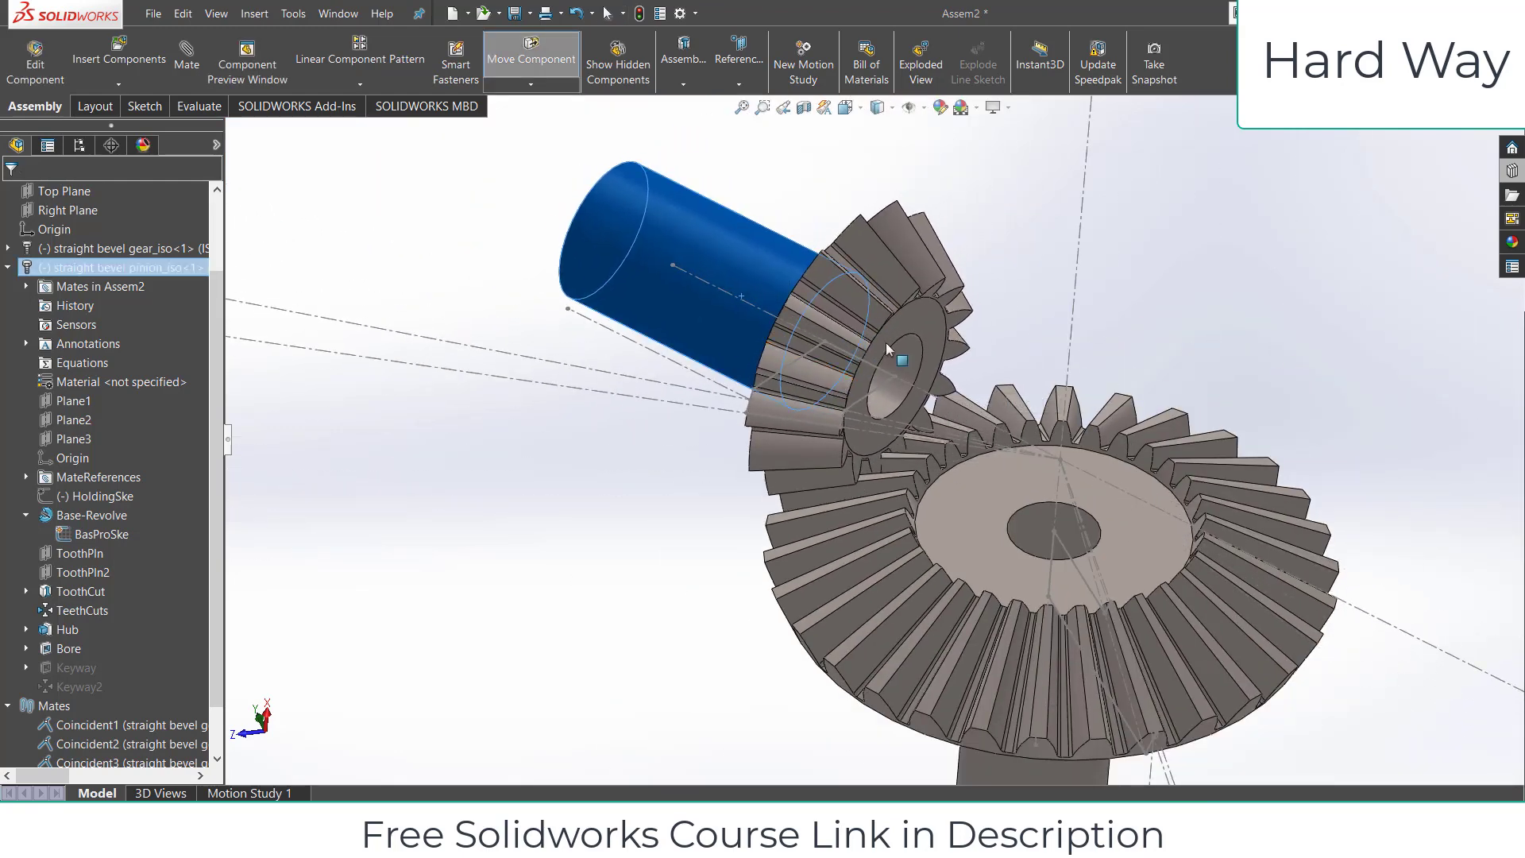
pyautogui.click(579, 565)
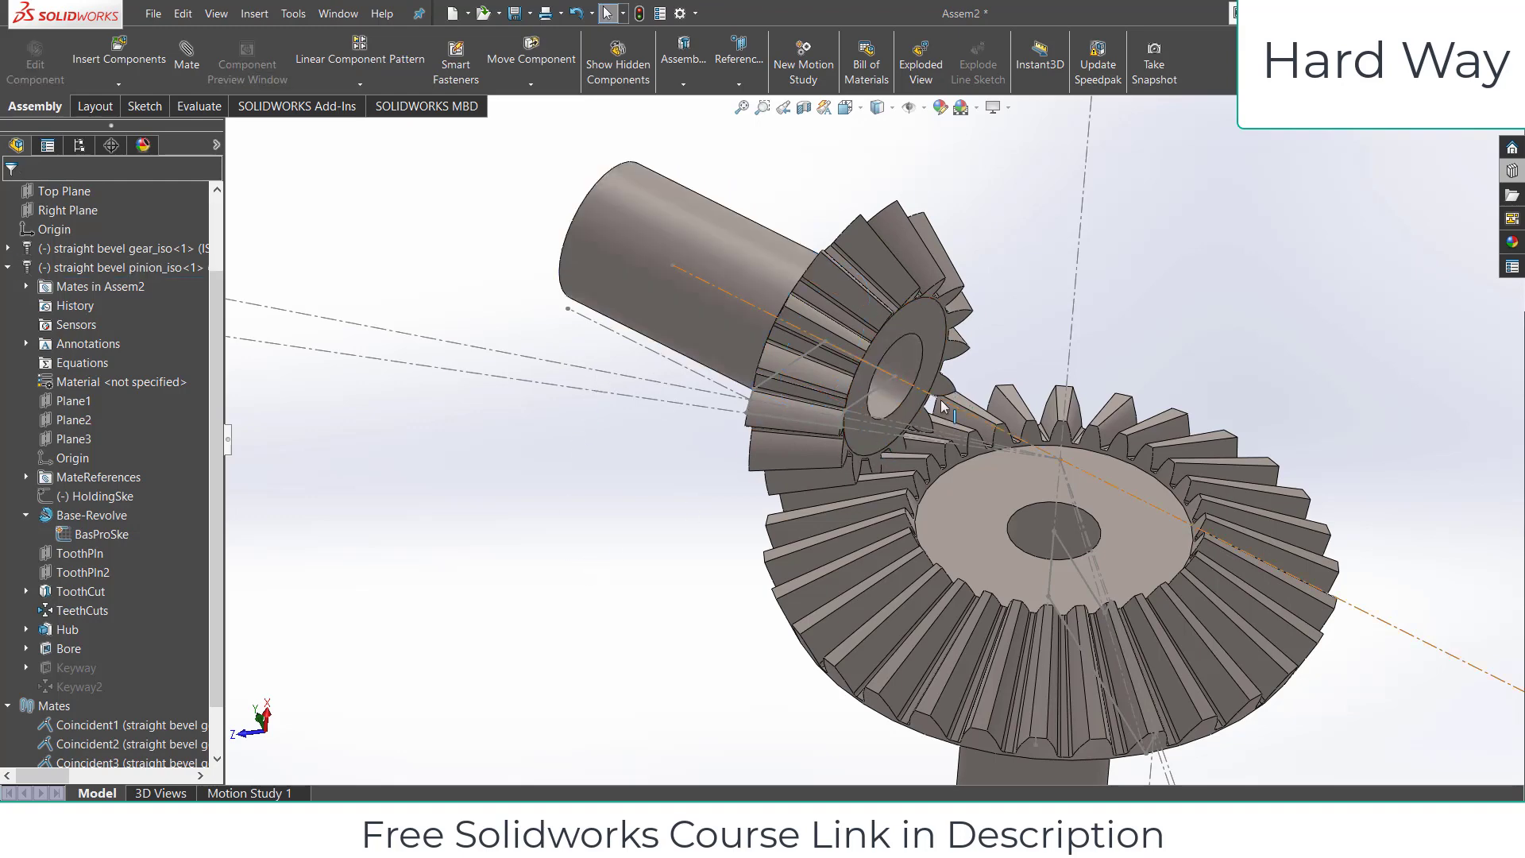
# Mate the pinion's sketch line coincident with the Front Plane so the teeth mesh.
pyautogui.click(943, 405)
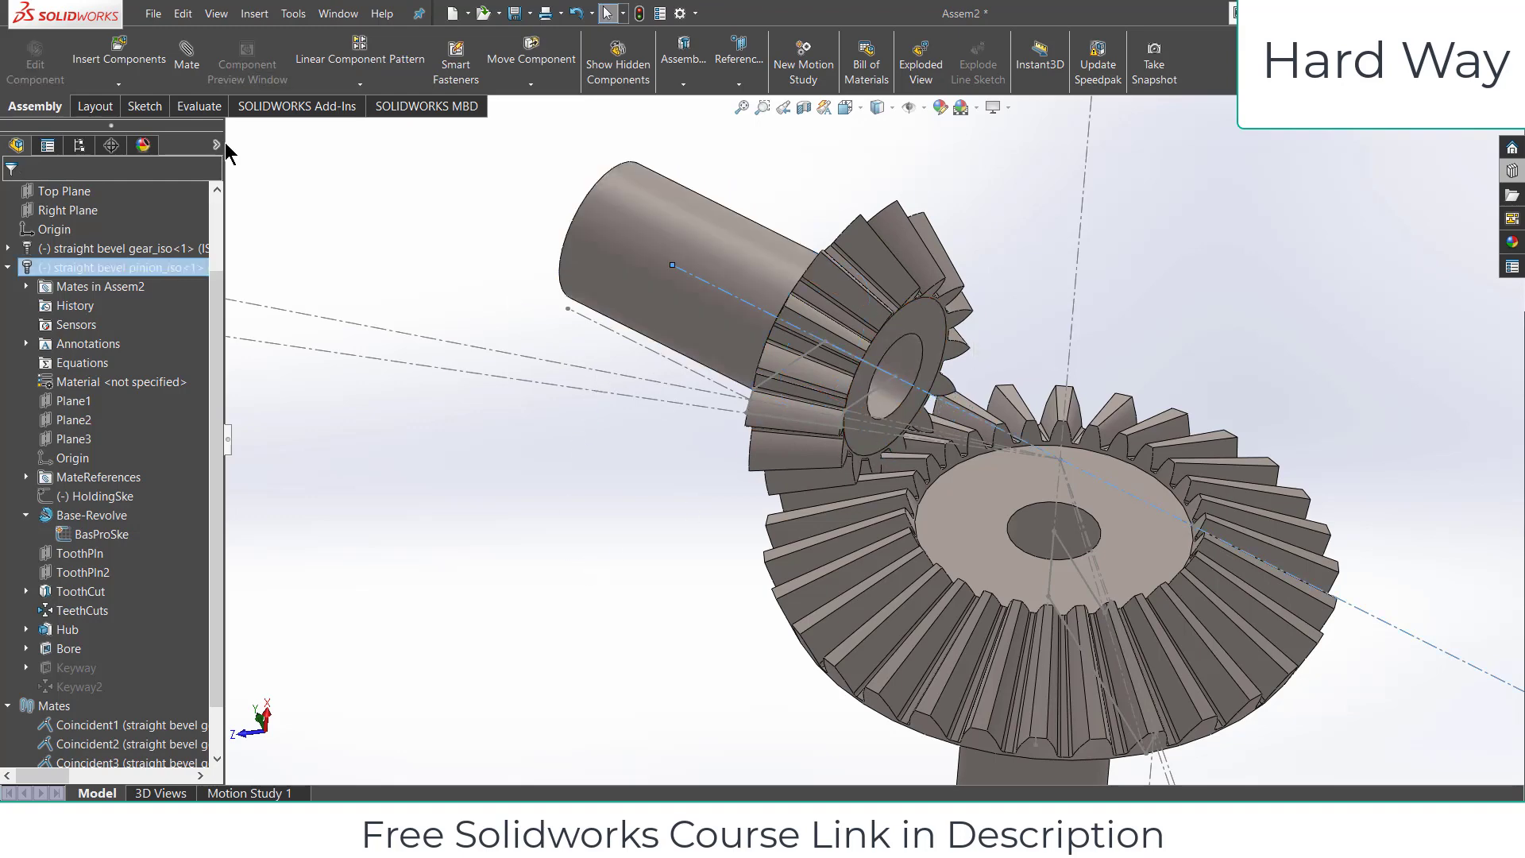
pyautogui.click(203, 79)
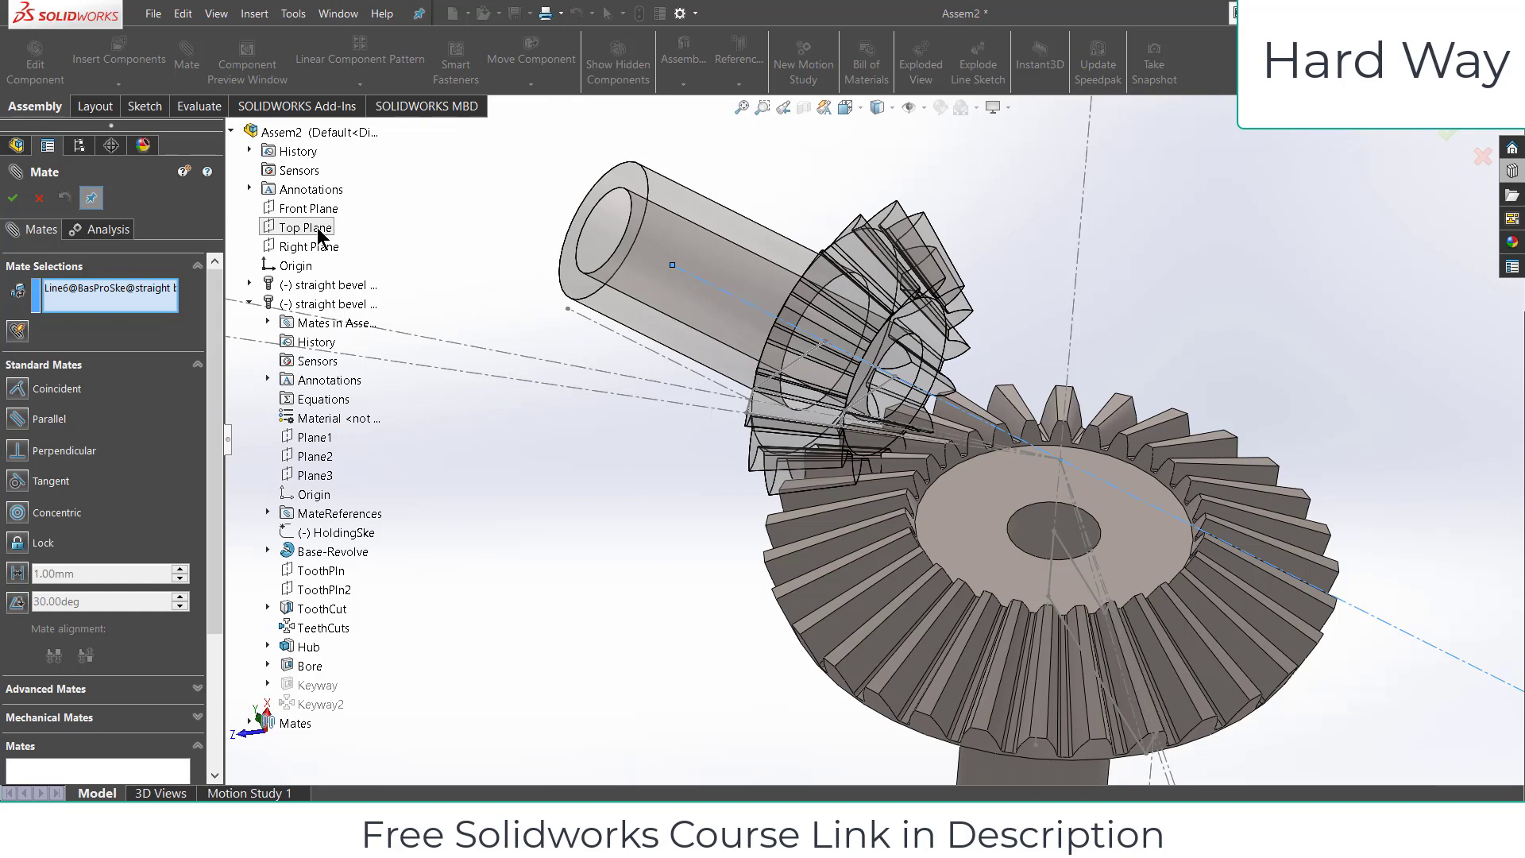
pyautogui.press('f')
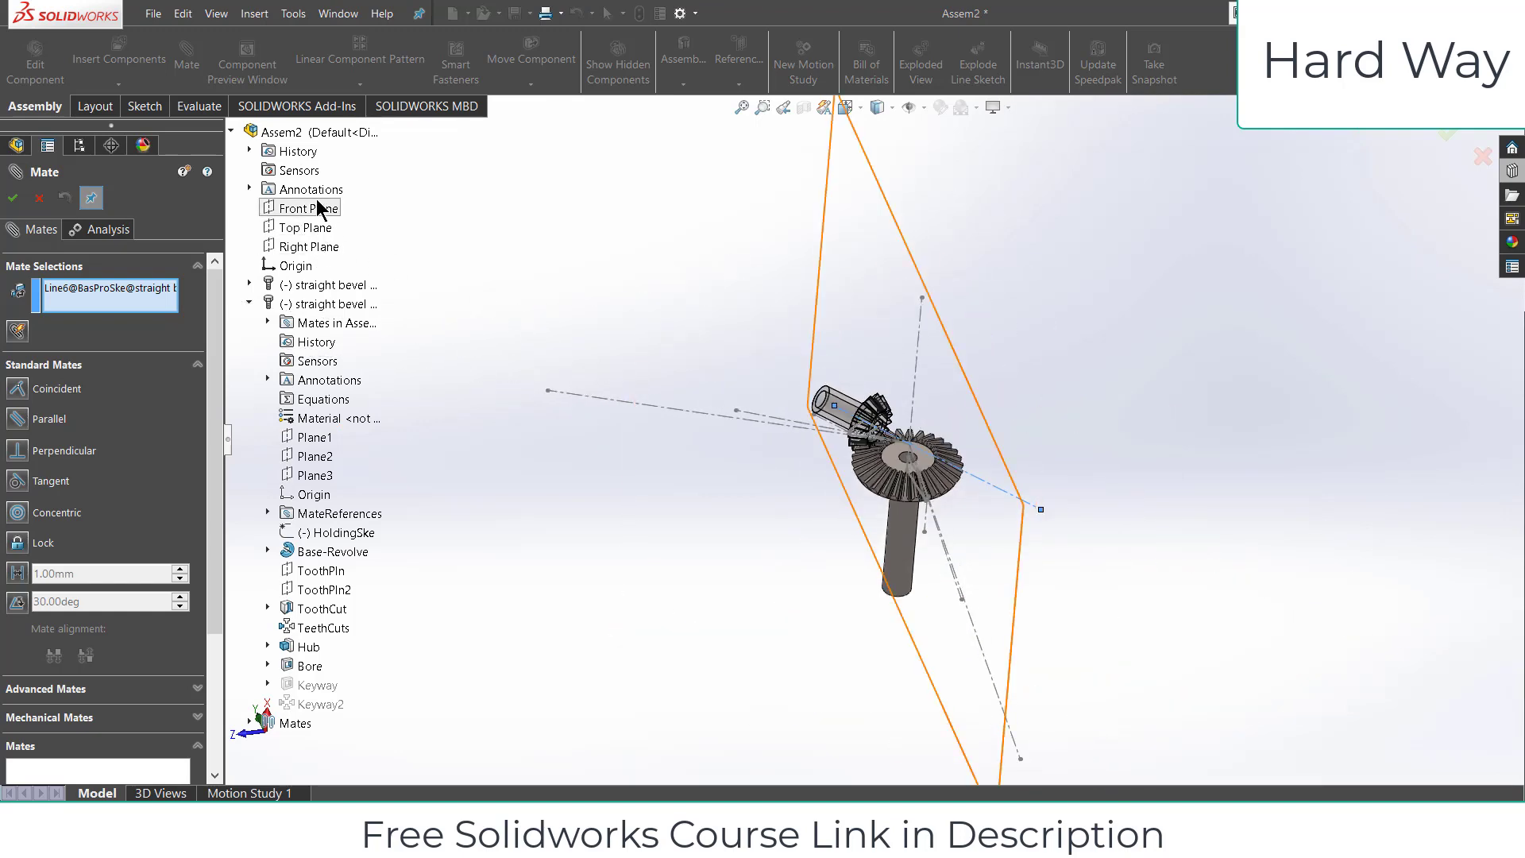
pyautogui.click(317, 205)
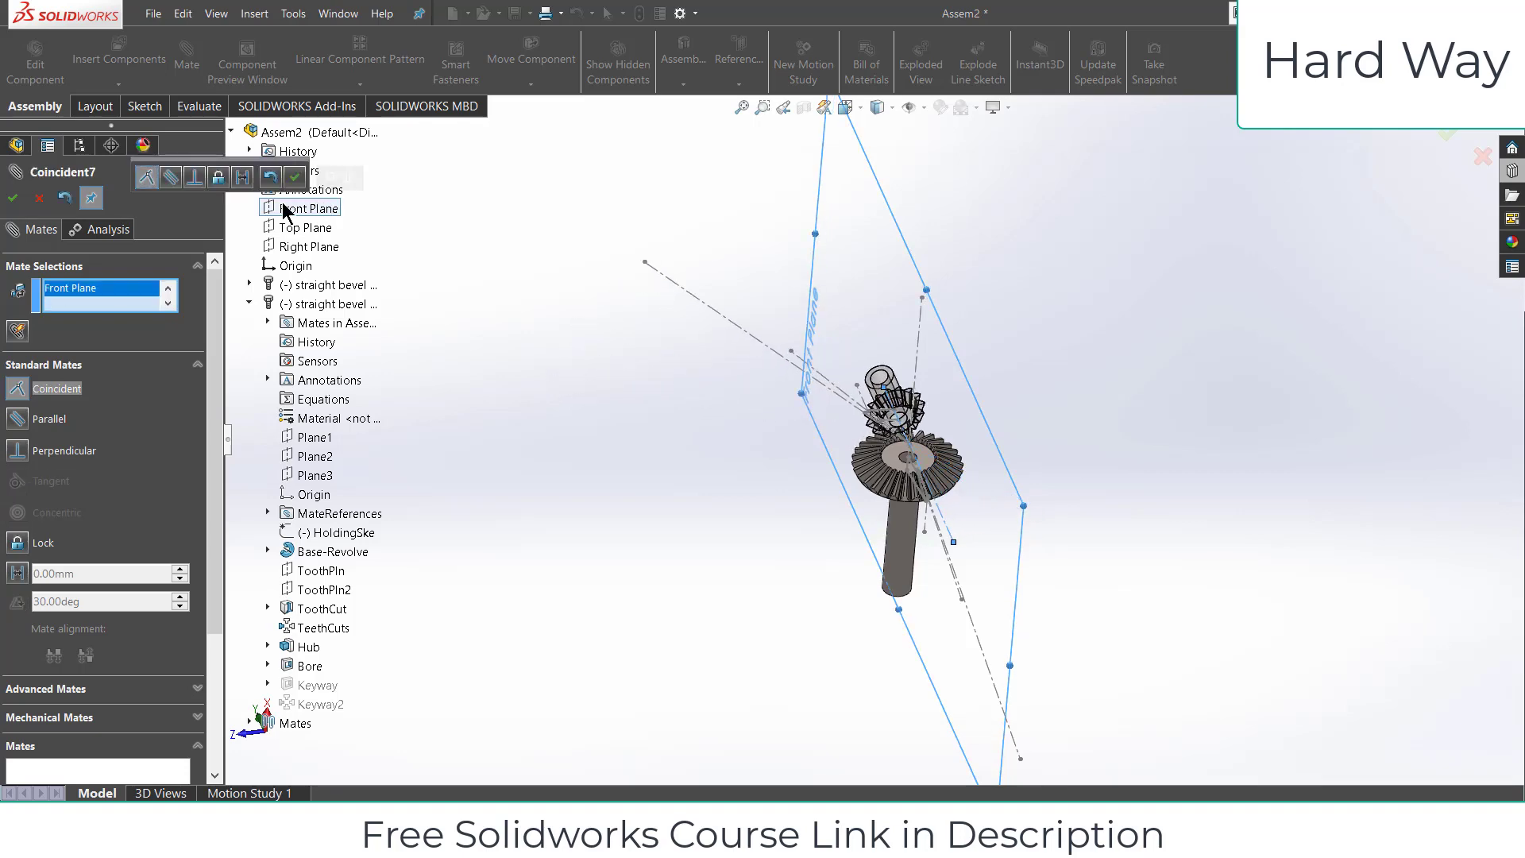
pyautogui.click(295, 177)
pyautogui.scroll(5, 937, 508)
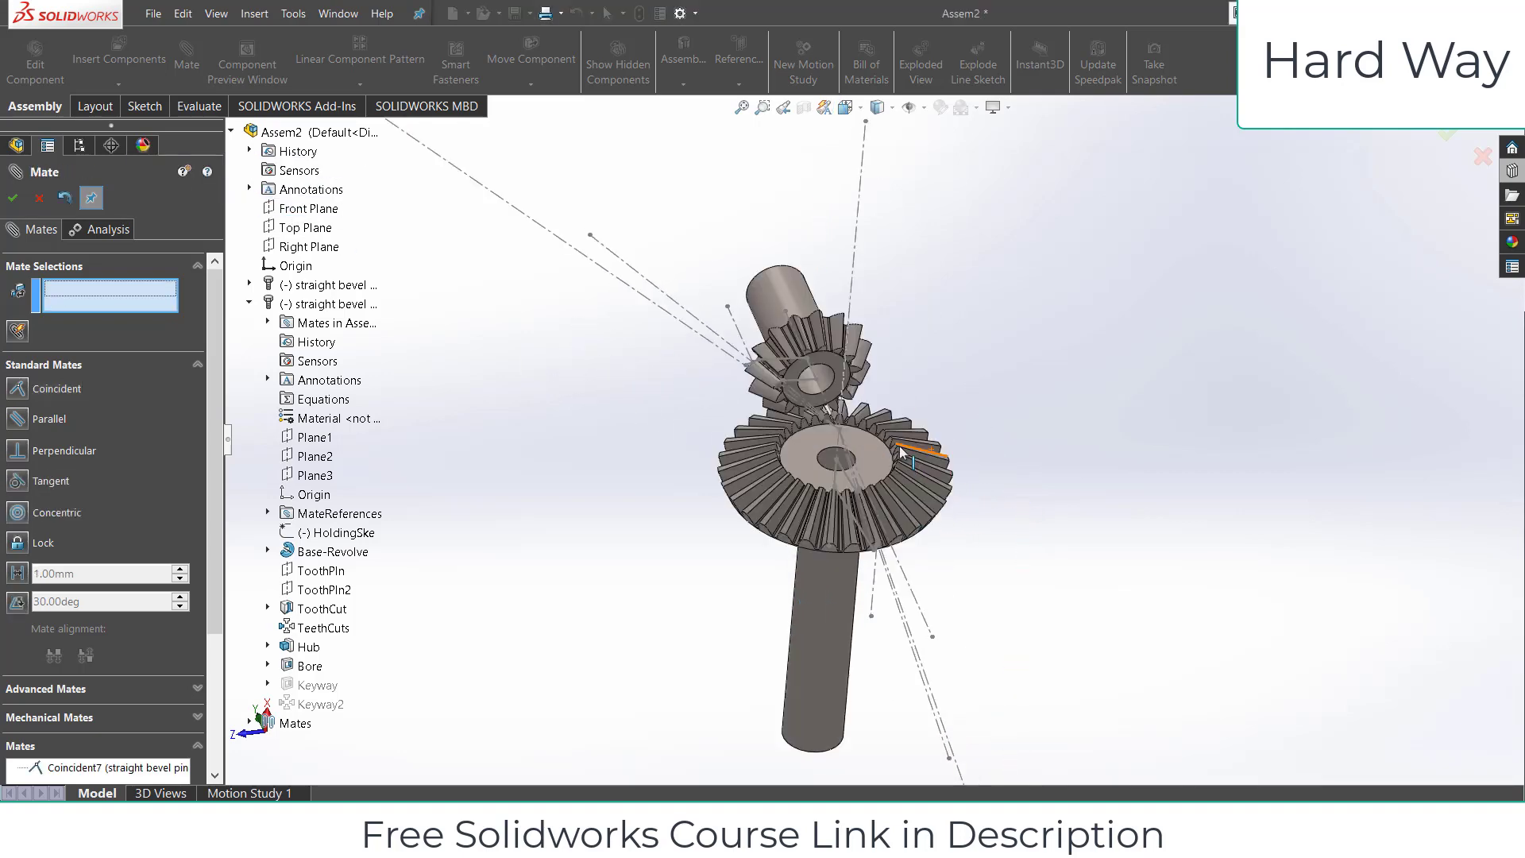
pyautogui.moveTo(937, 508); pyautogui.dragTo(799, 417, button='middle')
pyautogui.scroll(-6, 790, 429)
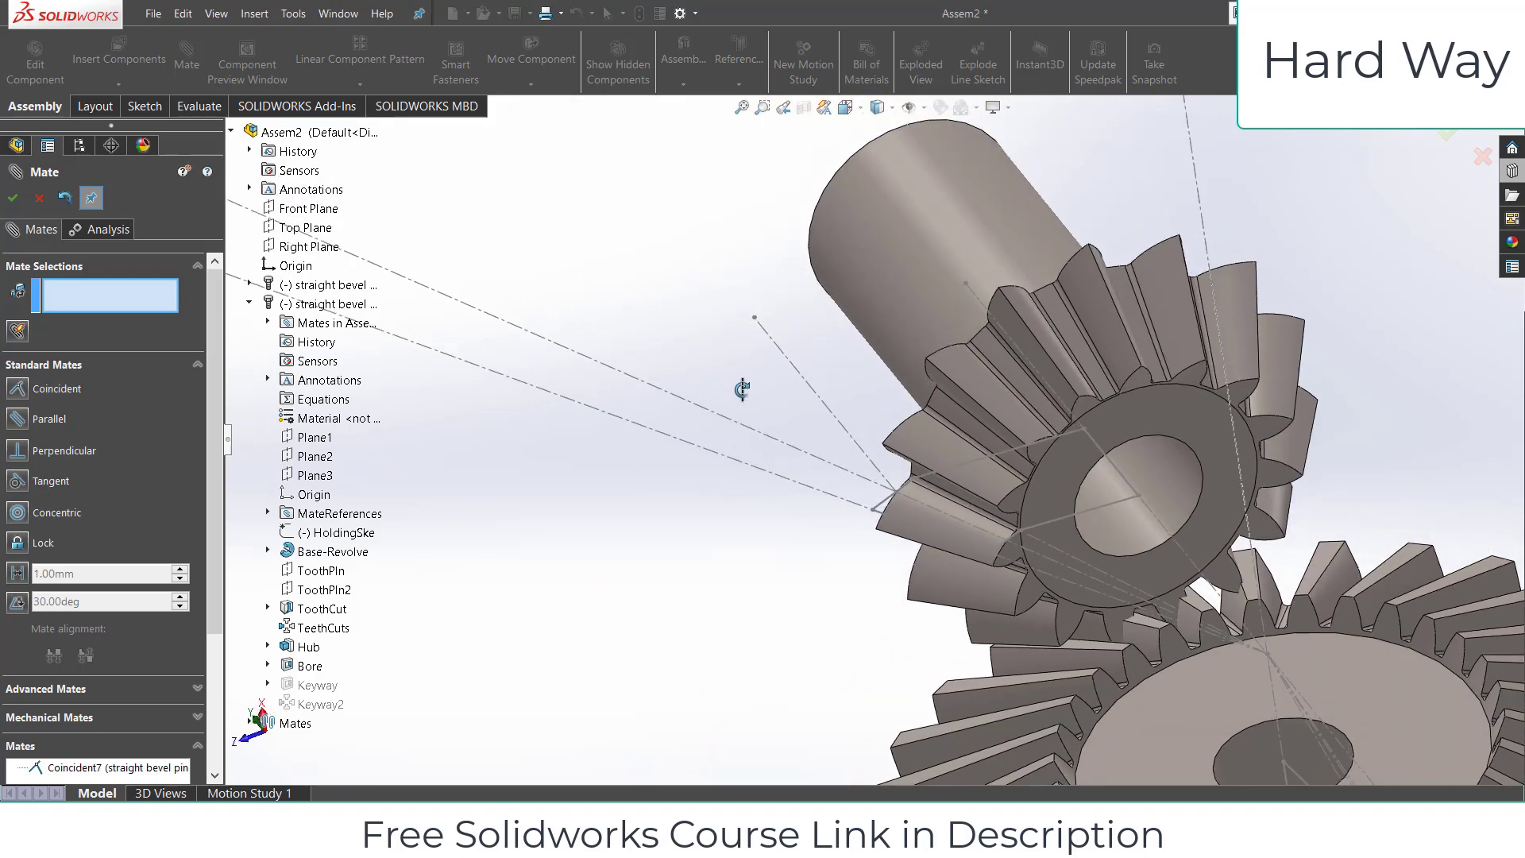
pyautogui.scroll(2, 1039, 579)
pyautogui.scroll(-5, 950, 480)
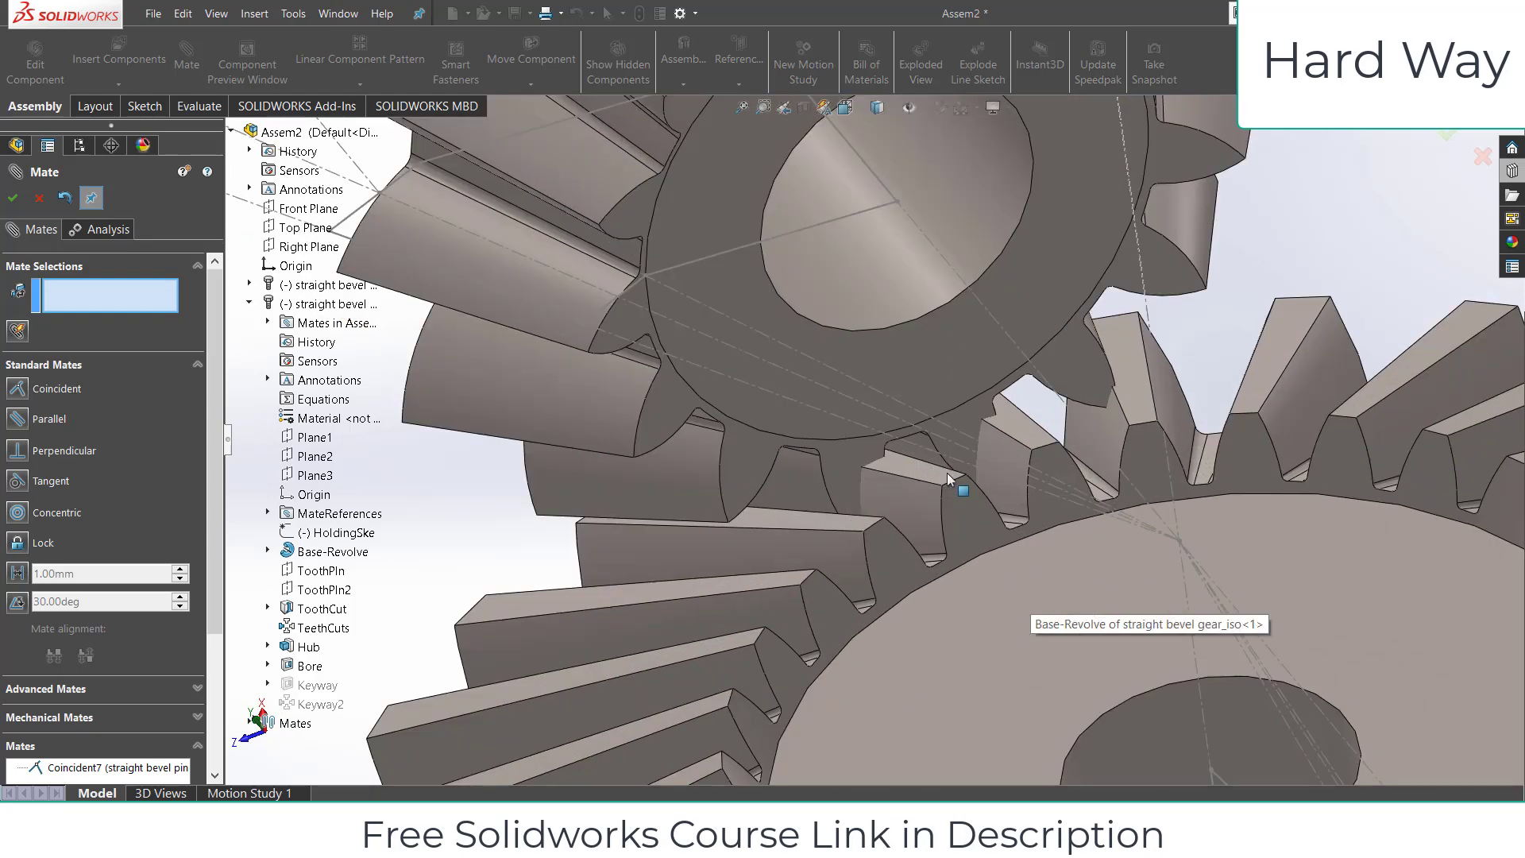
pyautogui.click(39, 197)
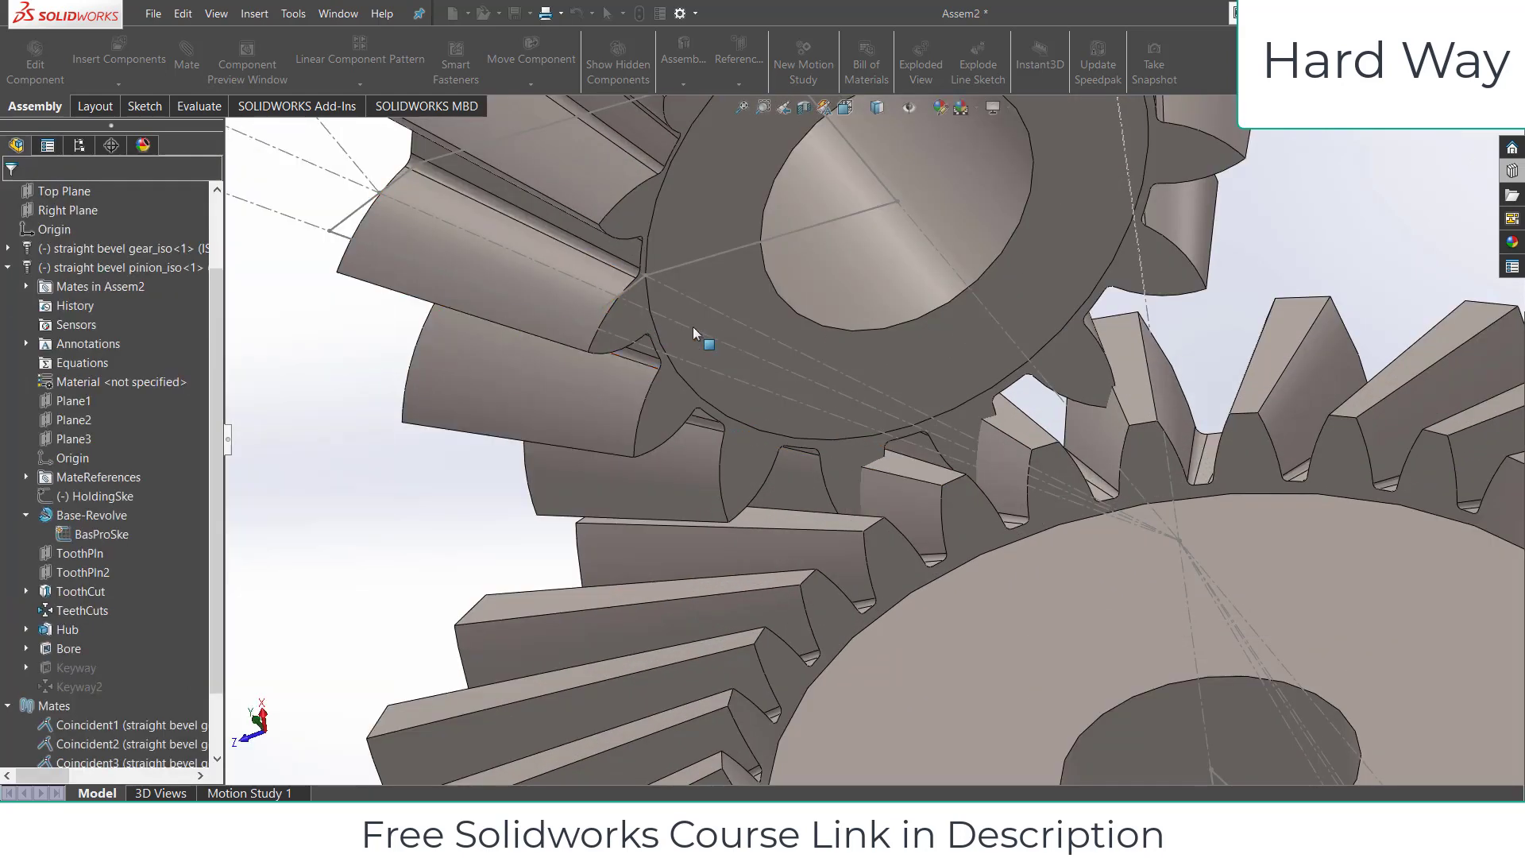
# Choose the mechanical Gear mate and pick the pinion's and gear's bore edges.
pyautogui.moveTo(913, 361); pyautogui.dragTo(869, 369)
pyautogui.moveTo(869, 369); pyautogui.dragTo(849, 421, button='middle')
pyautogui.scroll(8, 849, 422)
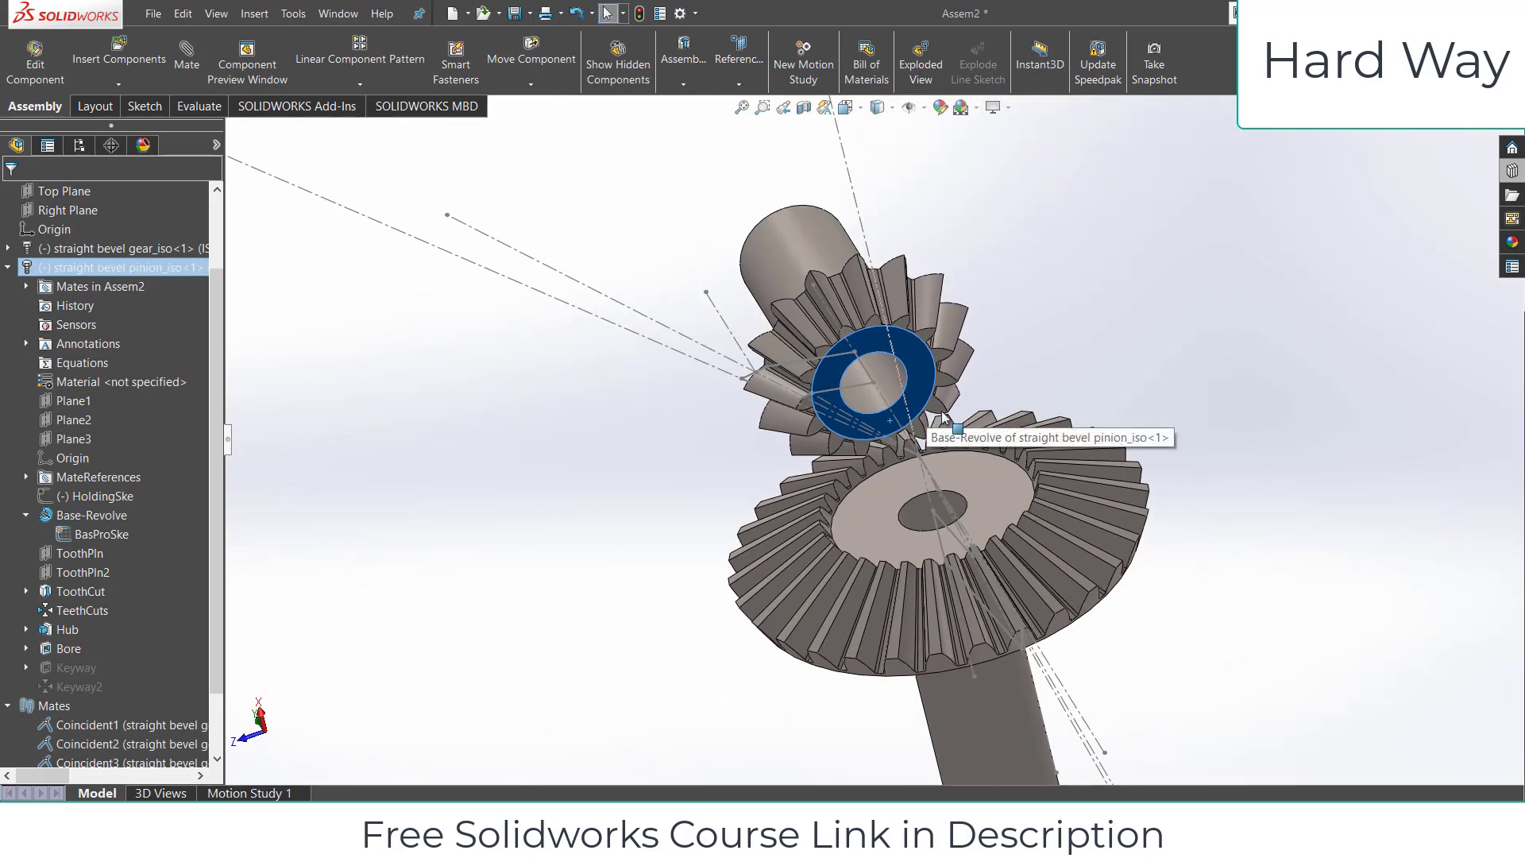
pyautogui.click(445, 389)
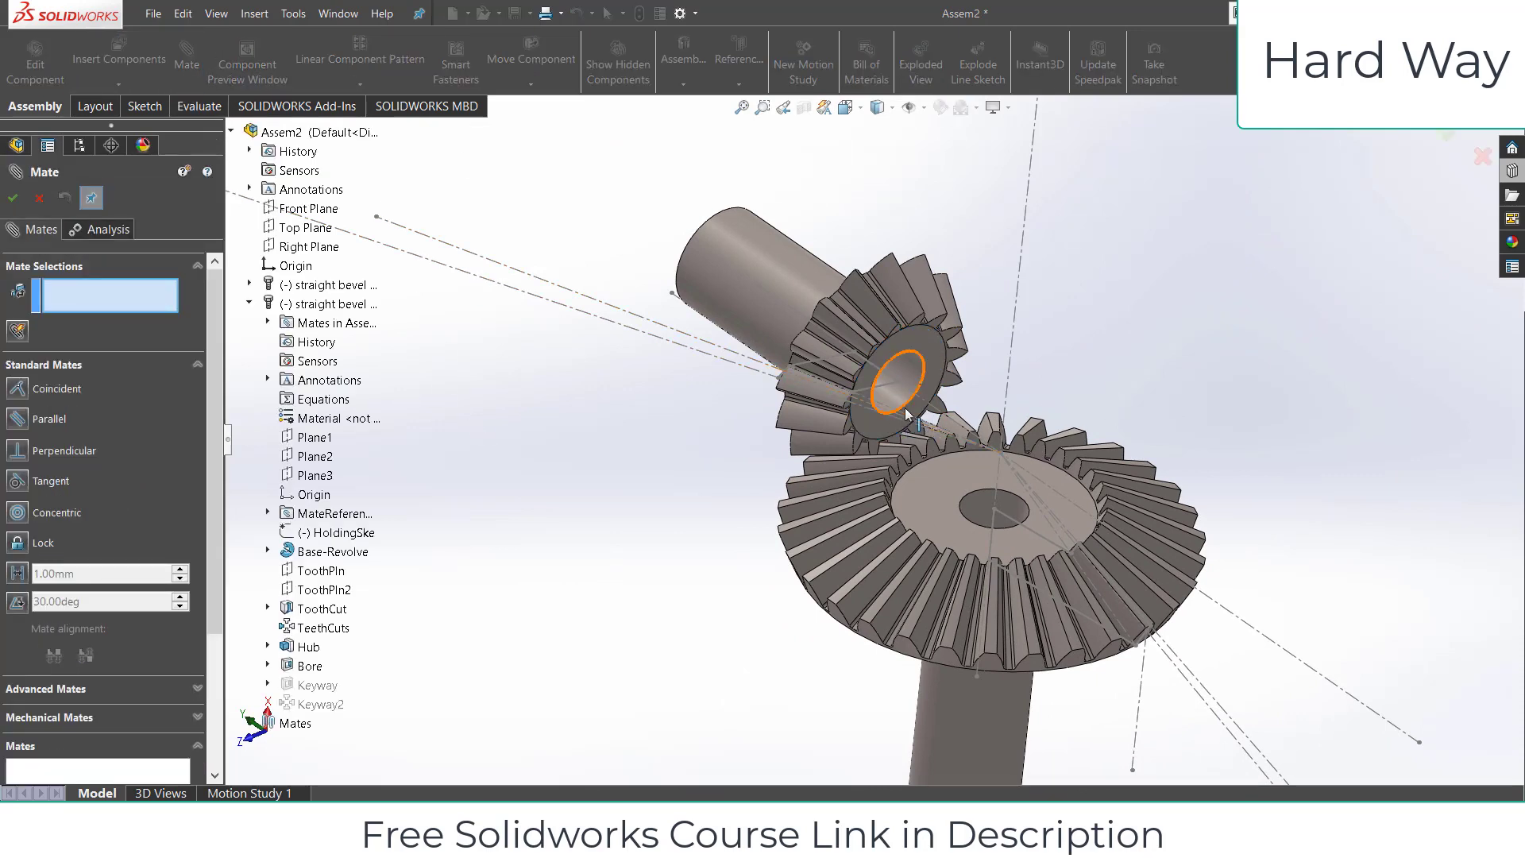
pyautogui.click(143, 367)
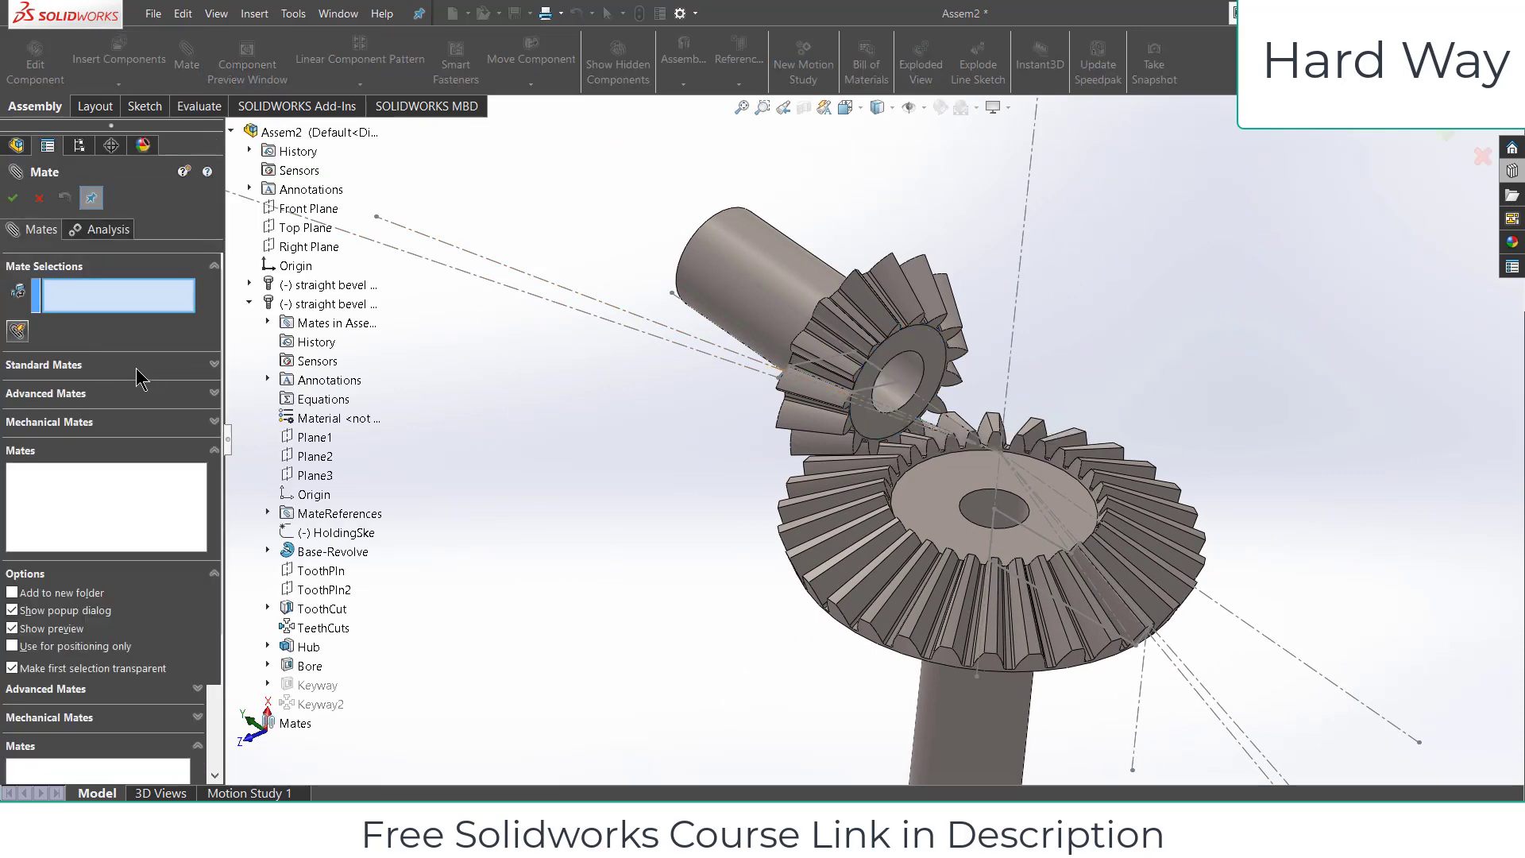
pyautogui.click(67, 422)
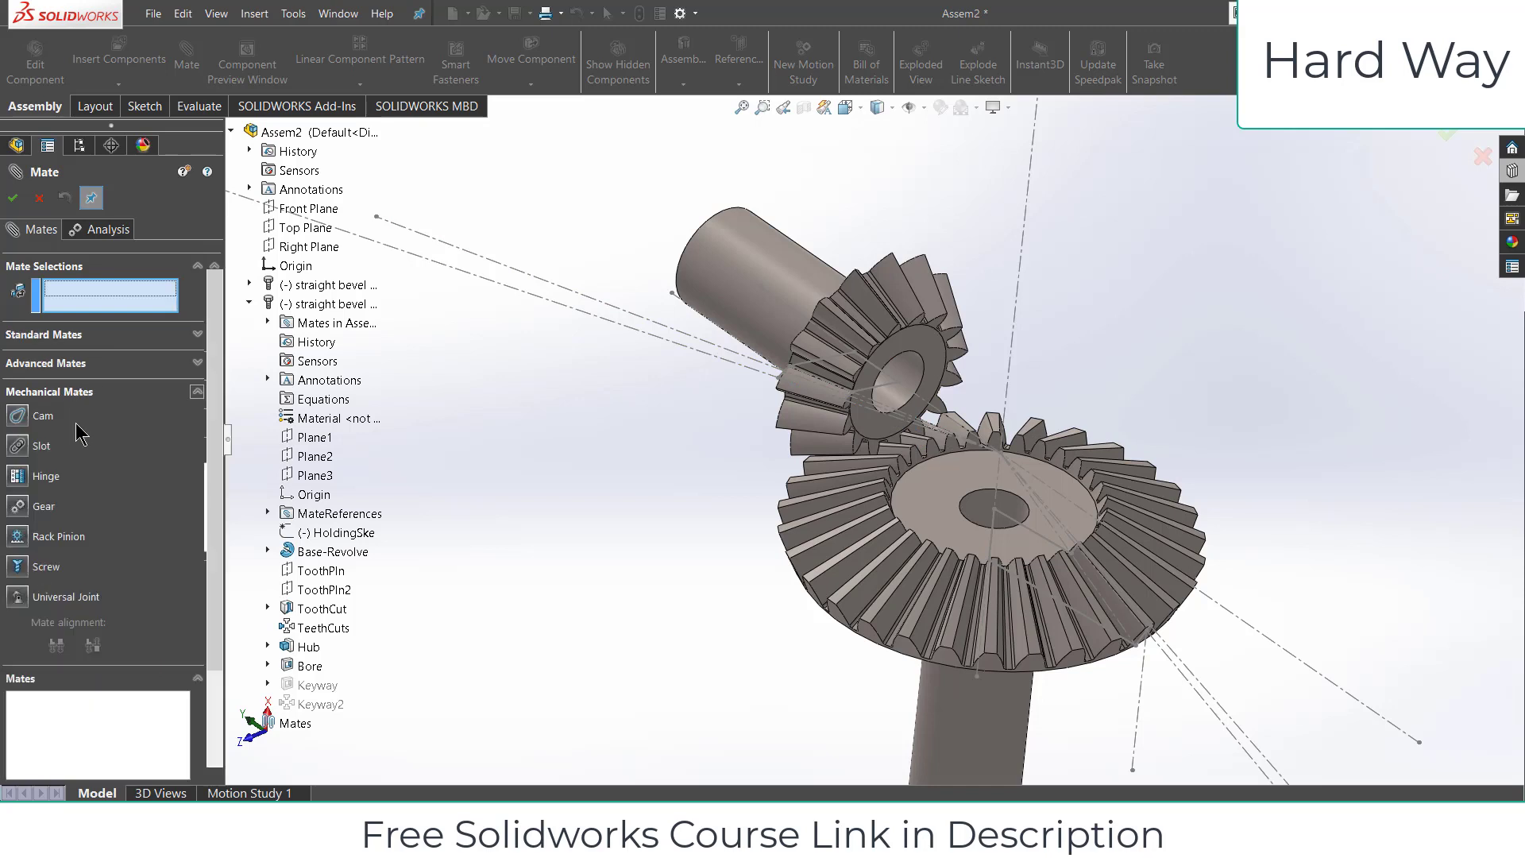
pyautogui.click(27, 508)
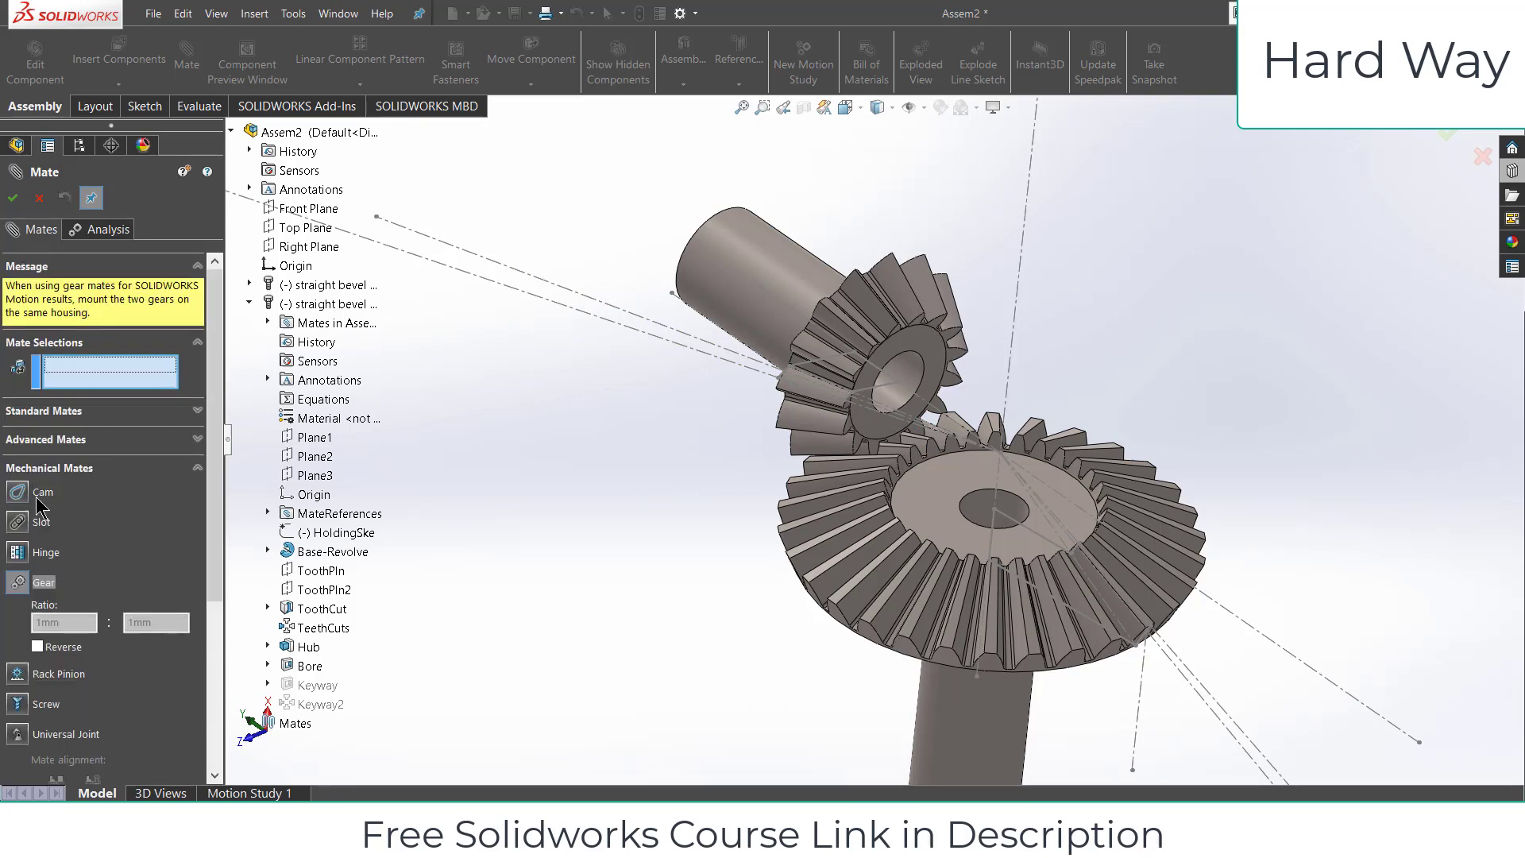
pyautogui.click(911, 407)
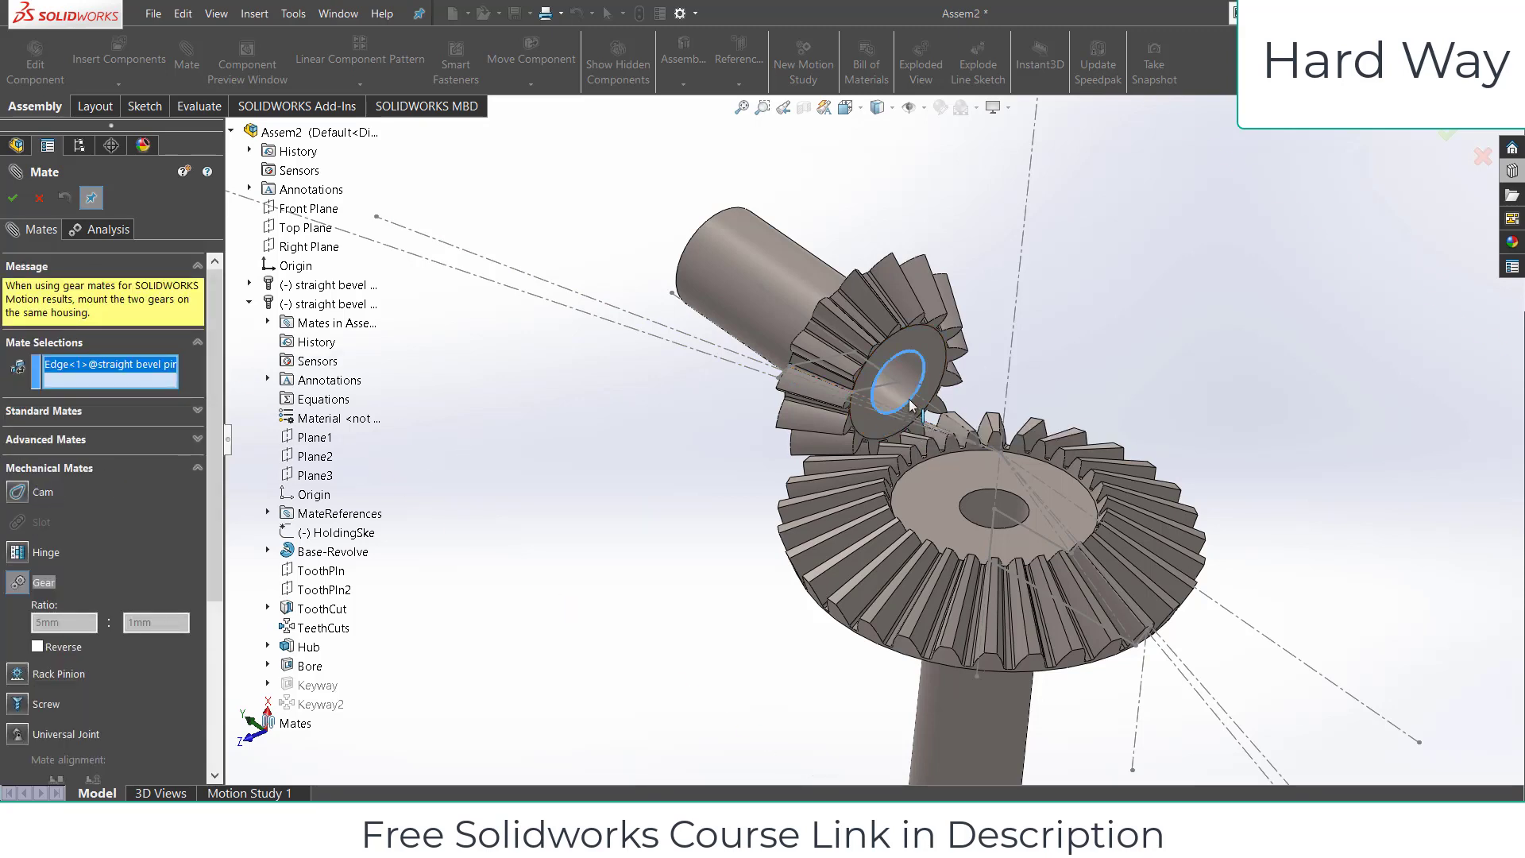
pyautogui.click(969, 496)
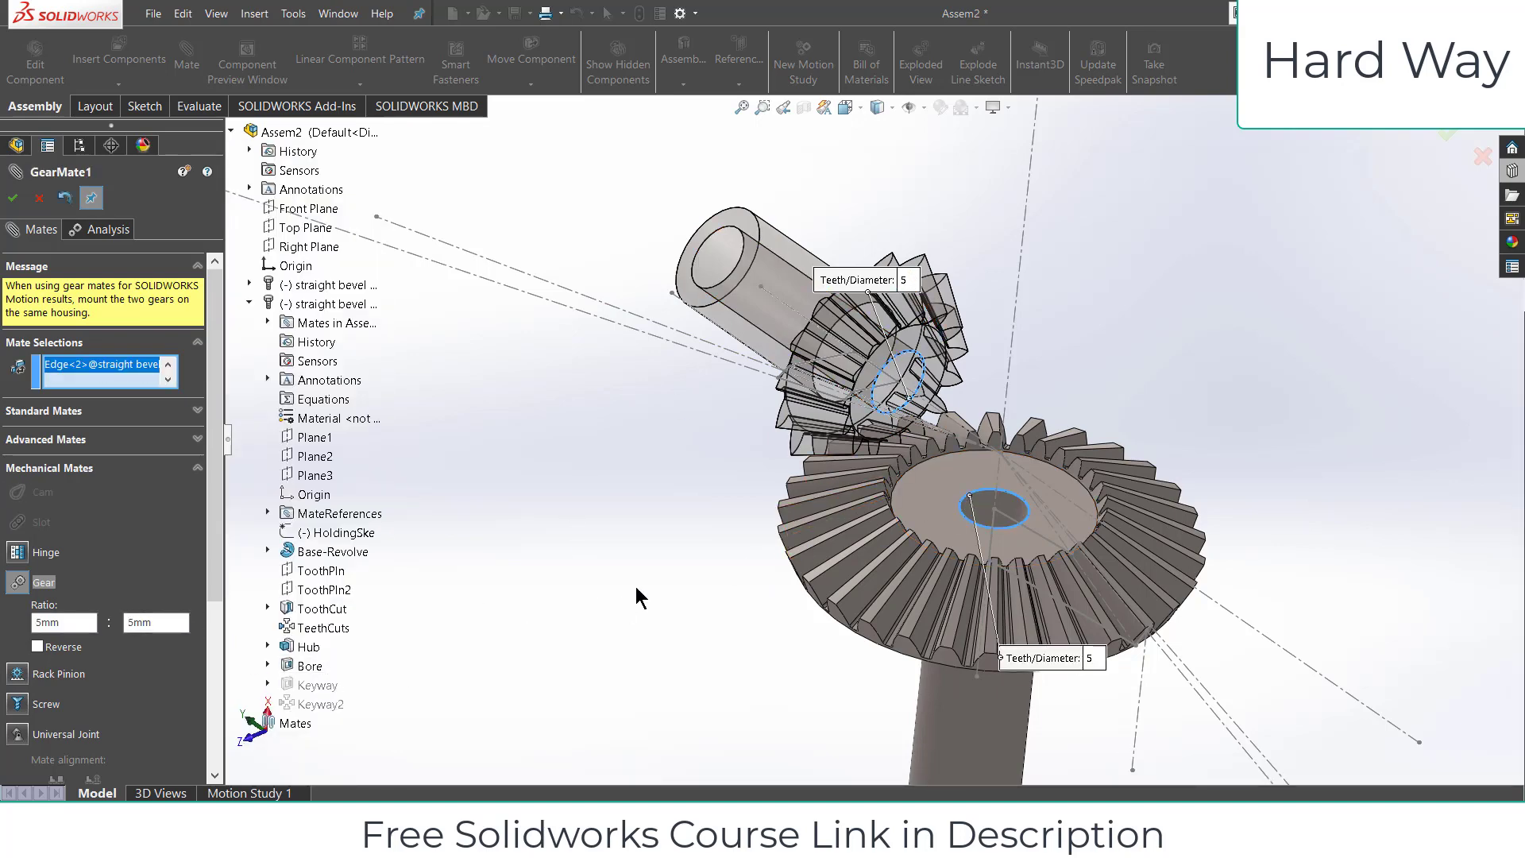
# Set the gear ratio to 2:1, accept GearMate1, and close the mate panel.
pyautogui.click(903, 280)
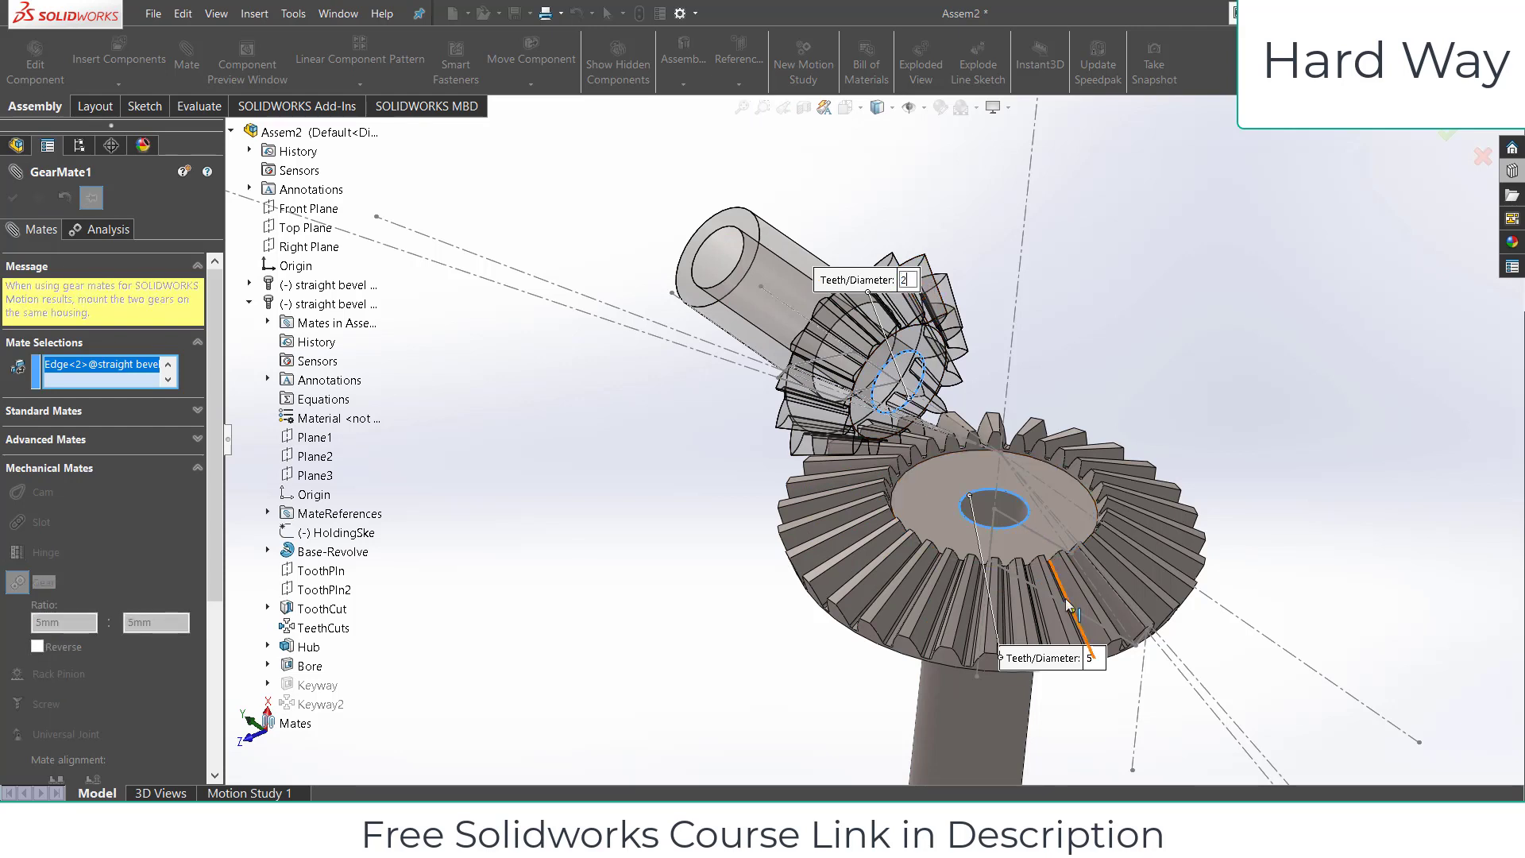
pyautogui.write('2')
pyautogui.click(1093, 659)
pyautogui.press('Return')
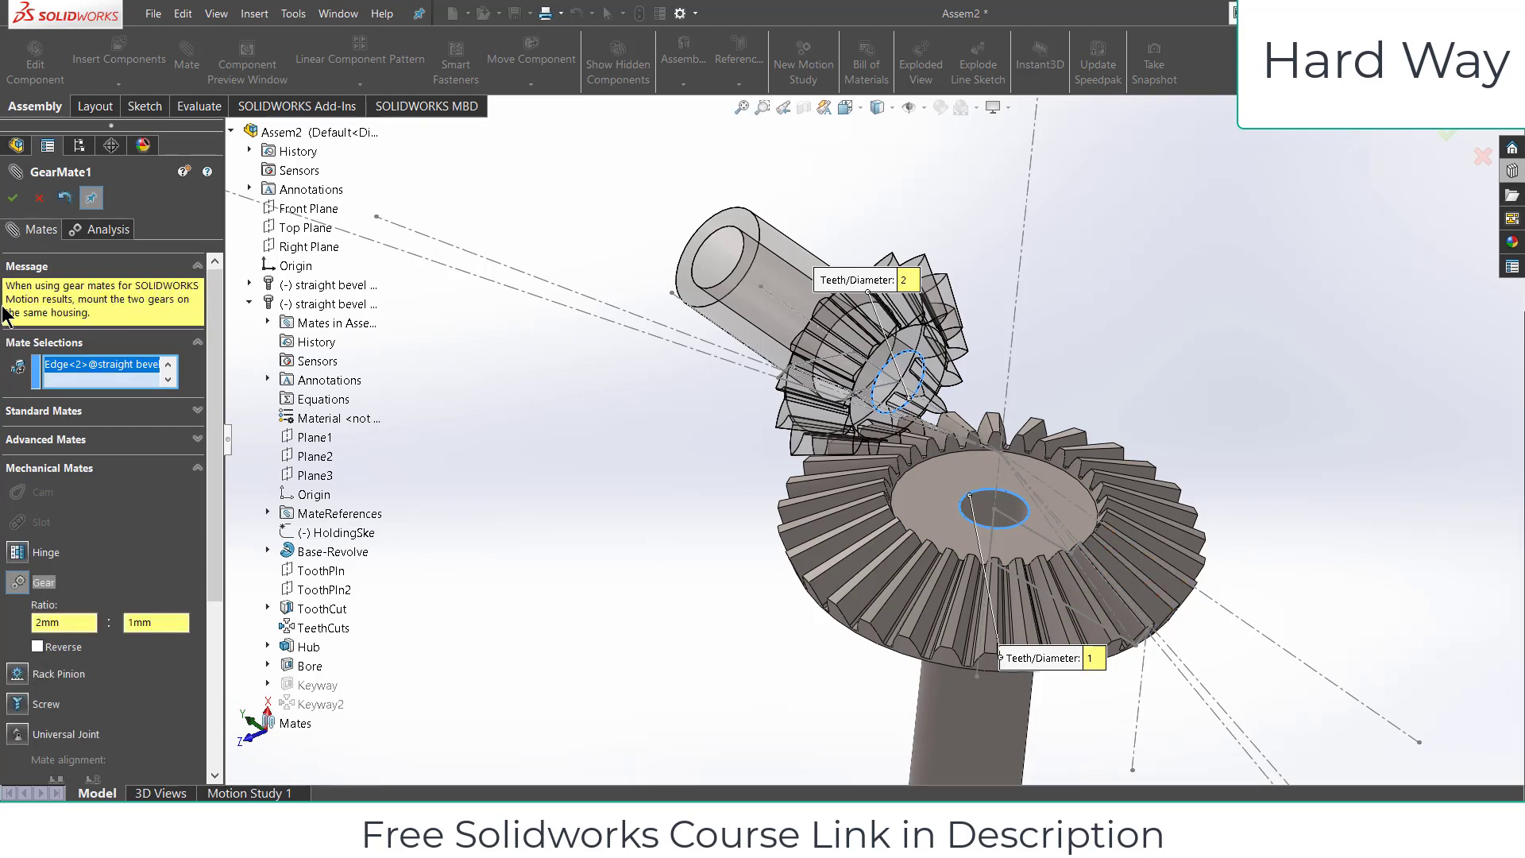
pyautogui.click(13, 199)
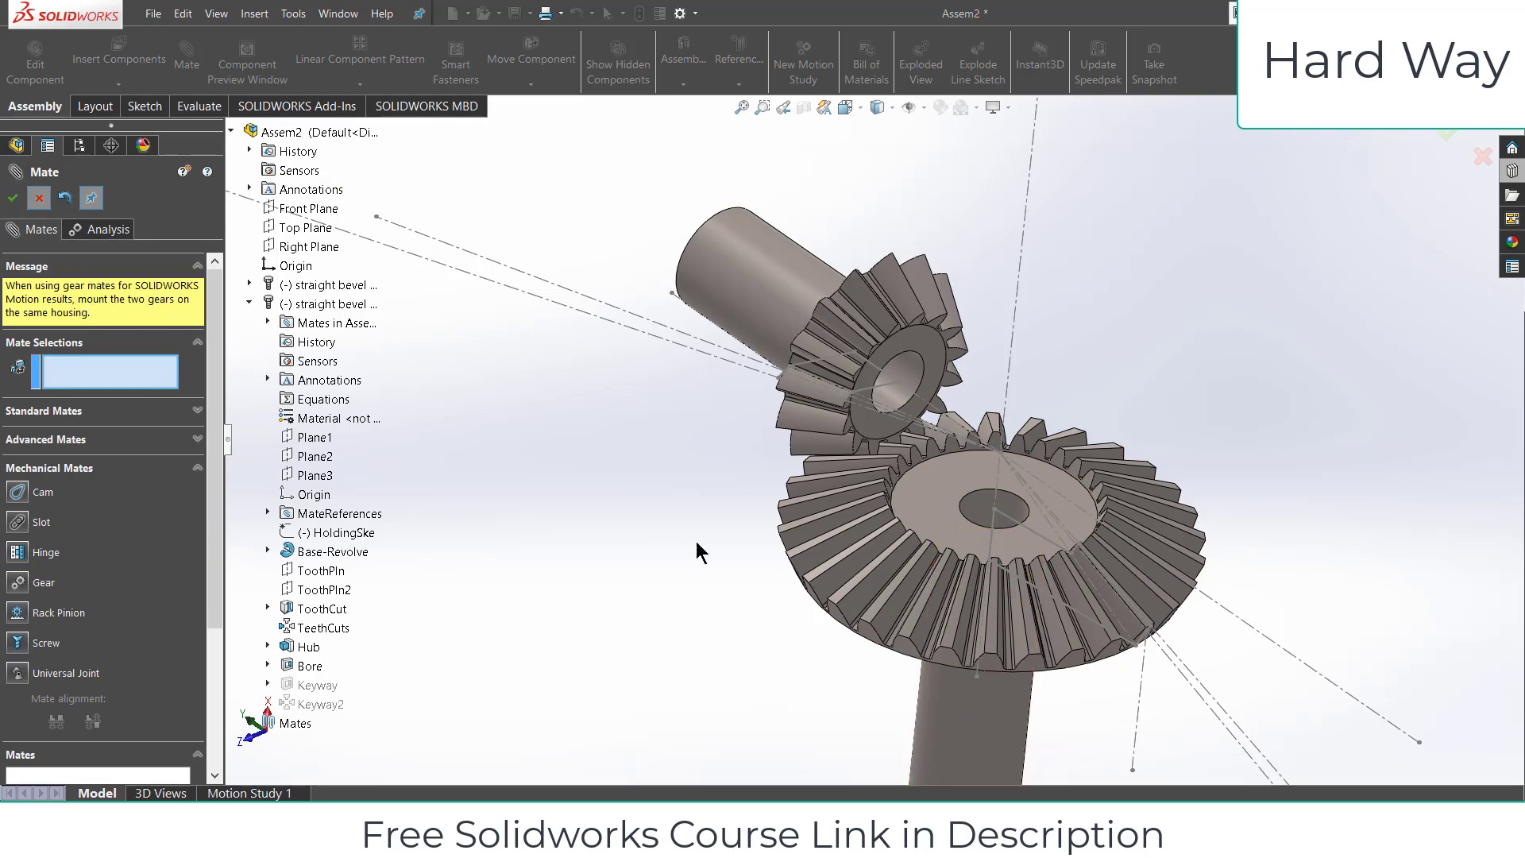
pyautogui.press('Escape')
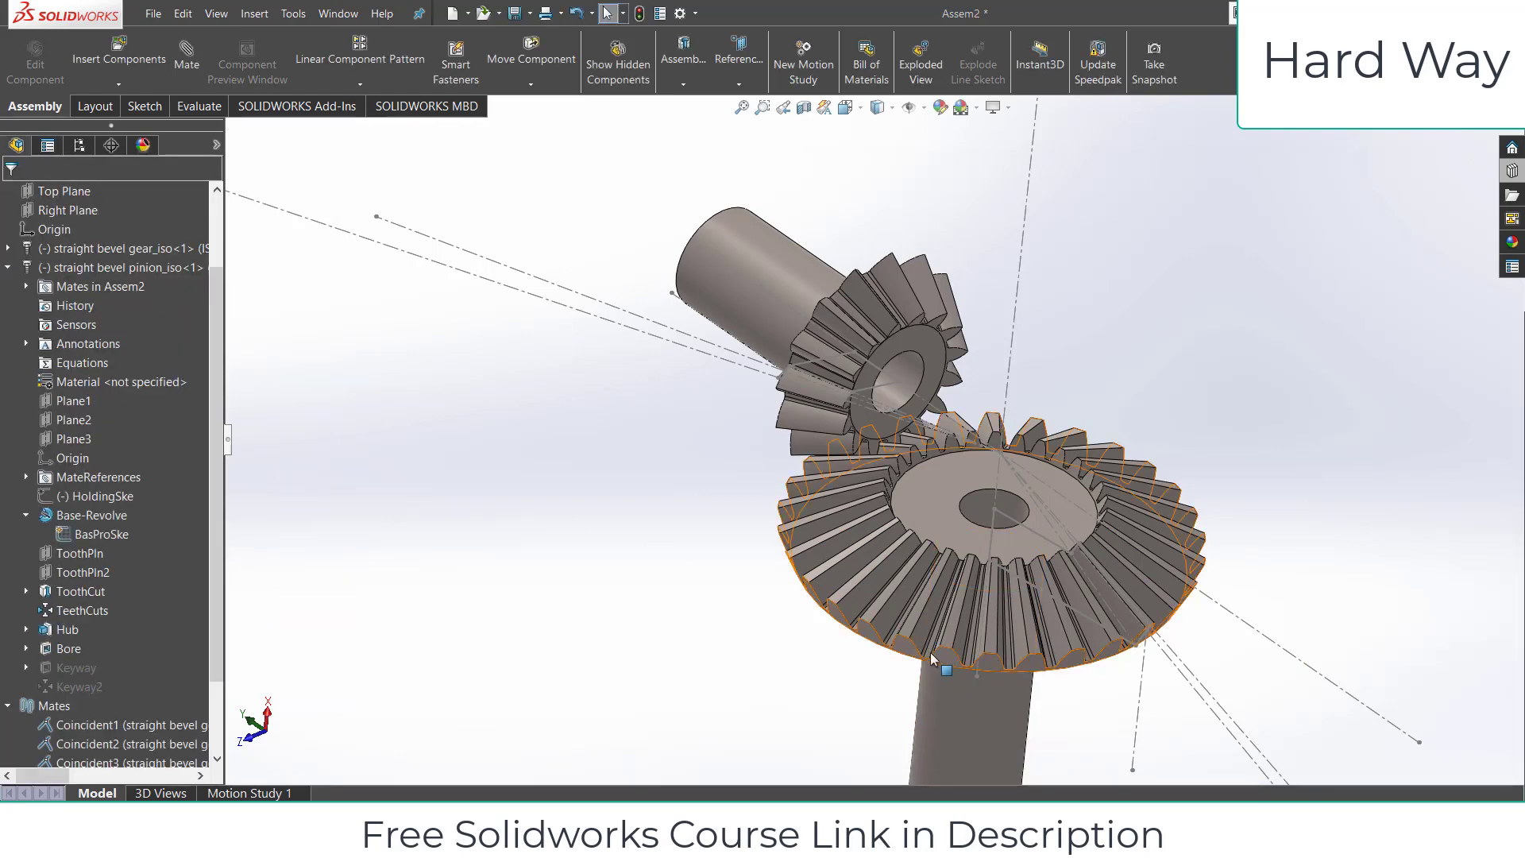
# Edit GearMate1 to a 15mm:30mm ratio and turn the gear shaft to test meshing.
pyautogui.moveTo(933, 657)
pyautogui.mouseDown()
pyautogui.moveTo(850, 627)
pyautogui.moveTo(671, 467)
pyautogui.moveTo(842, 615)
pyautogui.moveTo(925, 655)
pyautogui.mouseUp()
pyautogui.click(354, 578)
pyautogui.scroll(-2, 125, 617)
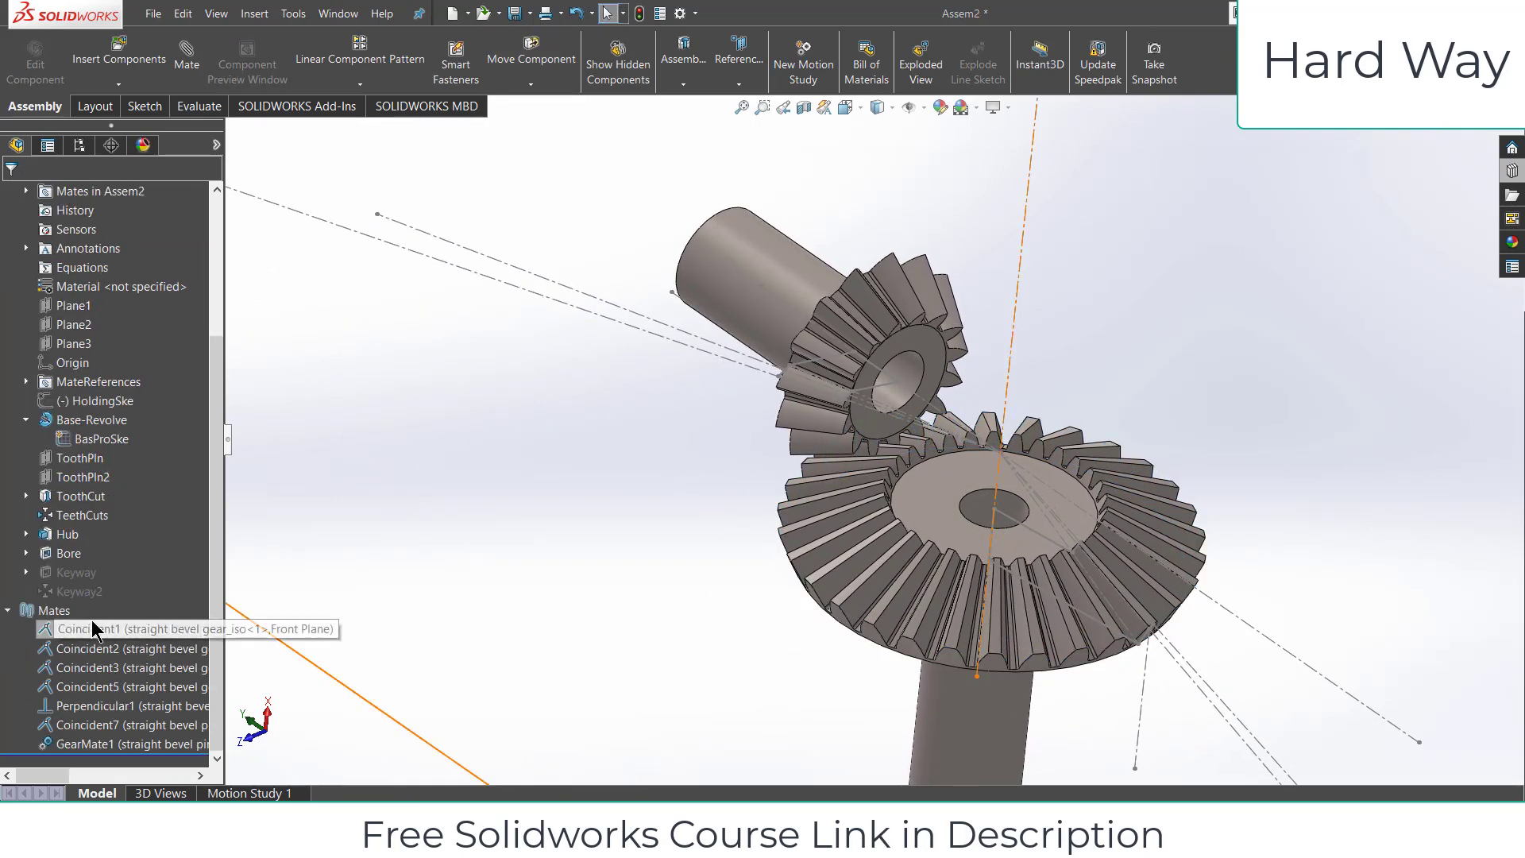
pyautogui.rightClick(85, 745)
pyautogui.click(107, 524)
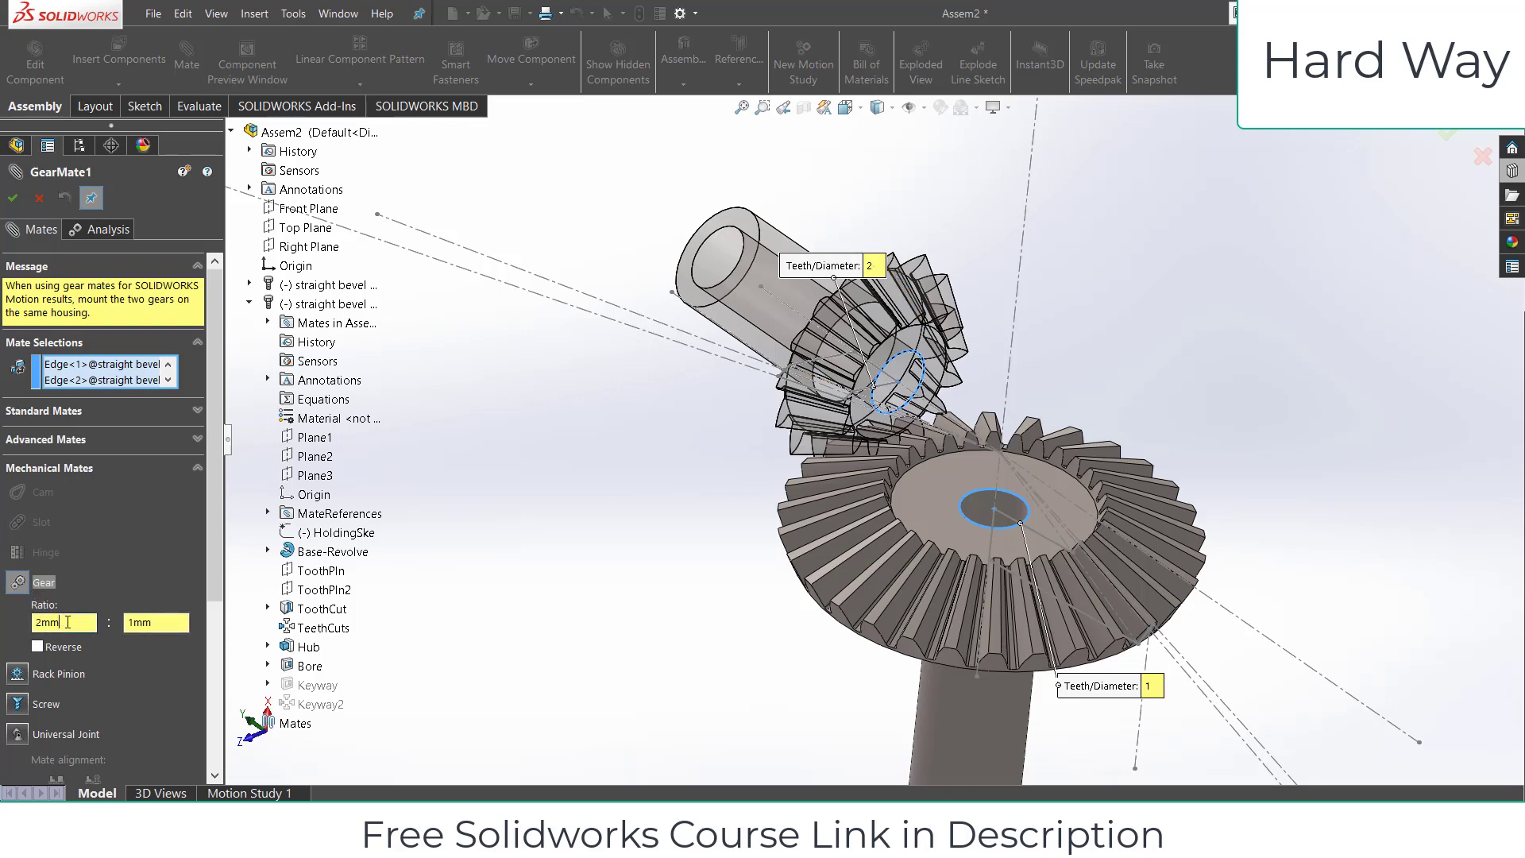
pyautogui.click(176, 620)
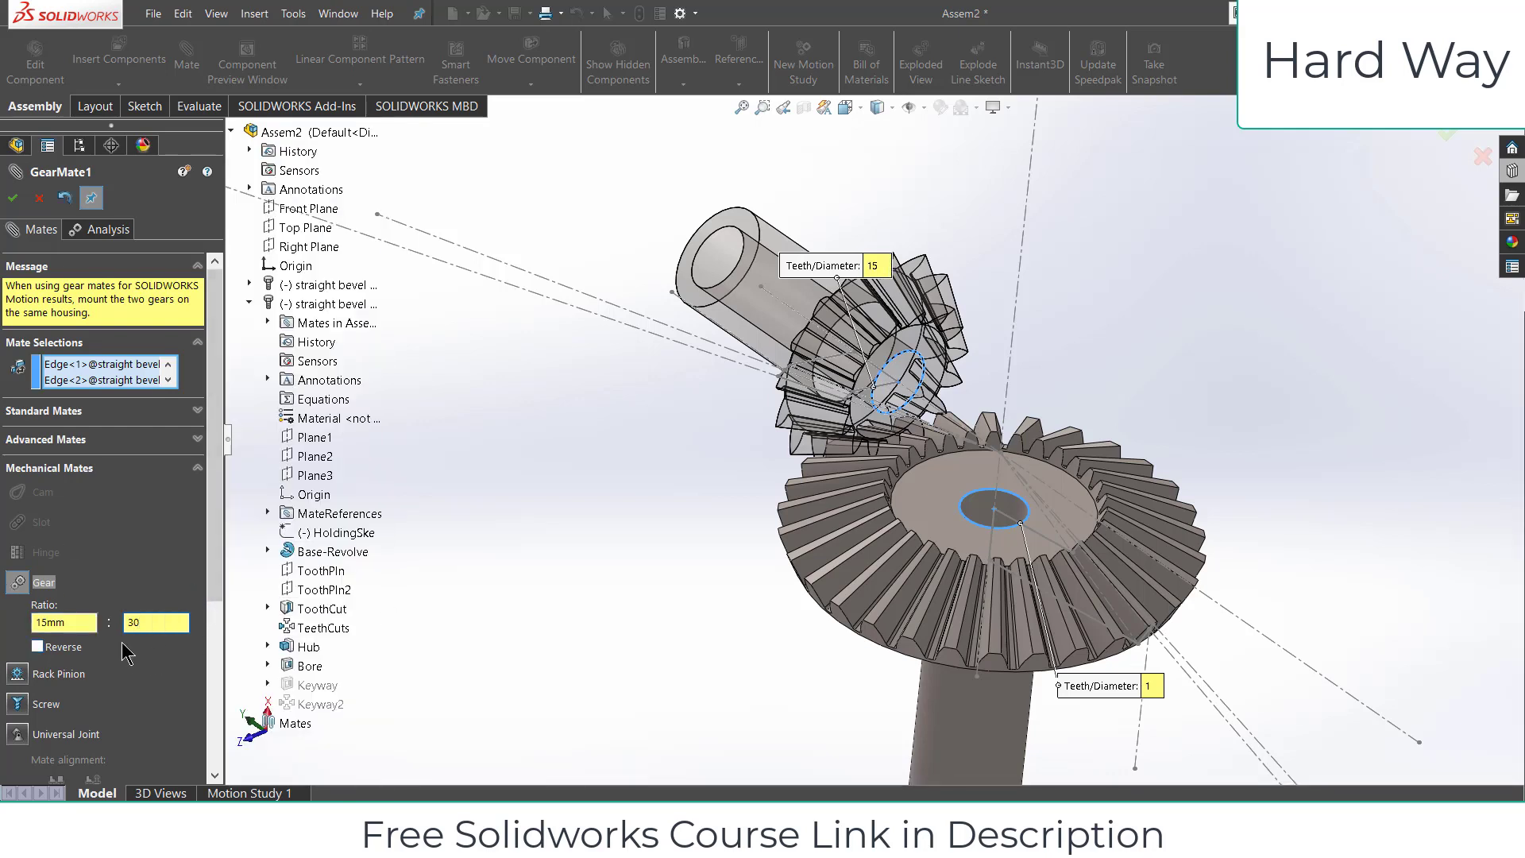
pyautogui.click(13, 198)
pyautogui.moveTo(973, 704); pyautogui.dragTo(1310, 564)
# Suppress the six mates from Coincident1 through GearMate1 in the Mates folder.
pyautogui.click(14, 198)
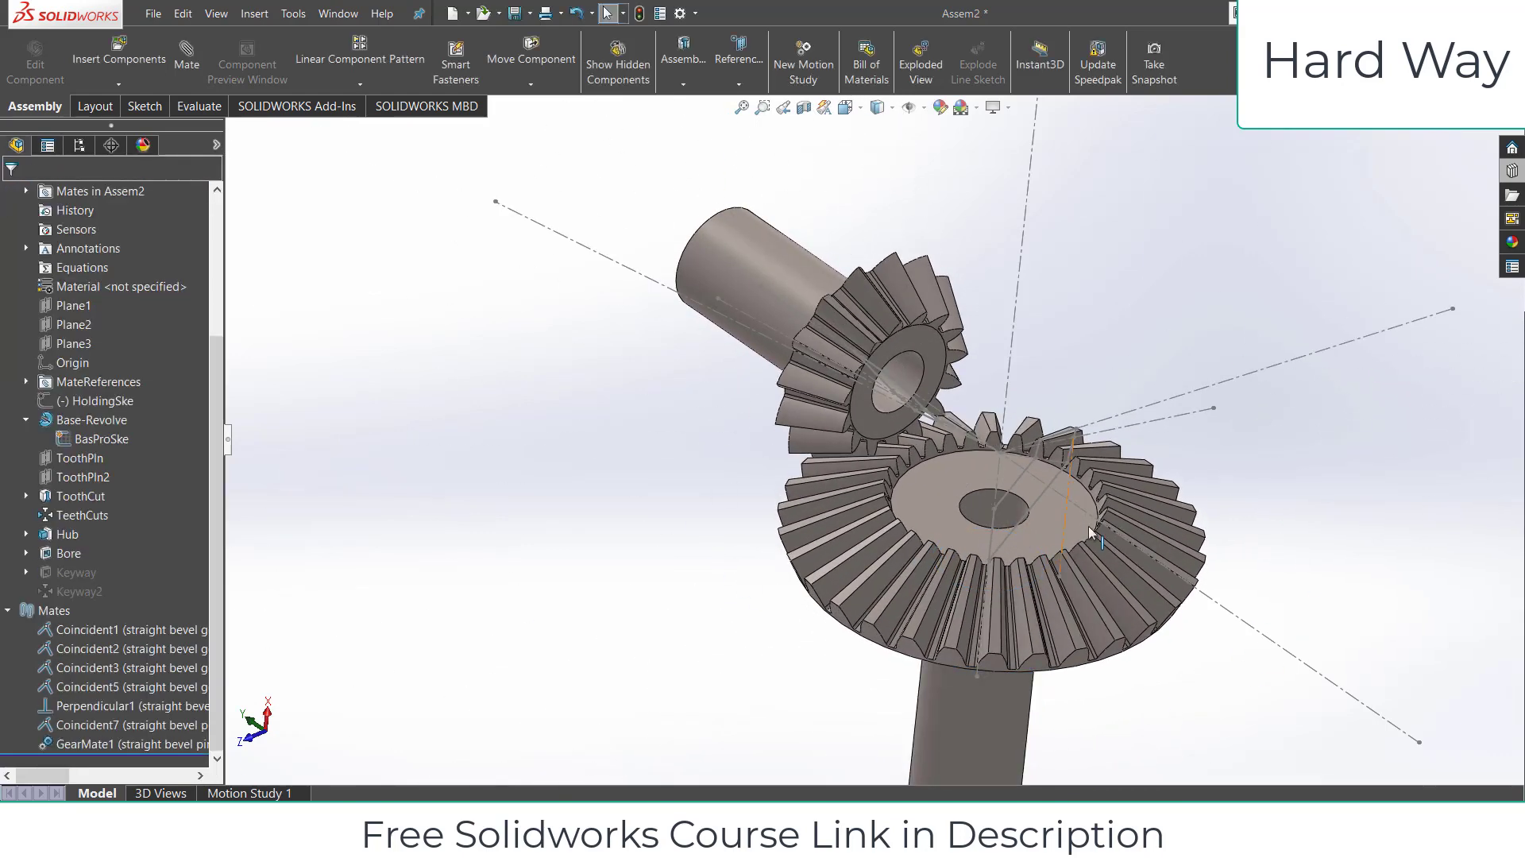
pyautogui.press('f')
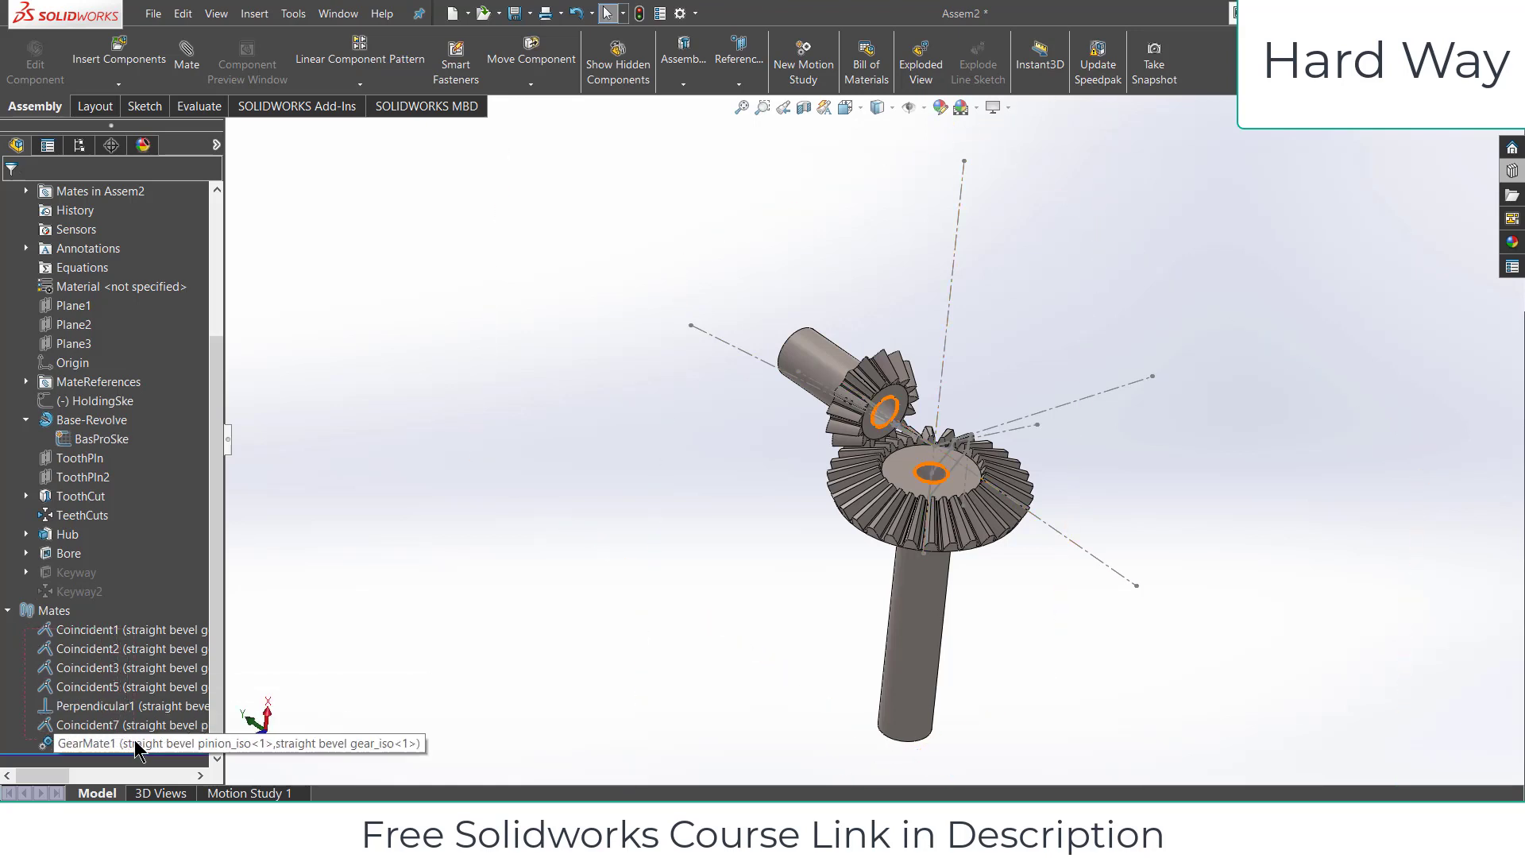
pyautogui.moveTo(142, 754); pyautogui.dragTo(142, 753)
pyautogui.rightClick(117, 679)
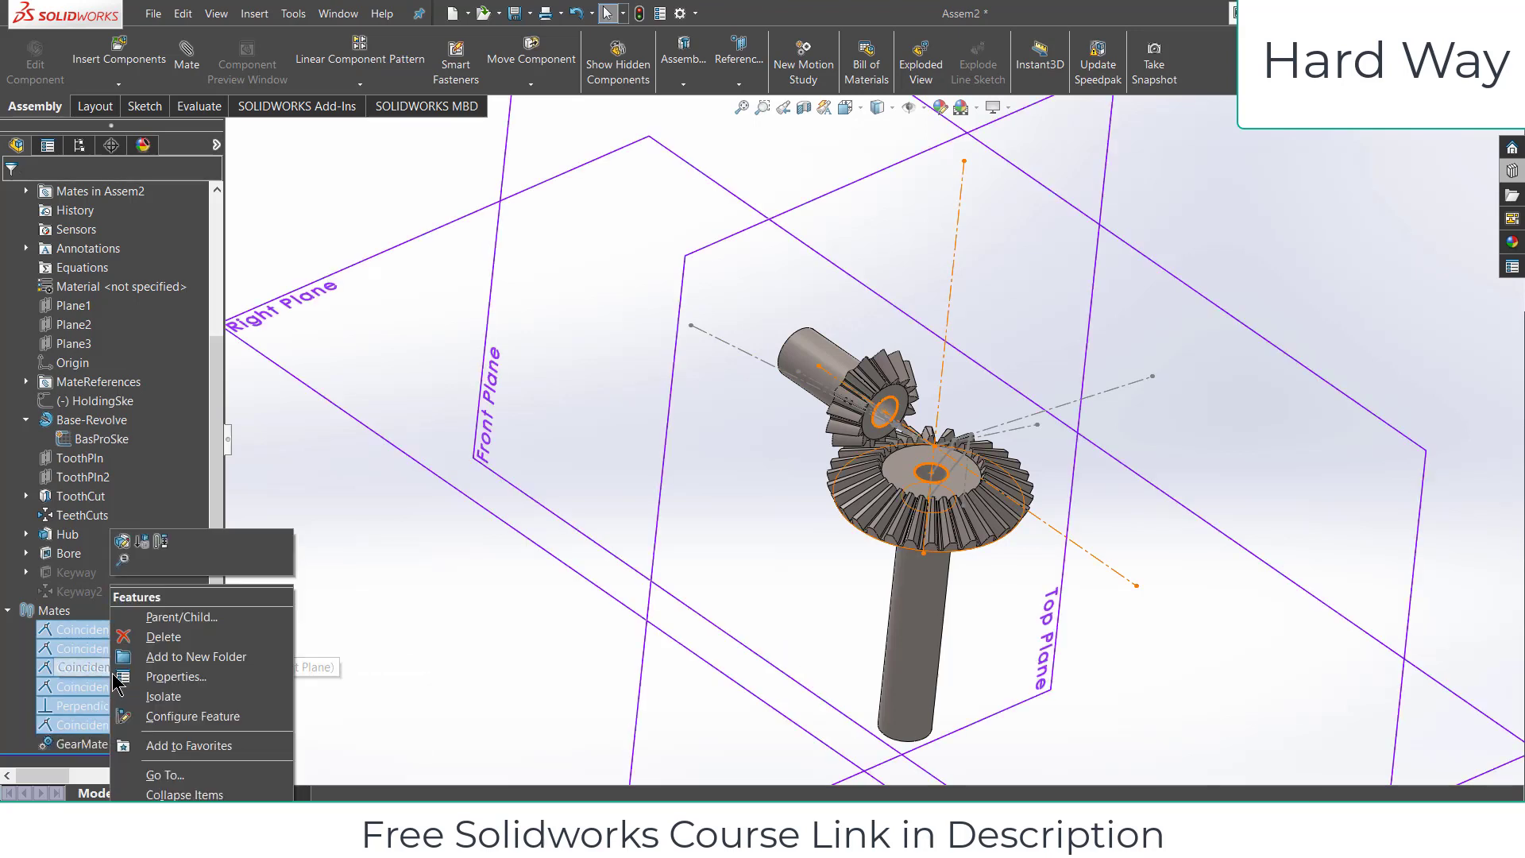
pyautogui.click(141, 548)
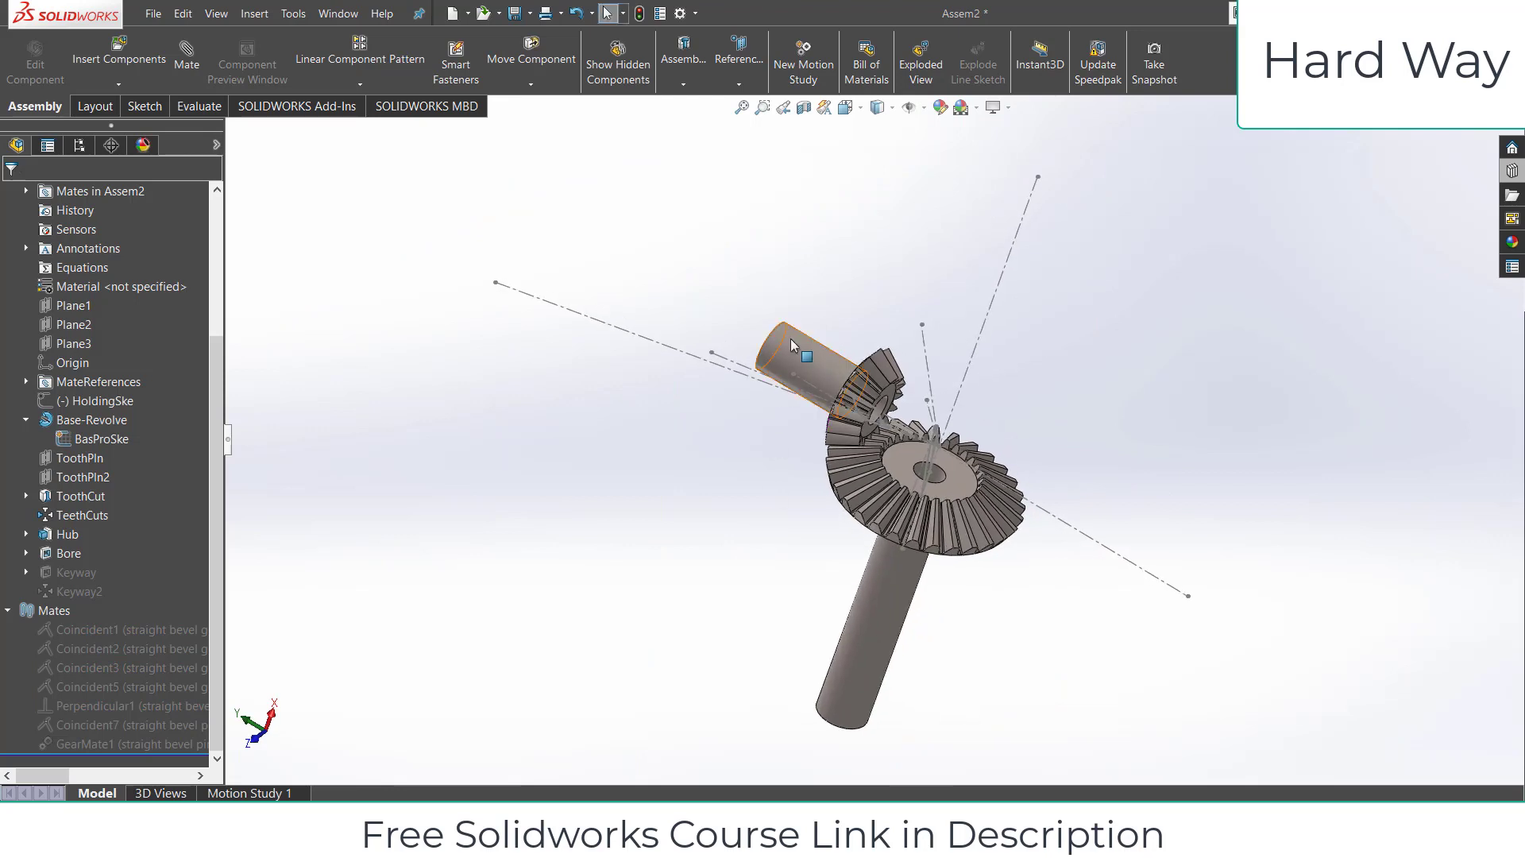
# Start a new sketch on the assembly's Front Plane.
pyautogui.click(777, 318)
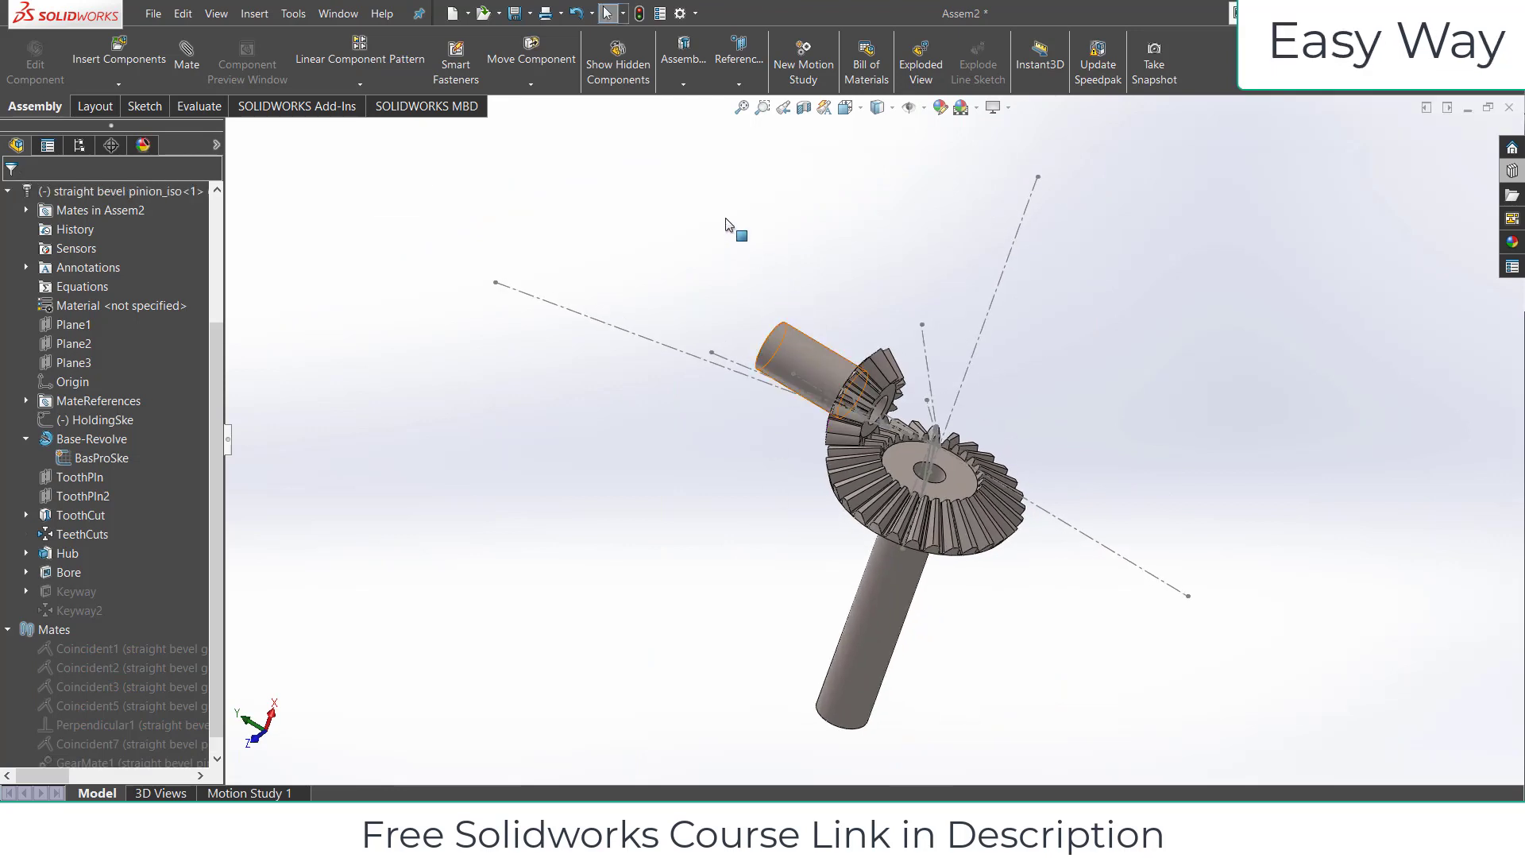
pyautogui.scroll(-2, 897, 326)
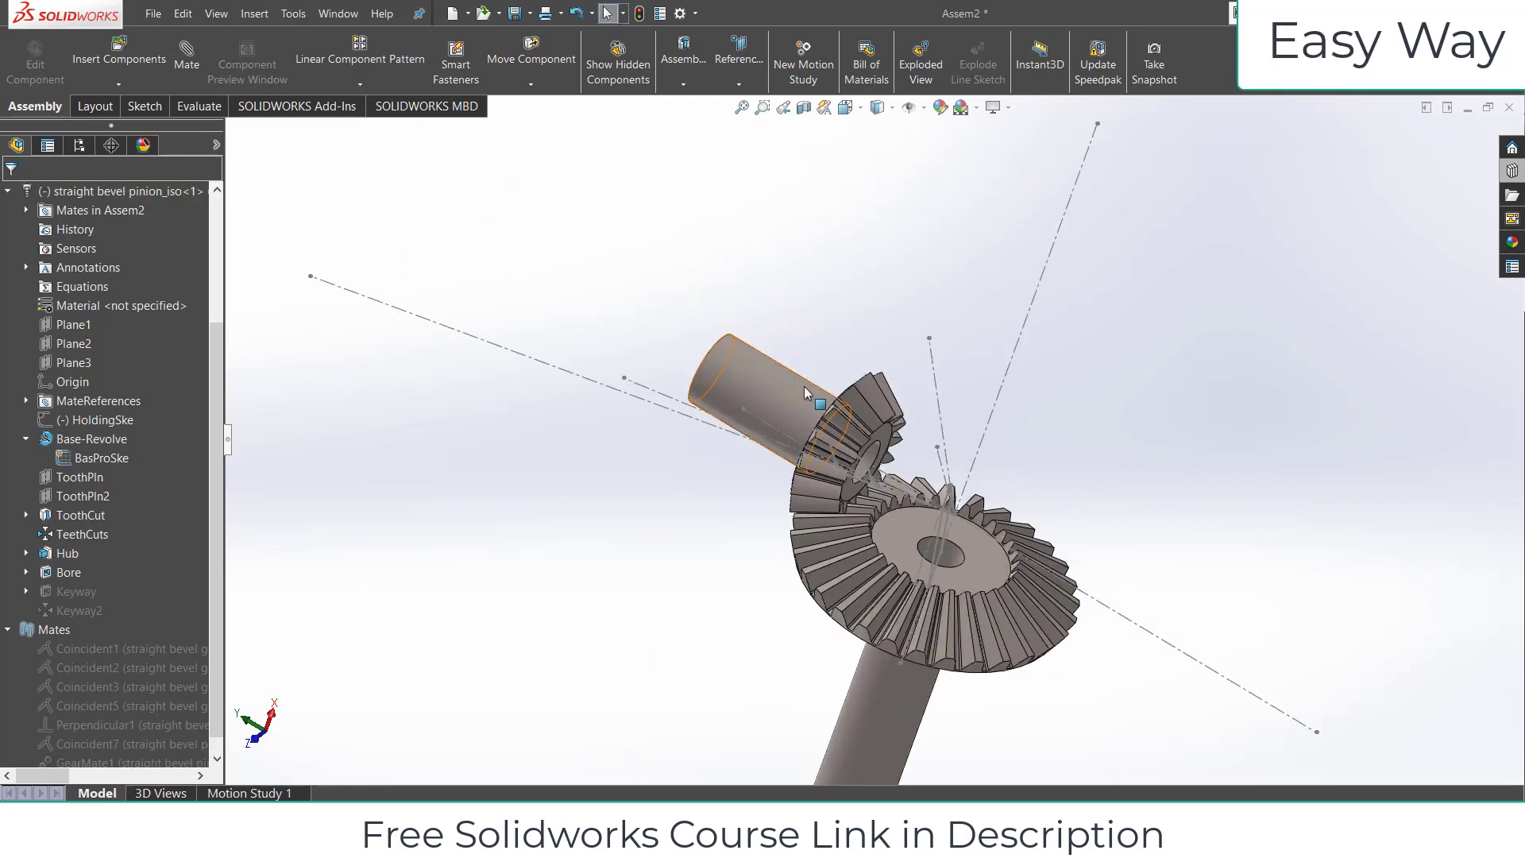
pyautogui.moveTo(880, 294); pyautogui.dragTo(596, 367)
pyautogui.scroll(3, 63, 389)
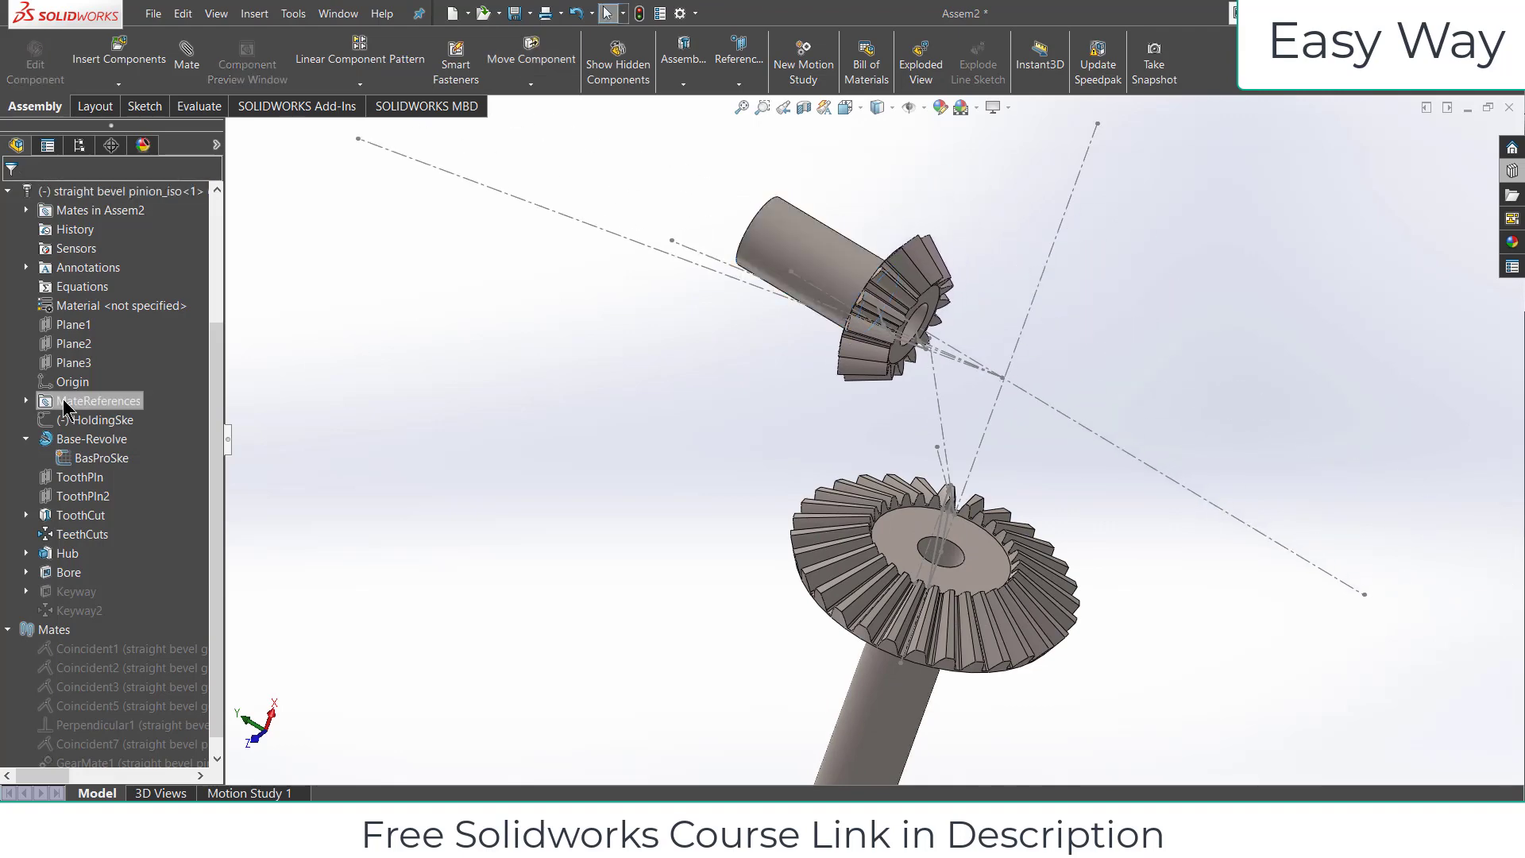
pyautogui.click(62, 268)
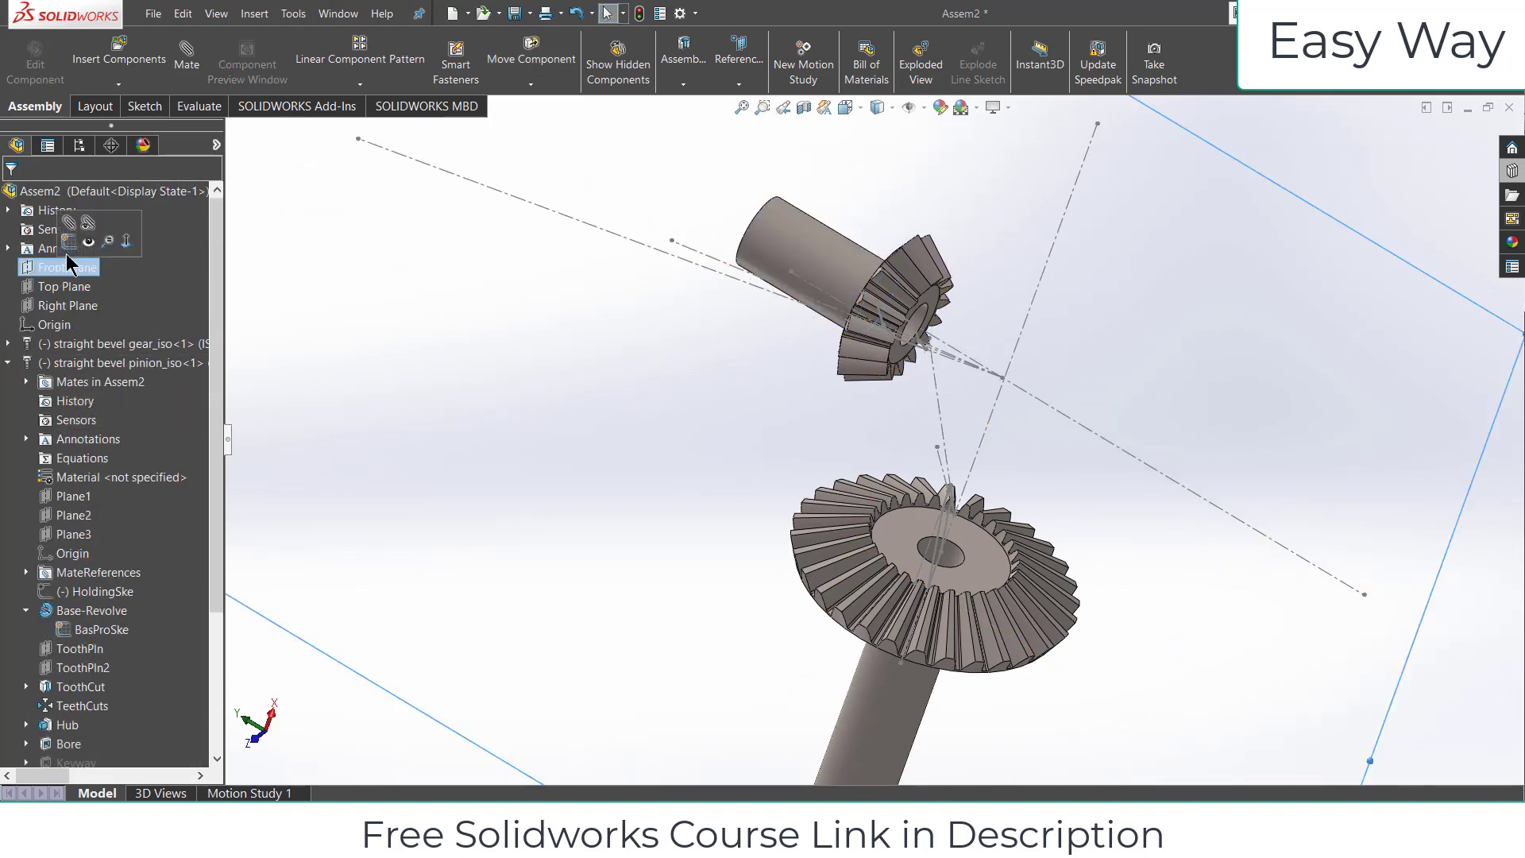
pyautogui.click(69, 241)
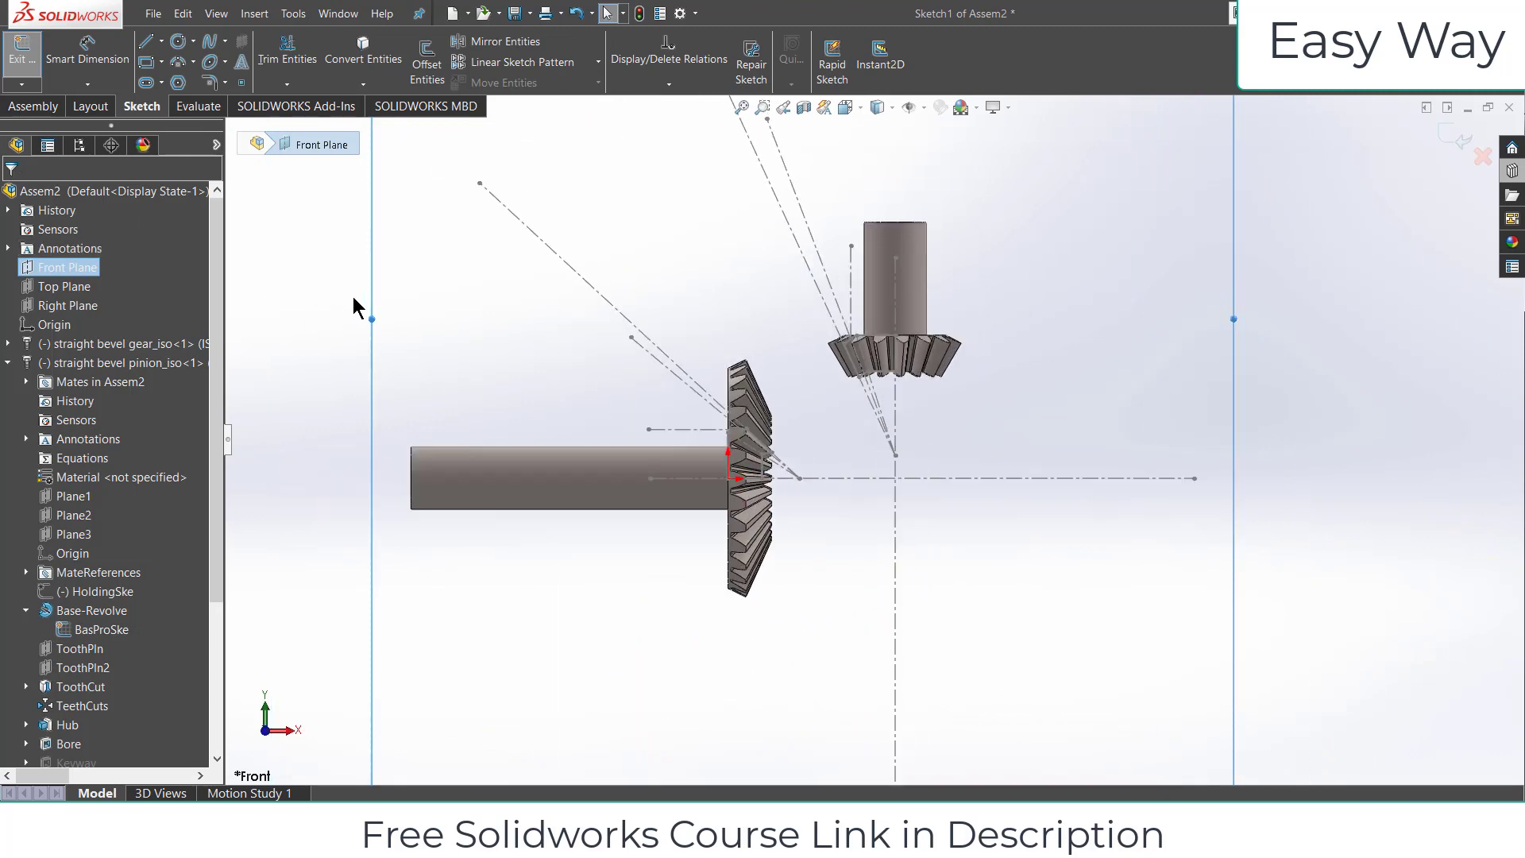
# Draw a horizontal line along the shaft centreline meeting a vertical line below the gear, then exit.
pyautogui.click(147, 41)
pyautogui.click(650, 478)
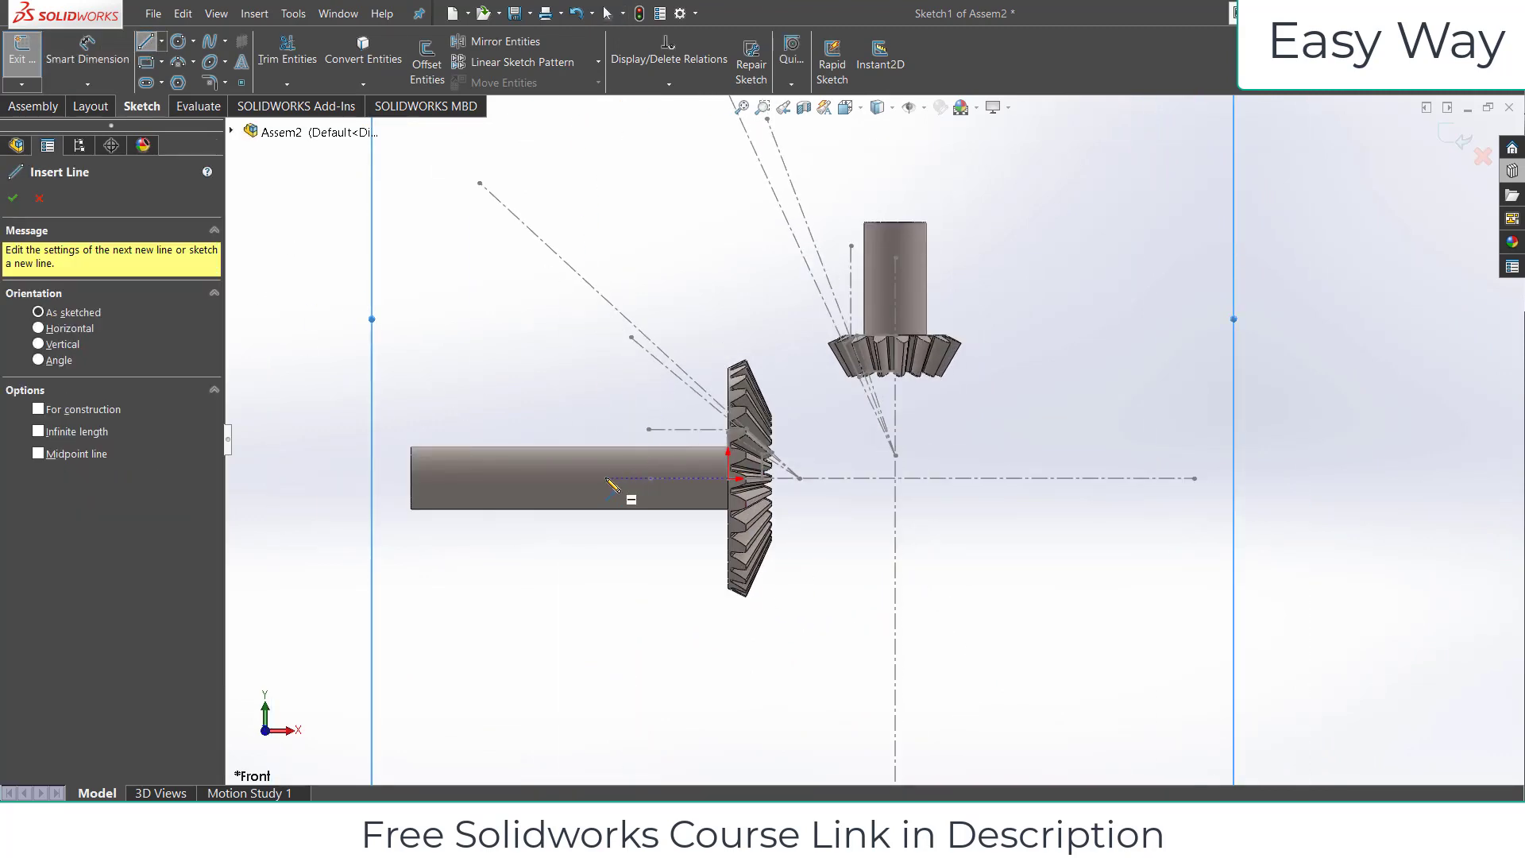
pyautogui.click(602, 478)
pyautogui.click(728, 479)
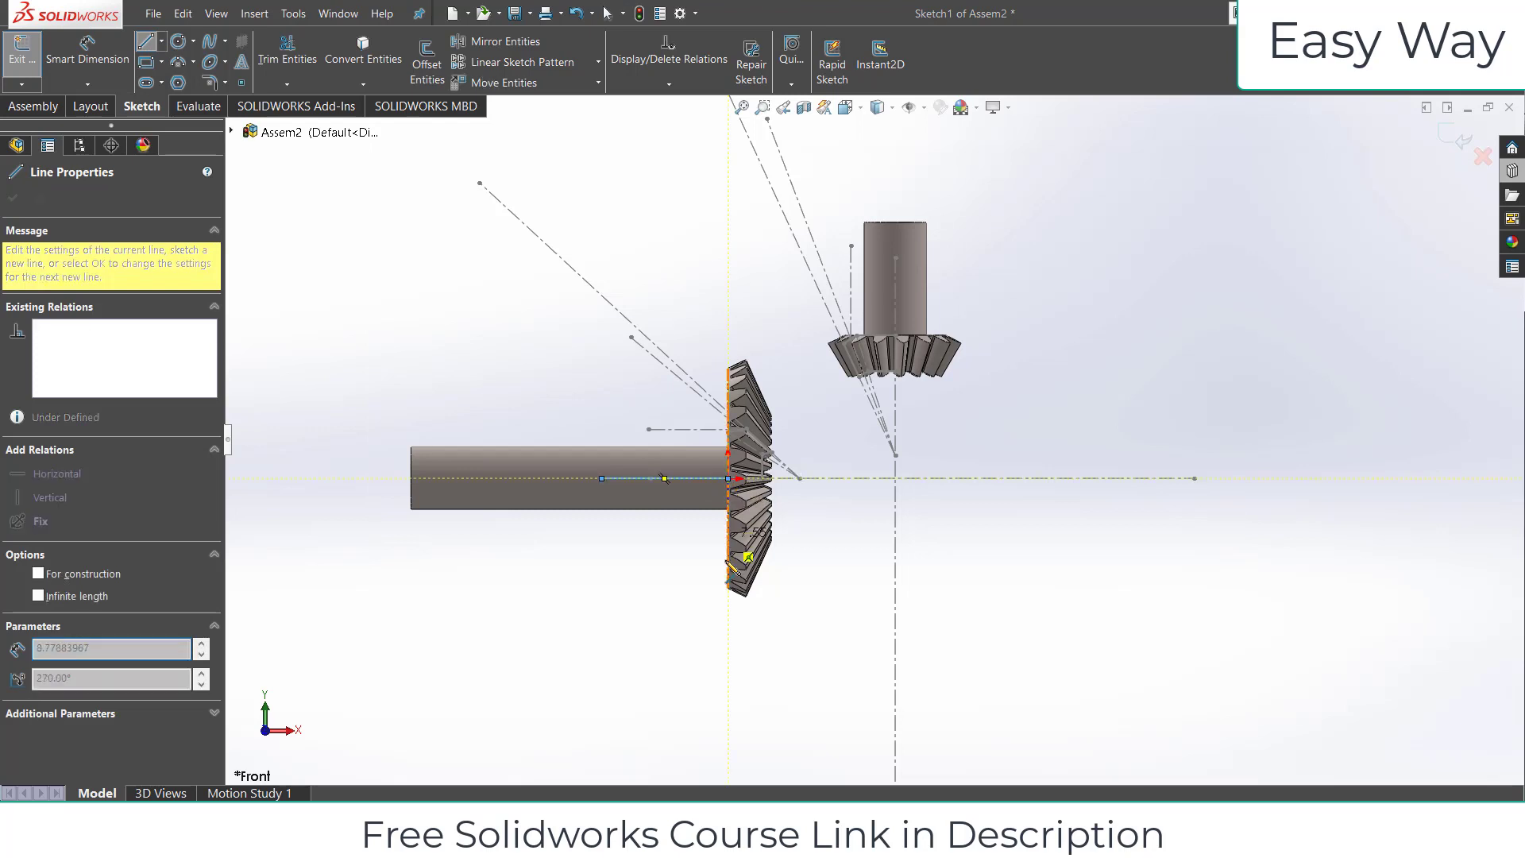
pyautogui.click(728, 606)
pyautogui.press('Escape')
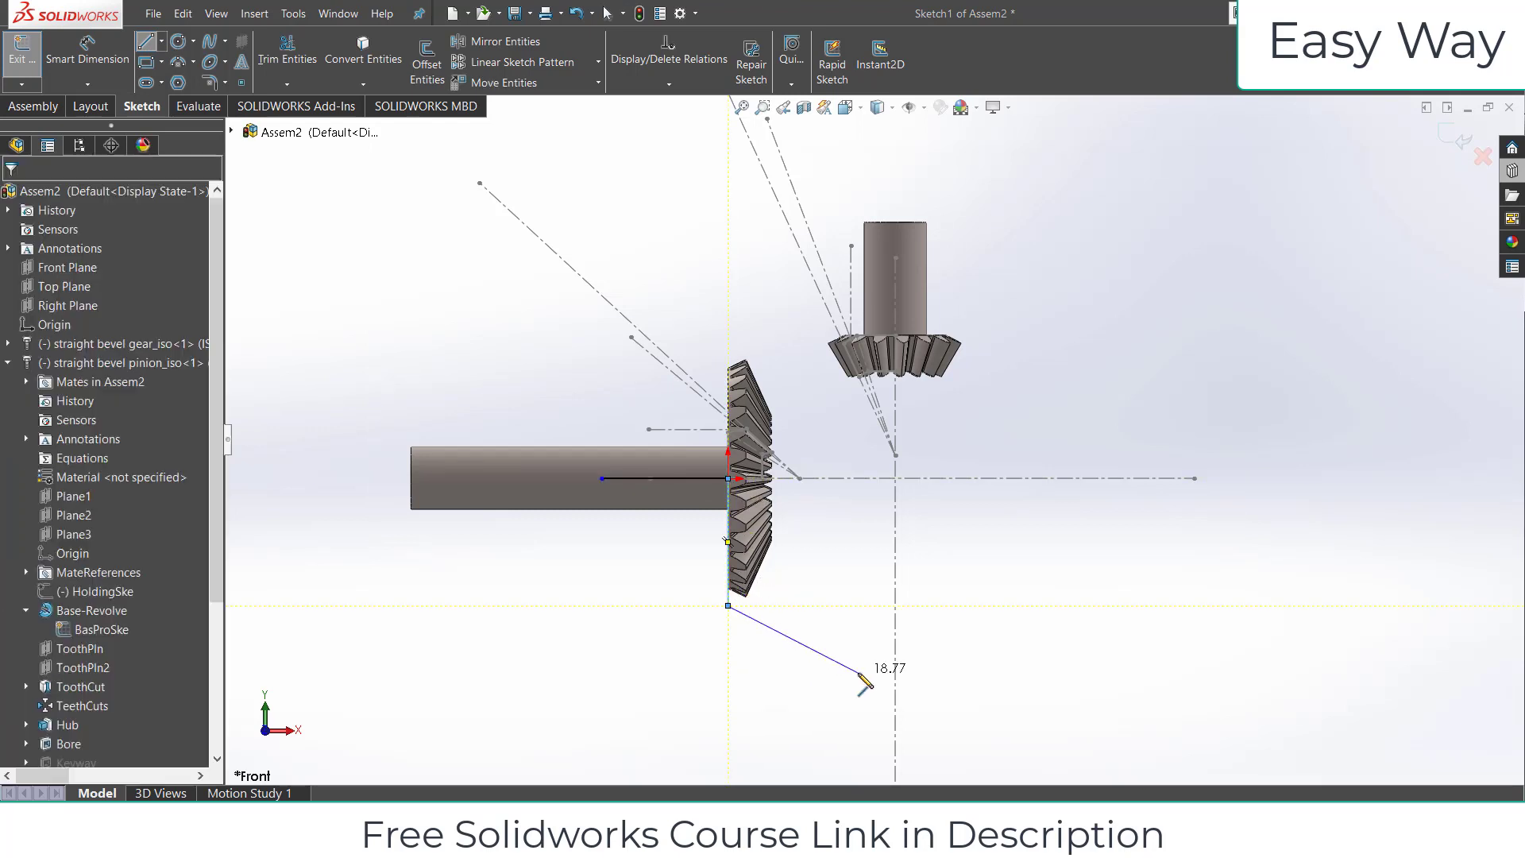
pyautogui.click(1451, 141)
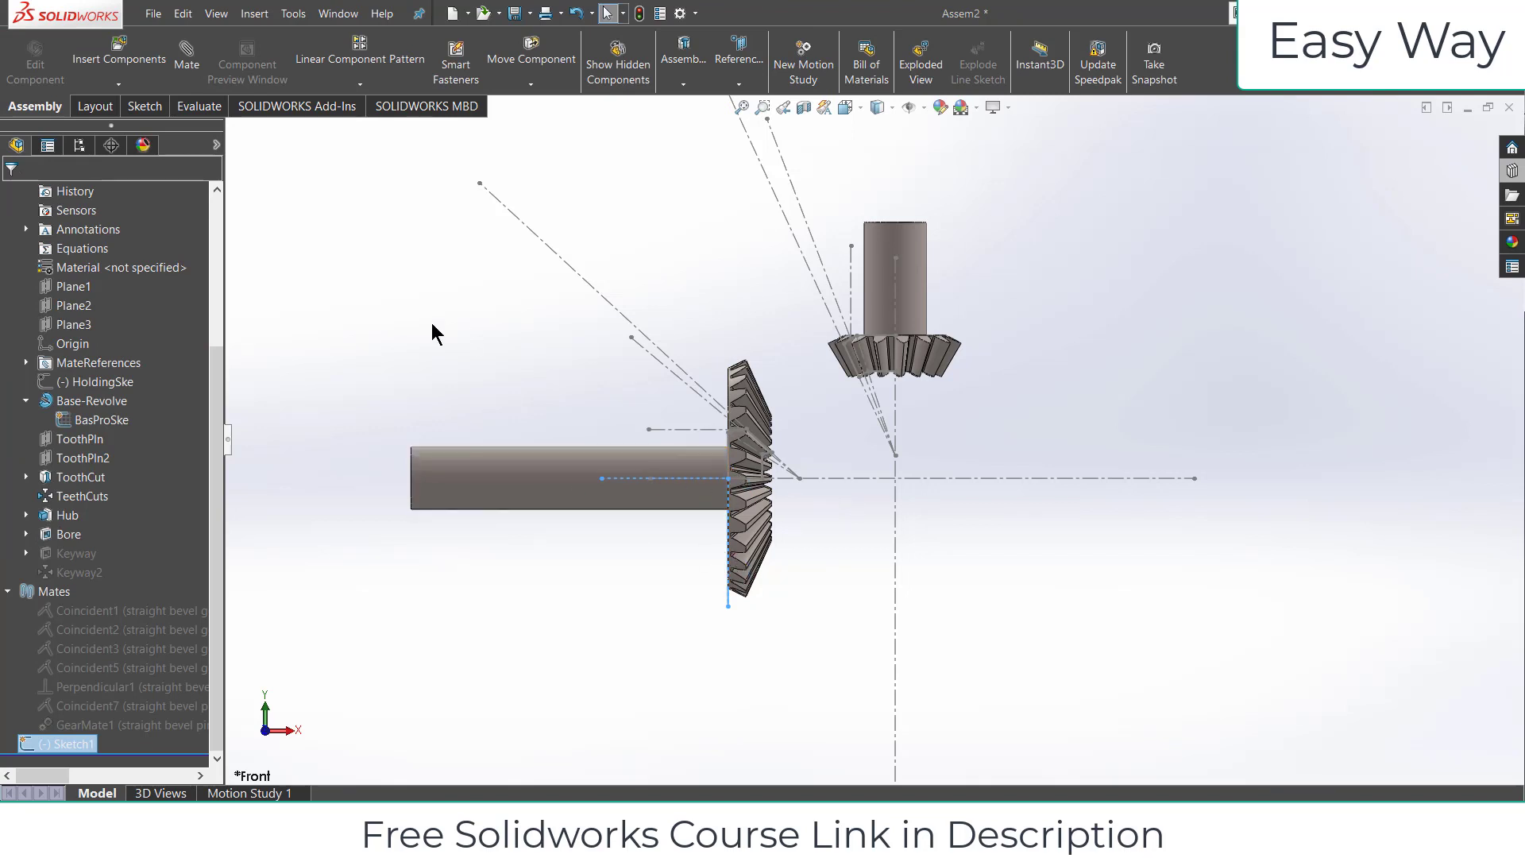
# Make the gear shaft's face concentric with the sketch's vertical line.
pyautogui.moveTo(354, 384); pyautogui.dragTo(358, 418)
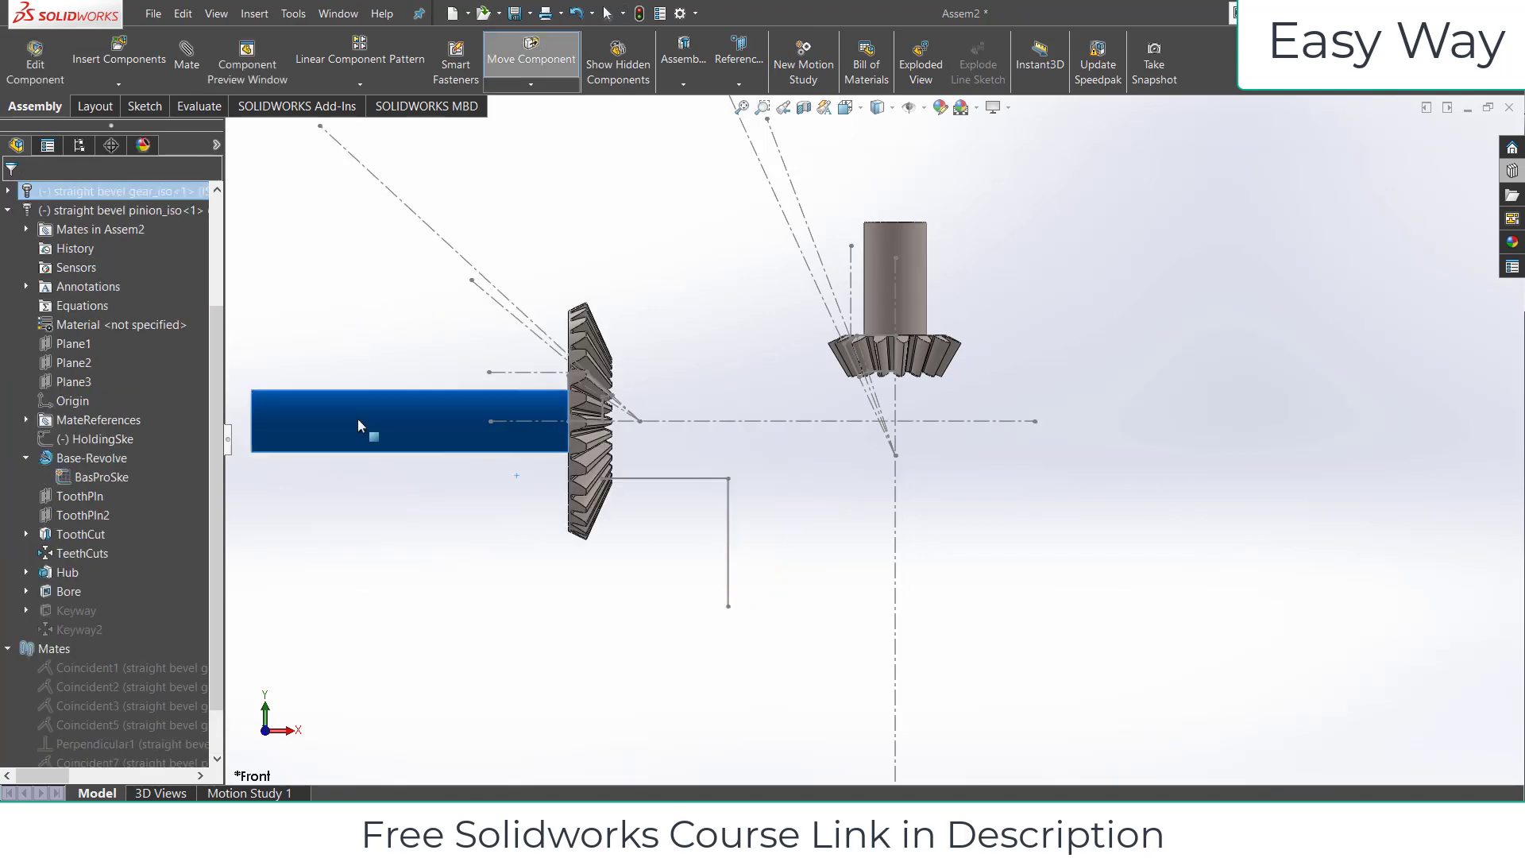
pyautogui.click(500, 667)
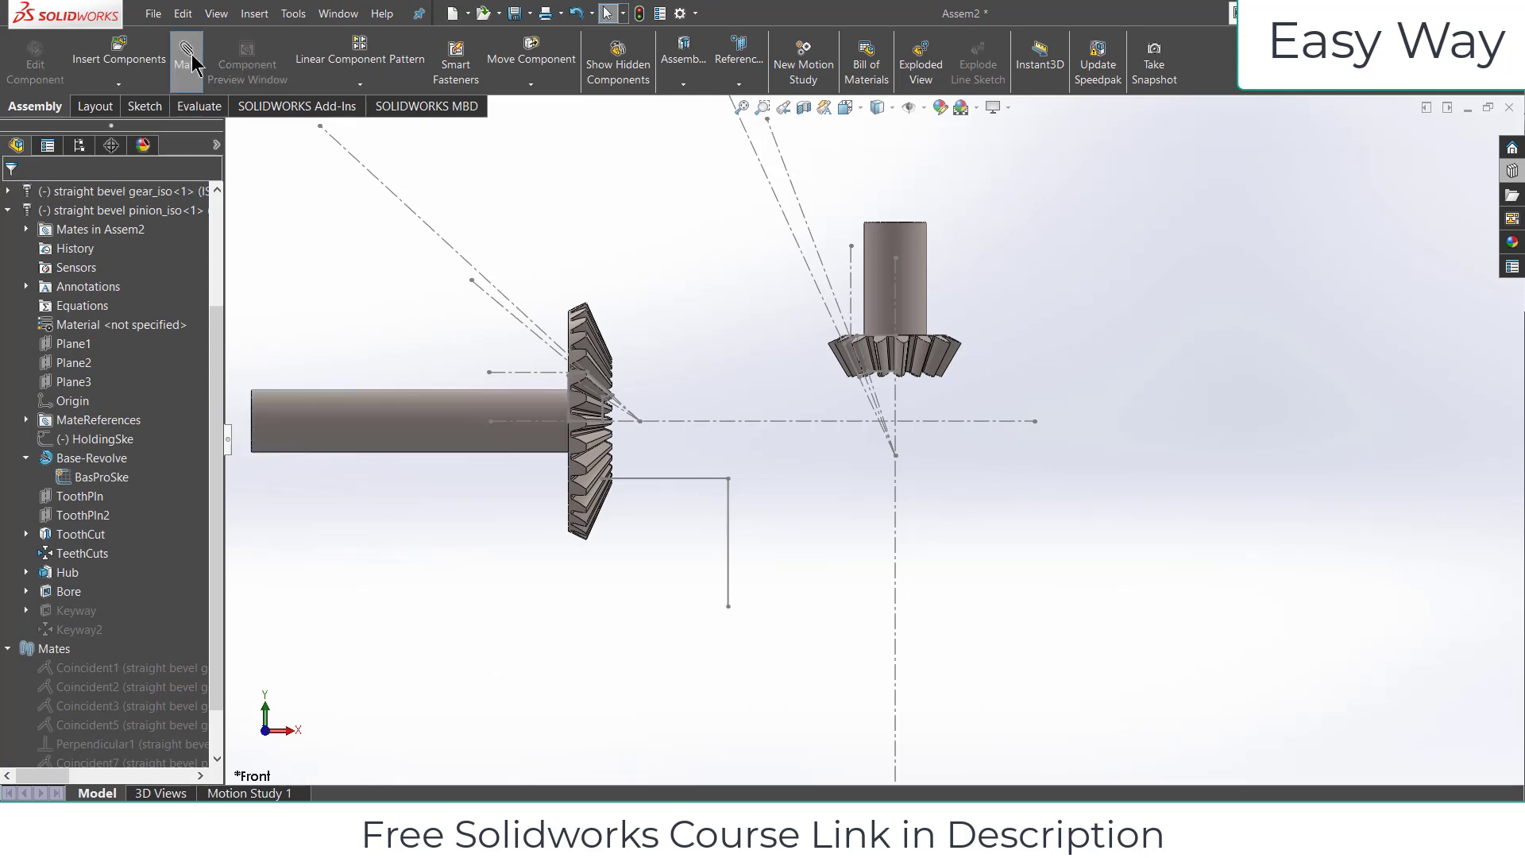
pyautogui.click(444, 422)
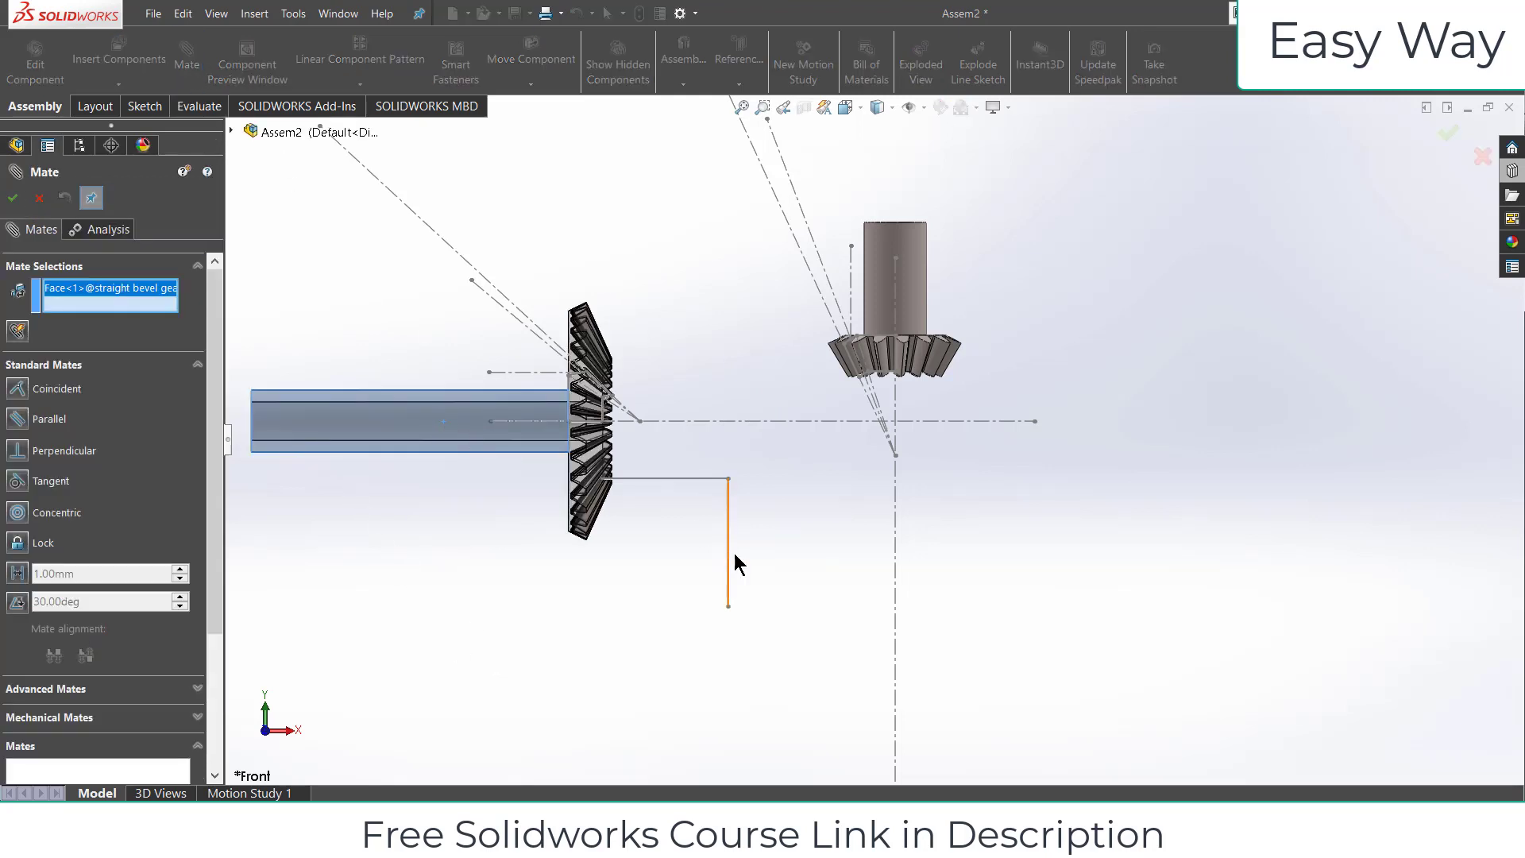
pyautogui.click(729, 556)
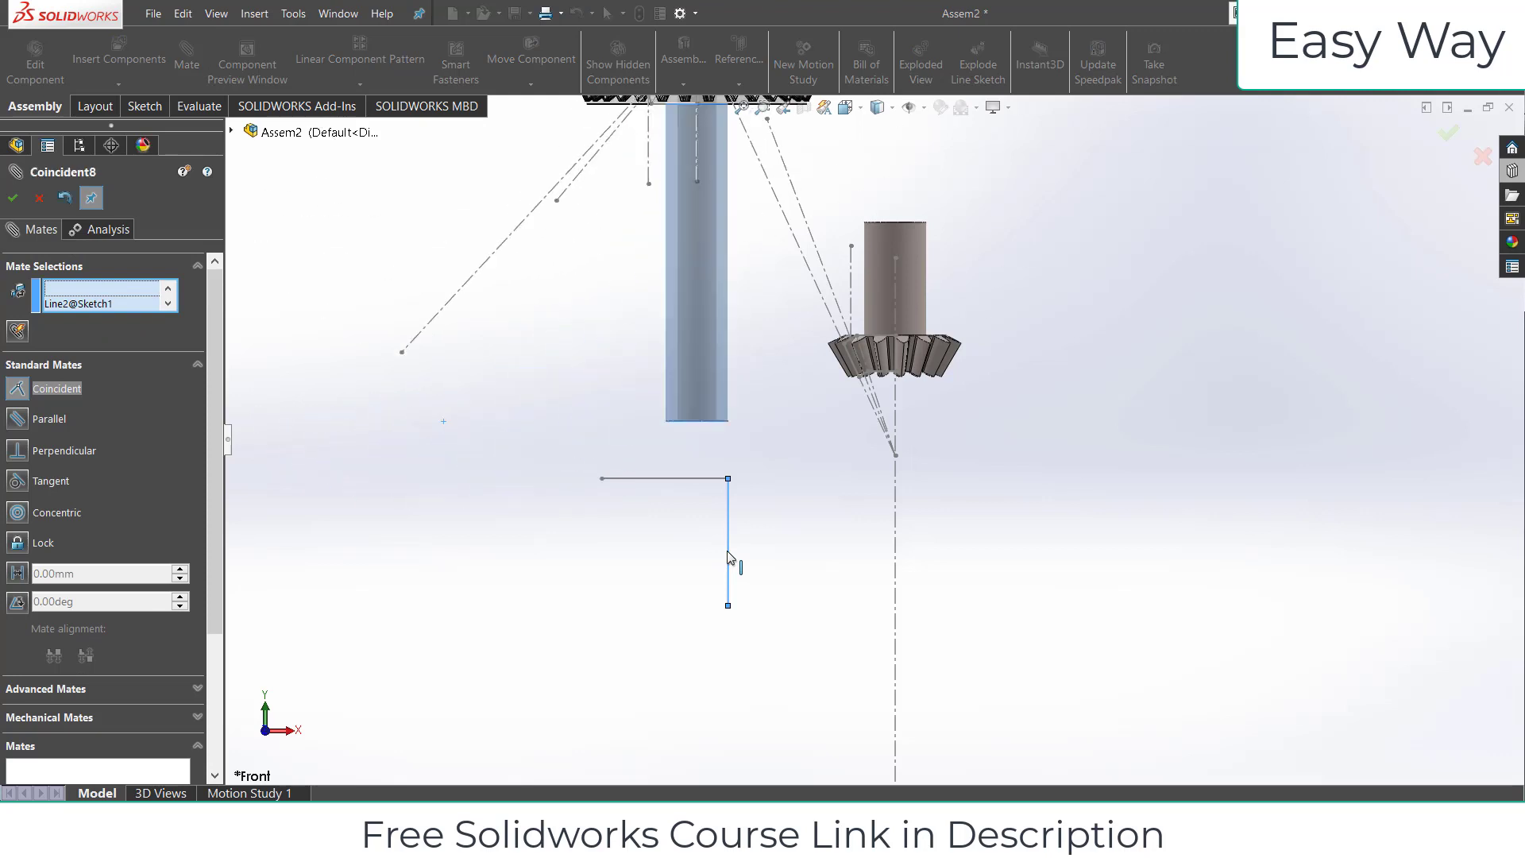
pyautogui.click(582, 580)
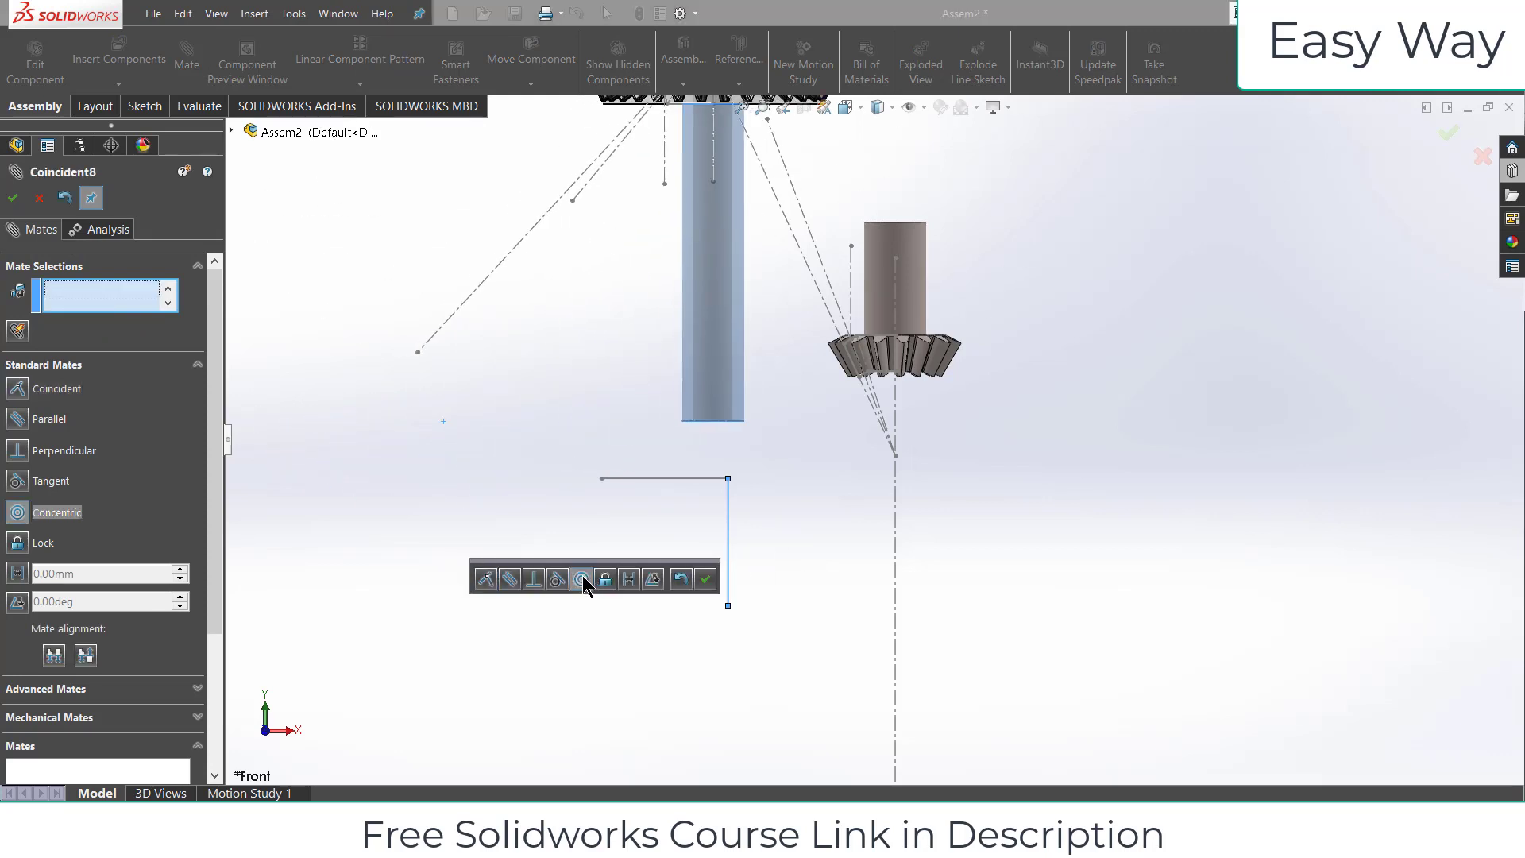
pyautogui.click(732, 580)
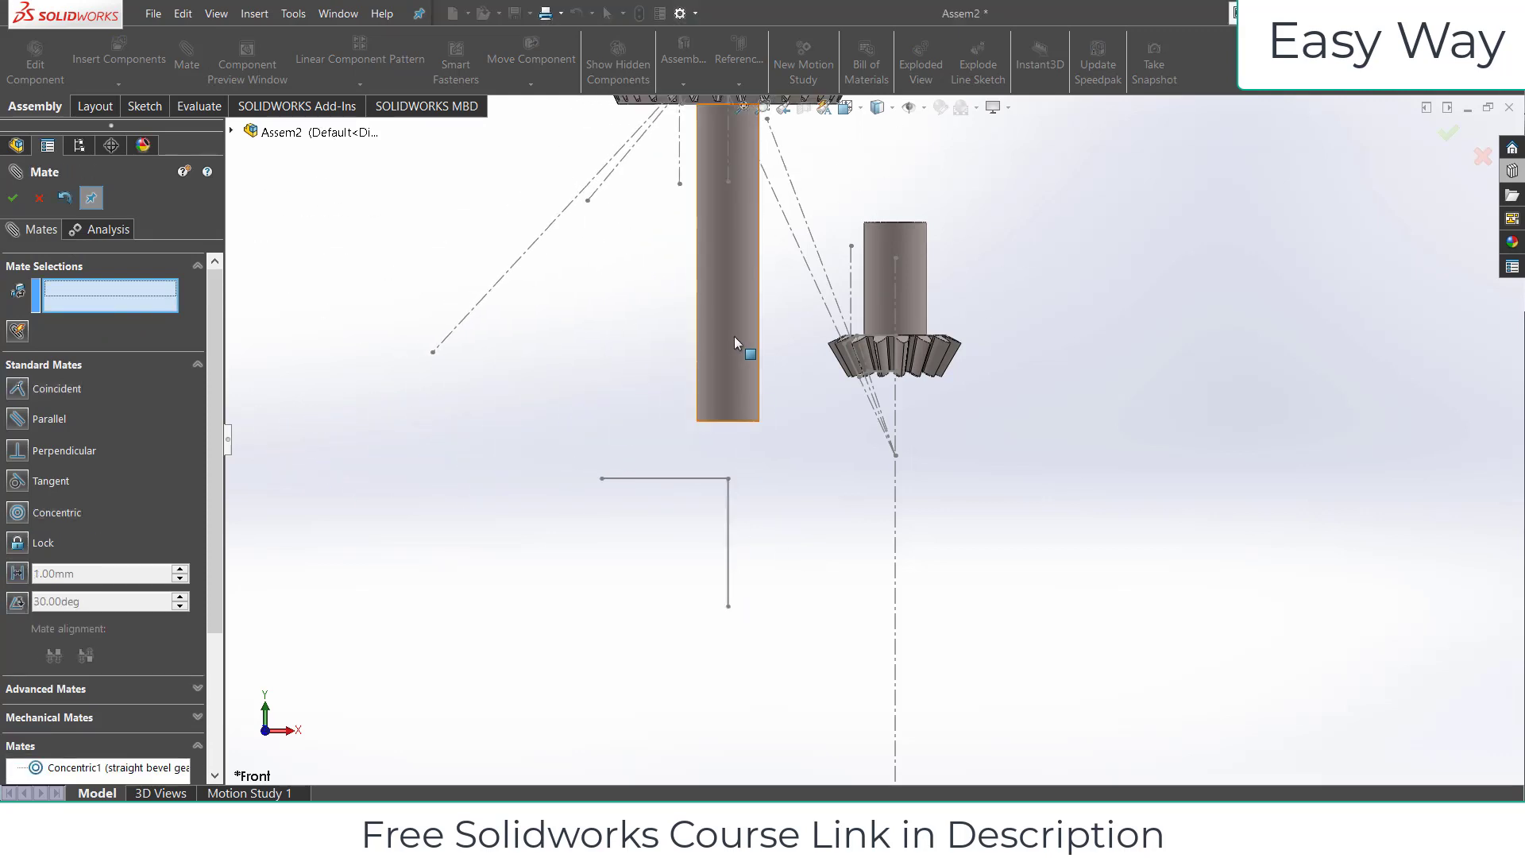
# Slide the gear down along the vertical line and close the mate panel.
pyautogui.moveTo(734, 336); pyautogui.dragTo(765, 545)
pyautogui.moveTo(766, 545); pyautogui.dragTo(779, 453, button='middle')
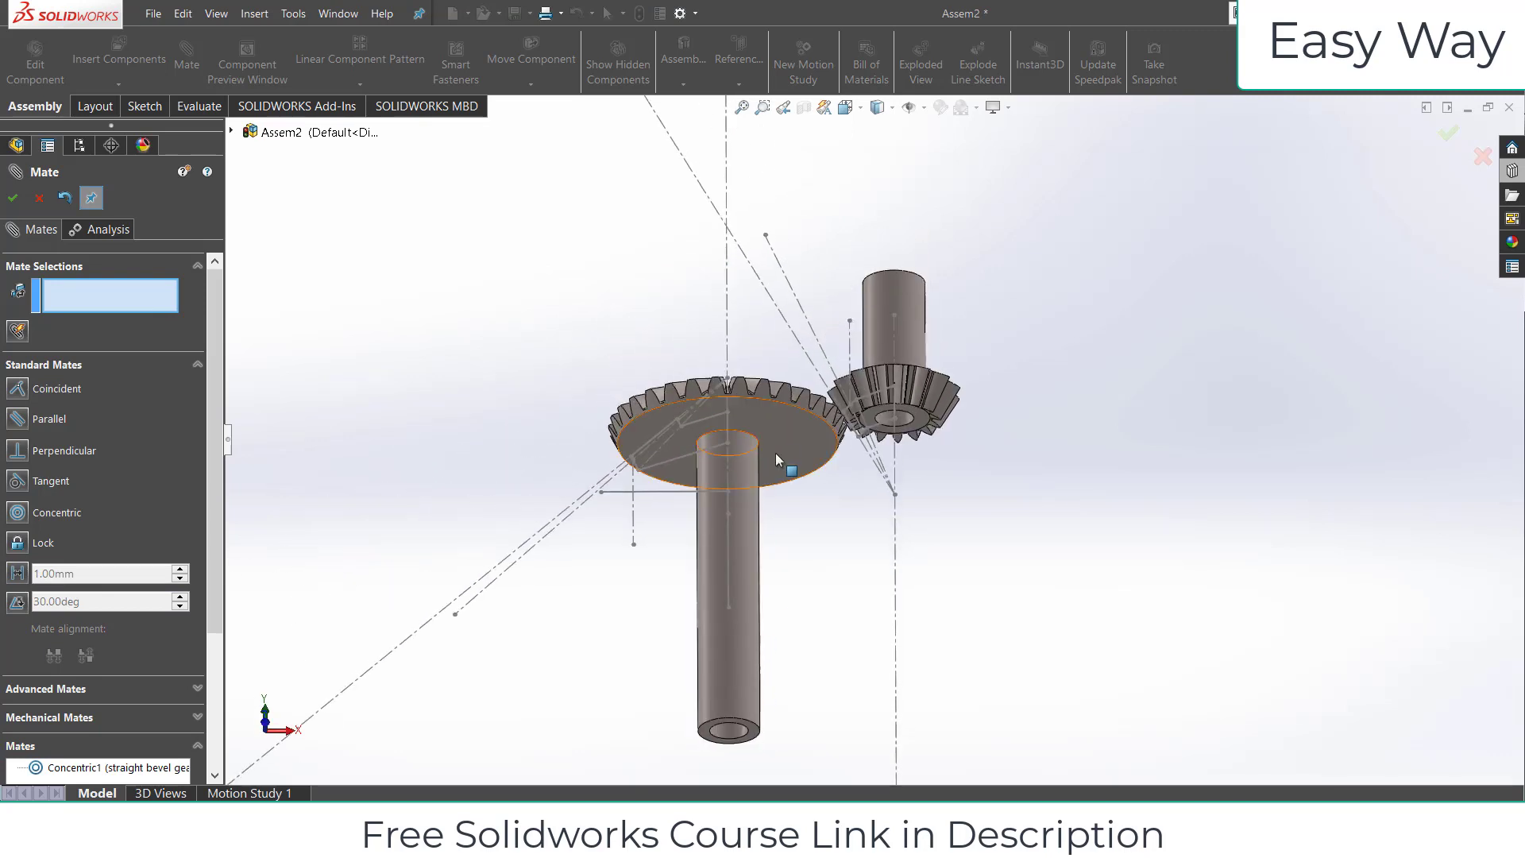
pyautogui.click(778, 447)
pyautogui.click(230, 132)
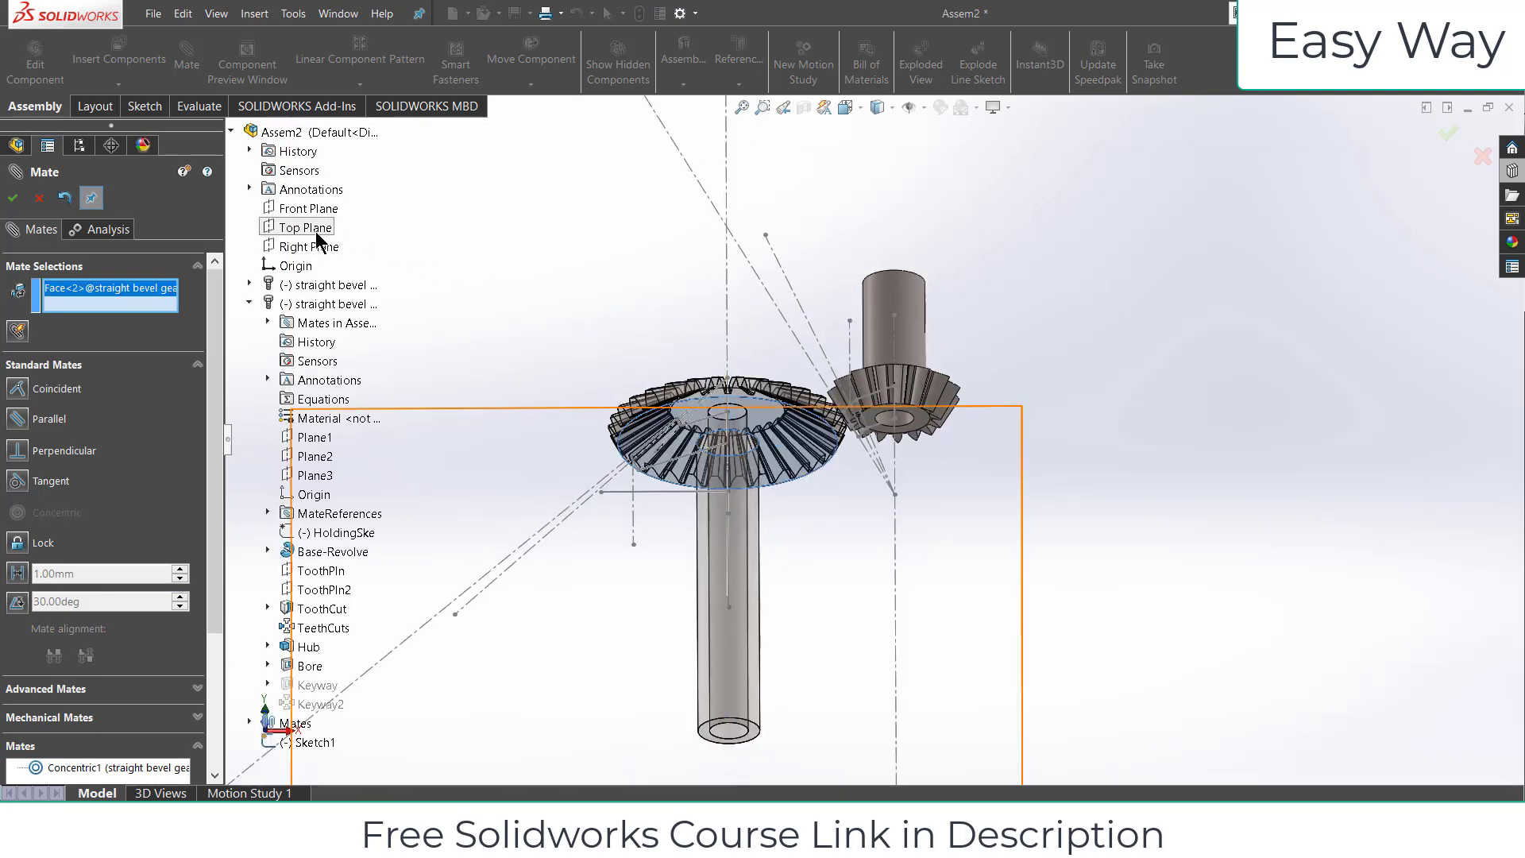
pyautogui.moveTo(1157, 551); pyautogui.dragTo(1155, 618, button='middle')
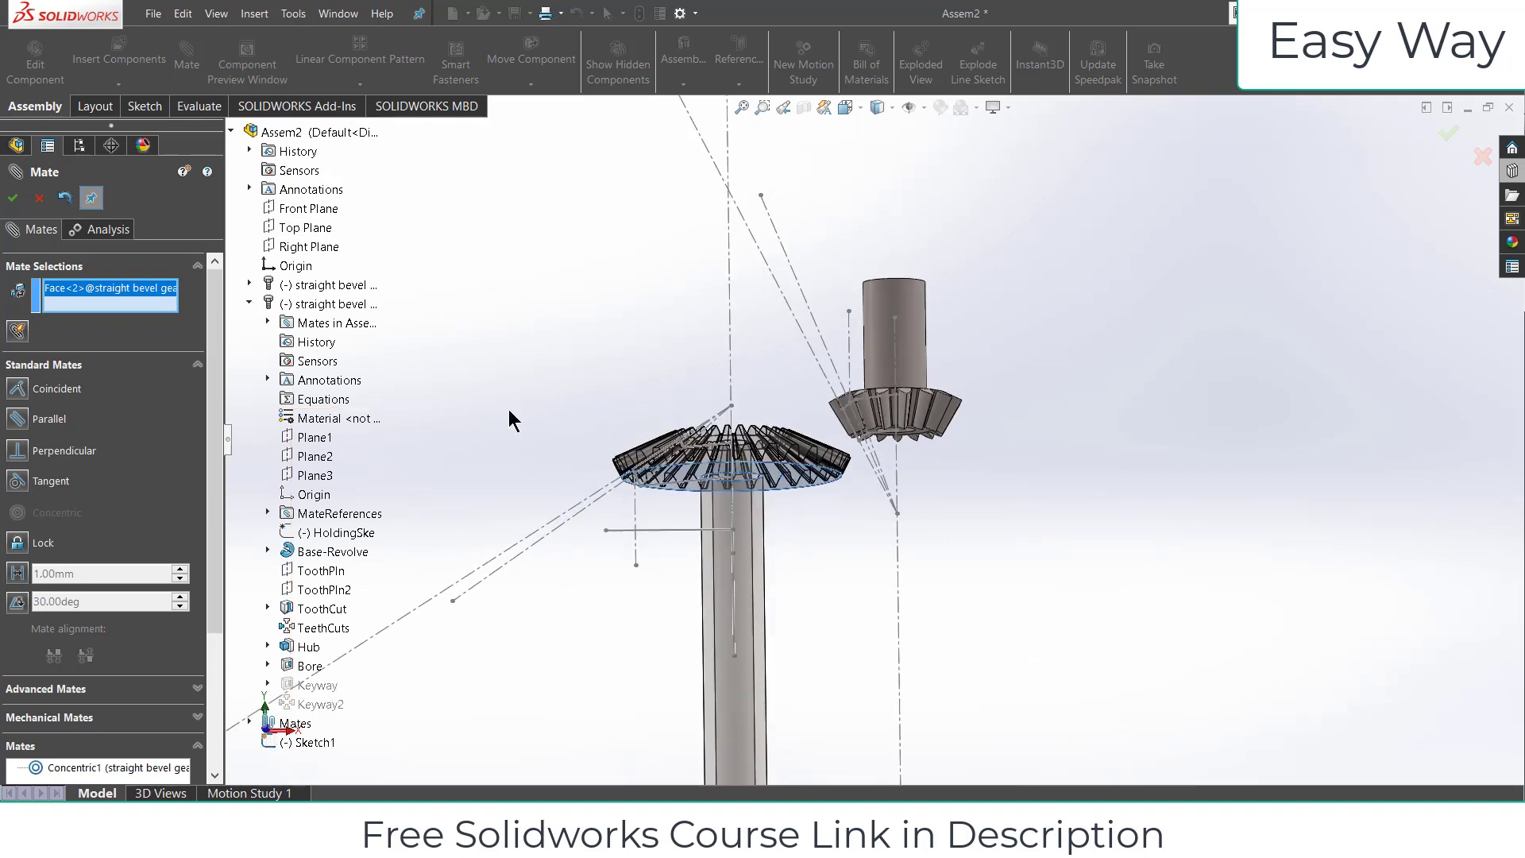
pyautogui.click(40, 198)
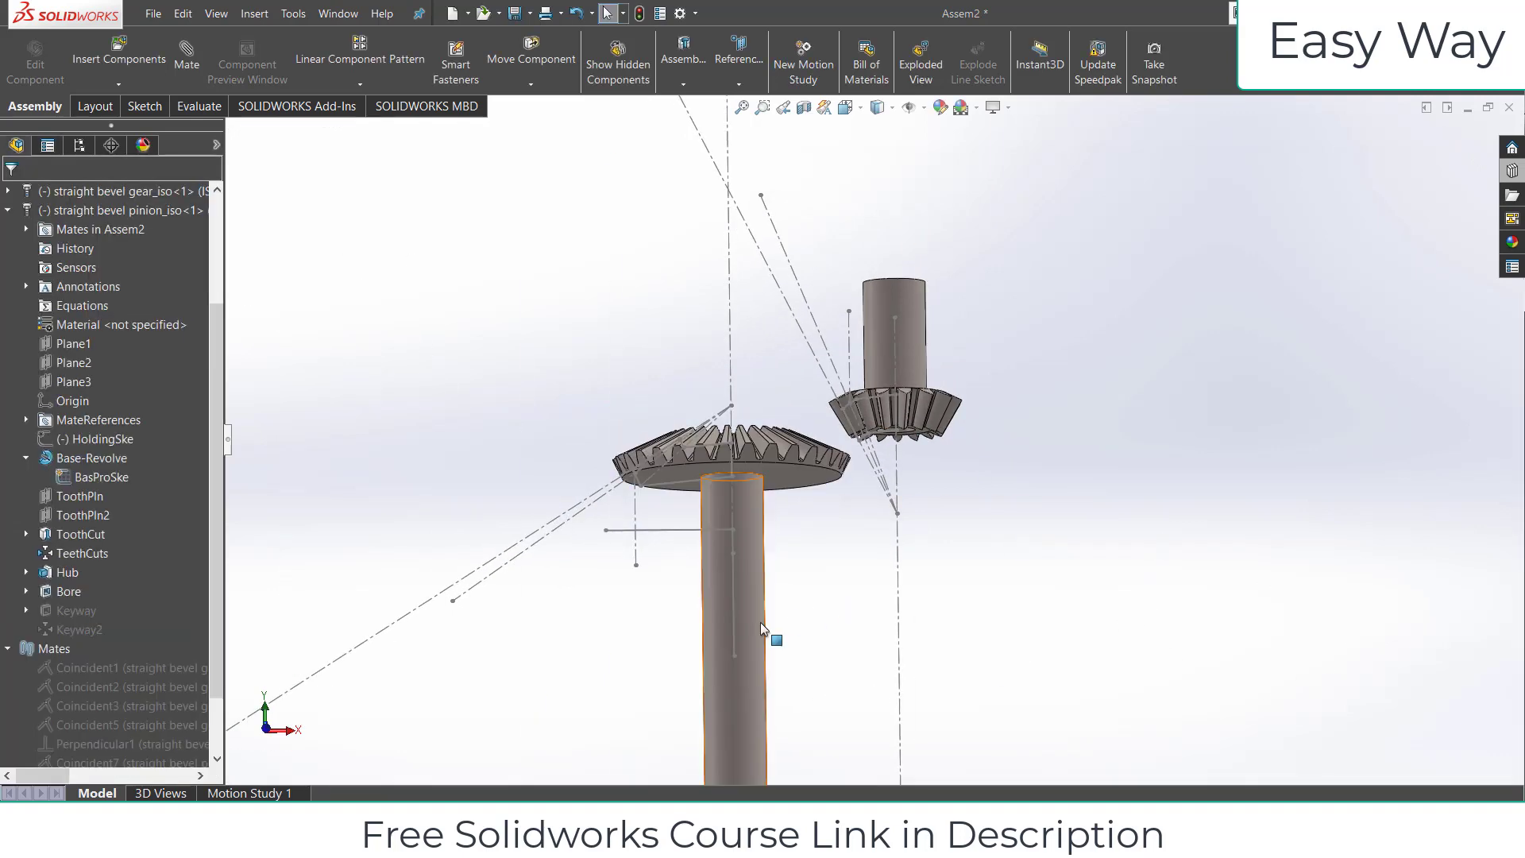
# Make the large gear's apex point coincident with the reference sketch point.
pyautogui.moveTo(748, 717); pyautogui.dragTo(767, 509, button='right')
pyautogui.scroll(-5, 767, 509)
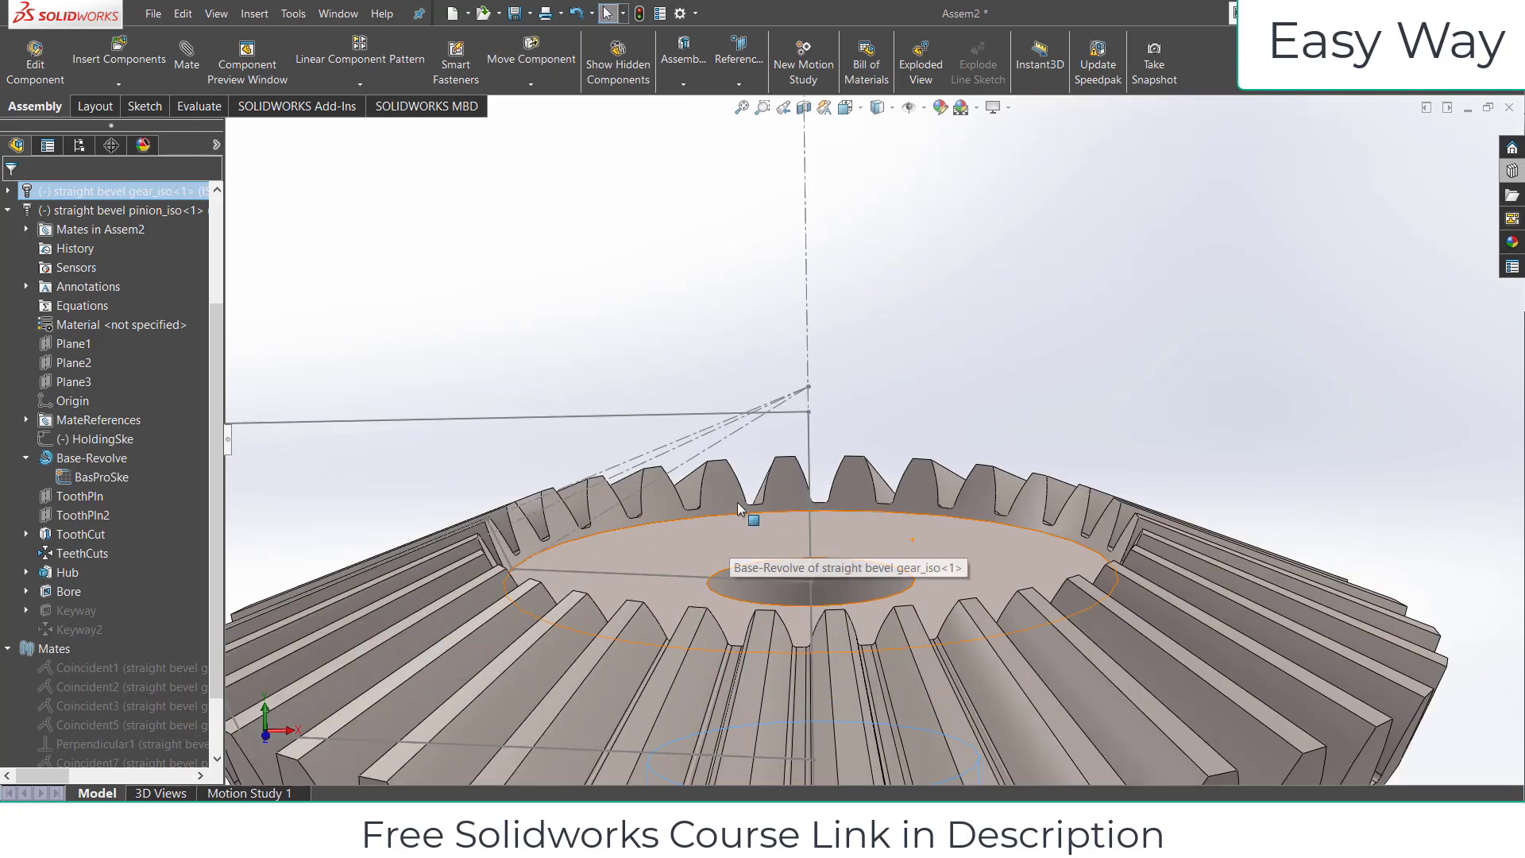
pyautogui.click(809, 386)
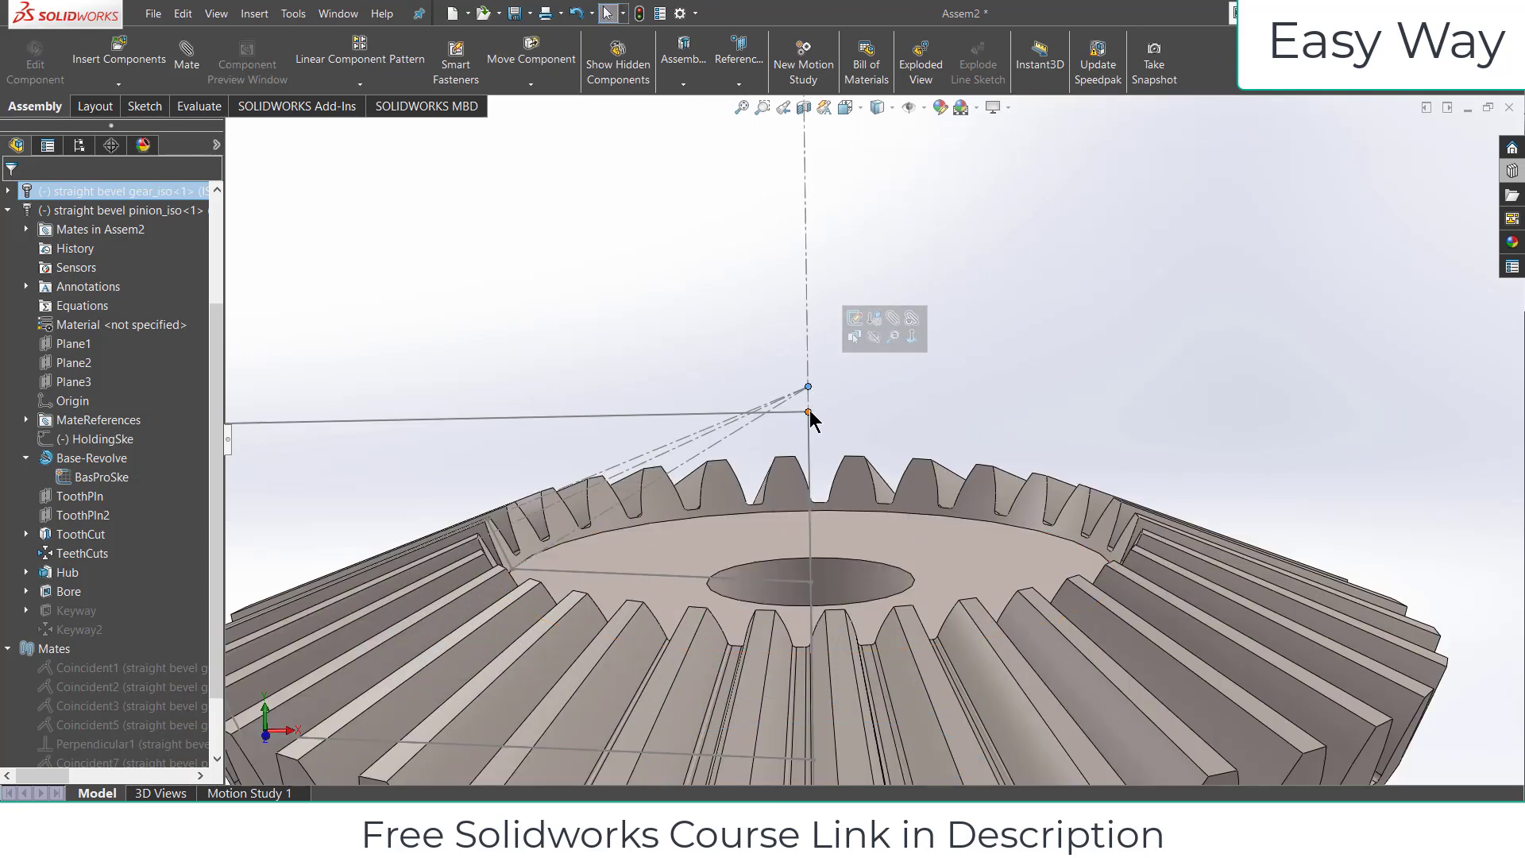
pyautogui.keyDown('ctrl'); pyautogui.click(807, 411); pyautogui.keyUp('ctrl')
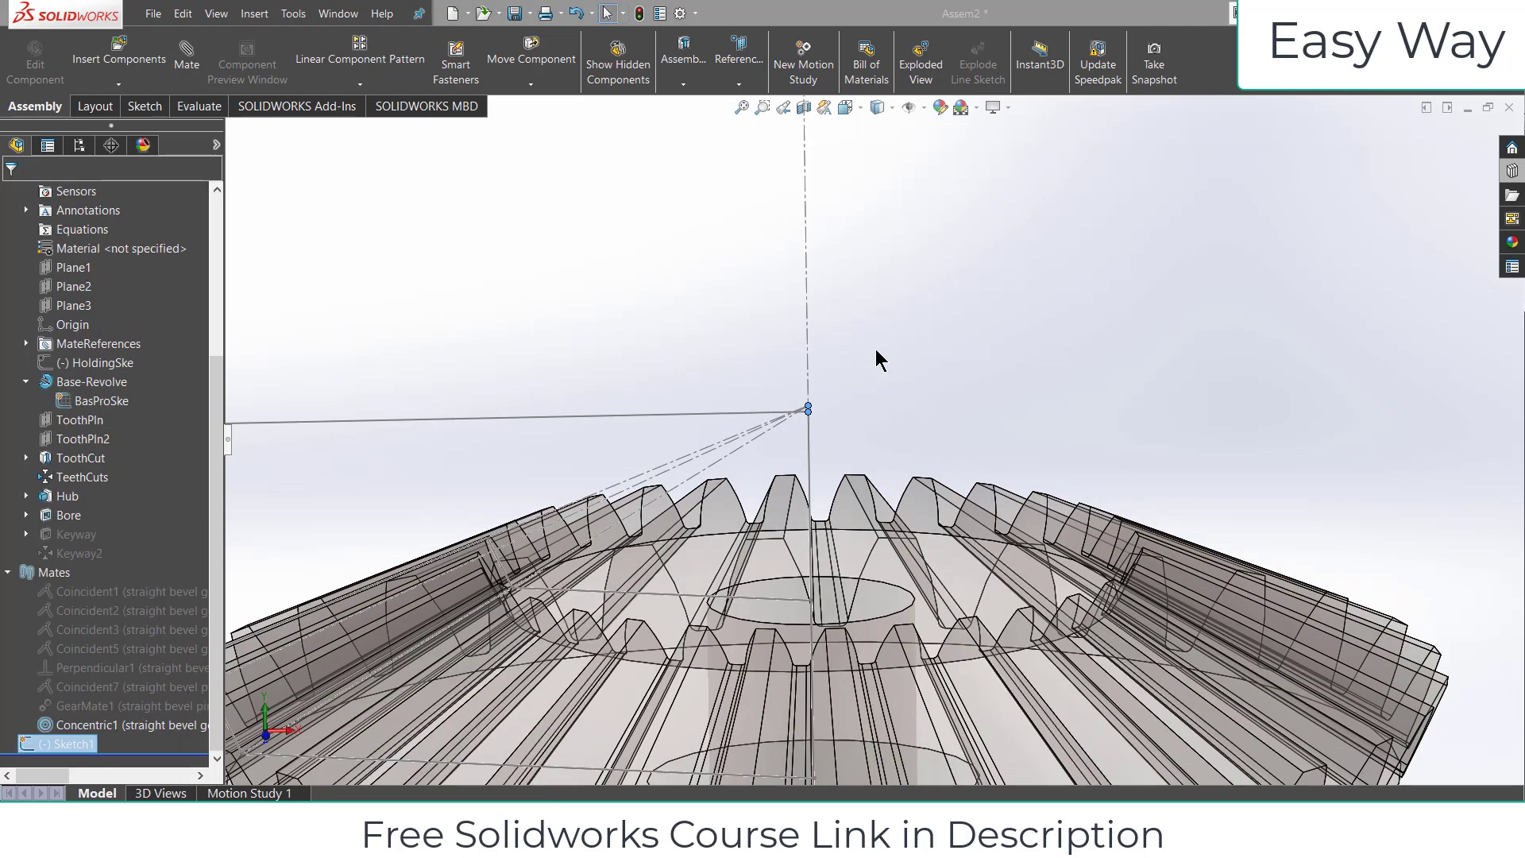
pyautogui.click(999, 312)
# Make the pinion's apex point coincident with Sketch1's corner point.
pyautogui.scroll(5, 1011, 359)
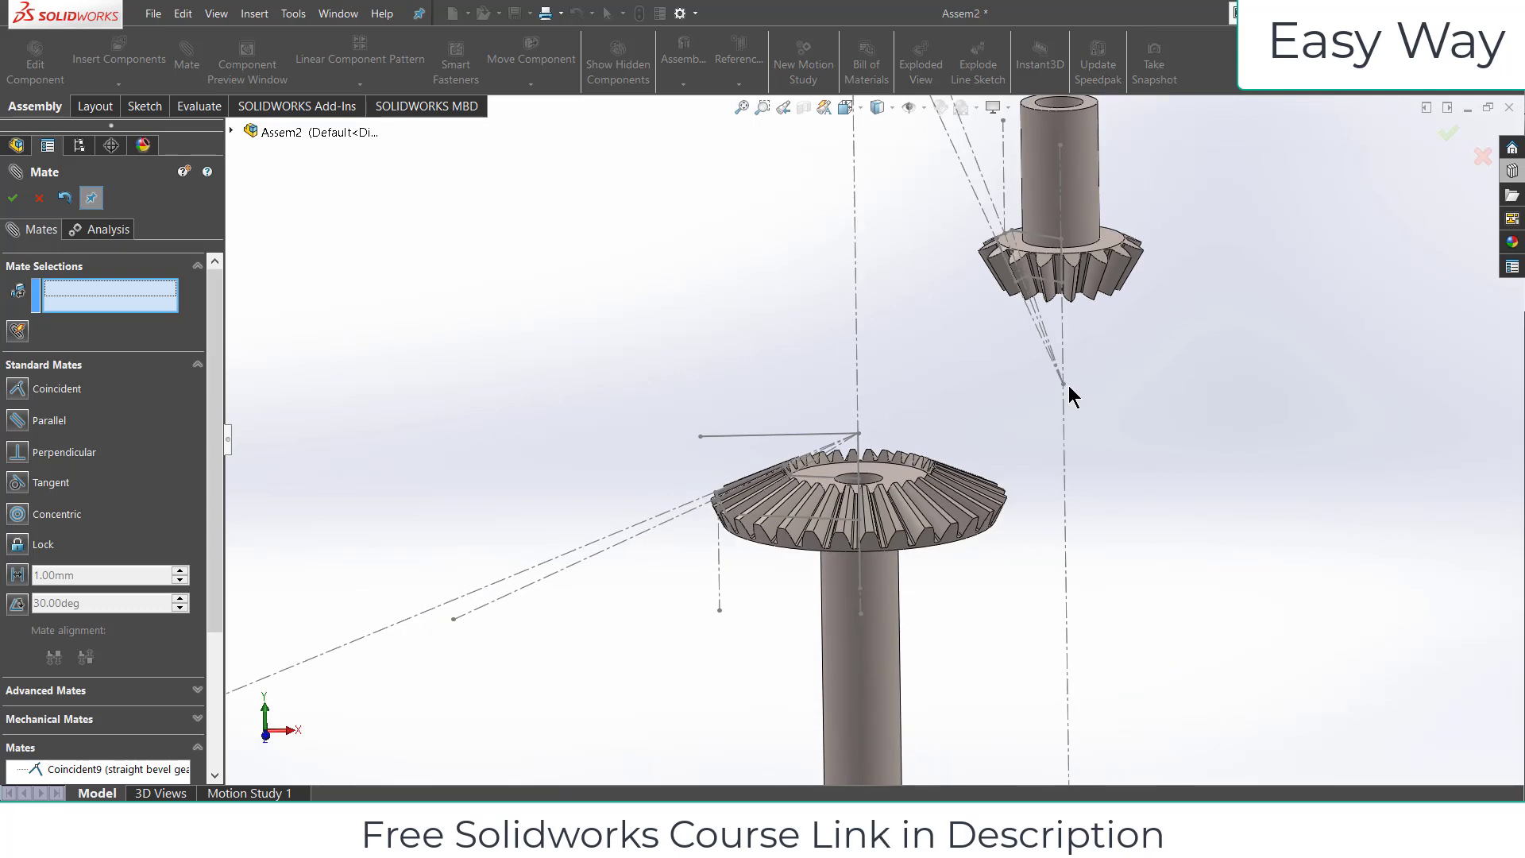
pyautogui.click(1065, 382)
pyautogui.scroll(-4, 817, 422)
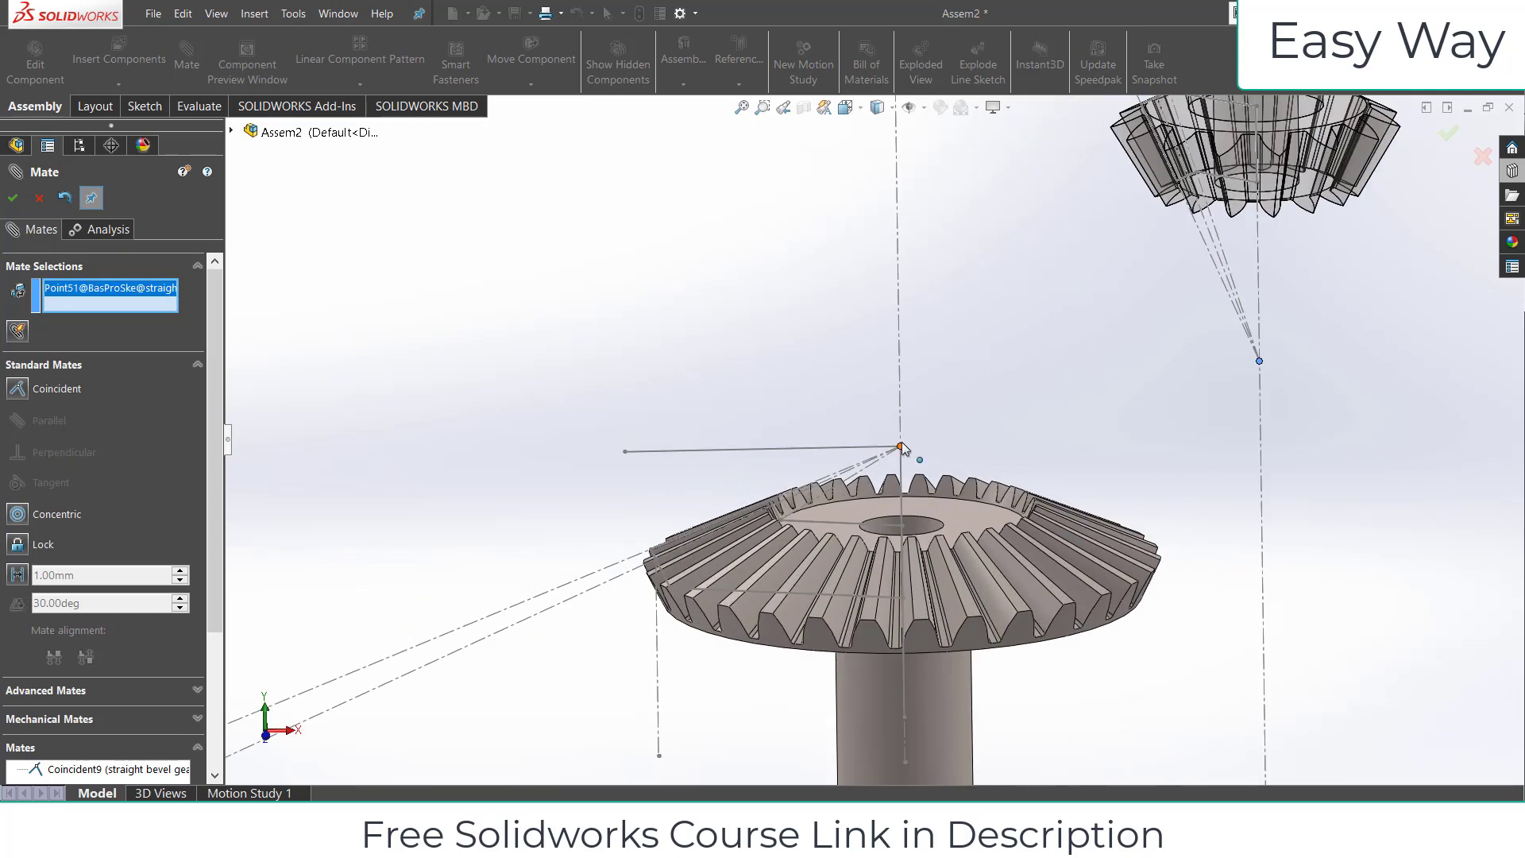
pyautogui.click(901, 446)
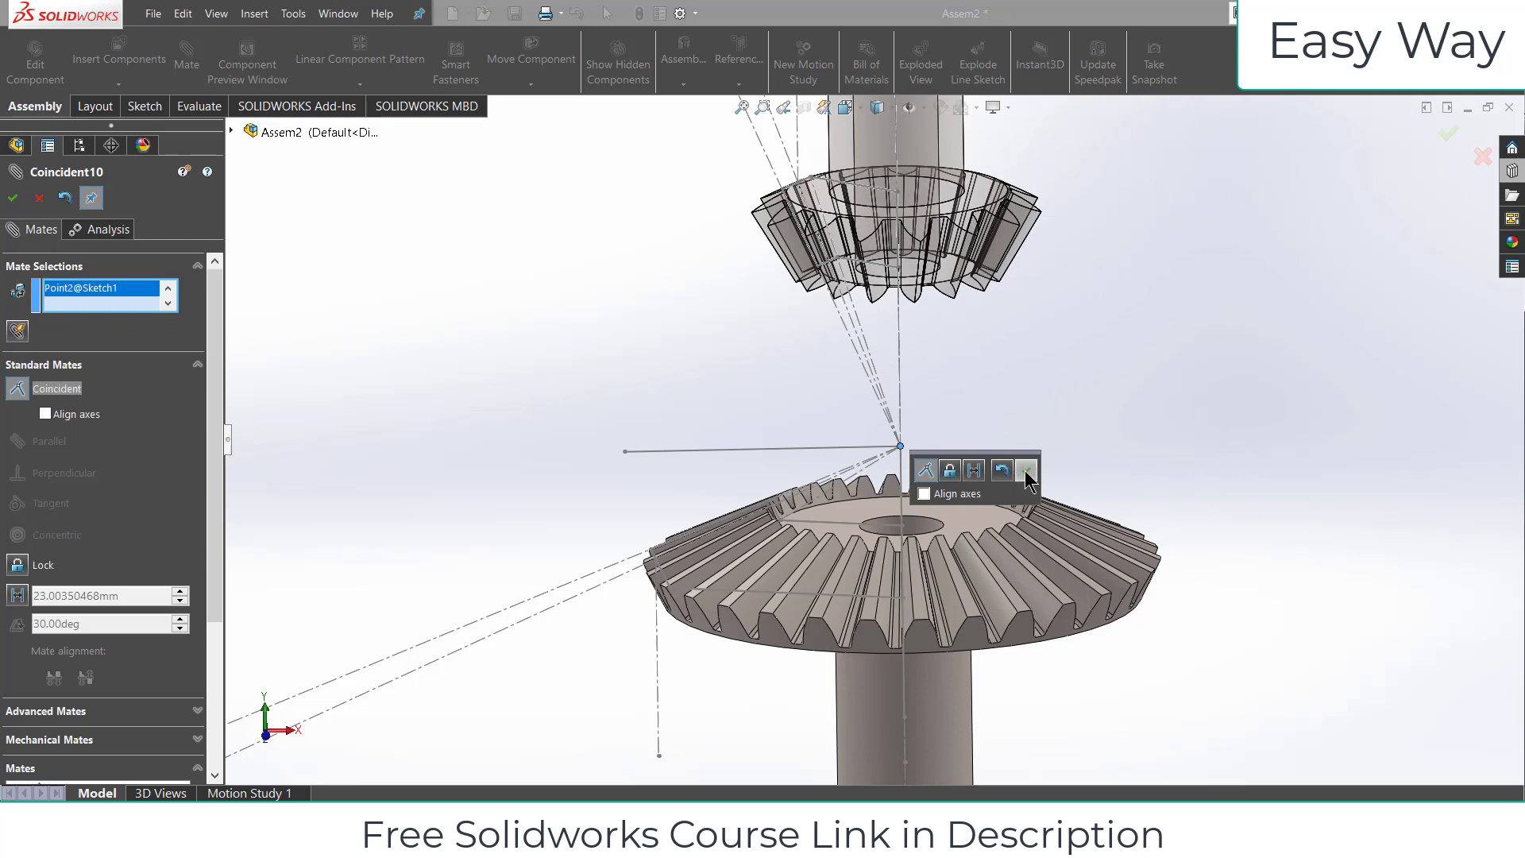
pyautogui.click(1025, 475)
# Cancel the over-defining mate between the pinion's axis line and the sketch's horizontal line.
pyautogui.scroll(3, 976, 296)
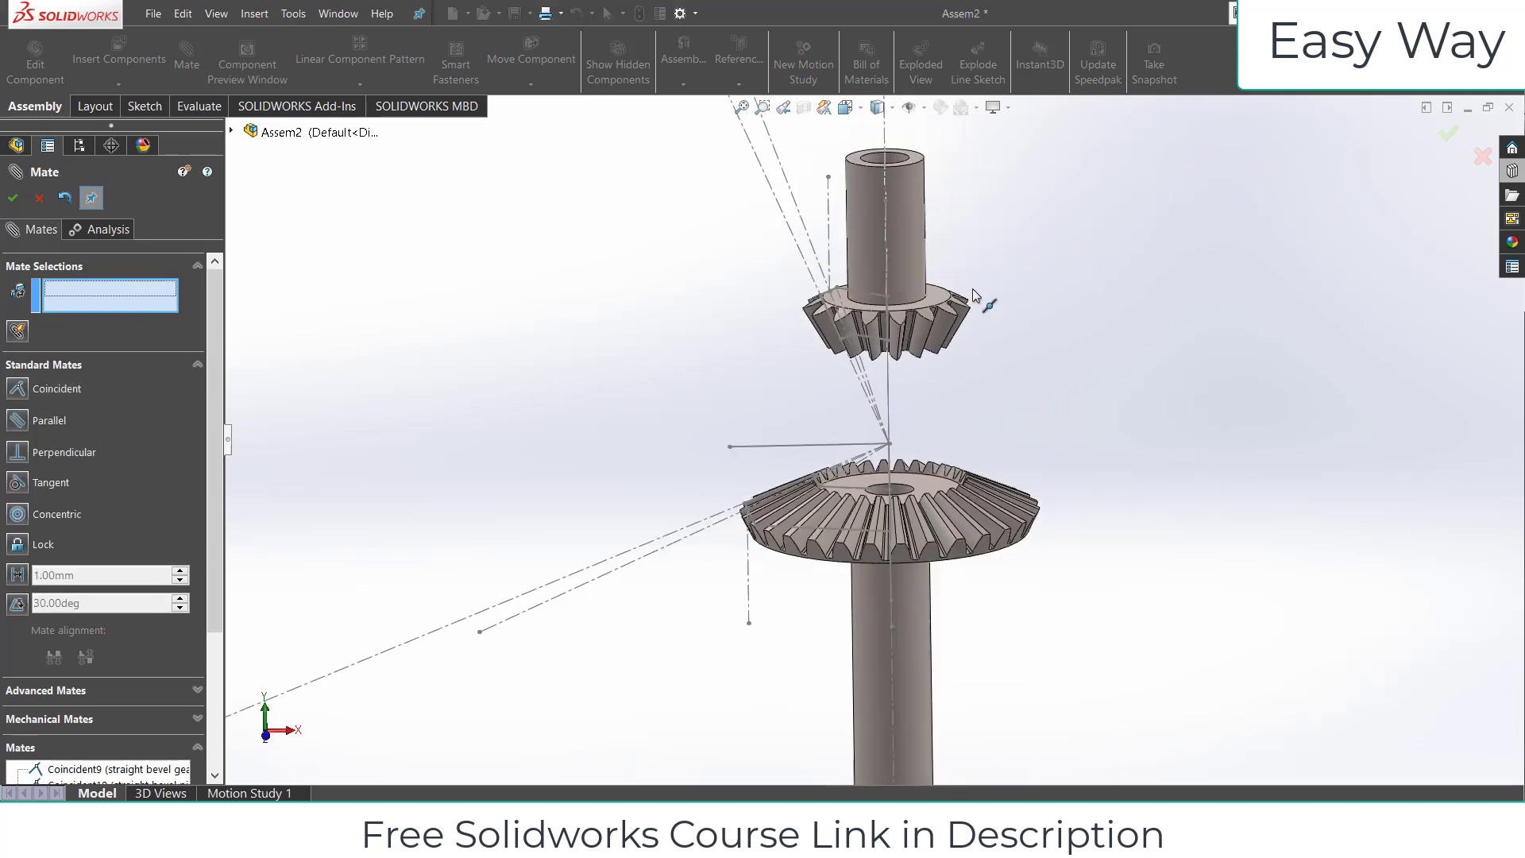
pyautogui.click(889, 146)
pyautogui.click(798, 446)
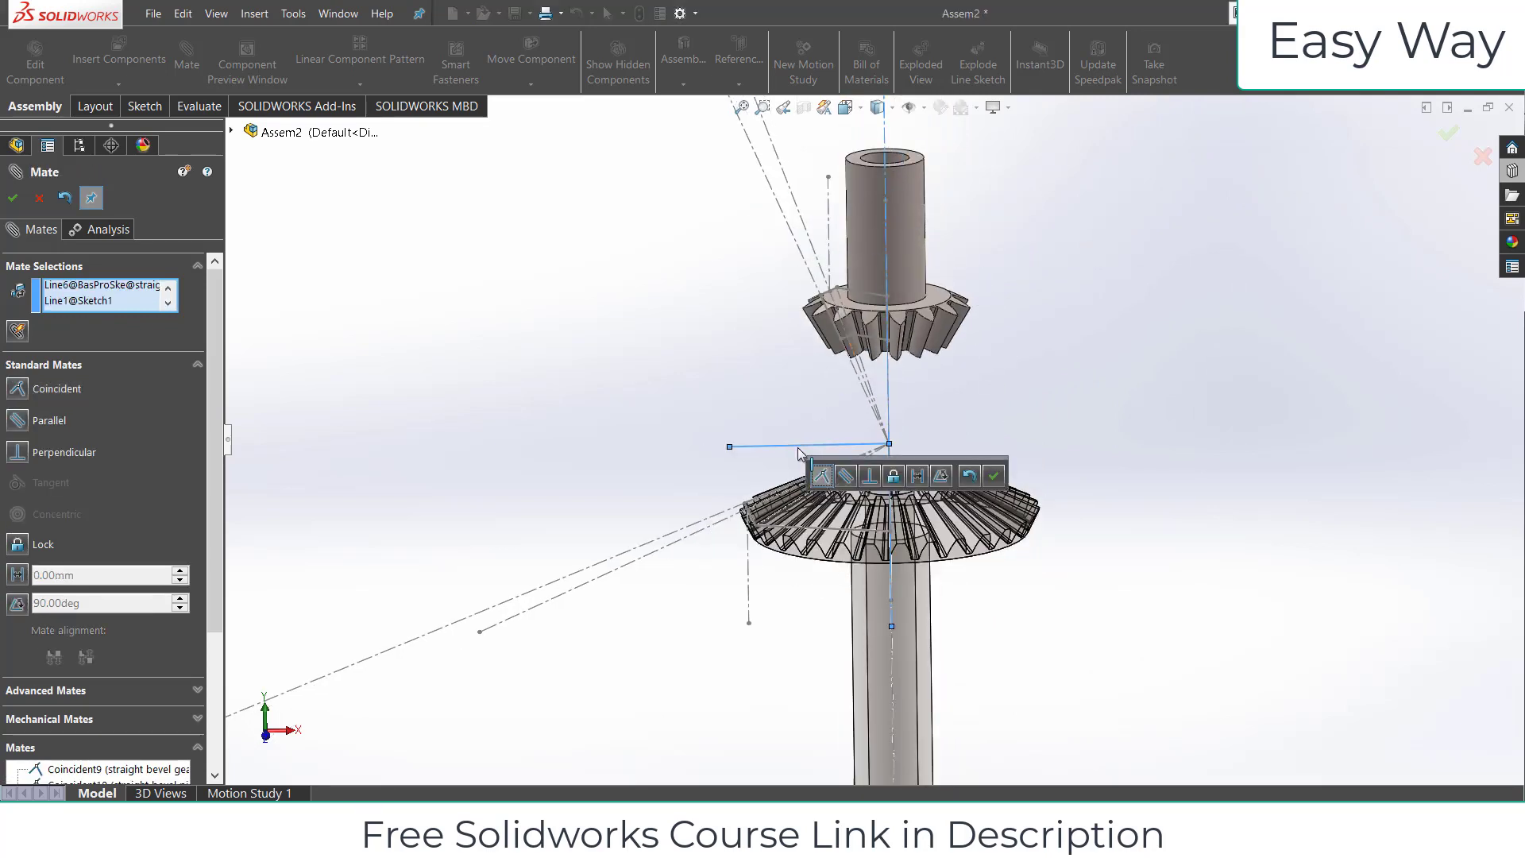
pyautogui.click(39, 197)
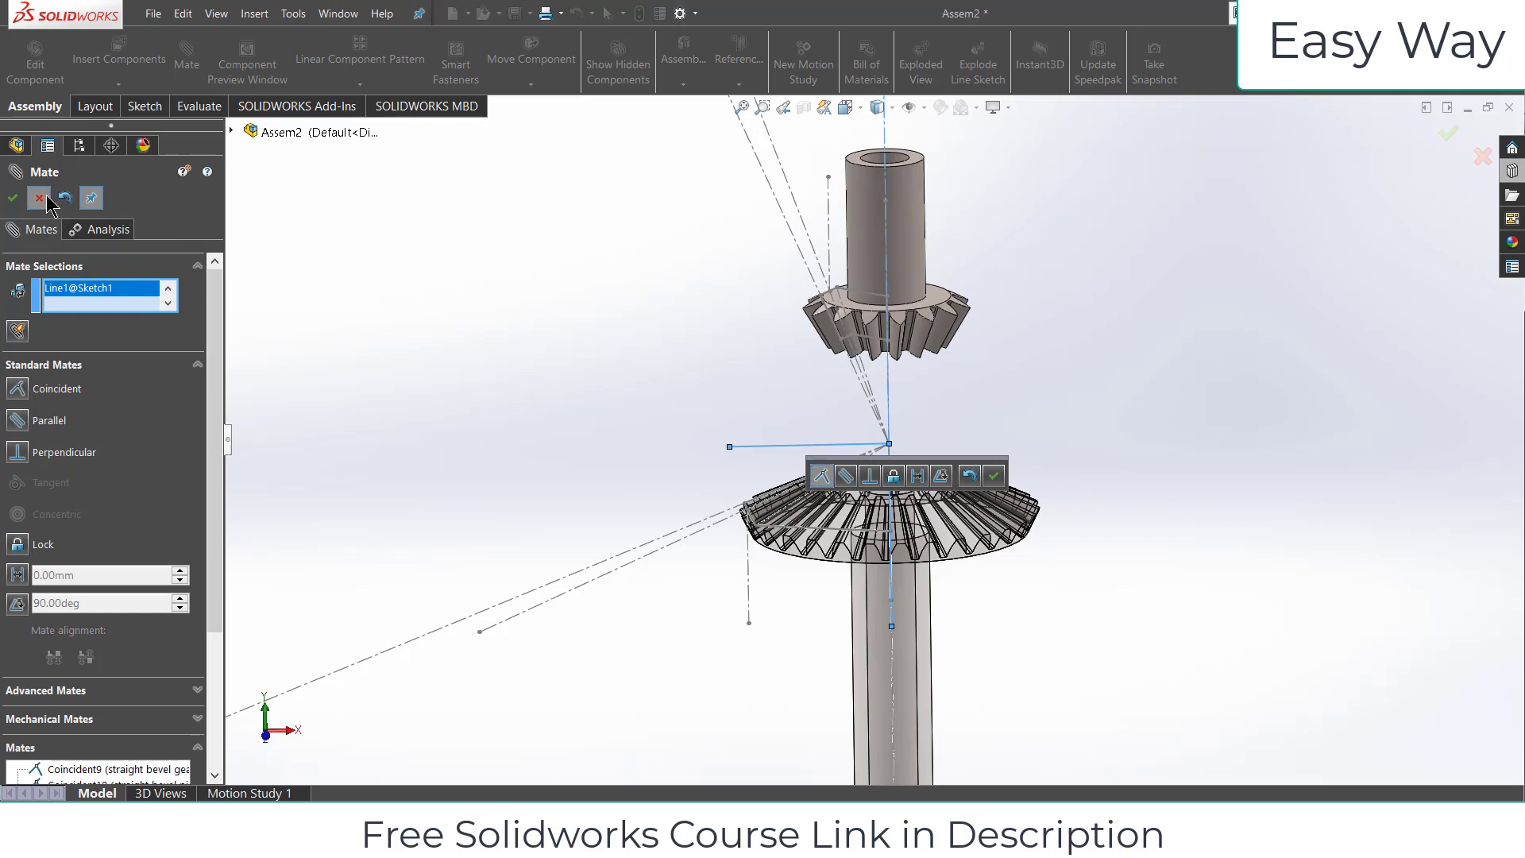
pyautogui.click(896, 228)
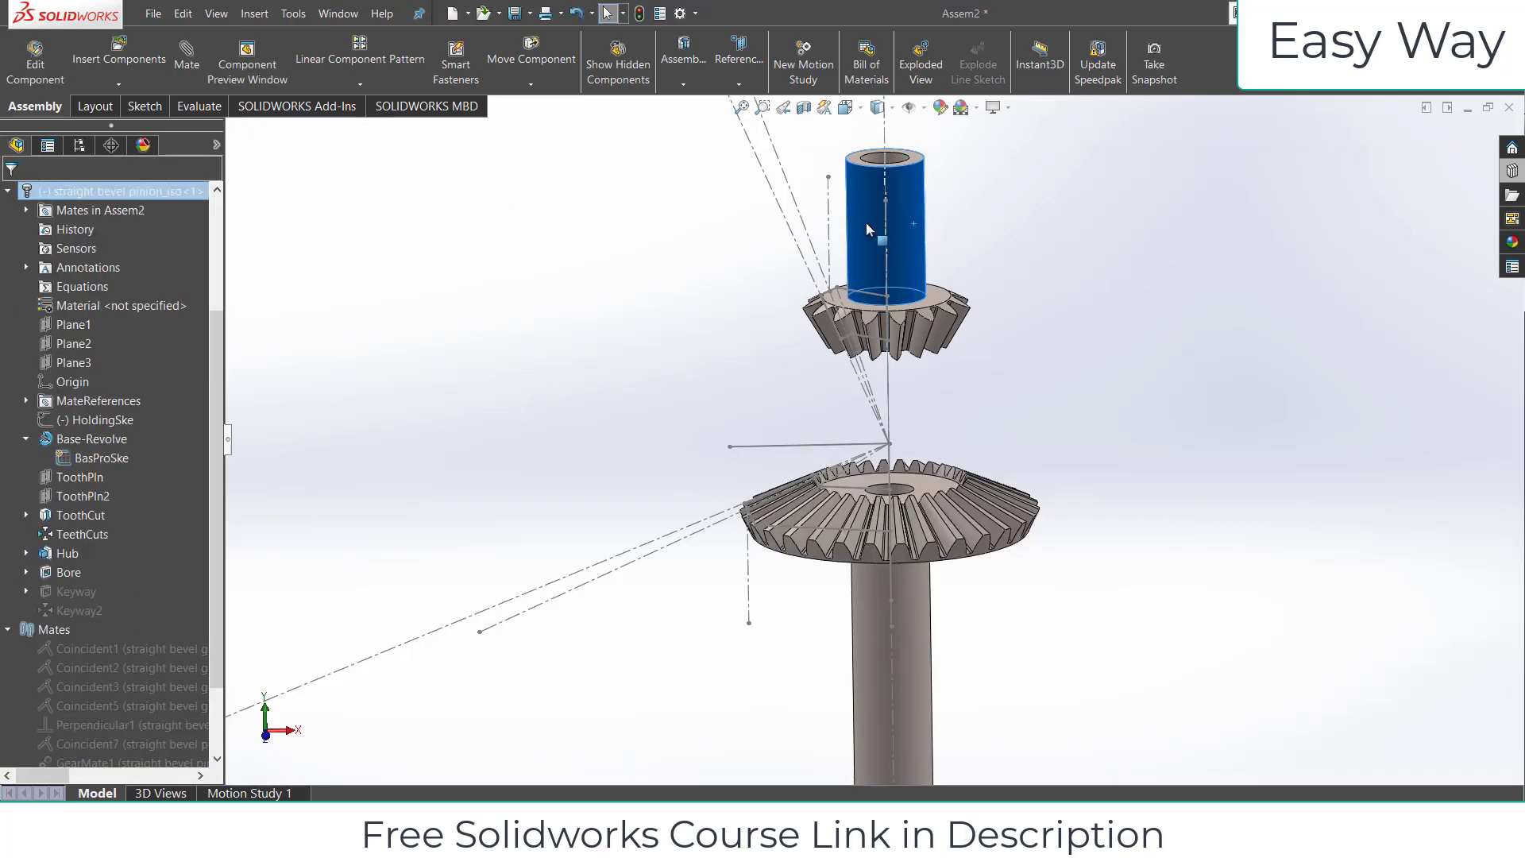
# Delete the pinion's Coincident10 mate and move the freed pinion aside.
pyautogui.click(26, 210)
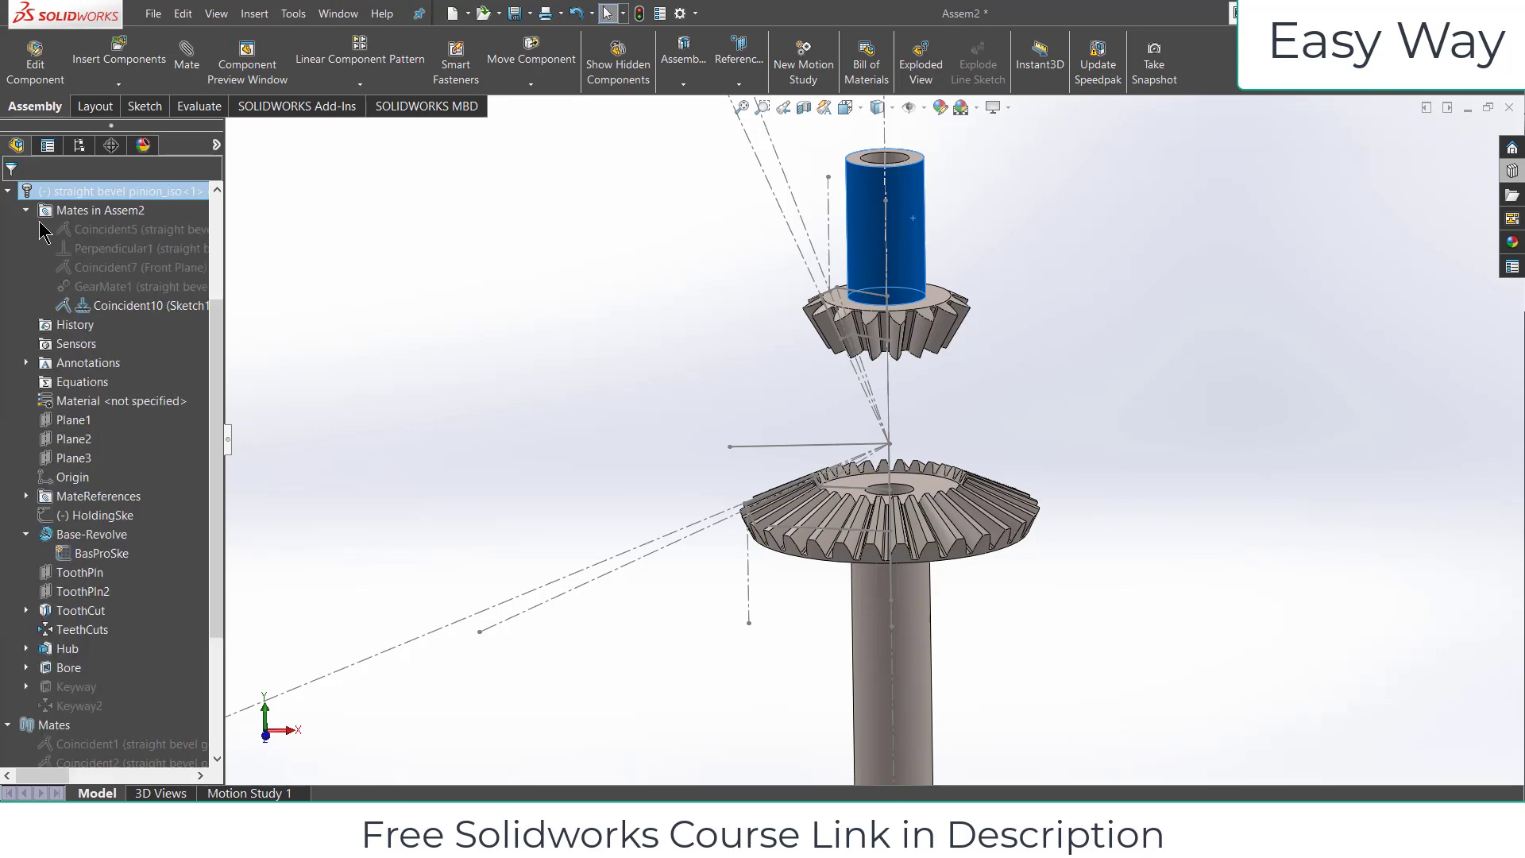
pyautogui.rightClick(124, 314)
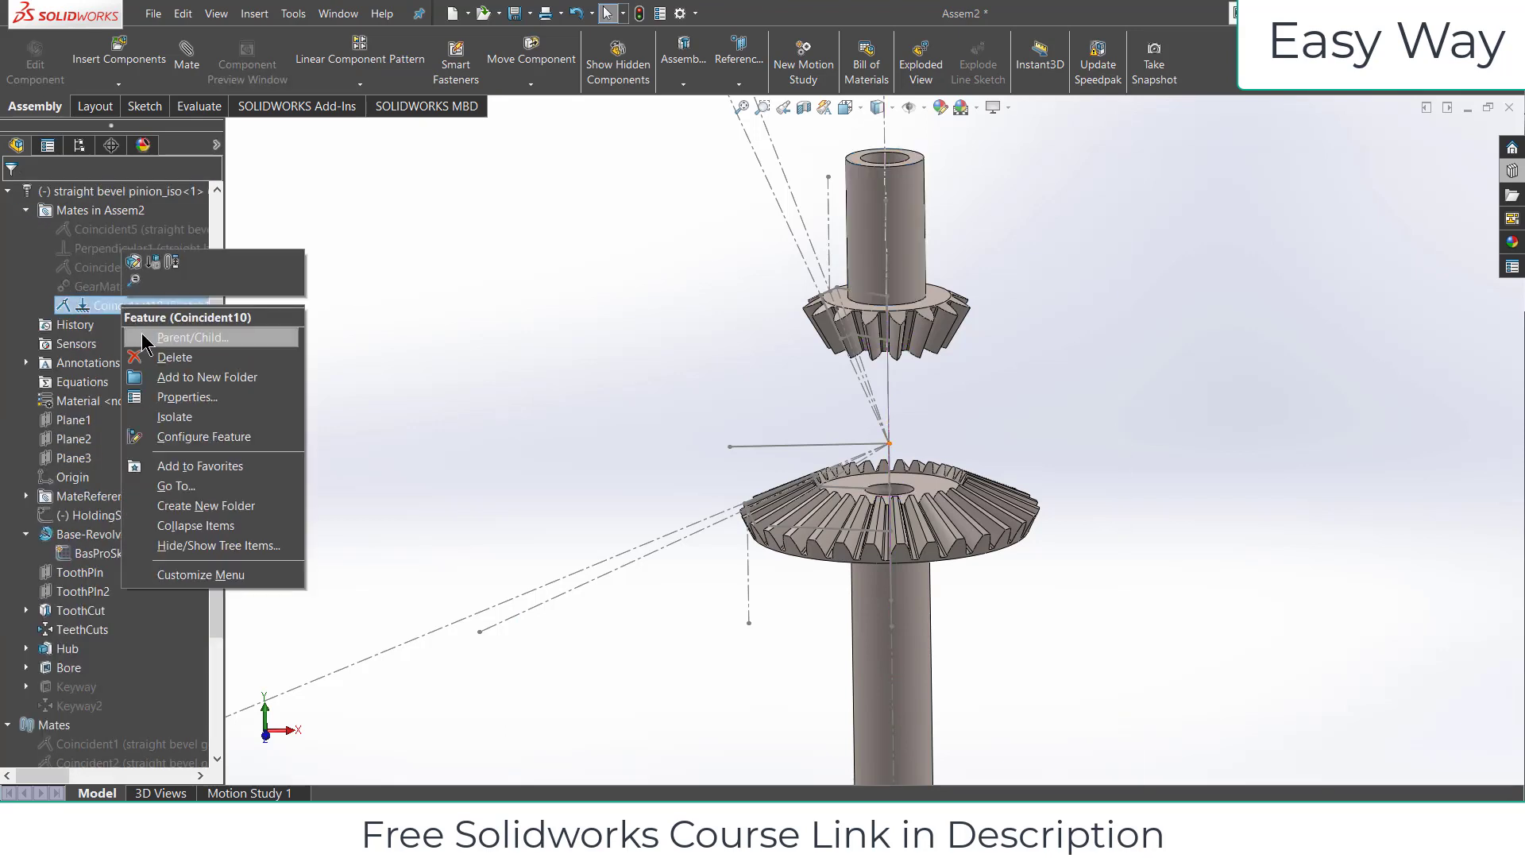
pyautogui.click(158, 334)
pyautogui.click(877, 317)
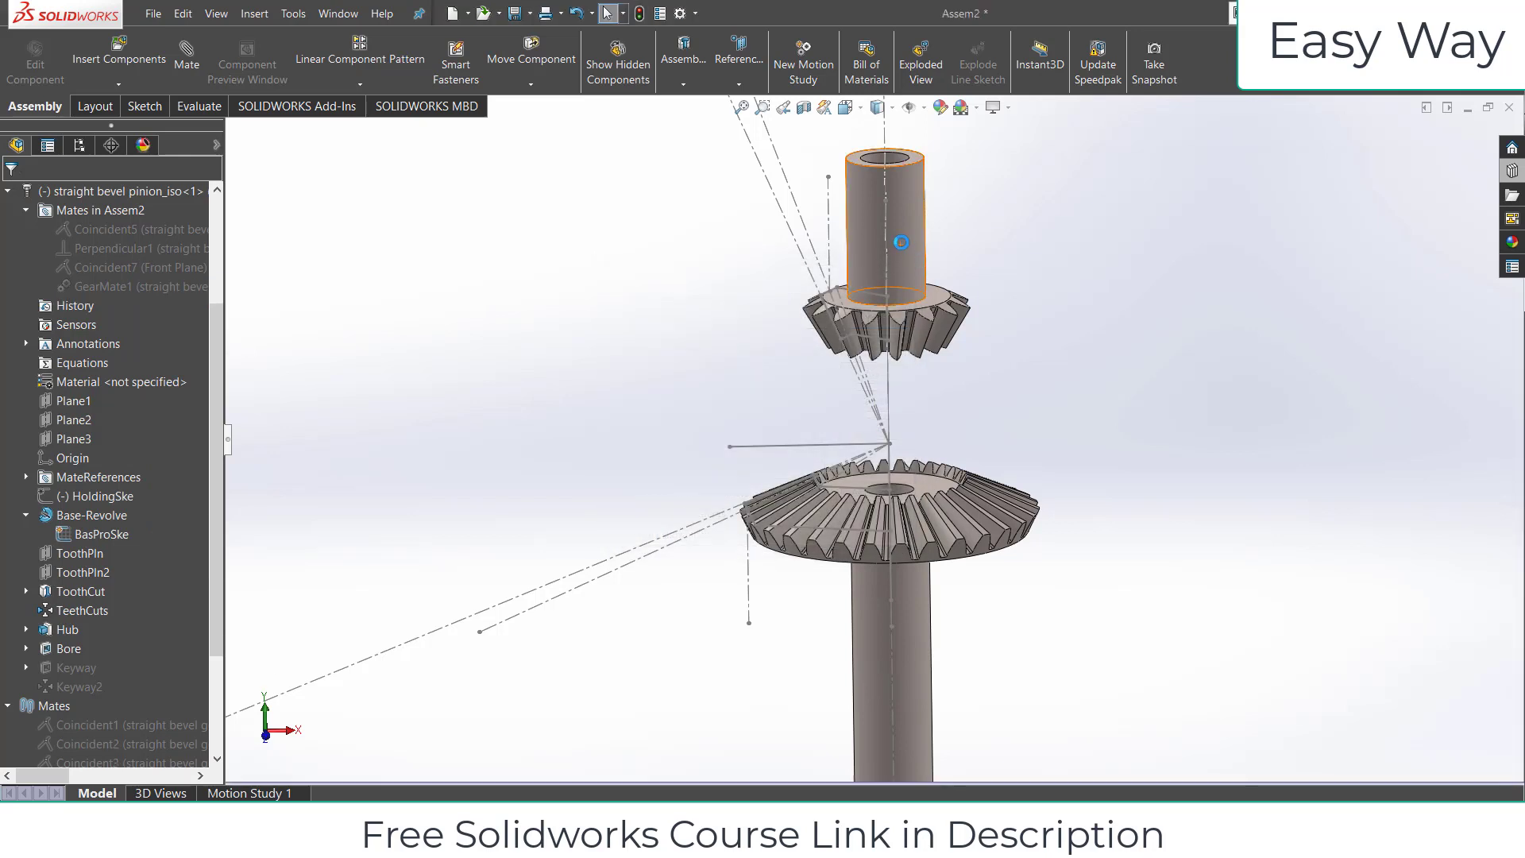
pyautogui.moveTo(567, 259); pyautogui.dragTo(564, 262)
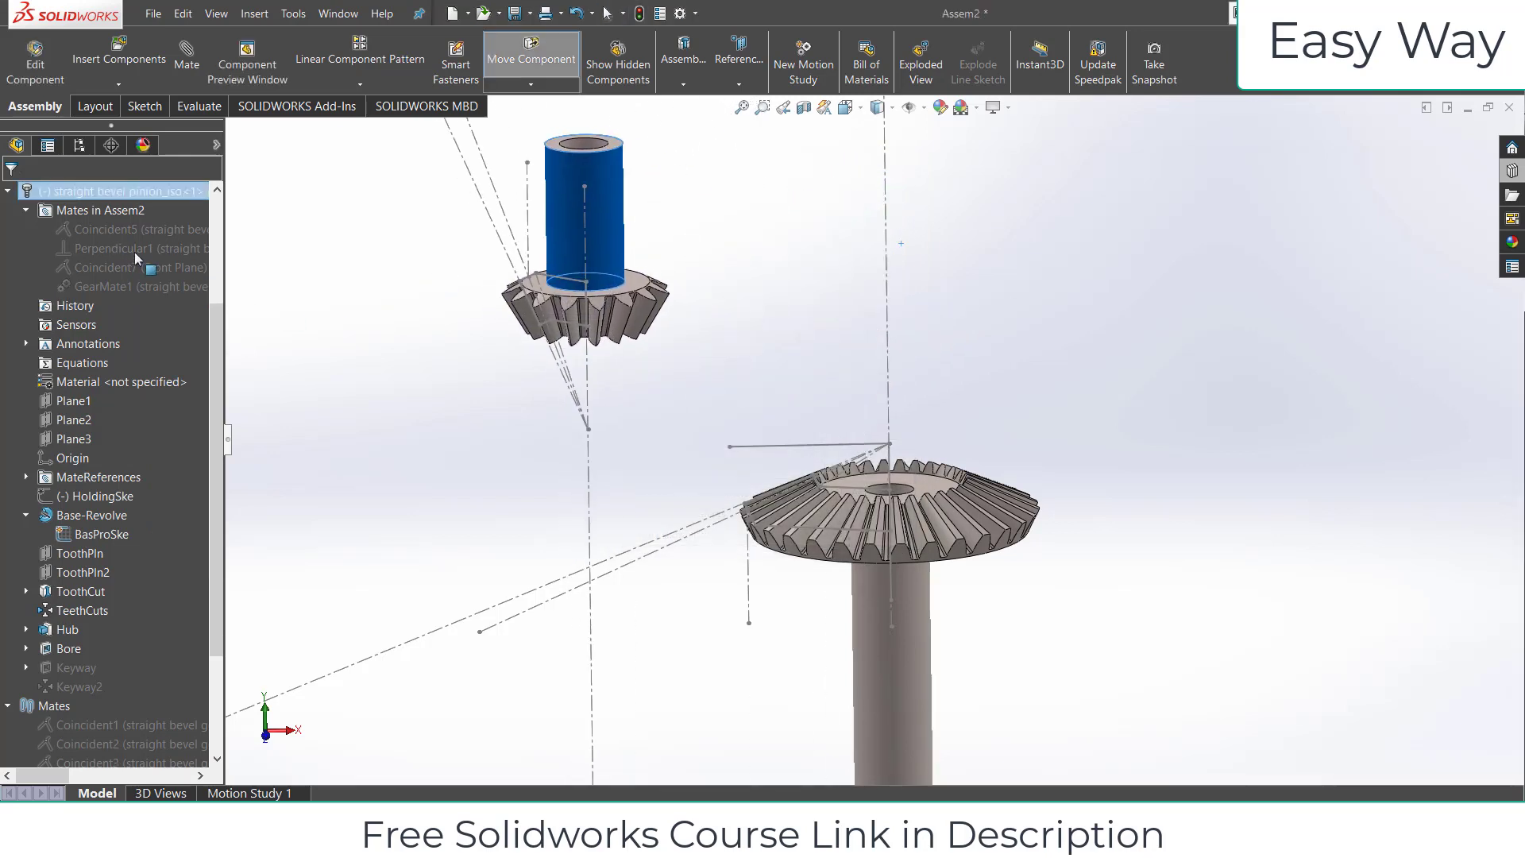
# Rotate the pinion into a new orientation with Rotate Component.
pyautogui.click(522, 85)
pyautogui.click(521, 121)
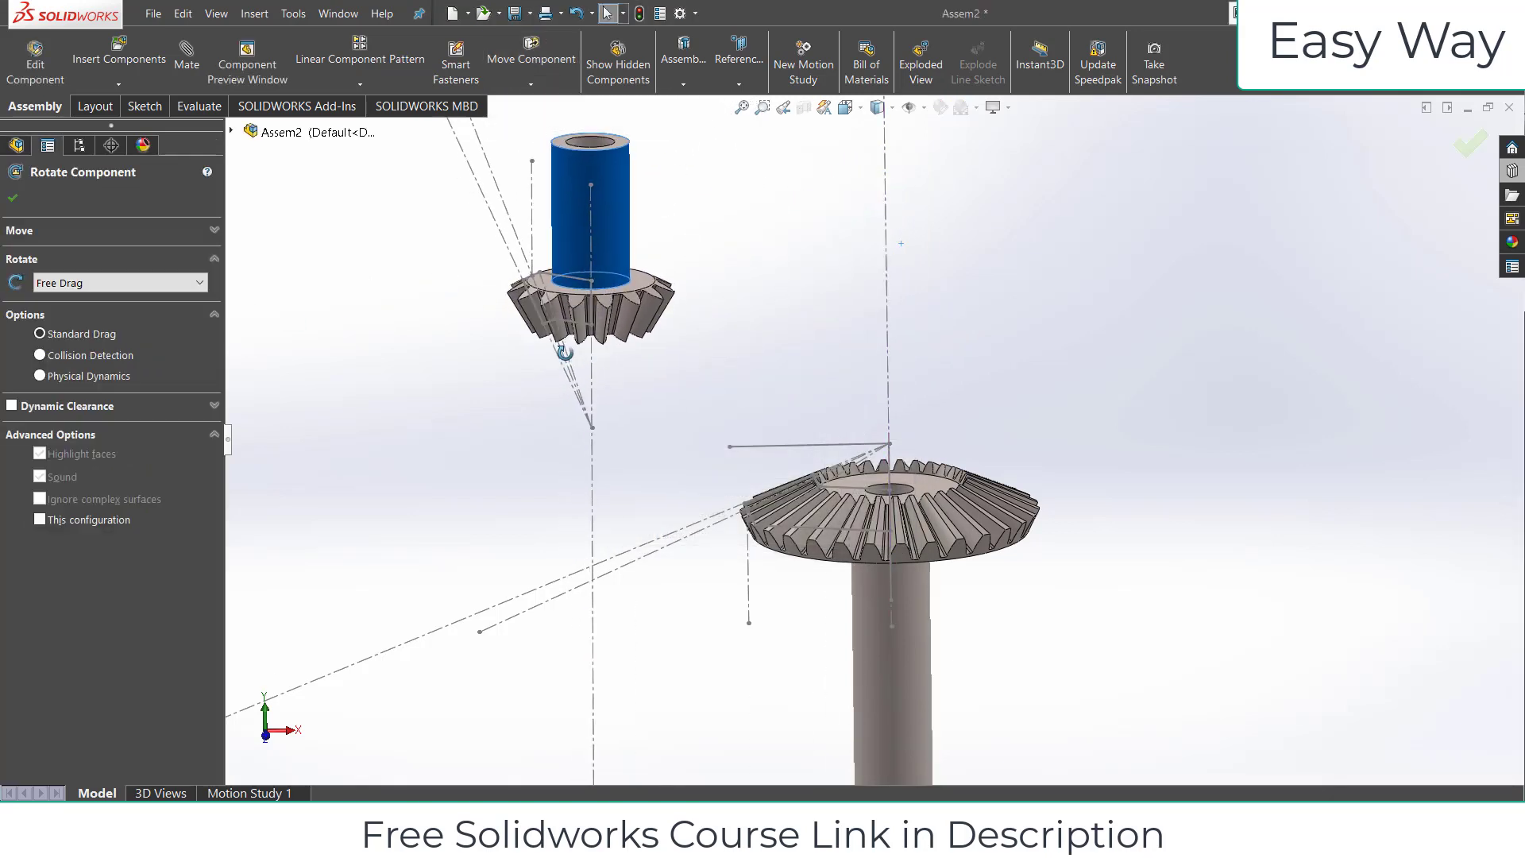
pyautogui.moveTo(584, 206); pyautogui.dragTo(707, 386)
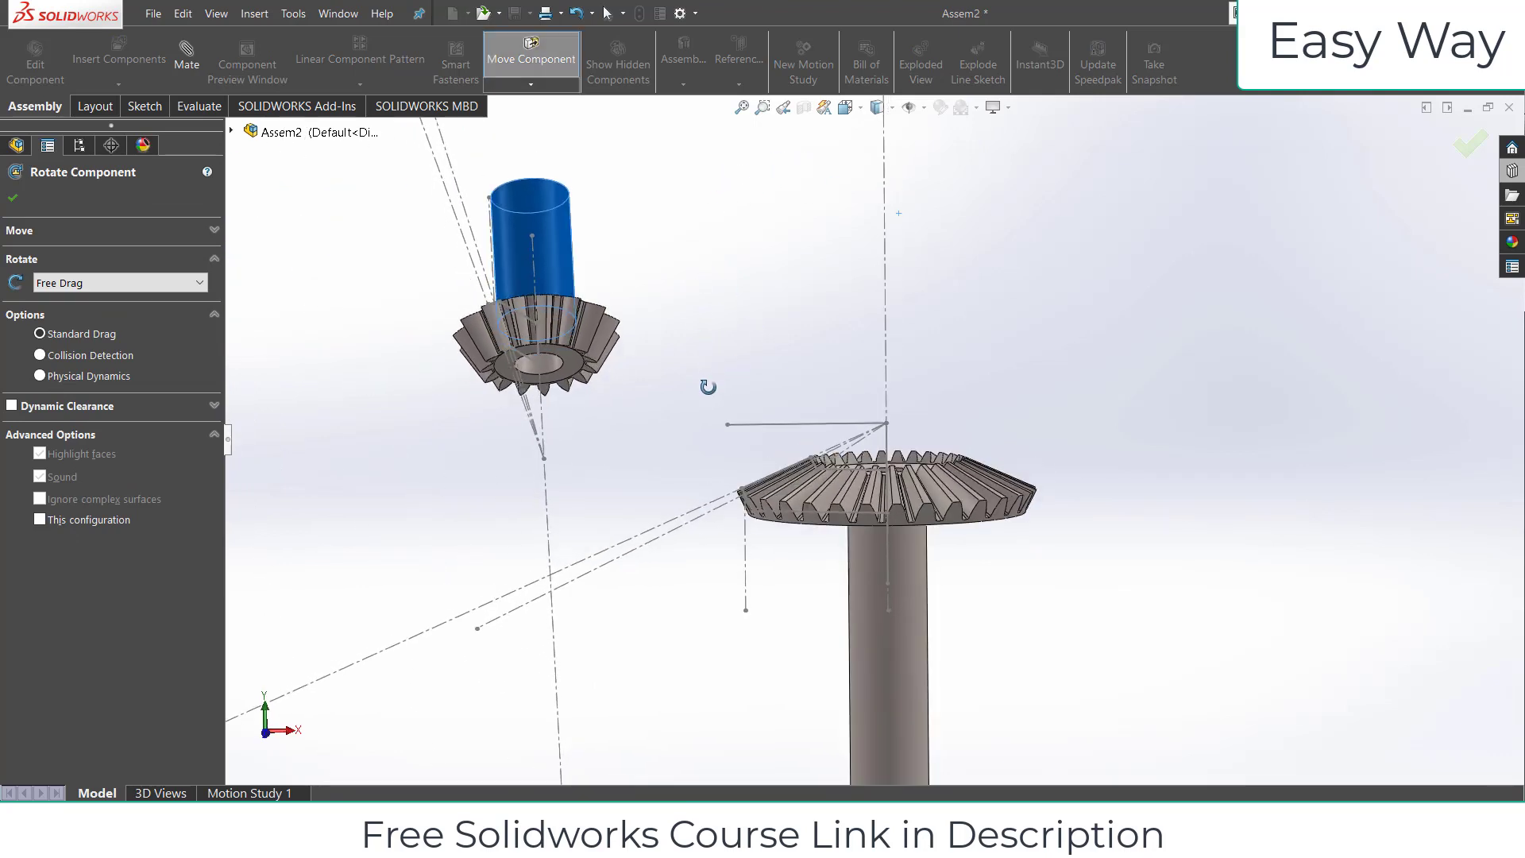
pyautogui.click(12, 199)
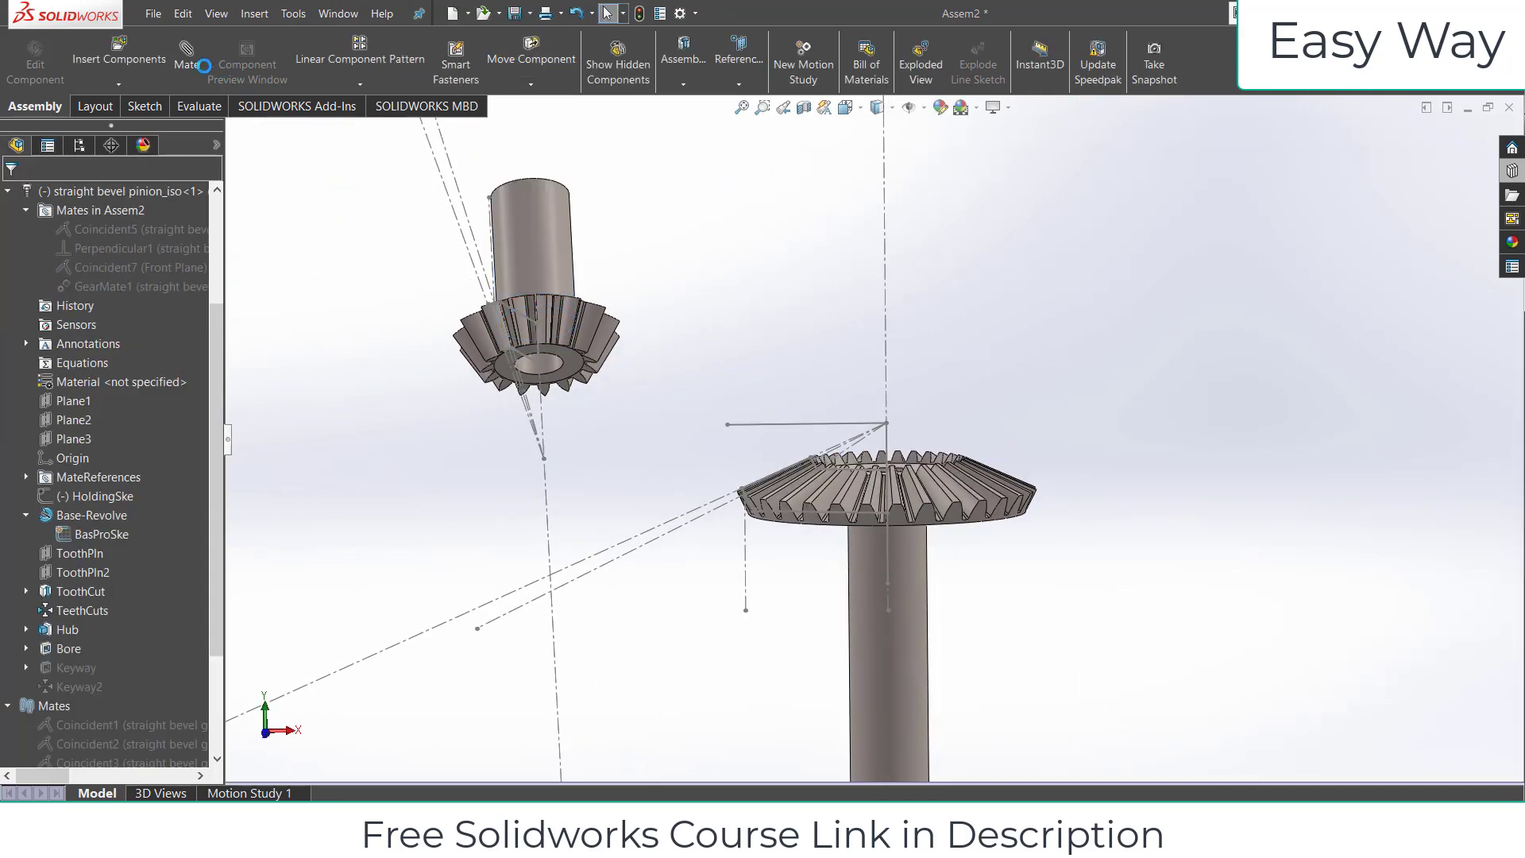
# Add a Coincident mate between the pinion axis Line6 and Line1@Sketch1.
pyautogui.click(186, 54)
pyautogui.click(532, 242)
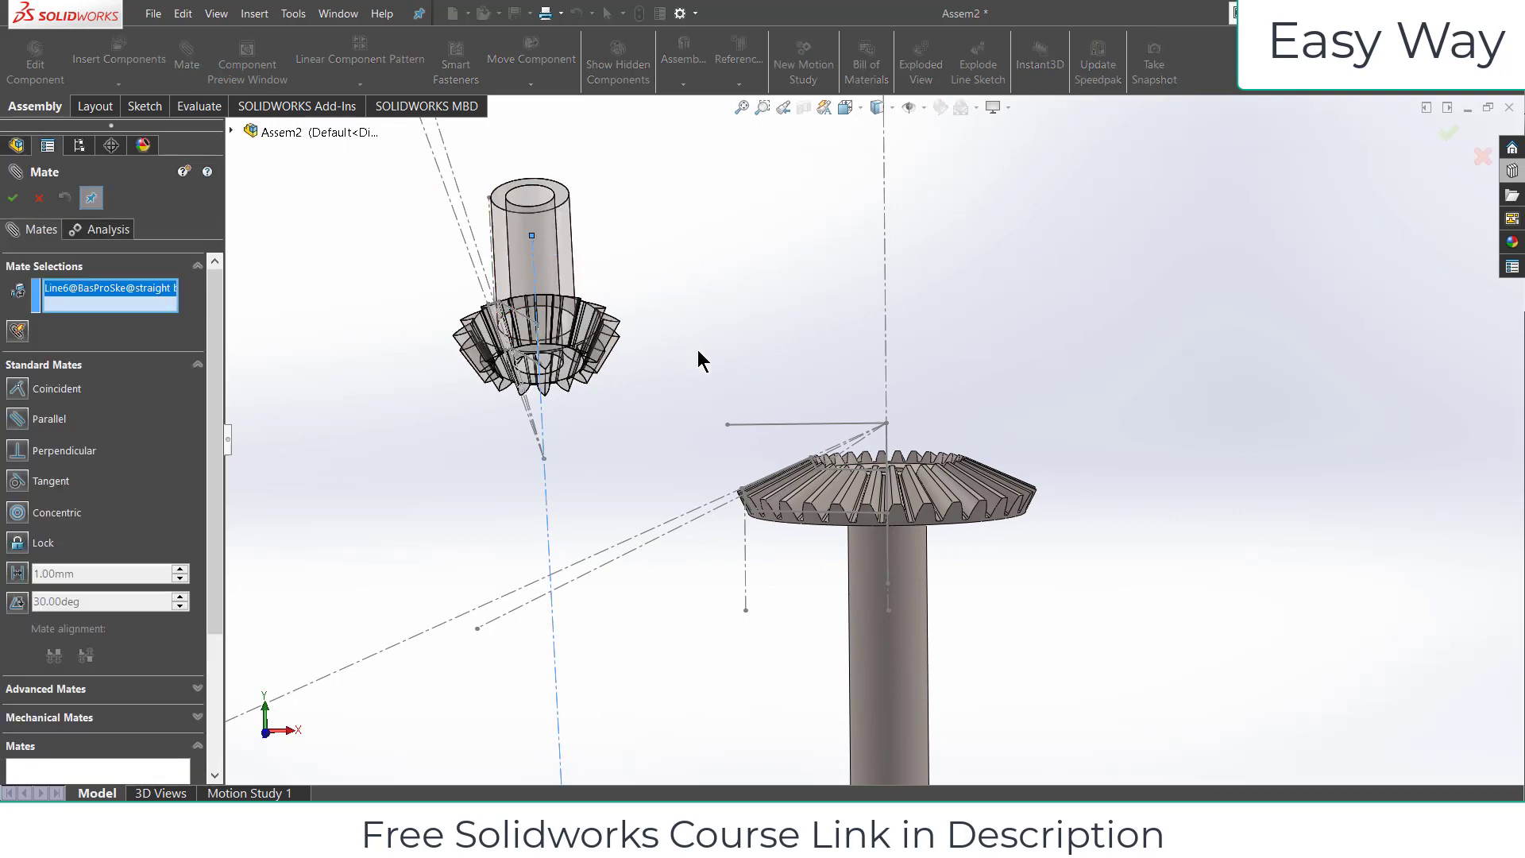
pyautogui.click(771, 422)
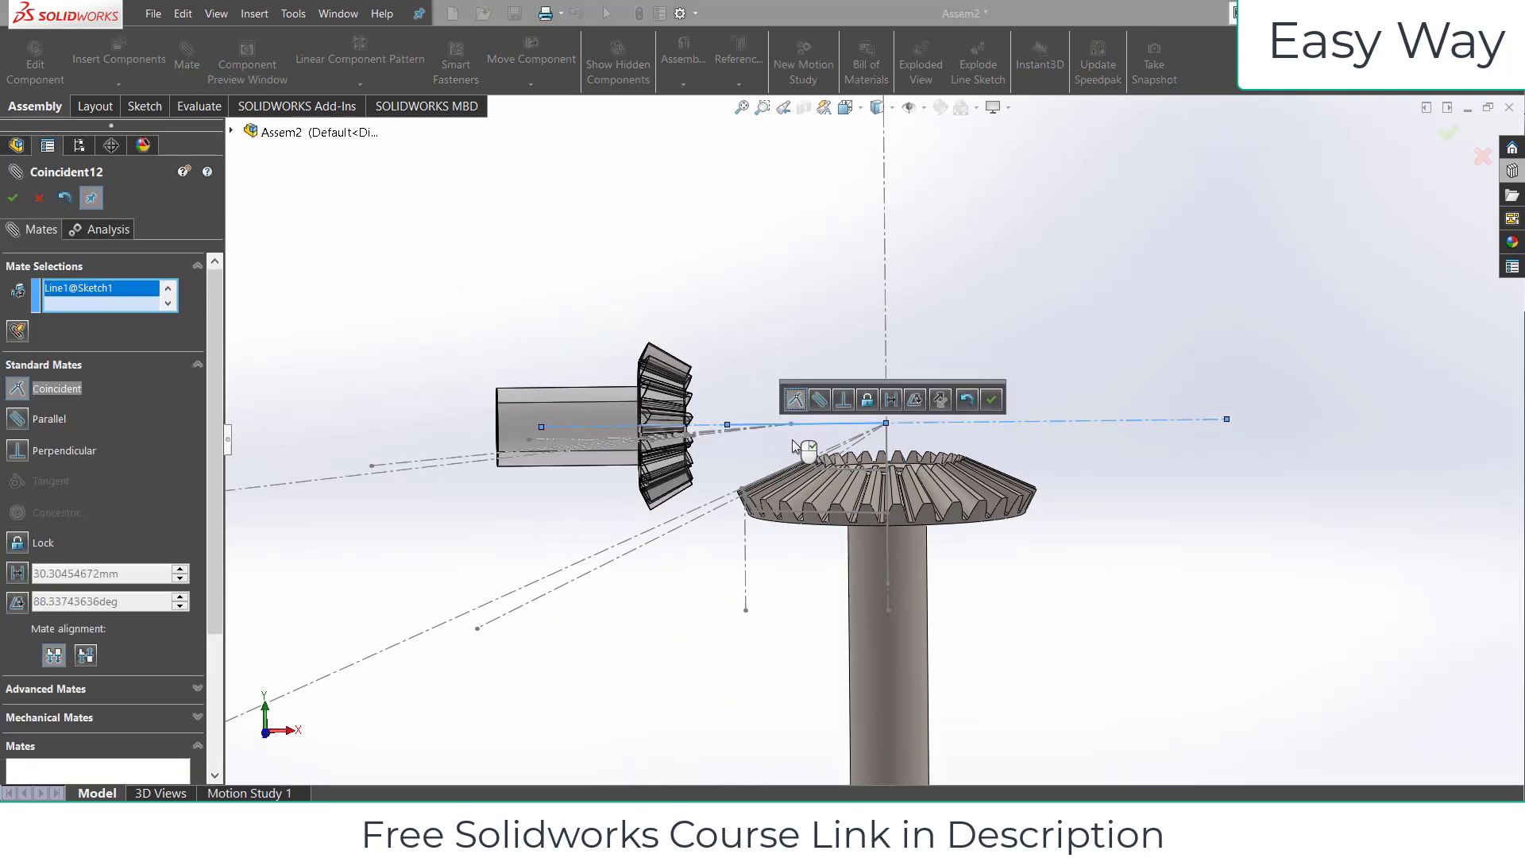
pyautogui.click(993, 402)
# Mate the pinion apex Point51 coincident to Point2@Sketch1, then inspect the gear mesh.
pyautogui.scroll(-5, 842, 429)
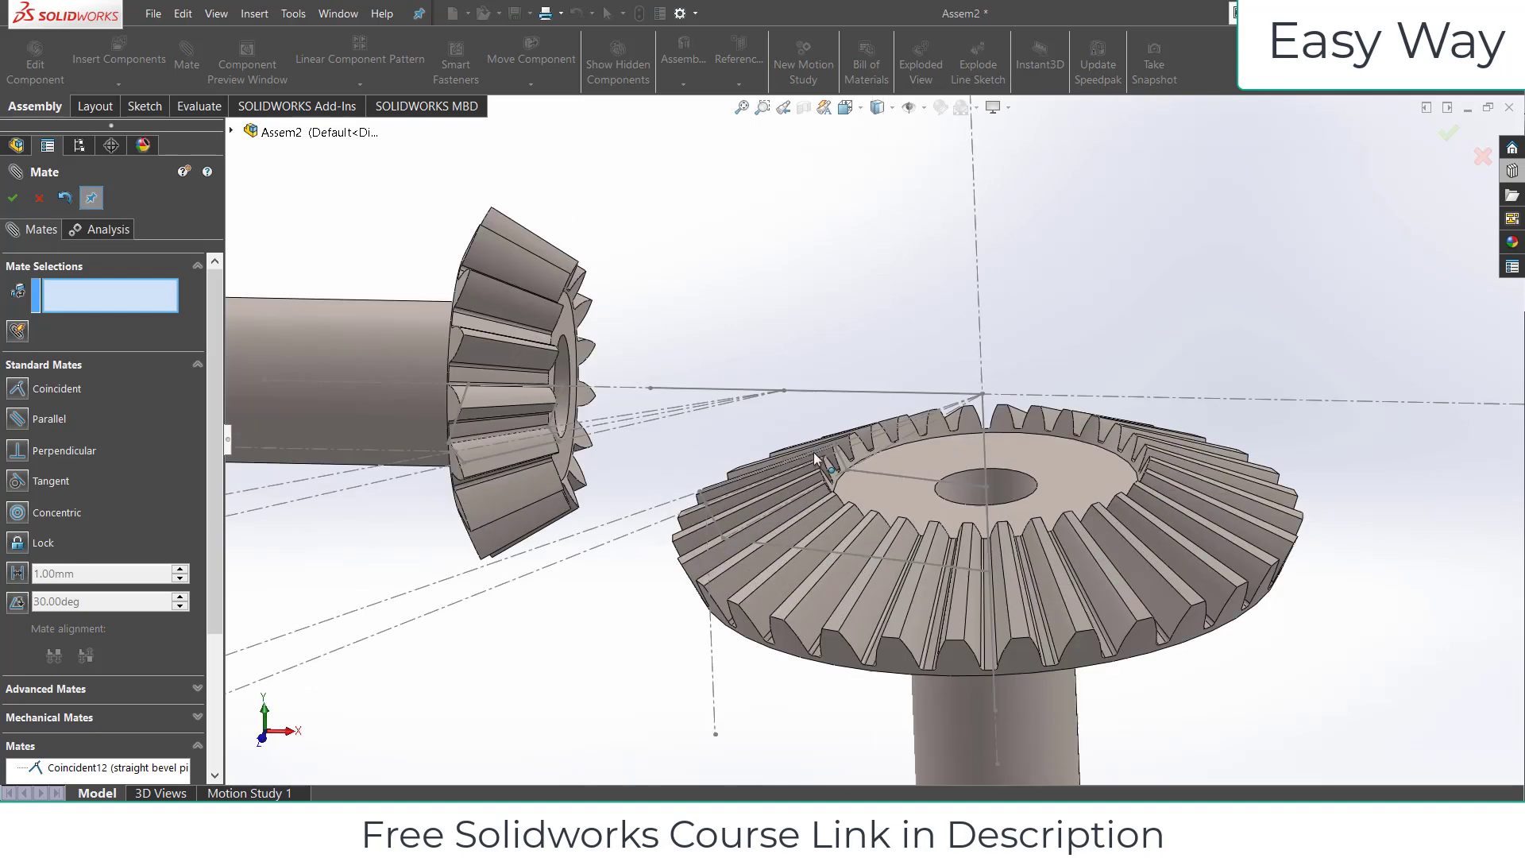
pyautogui.click(782, 378)
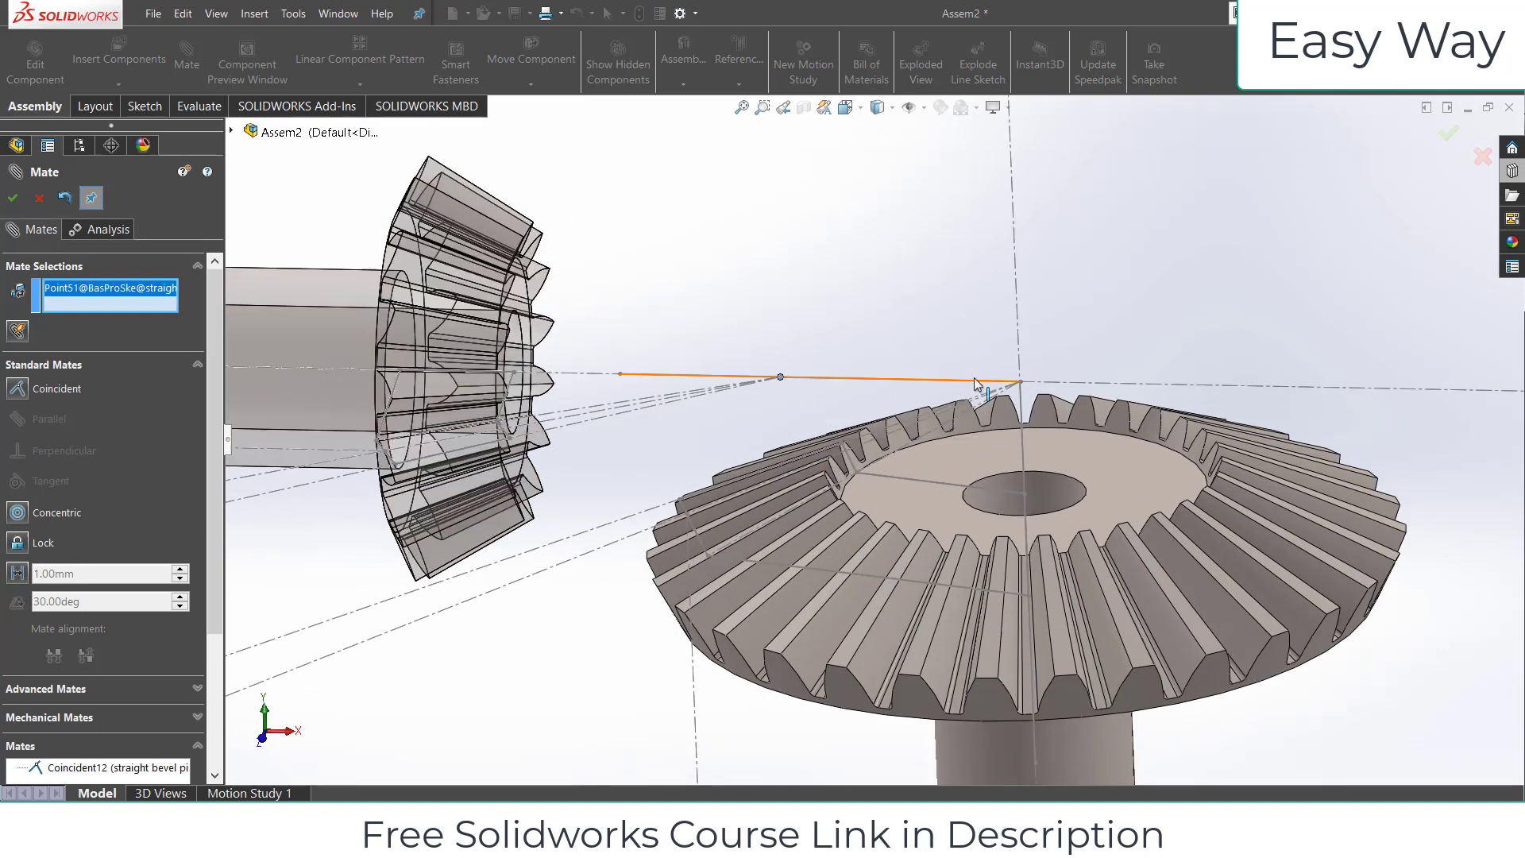
pyautogui.click(1020, 382)
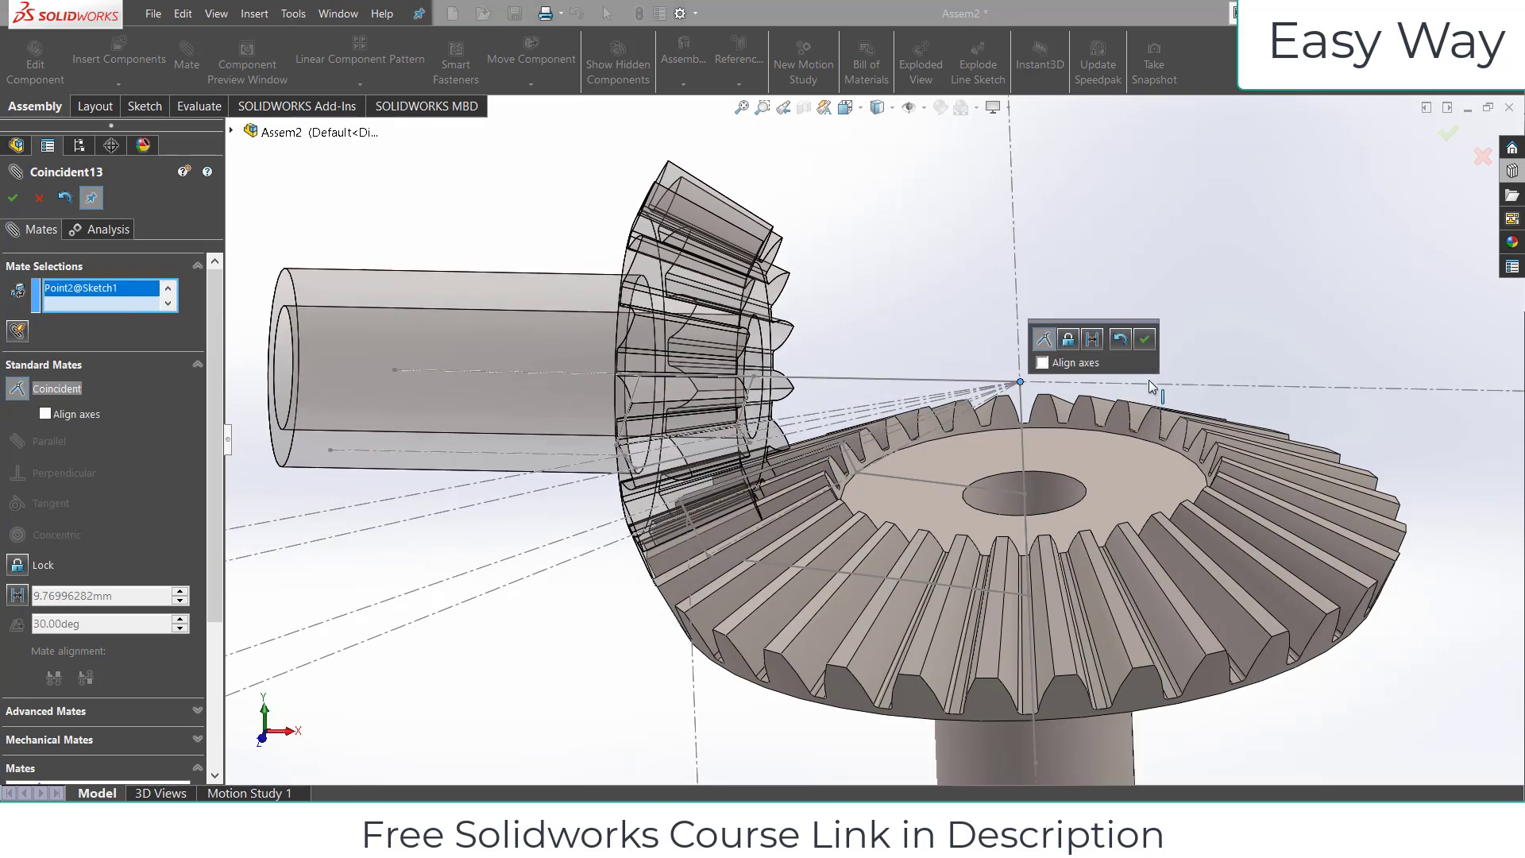
pyautogui.click(1144, 340)
pyautogui.scroll(-5, 864, 382)
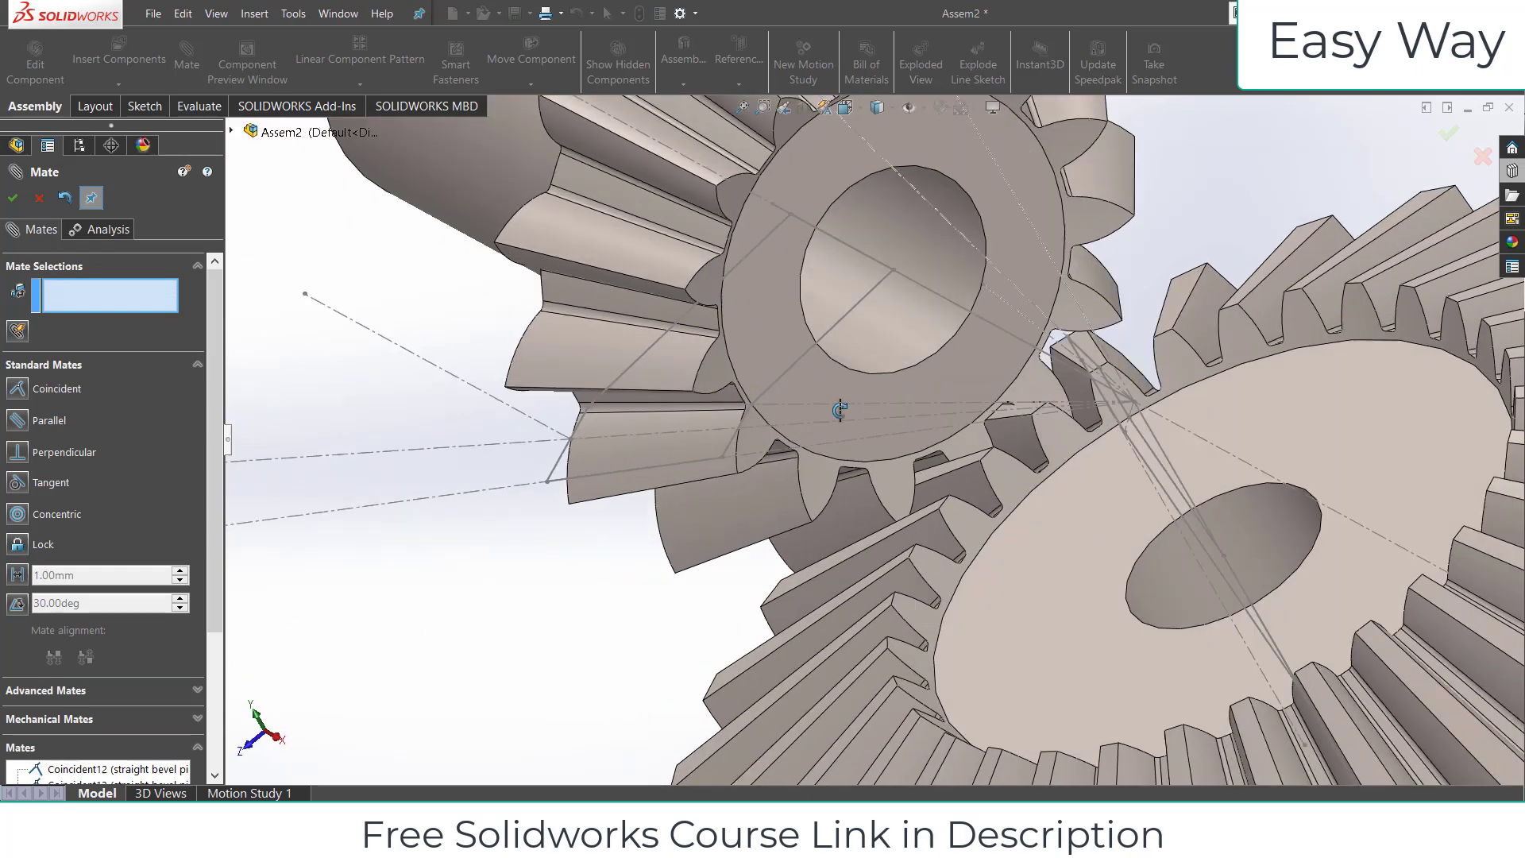
pyautogui.moveTo(839, 410); pyautogui.dragTo(850, 395, button='middle')
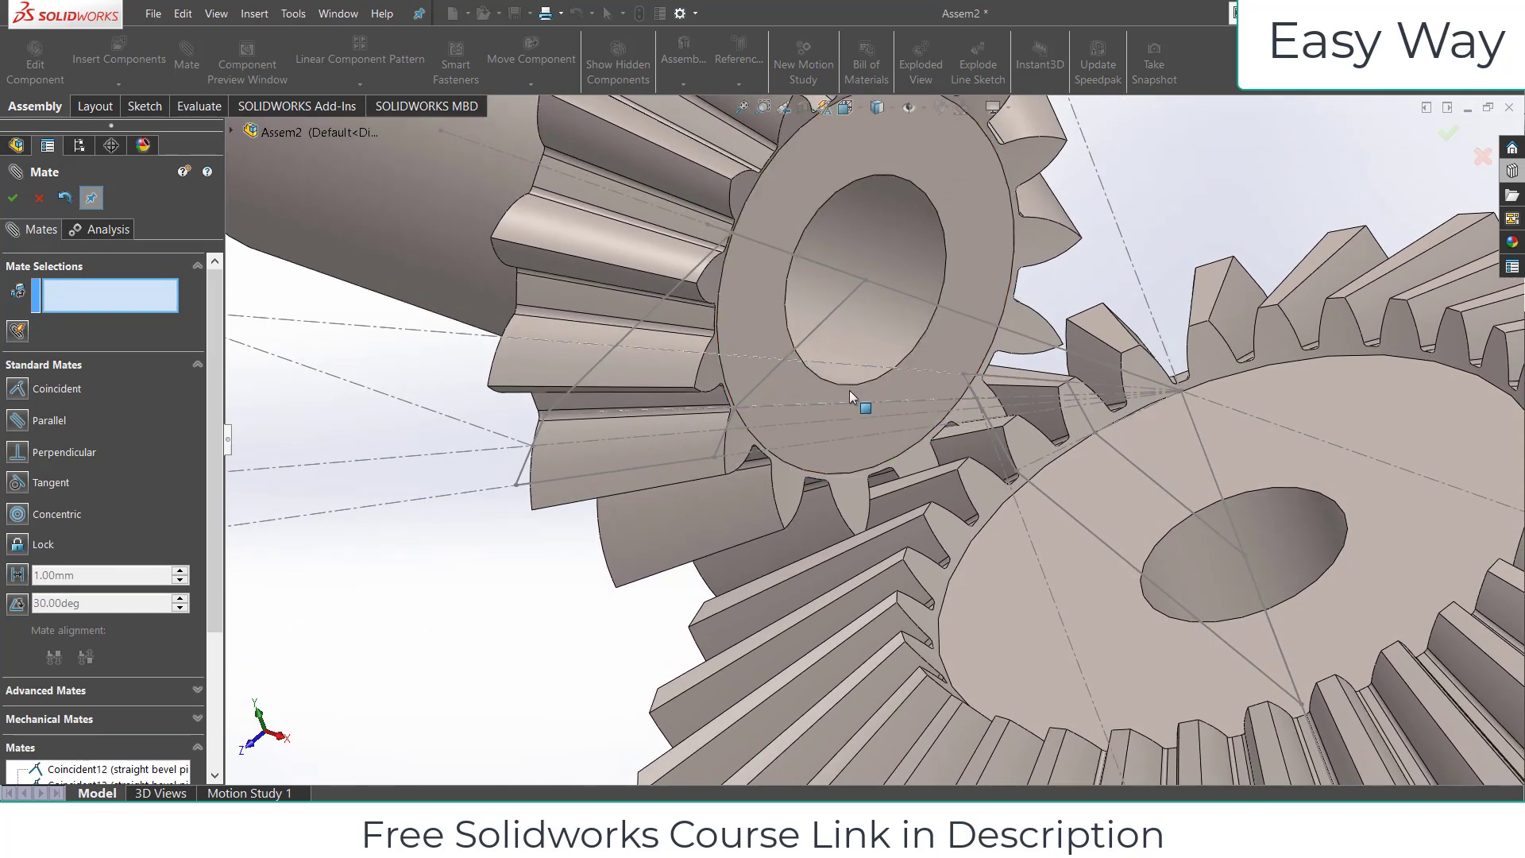
pyautogui.click(850, 425)
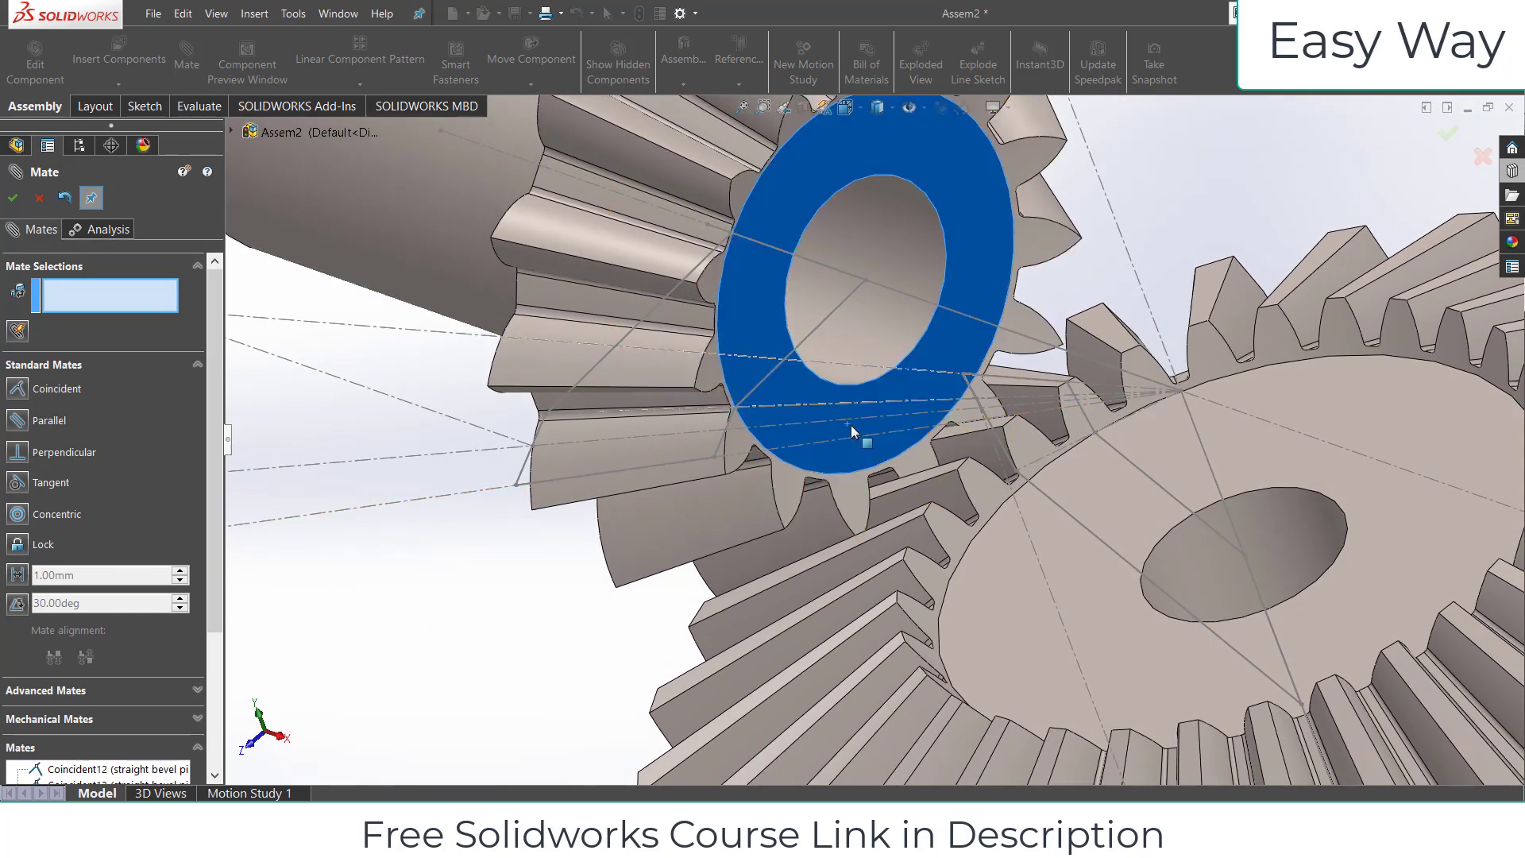
pyautogui.press('f')
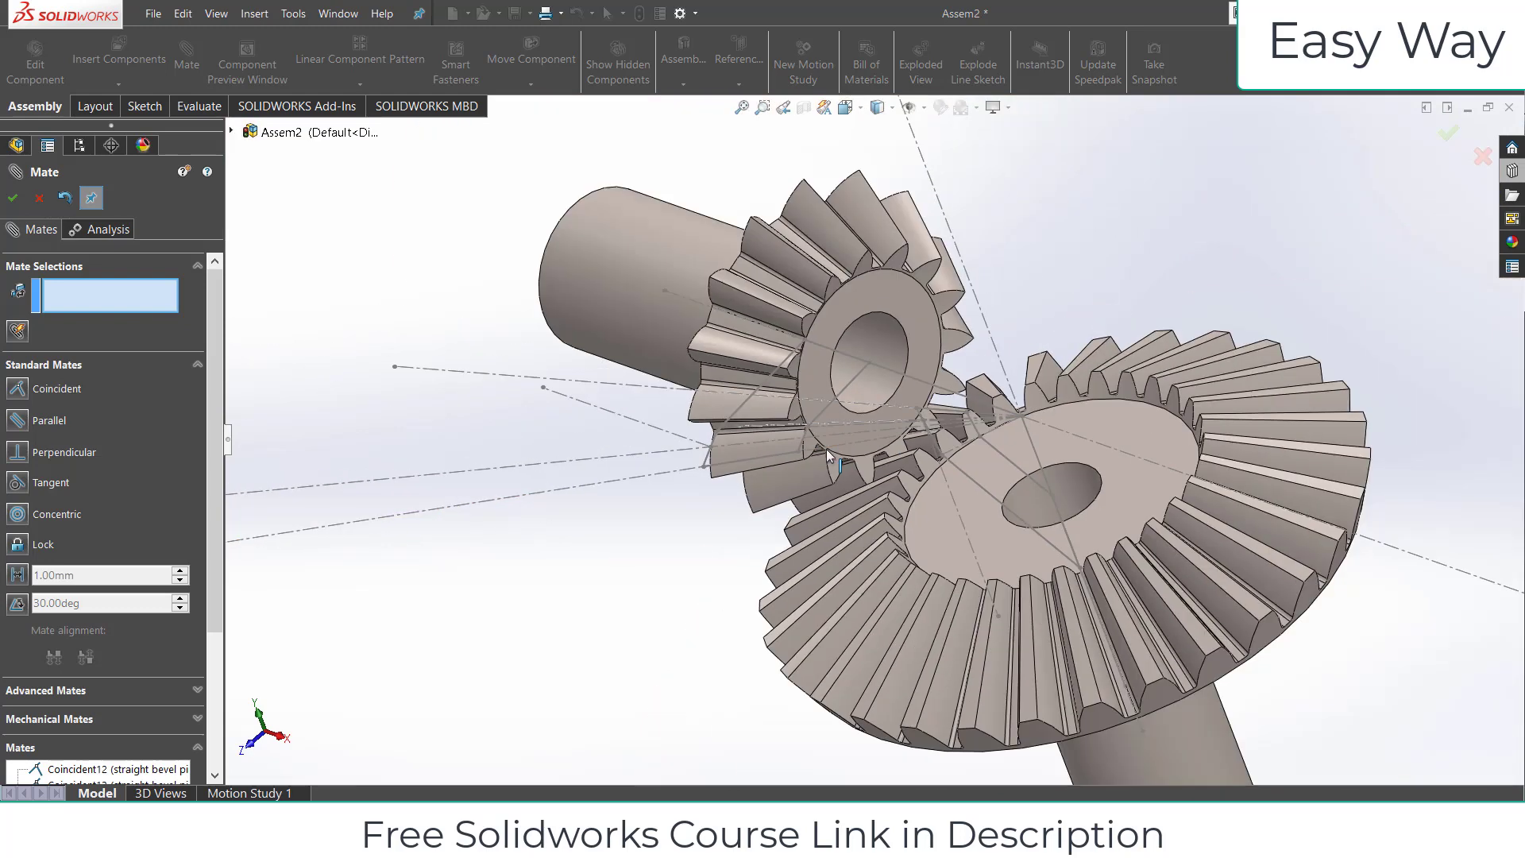
pyautogui.click(176, 375)
# Add a Gear mate from the pinion bore edge to the gear bore face at 15:30.
pyautogui.click(175, 424)
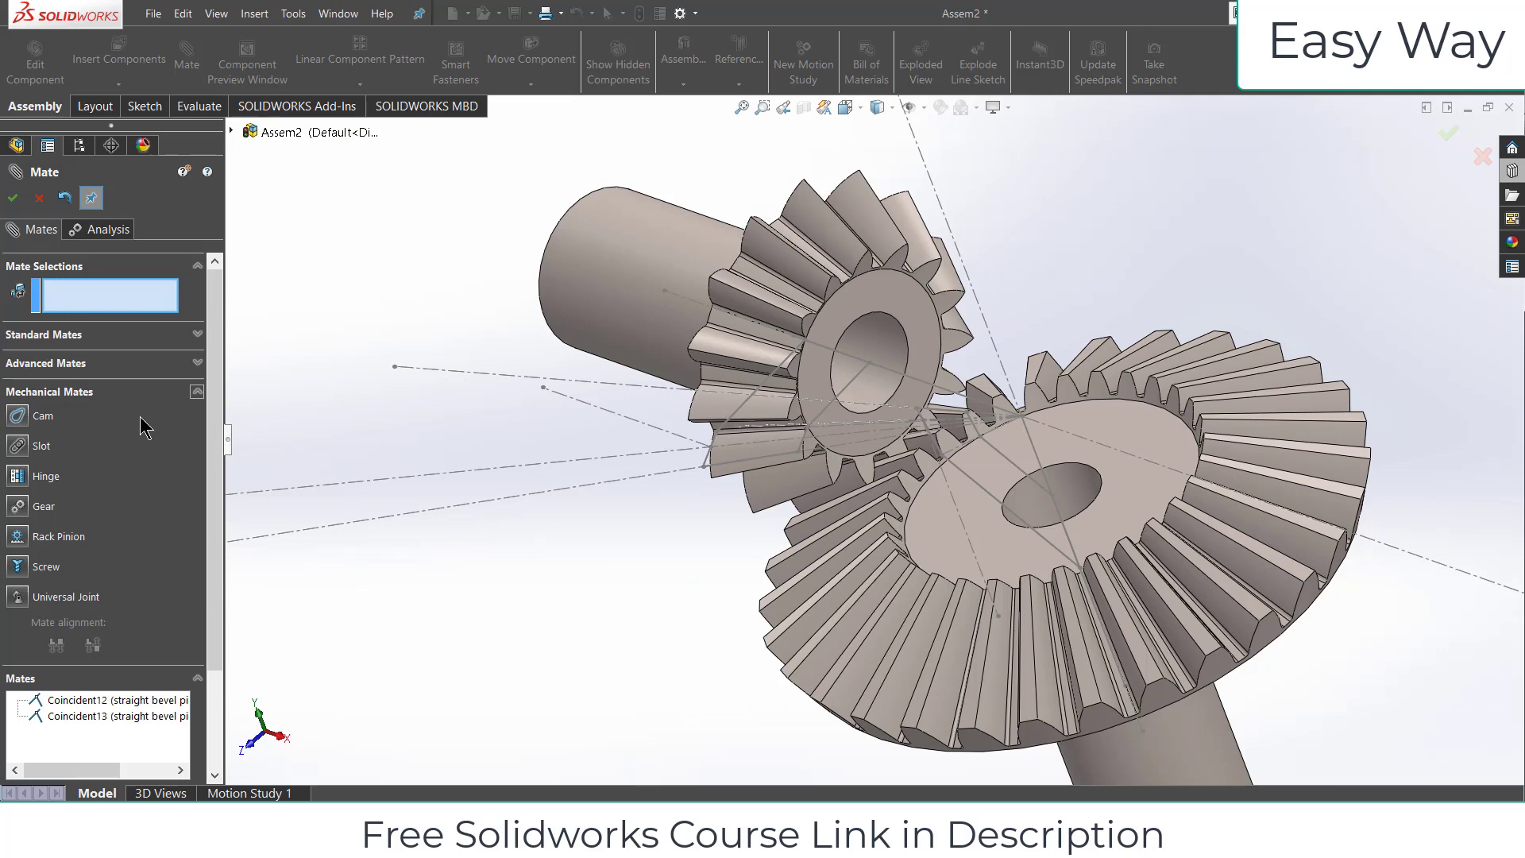
pyautogui.click(19, 508)
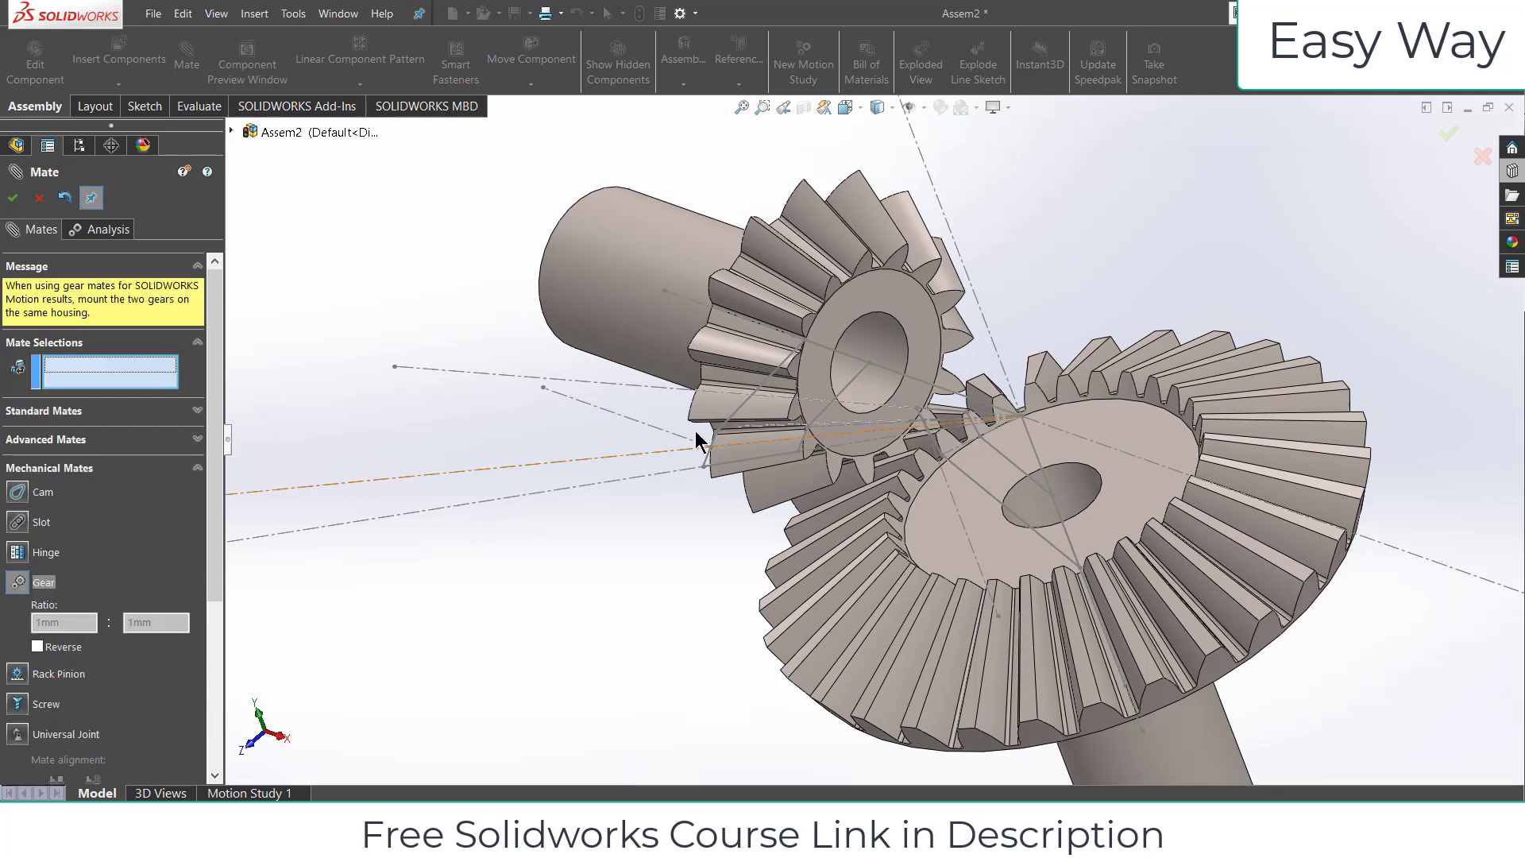
pyautogui.click(908, 353)
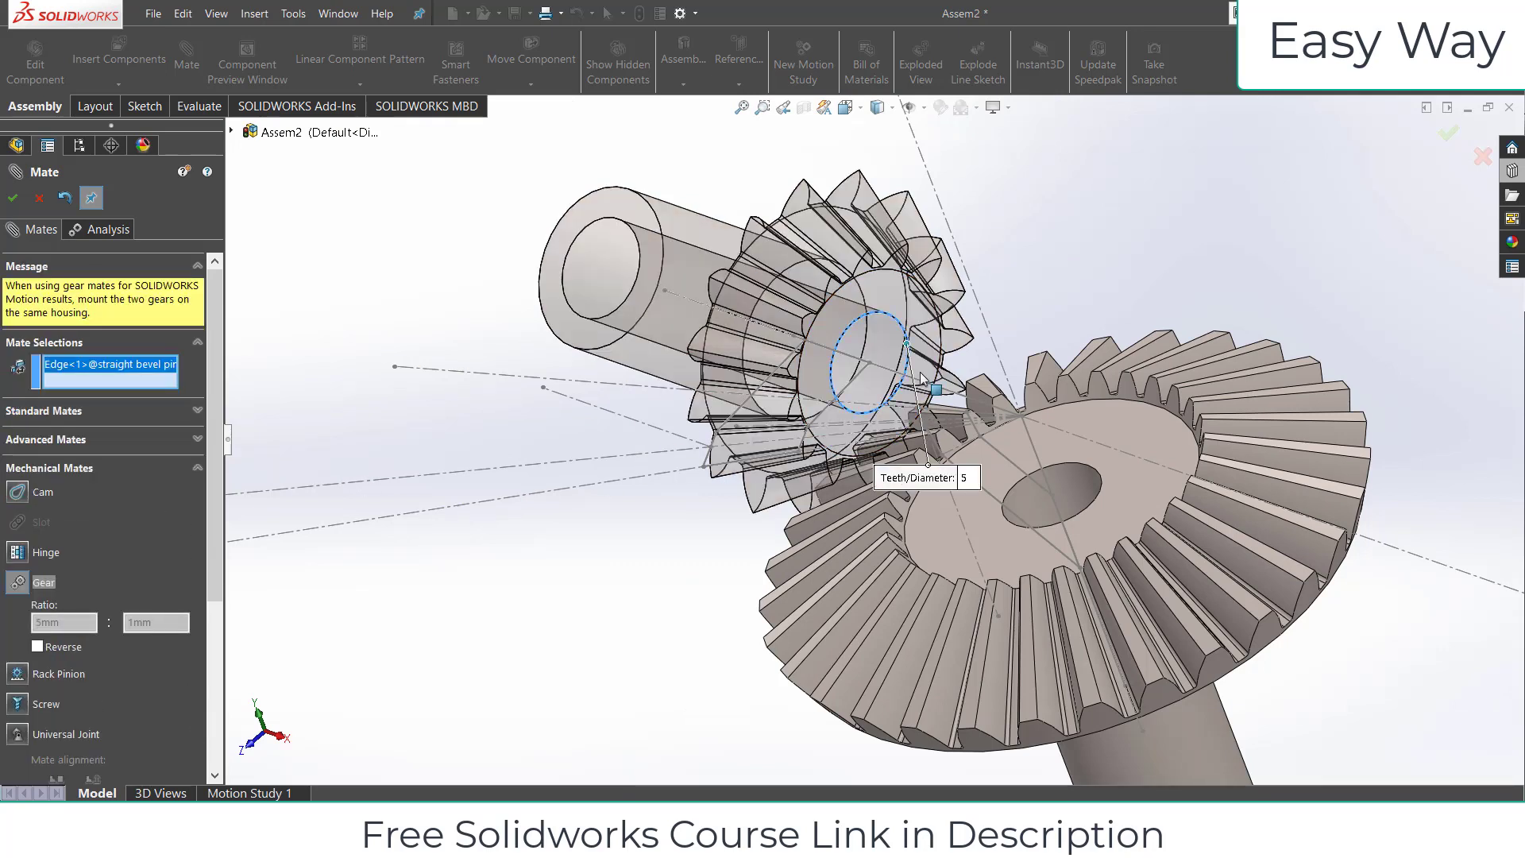
pyautogui.click(1021, 492)
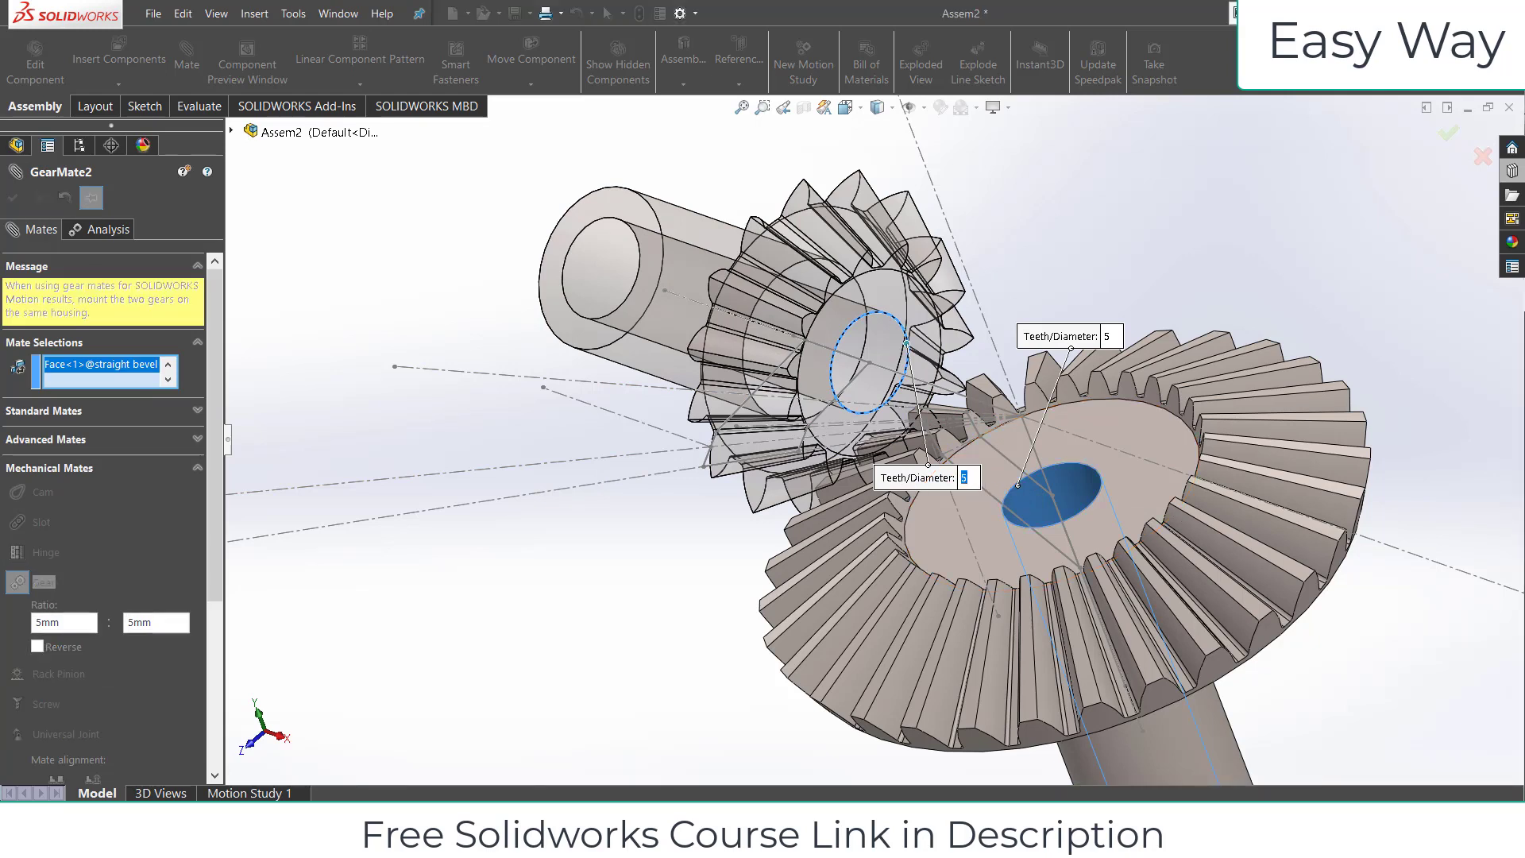
pyautogui.click(1108, 336)
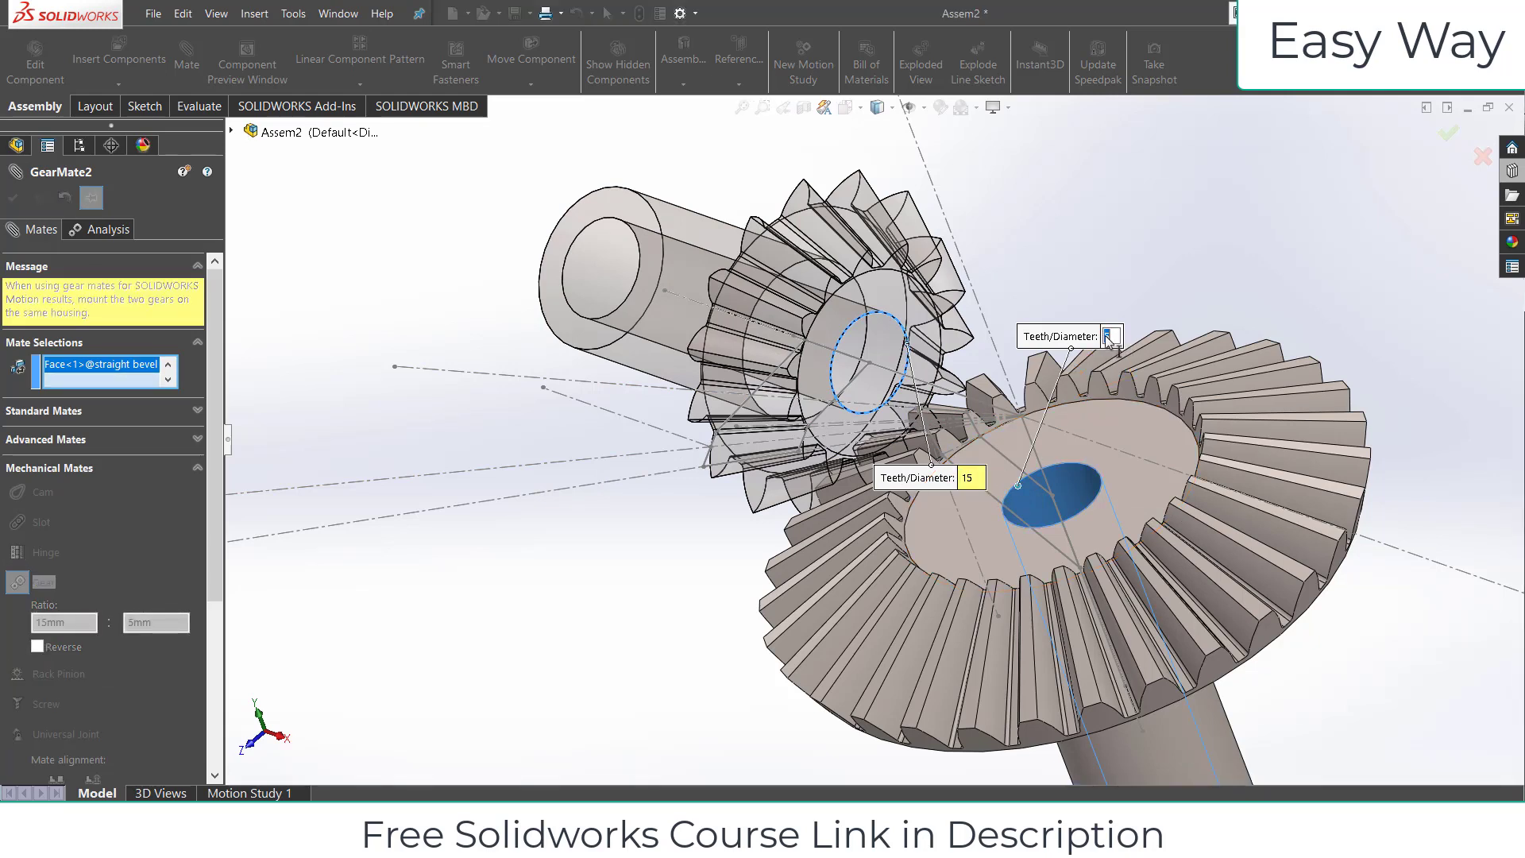
pyautogui.write('30')
pyautogui.press('Return')
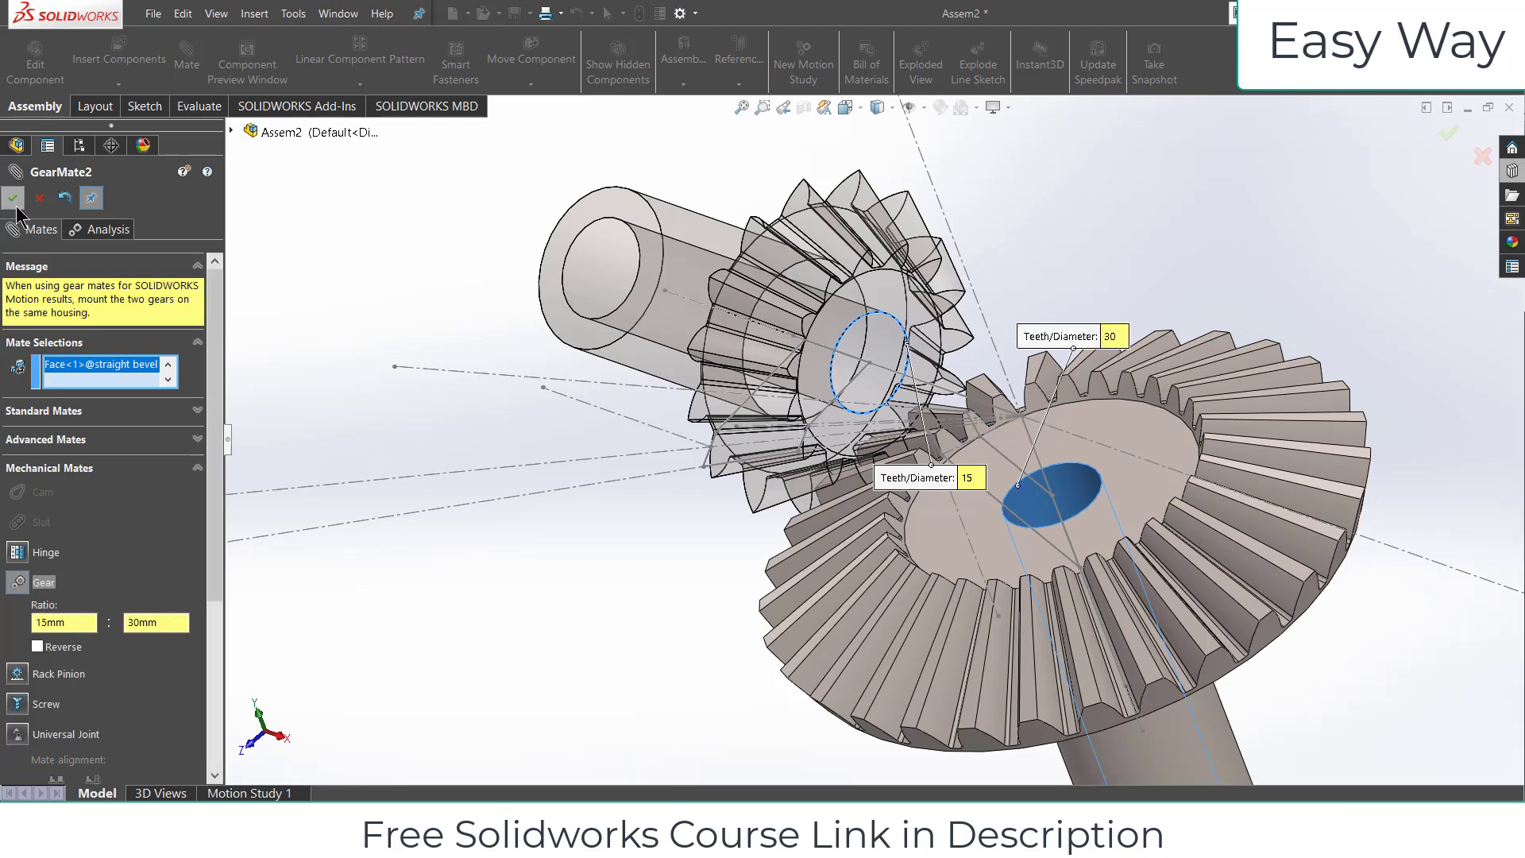
pyautogui.click(13, 199)
pyautogui.click(12, 199)
# Orbit the assembly and drag the large gear to test the gear mate.
pyautogui.scroll(5, 874, 429)
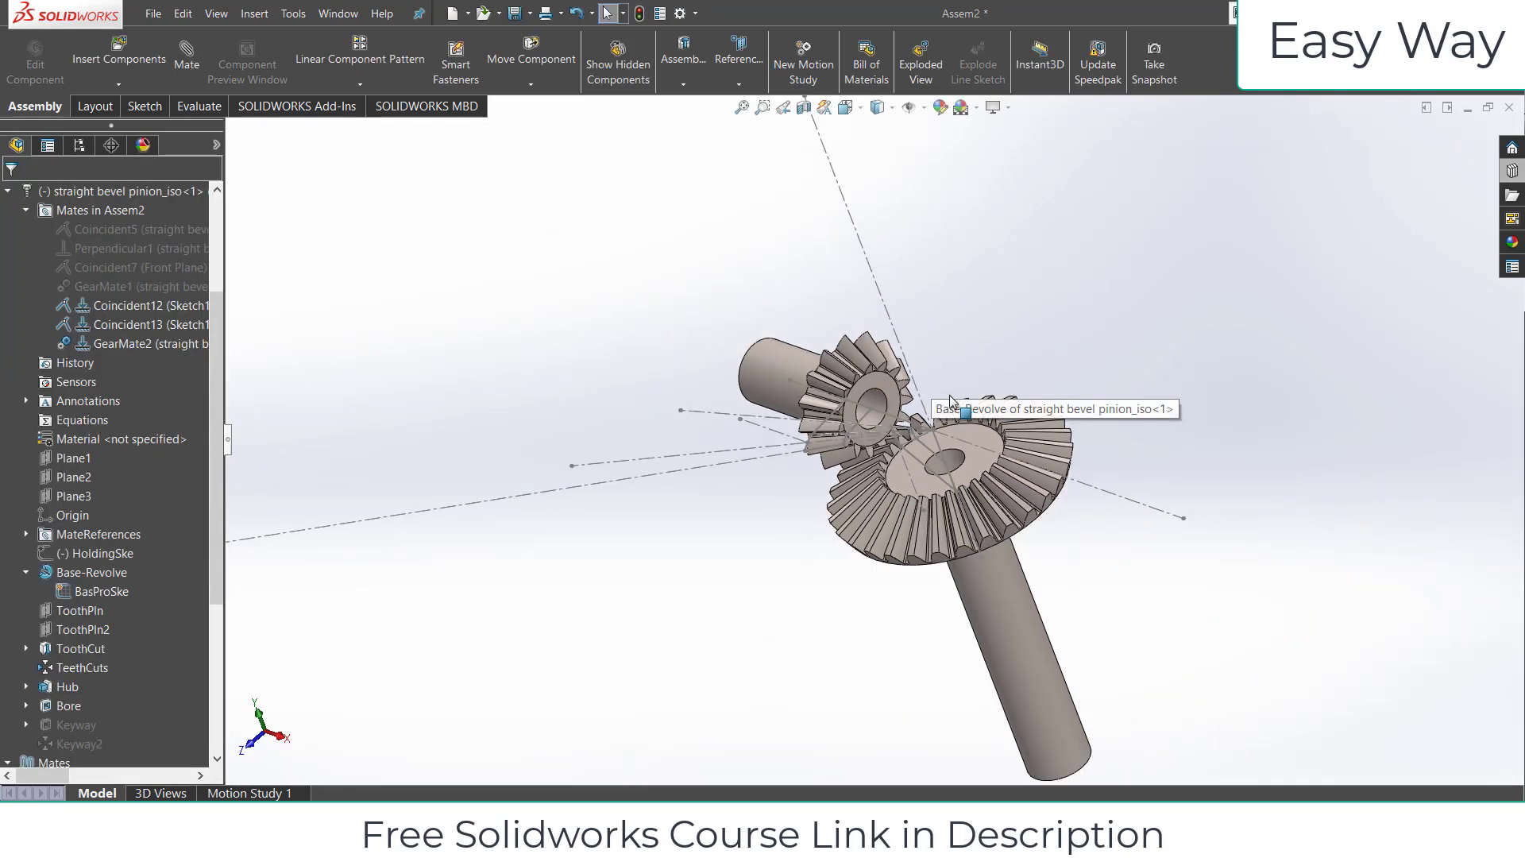
pyautogui.scroll(3, 1031, 333)
pyautogui.moveTo(1026, 393); pyautogui.dragTo(938, 532, button='middle')
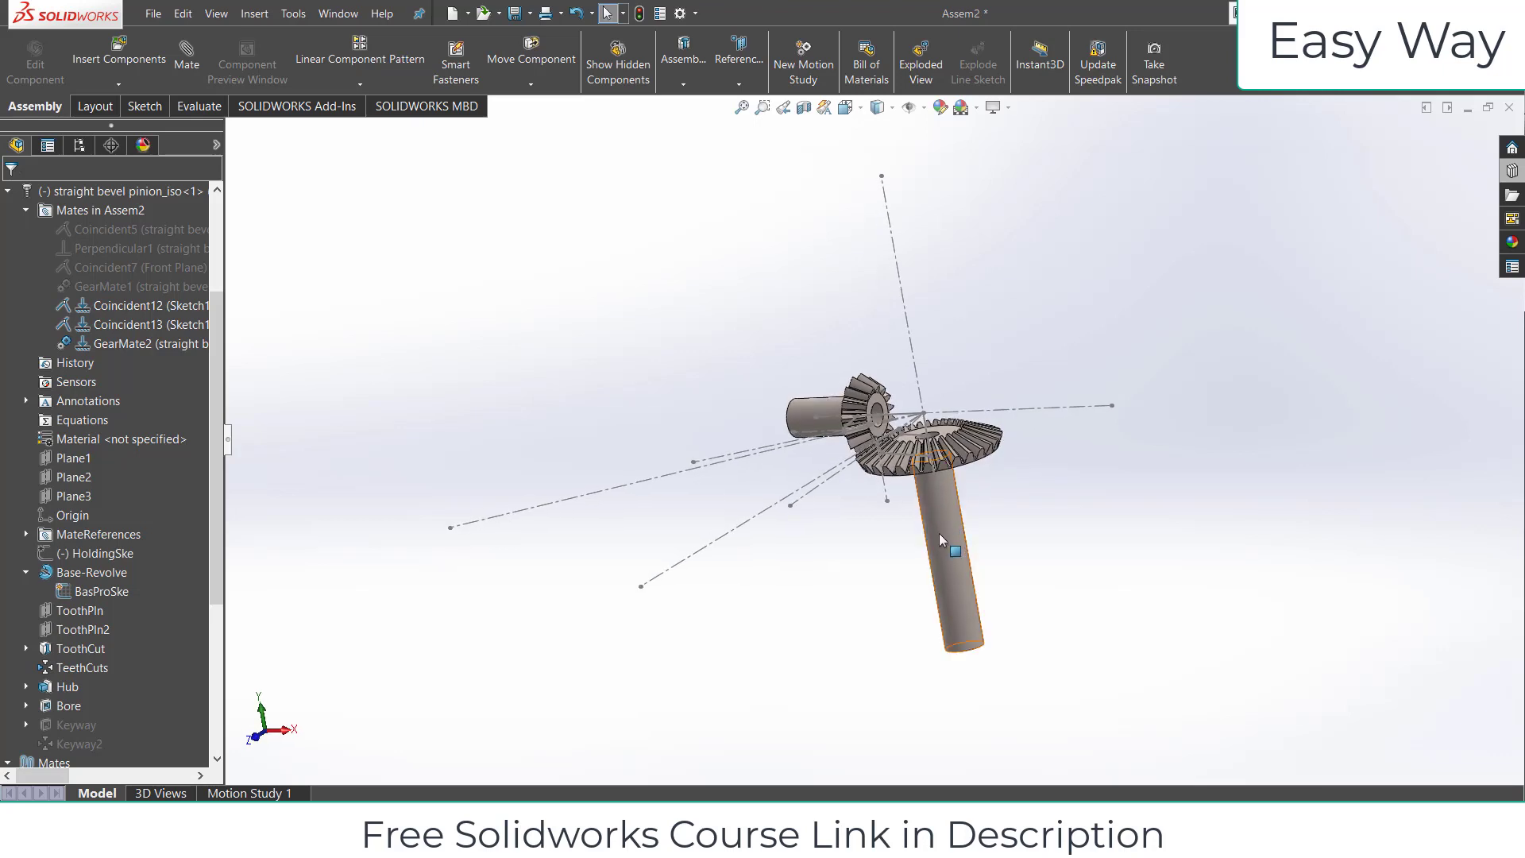
pyautogui.moveTo(951, 442); pyautogui.dragTo(1045, 520)
pyautogui.press('Escape')
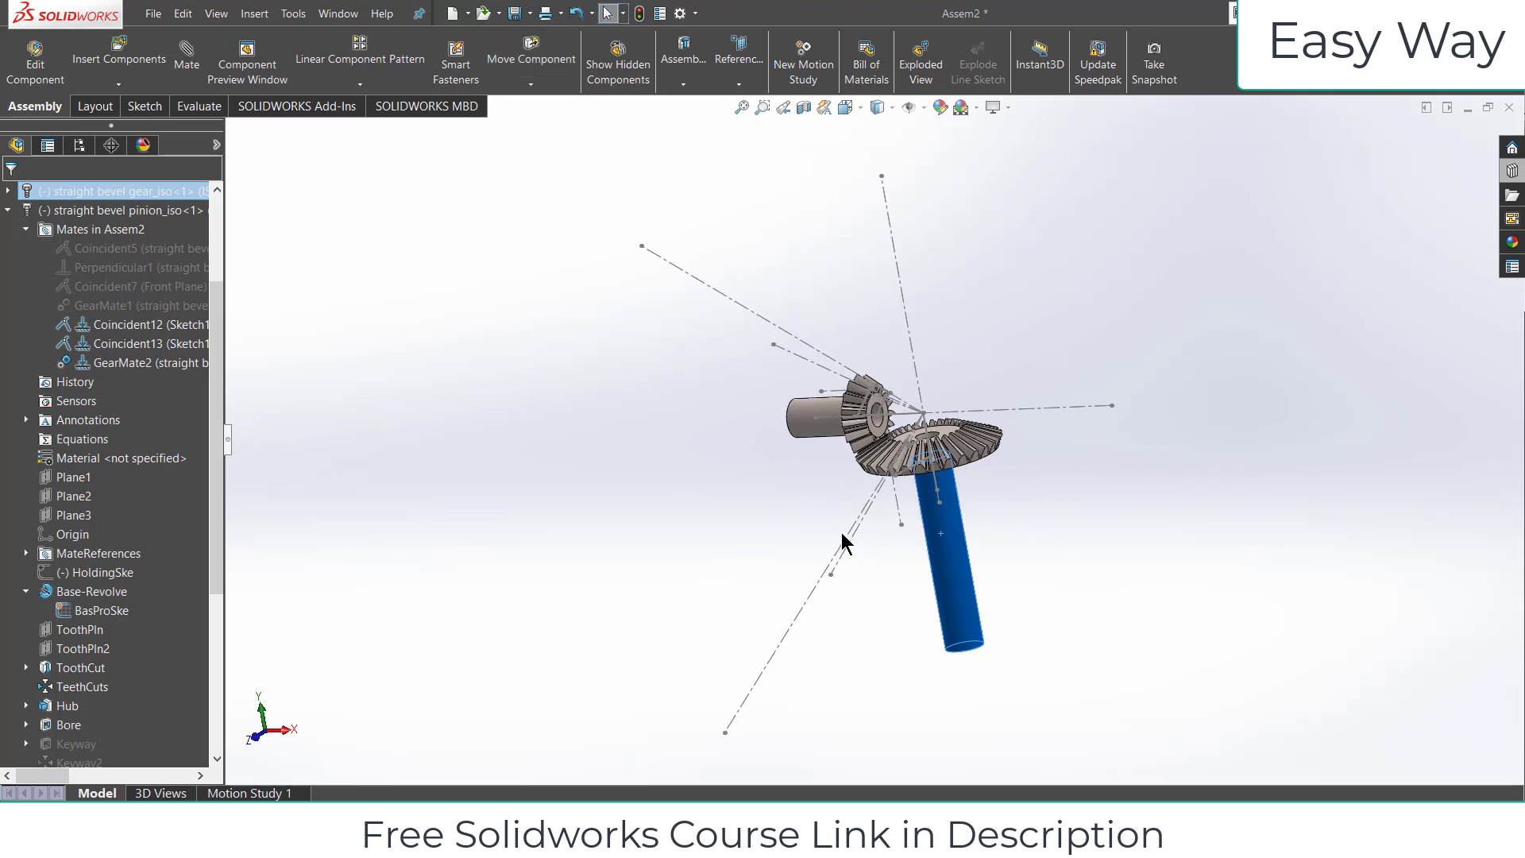
pyautogui.scroll(-3, 850, 533)
# Hide the gear's HoldingSke and BasProSke reference sketches.
pyautogui.click(876, 511)
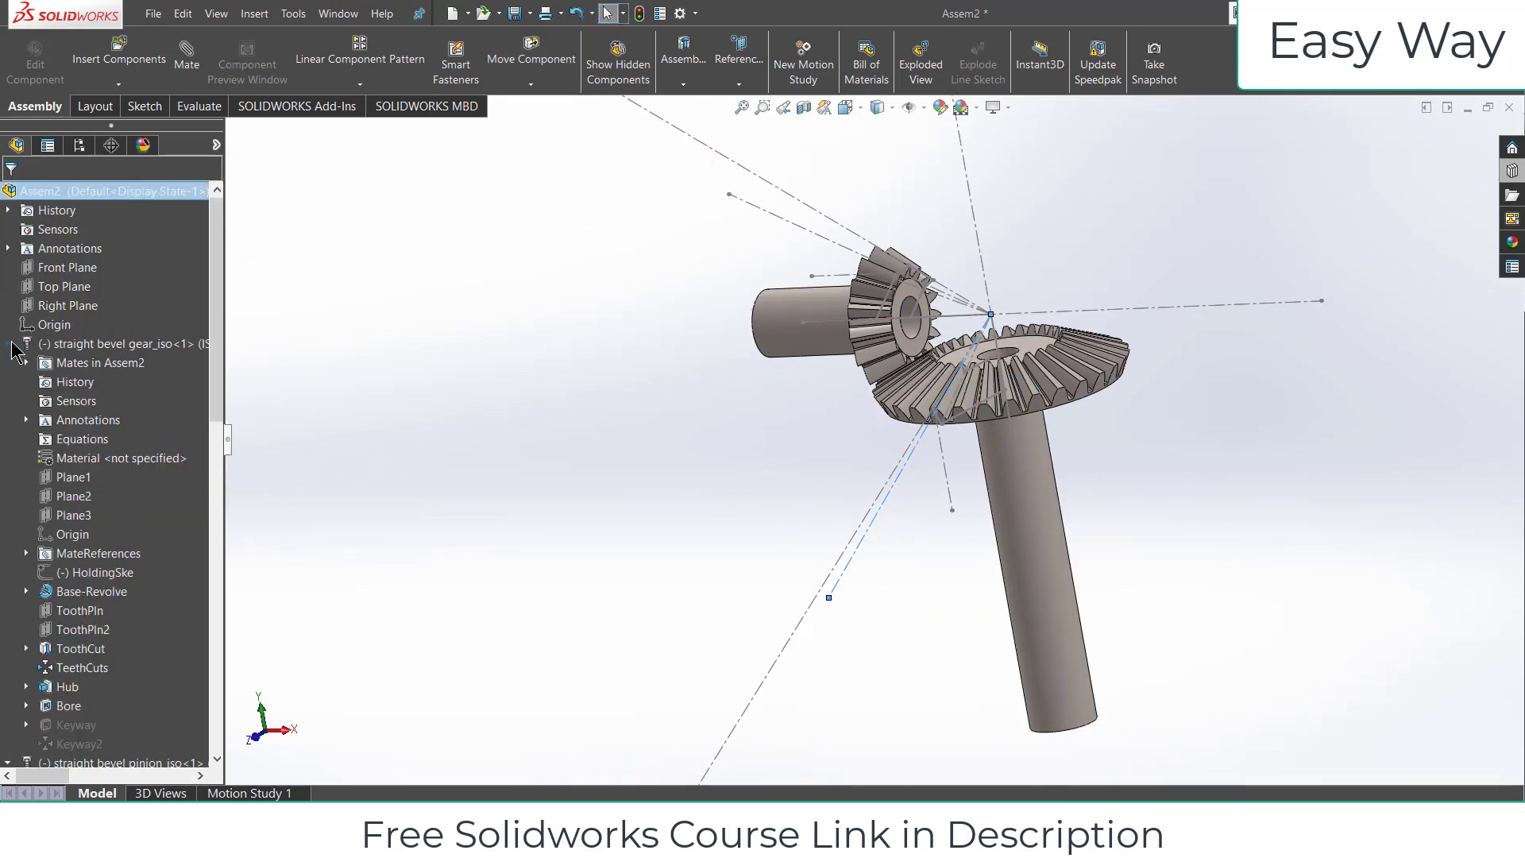
pyautogui.rightClick(88, 573)
pyautogui.click(27, 592)
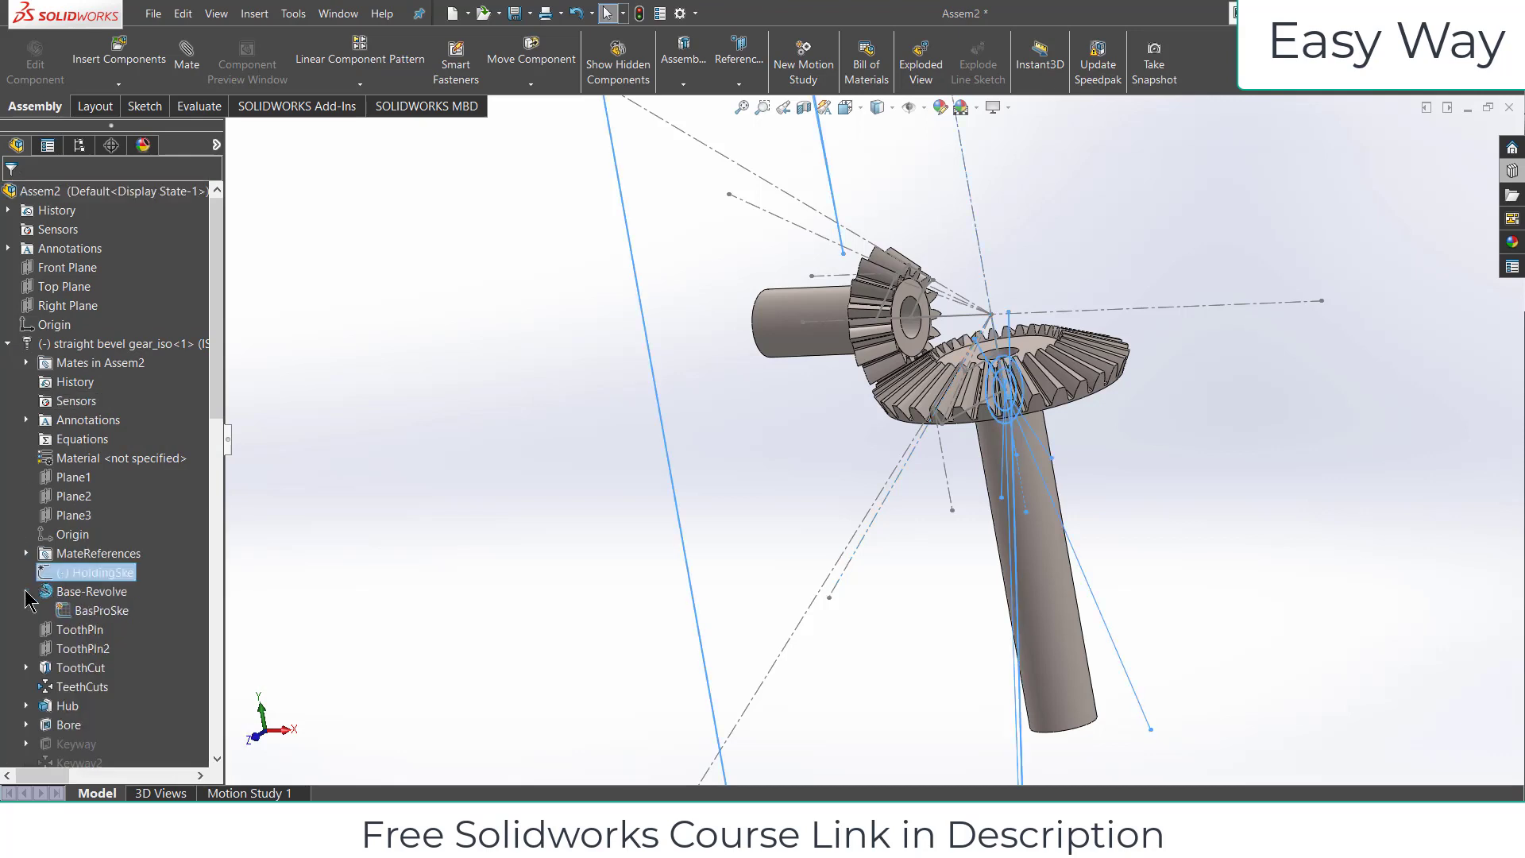
pyautogui.rightClick(72, 614)
pyautogui.click(93, 584)
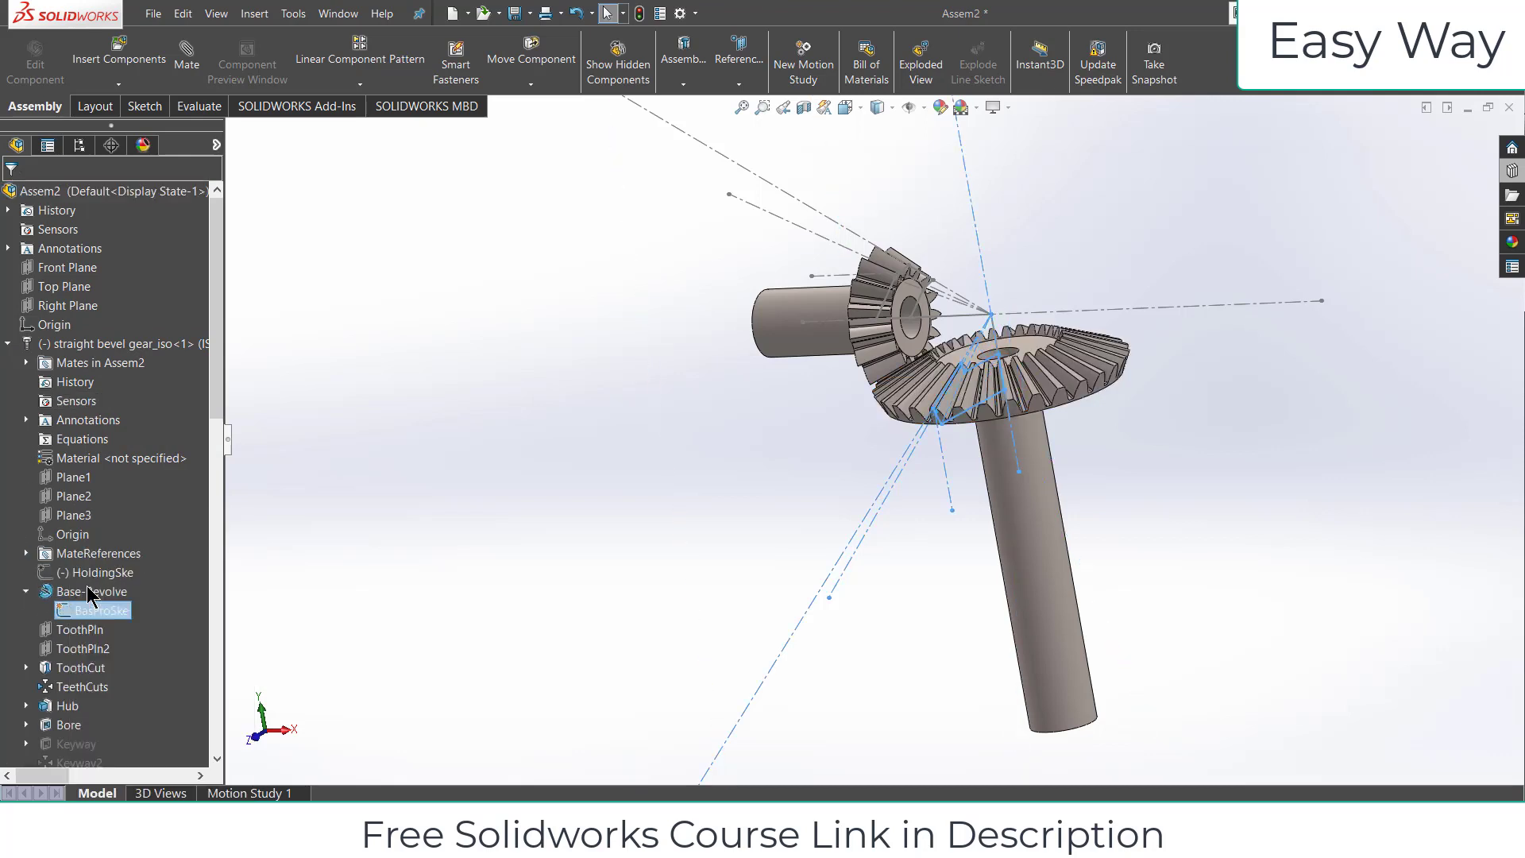
pyautogui.click(26, 592)
# Hide the pinion's BasProSke sketch and turn off sketch display in Hide/Show Items.
pyautogui.click(951, 289)
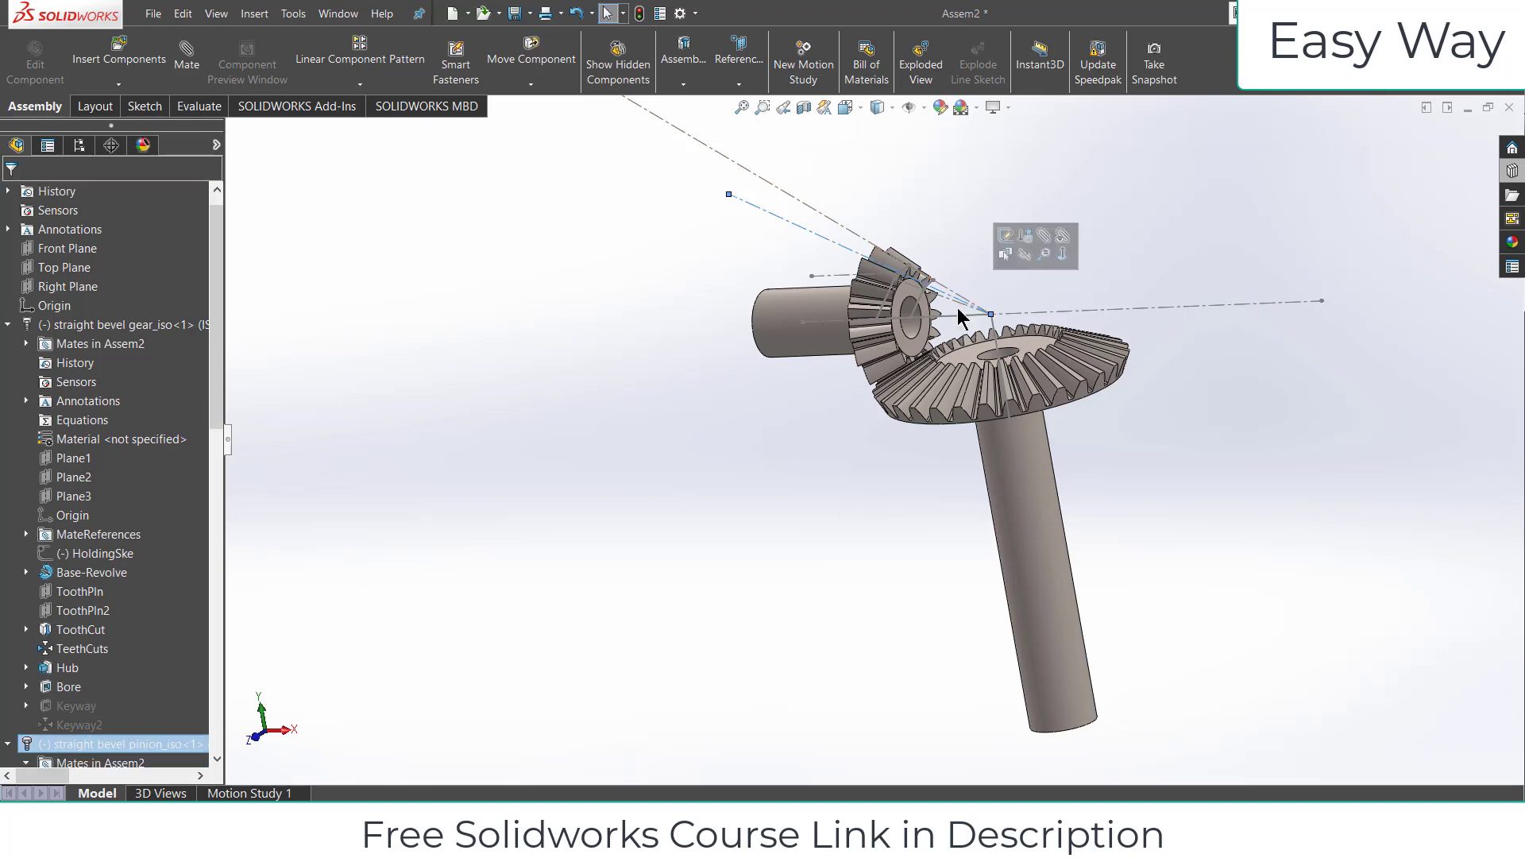
pyautogui.scroll(-2, 34, 699)
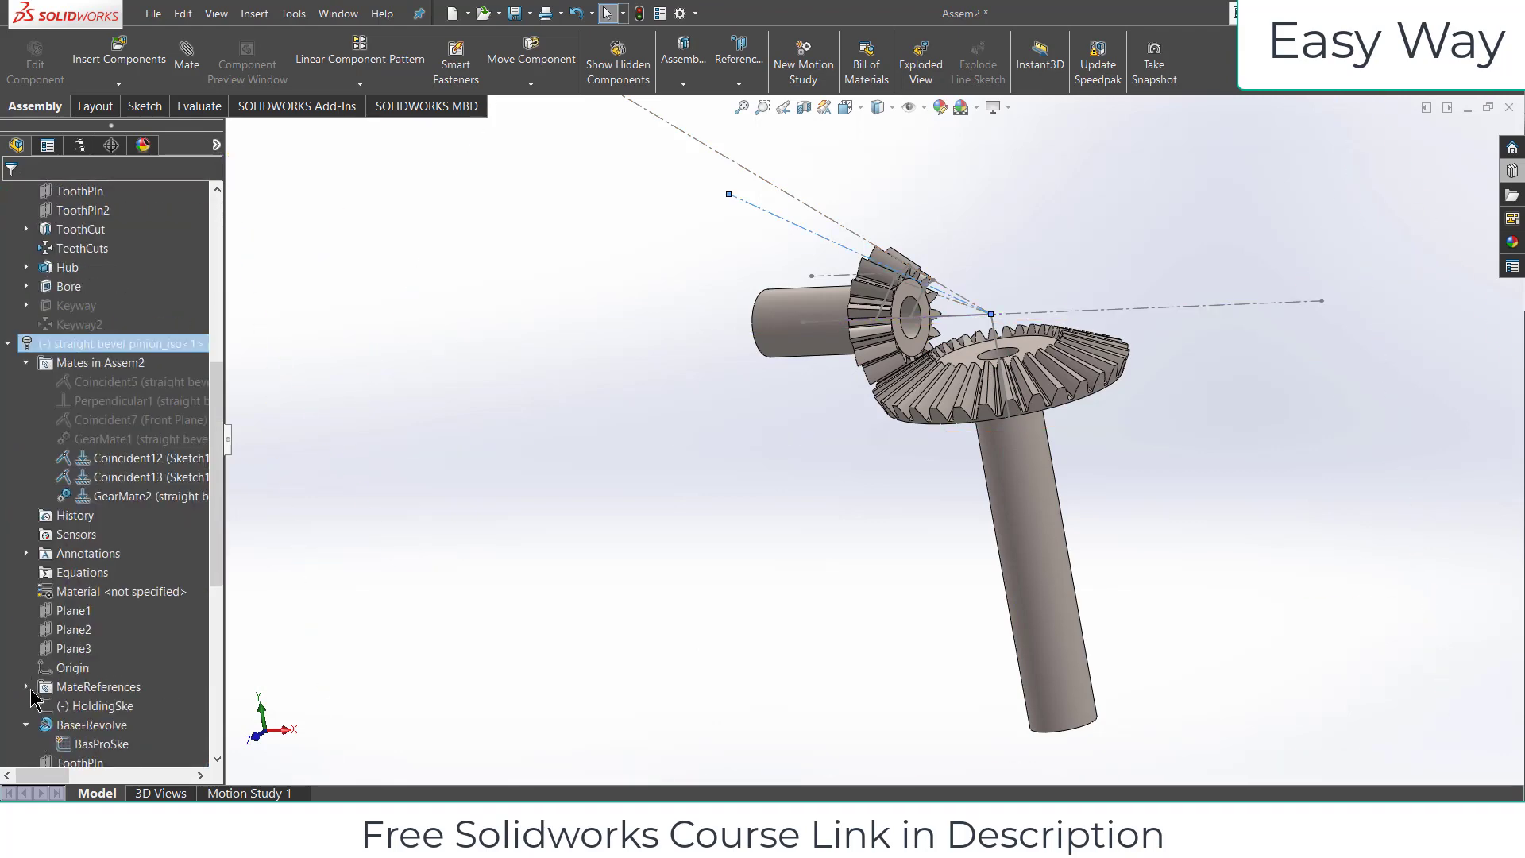
pyautogui.rightClick(85, 750)
pyautogui.click(104, 645)
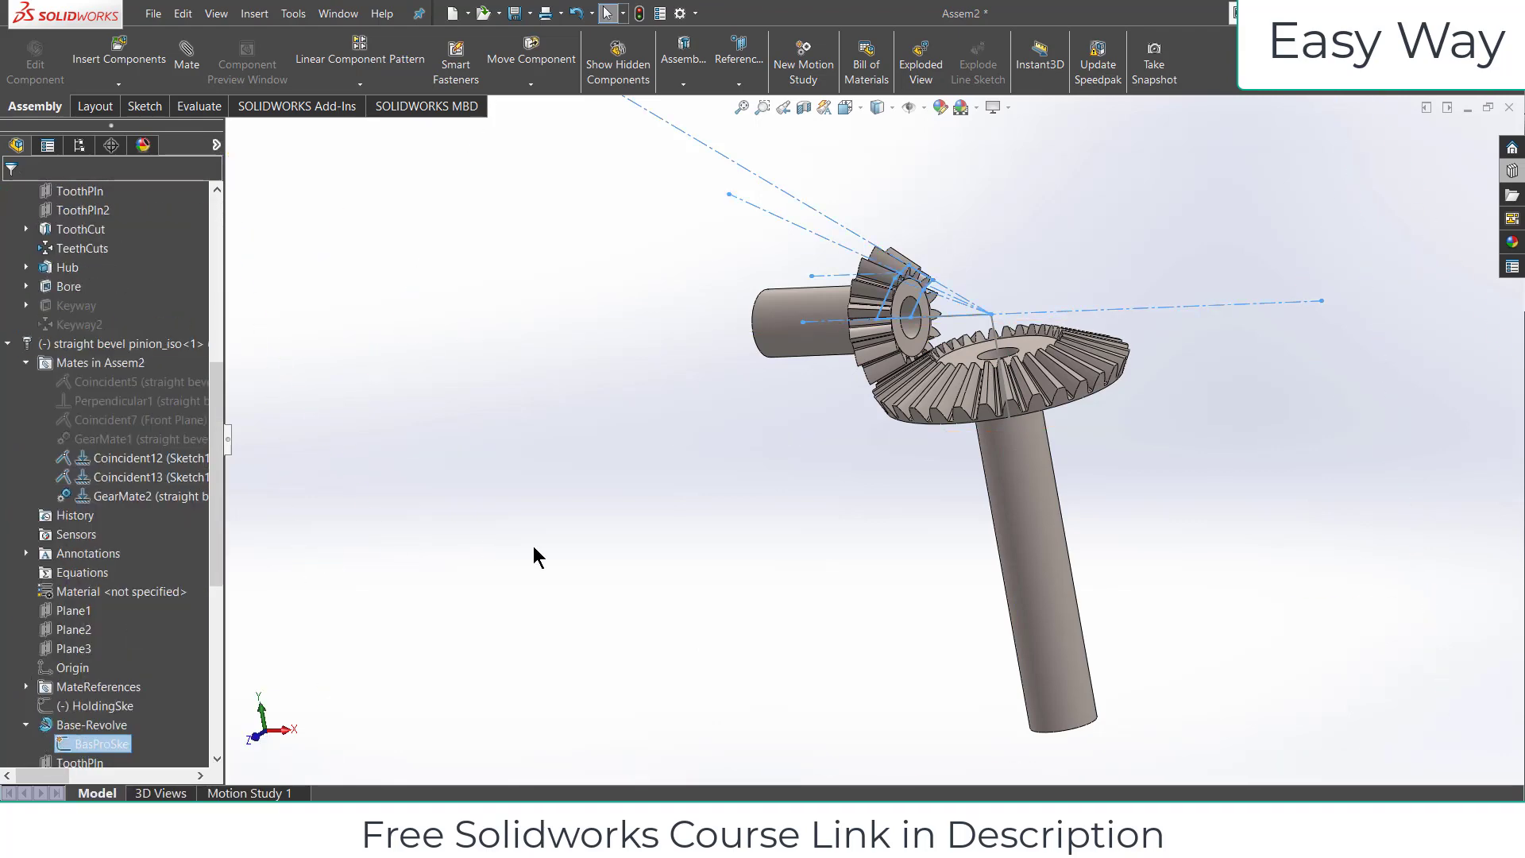
pyautogui.scroll(-3, 1048, 334)
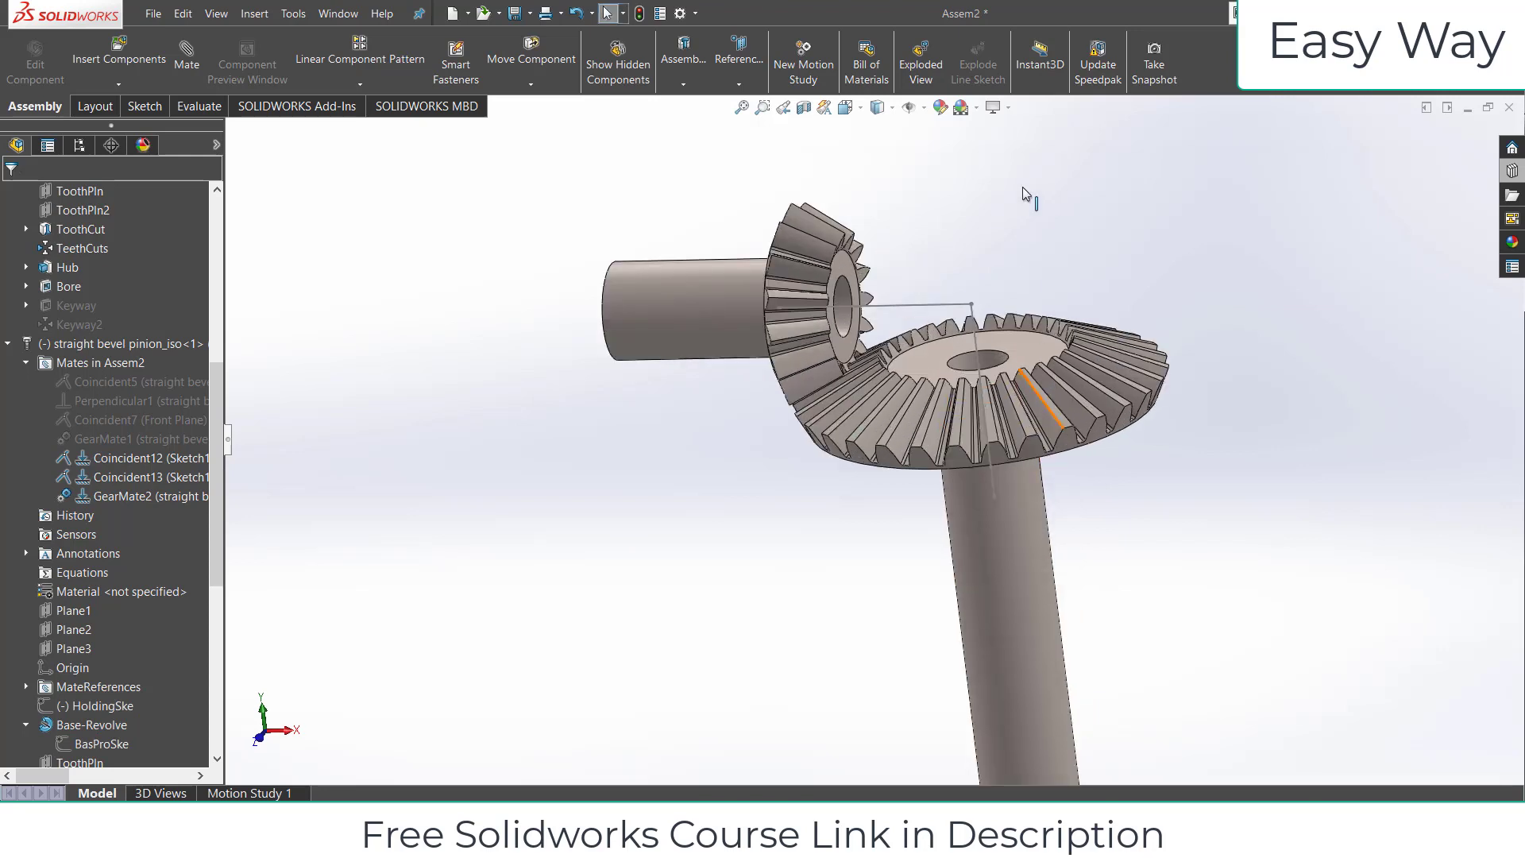
pyautogui.click(923, 110)
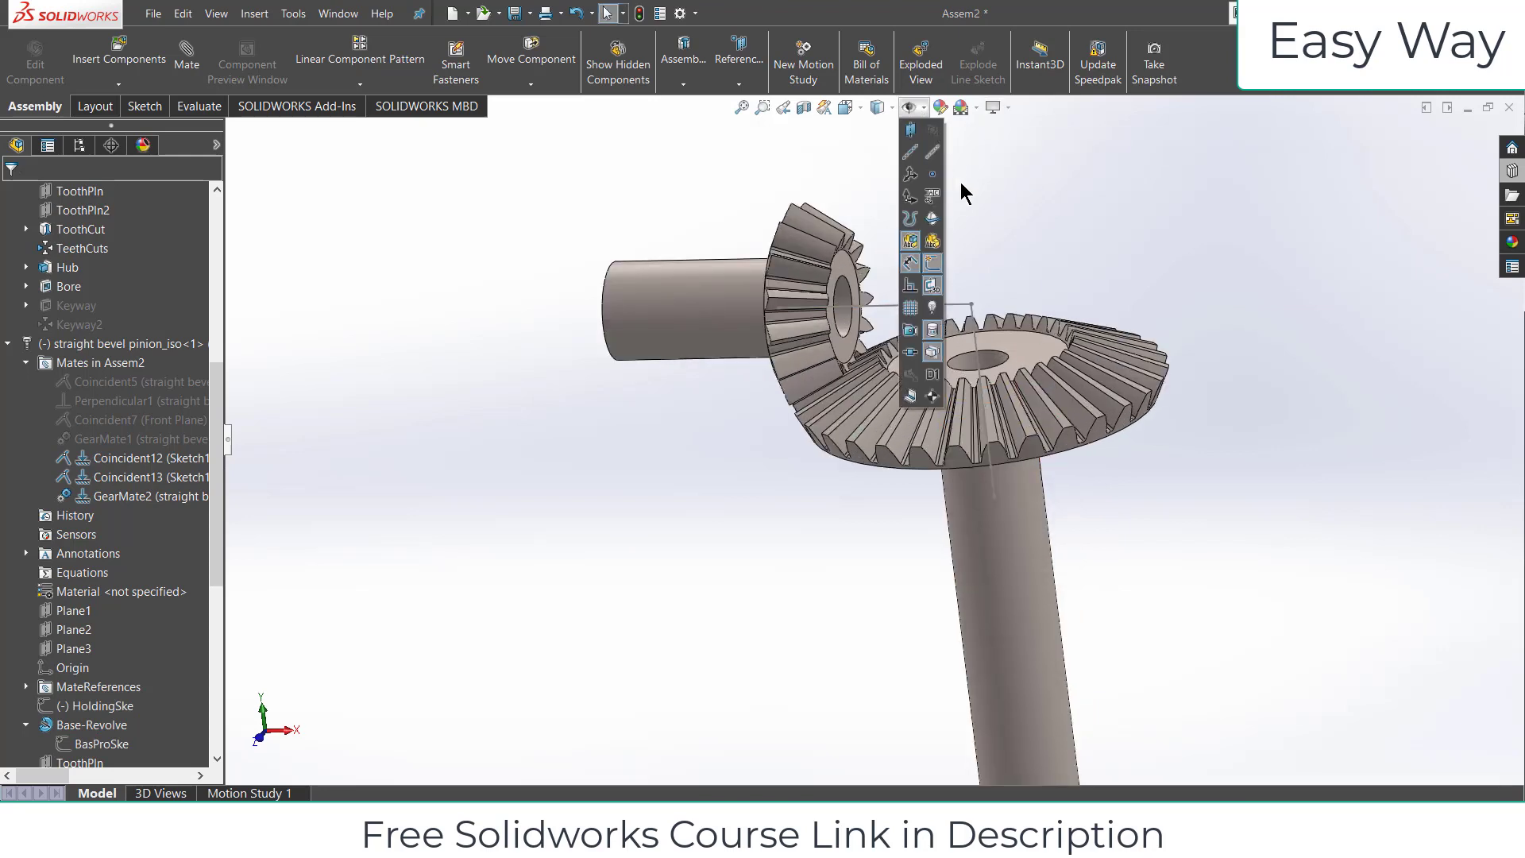
pyautogui.click(933, 262)
pyautogui.scroll(2, 1009, 508)
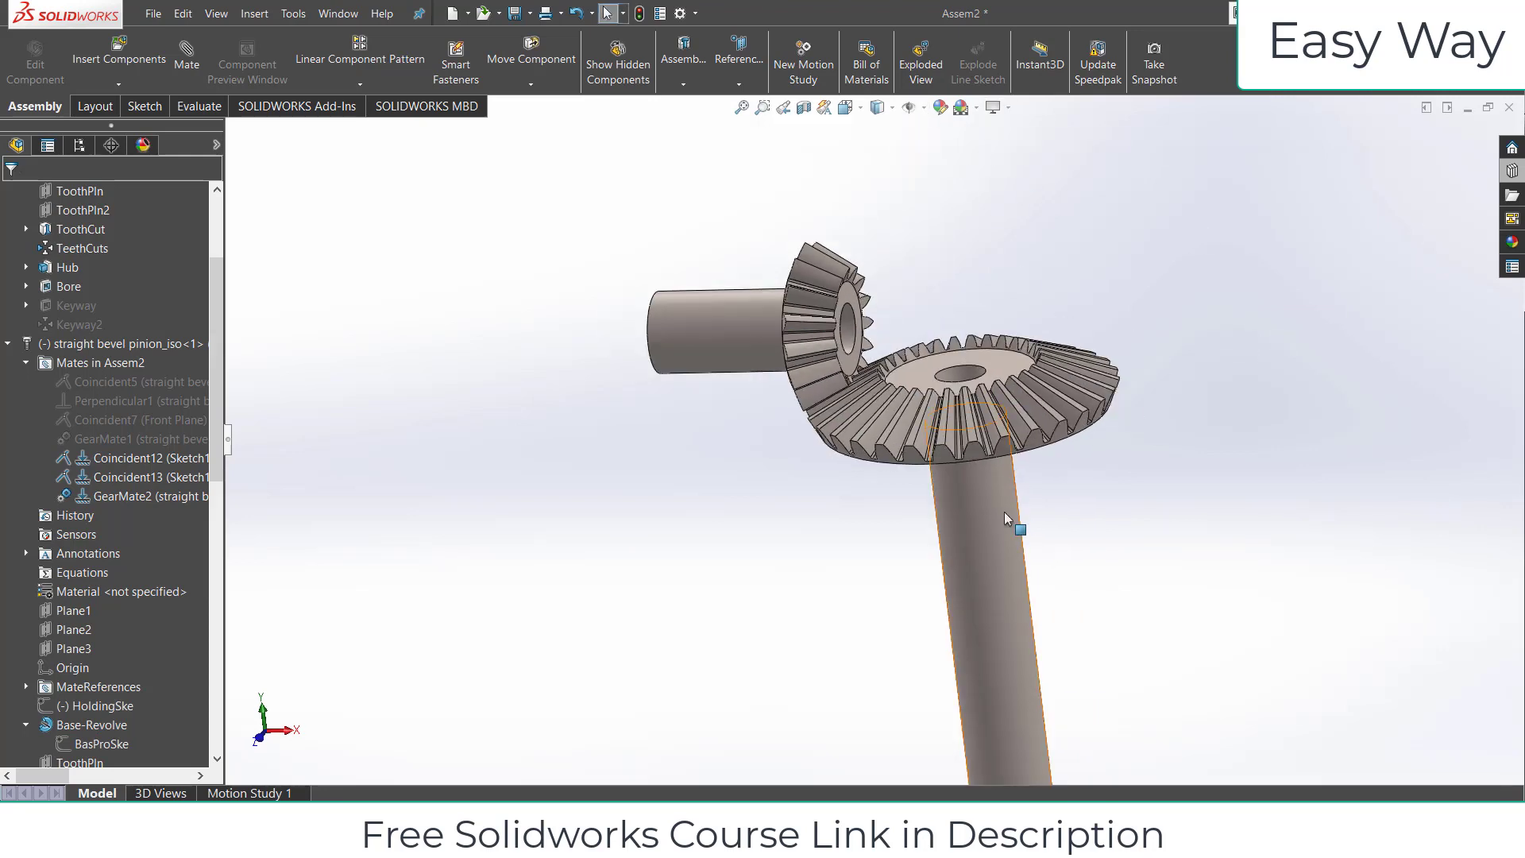
# Drag the large gear's shaft to rotate it, zooming in on the tooth contact with the pinion.
pyautogui.click(992, 511)
pyautogui.moveTo(980, 511); pyautogui.dragTo(953, 476)
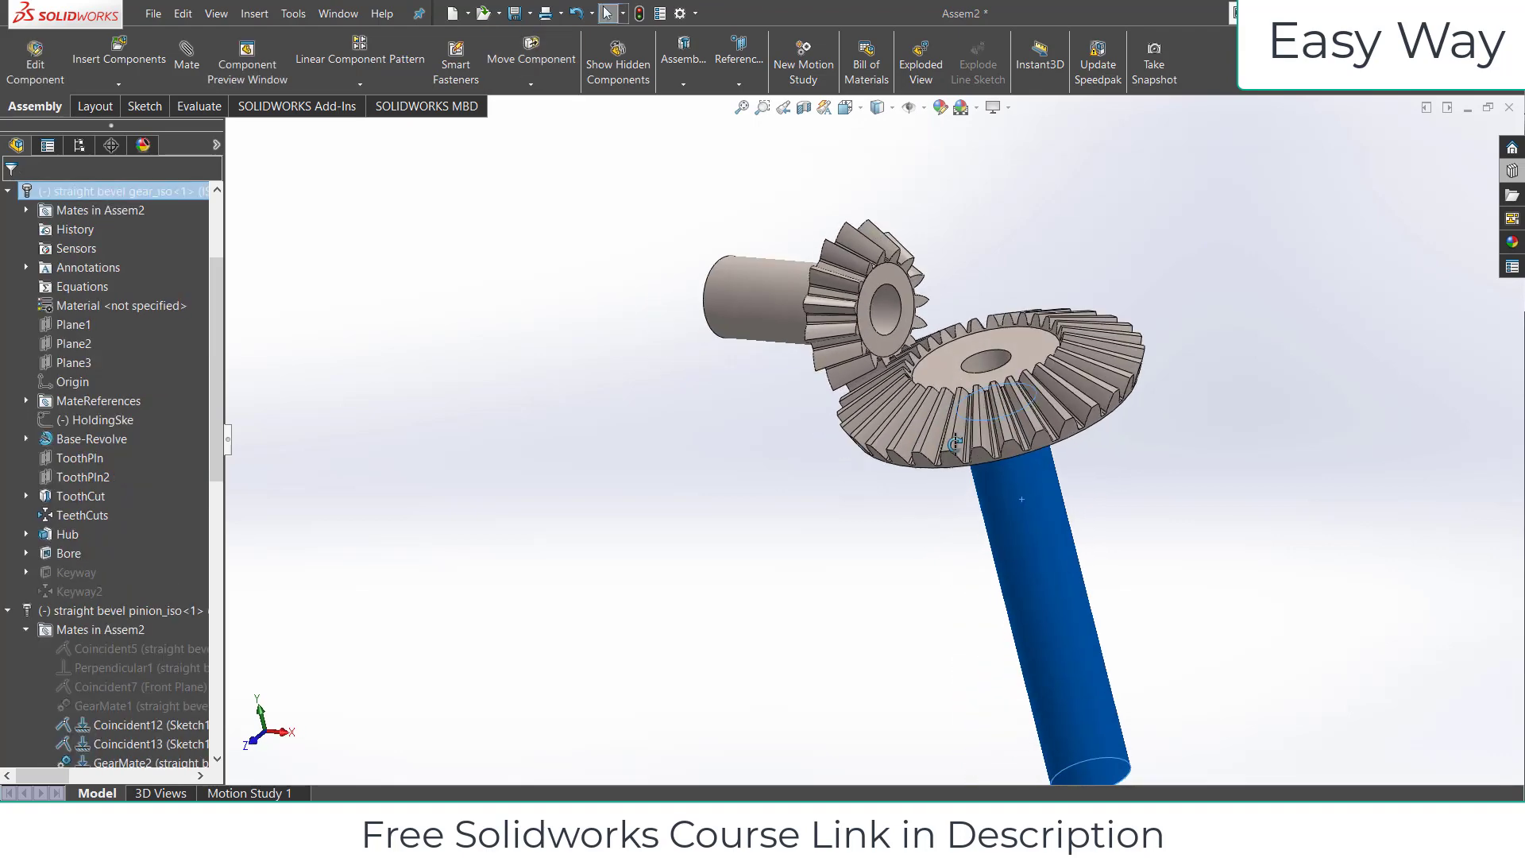
pyautogui.moveTo(953, 477); pyautogui.dragTo(999, 433, button='middle')
pyautogui.scroll(-3, 1002, 429)
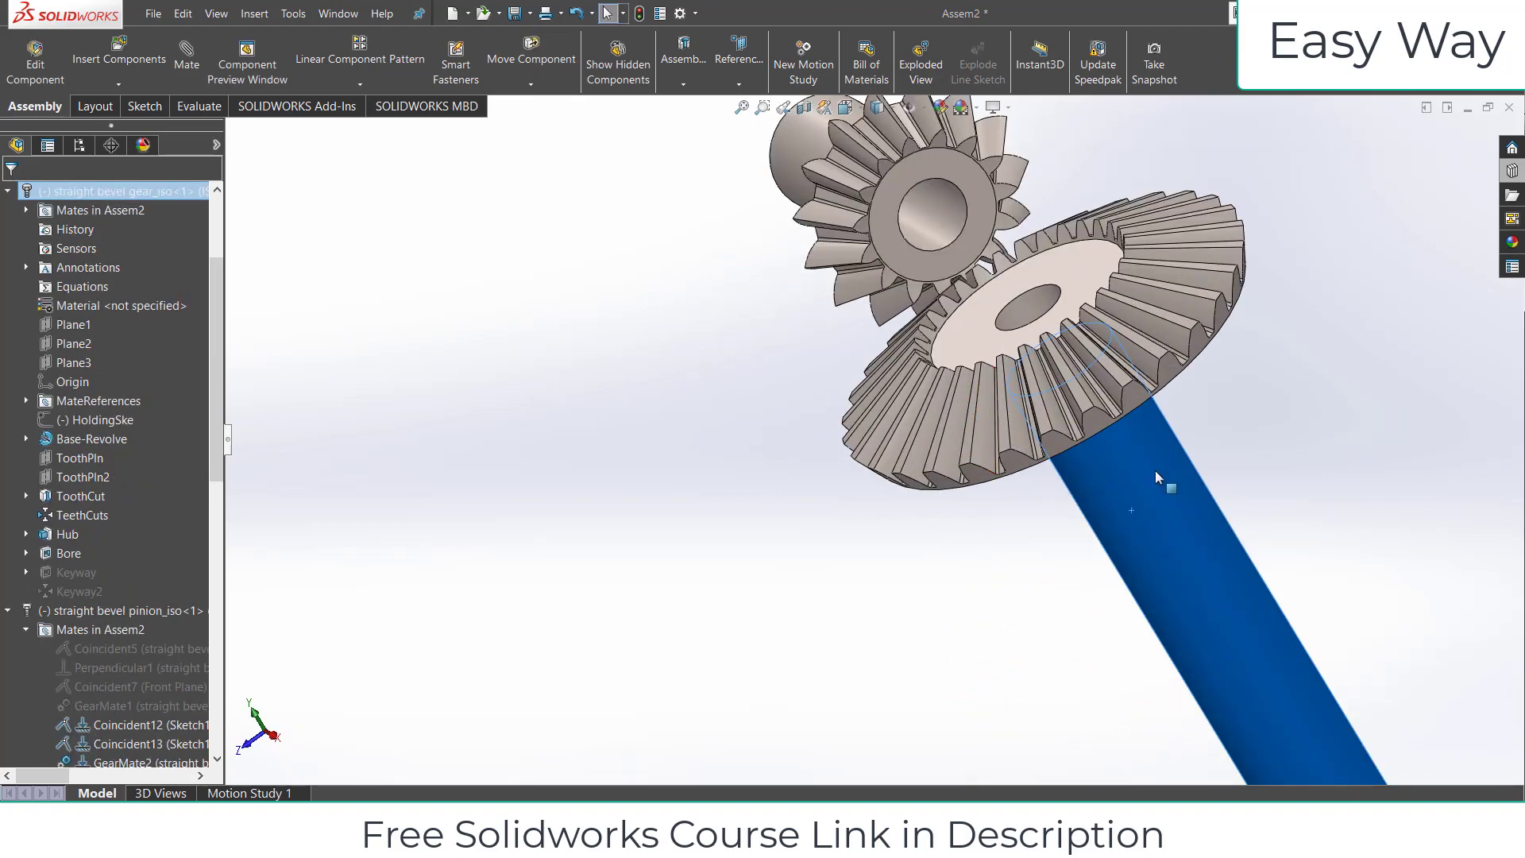
pyautogui.moveTo(1114, 501); pyautogui.dragTo(1098, 499)
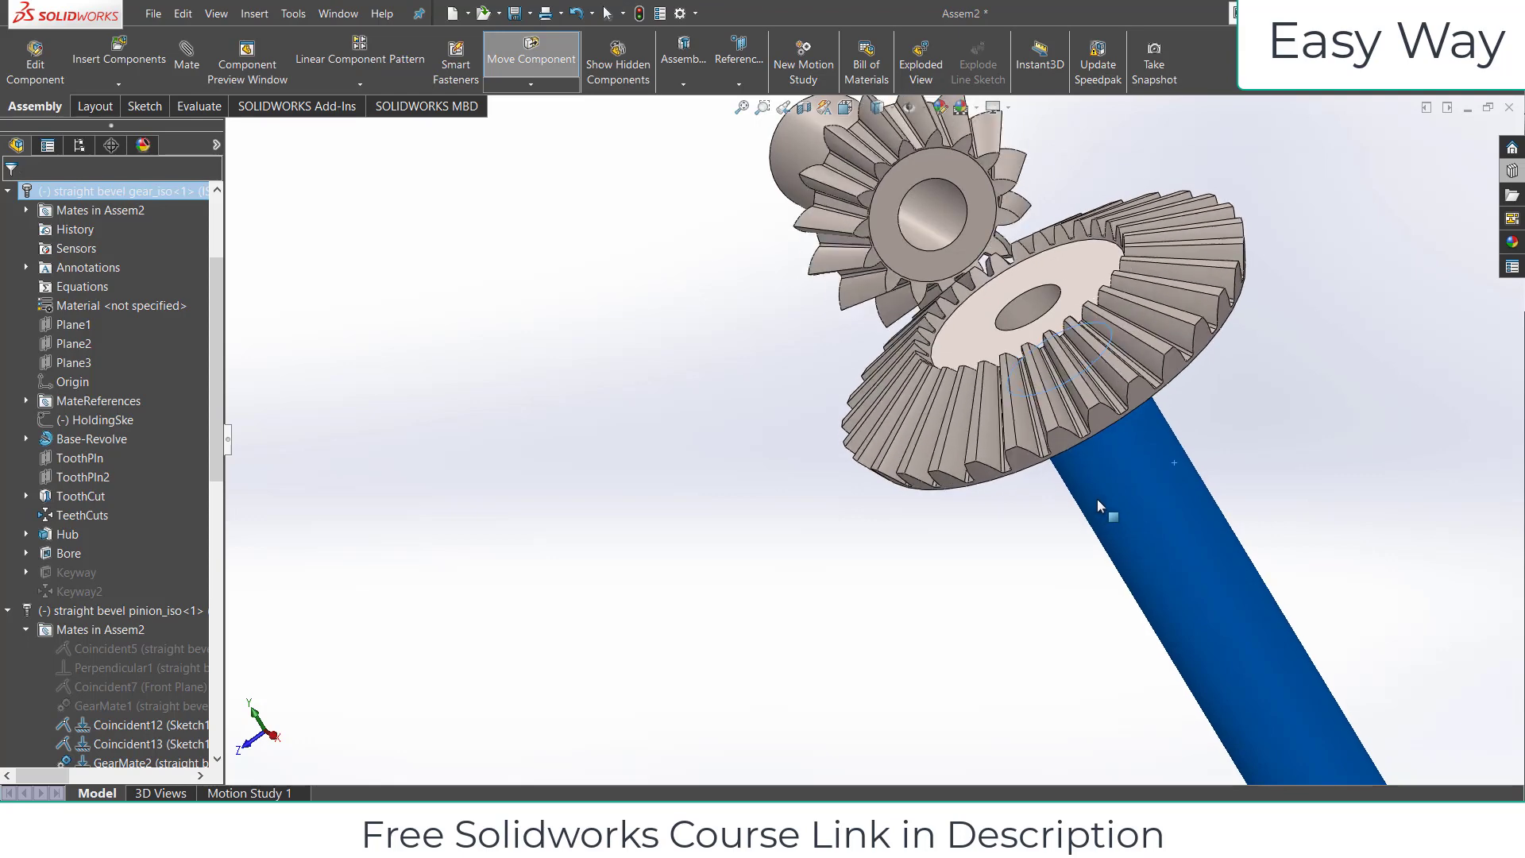
pyautogui.scroll(-3, 999, 298)
pyautogui.scroll(-5, 999, 297)
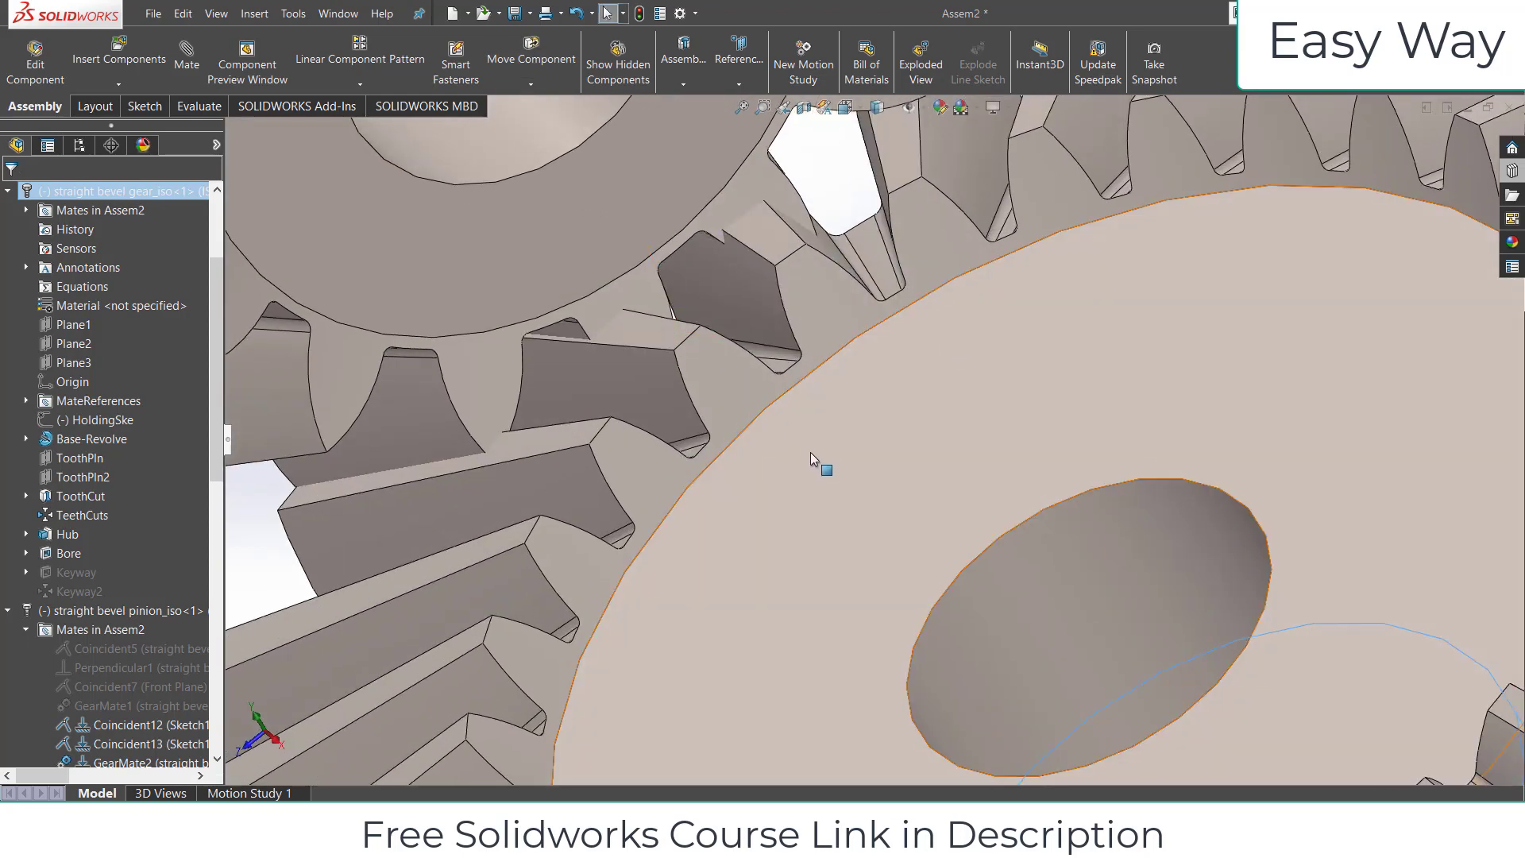
pyautogui.moveTo(796, 483); pyautogui.dragTo(759, 506)
pyautogui.press('Escape')
pyautogui.scroll(5, 746, 477)
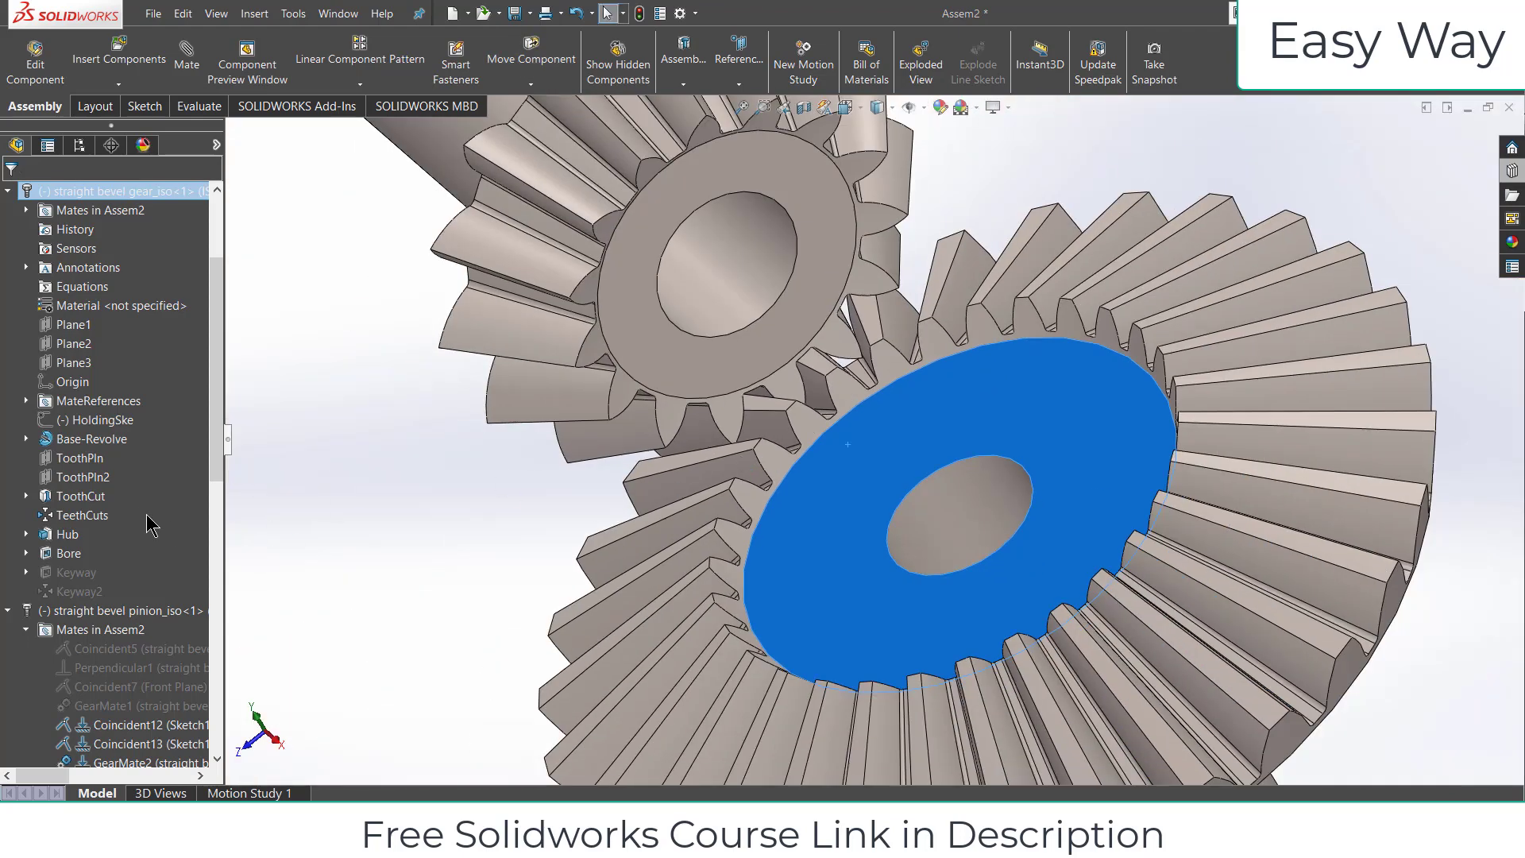
pyautogui.scroll(-3, 147, 524)
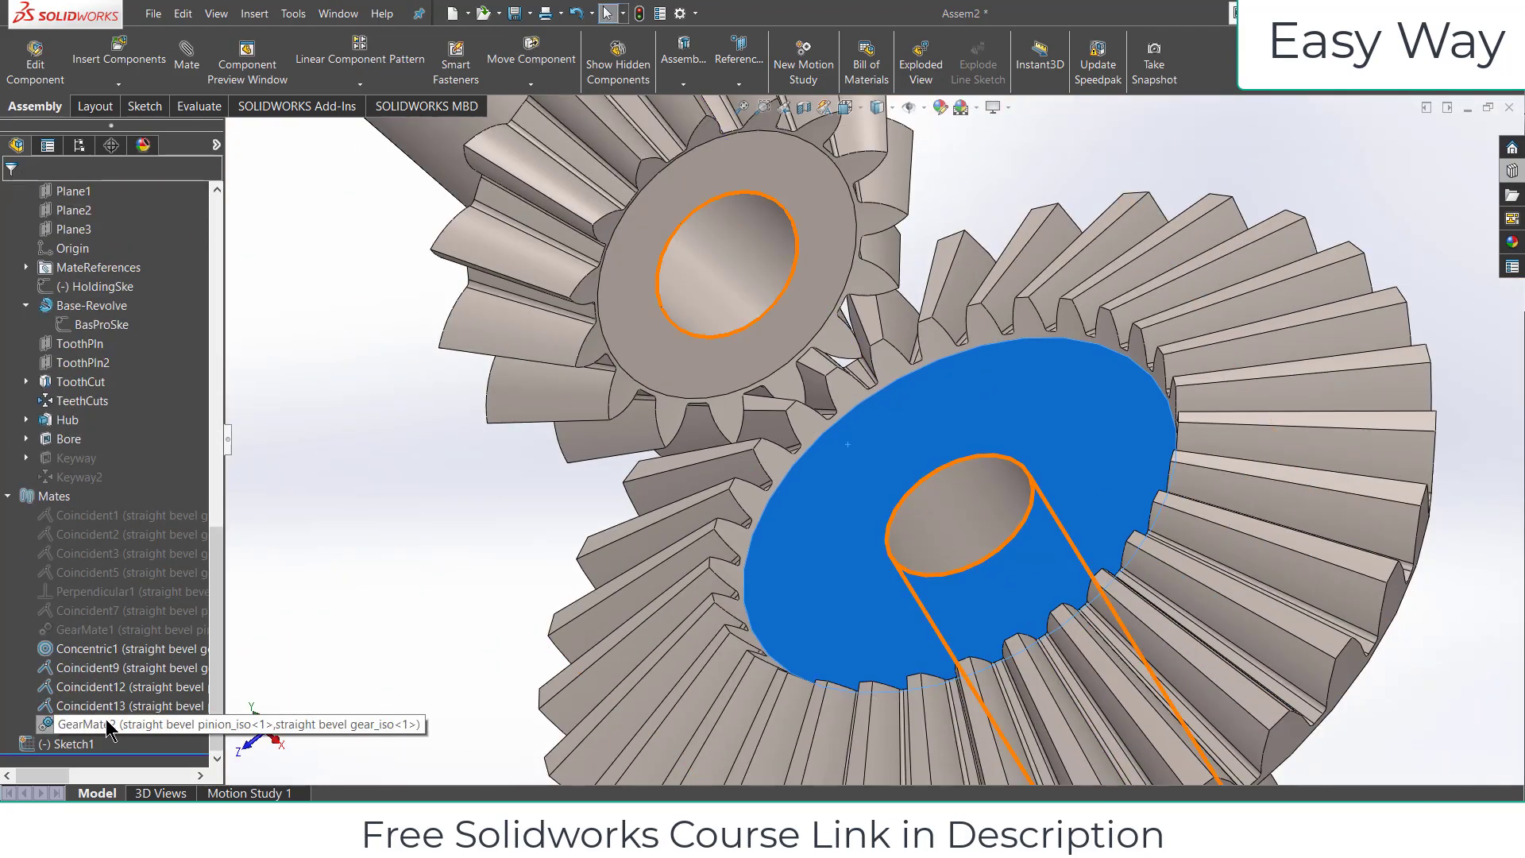
# Edit GearMate2 and enable Reverse direction.
pyautogui.rightClick(109, 726)
pyautogui.click(129, 520)
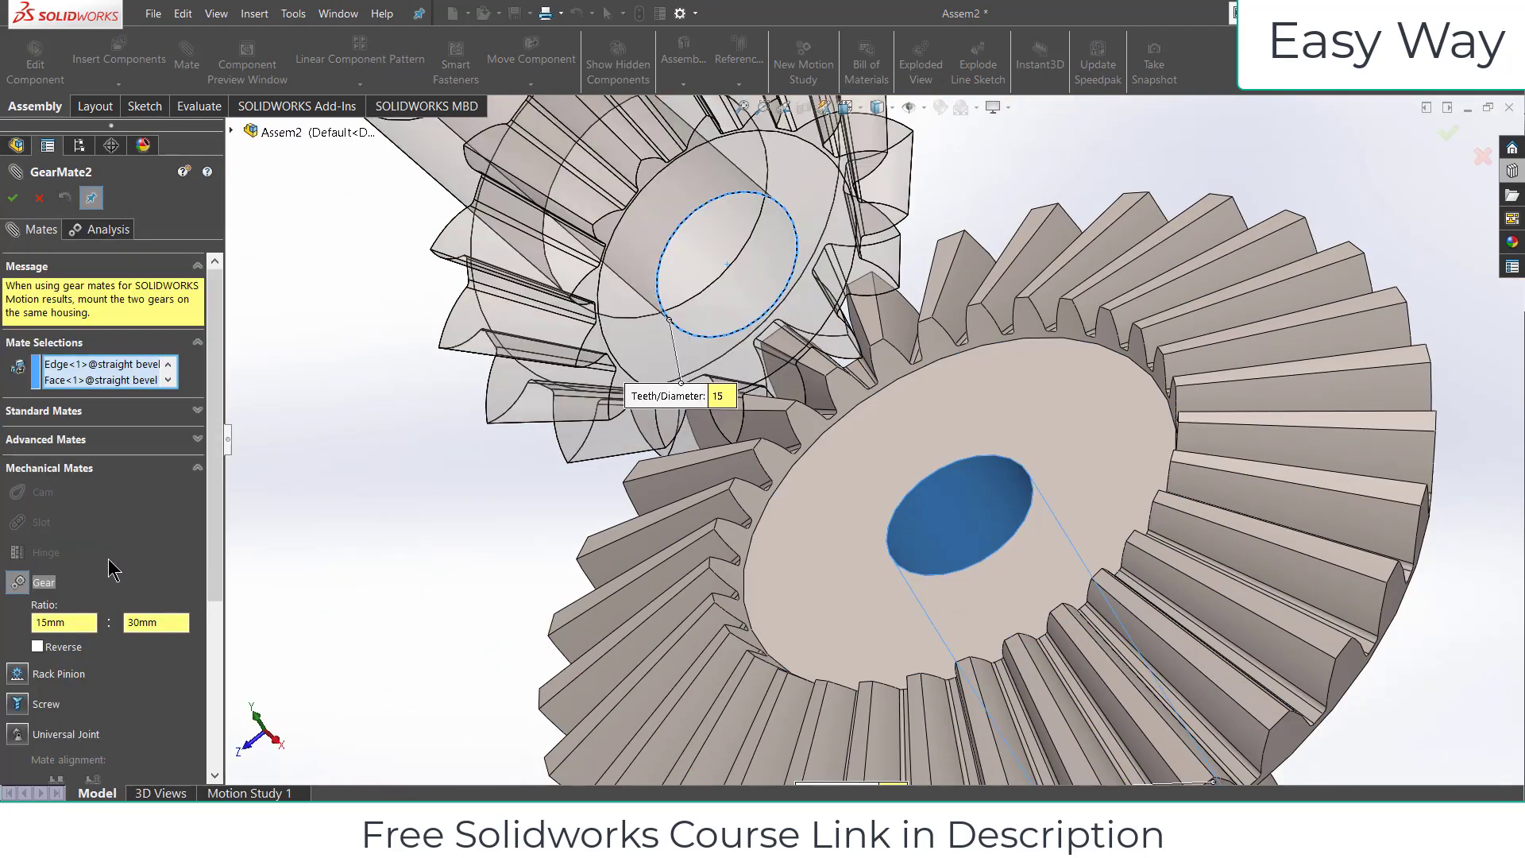
pyautogui.click(38, 647)
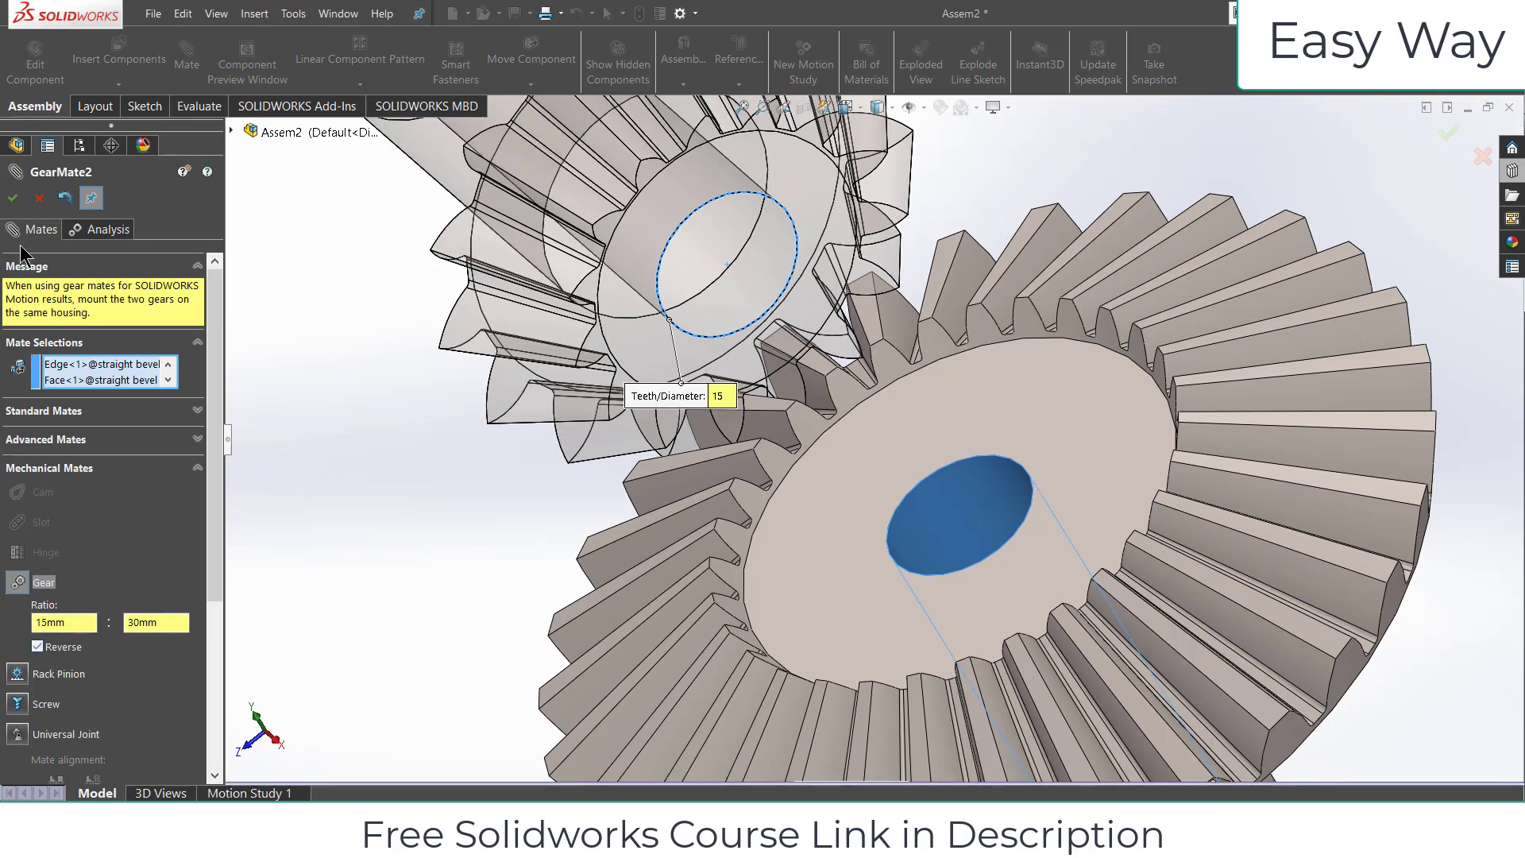
pyautogui.click(13, 202)
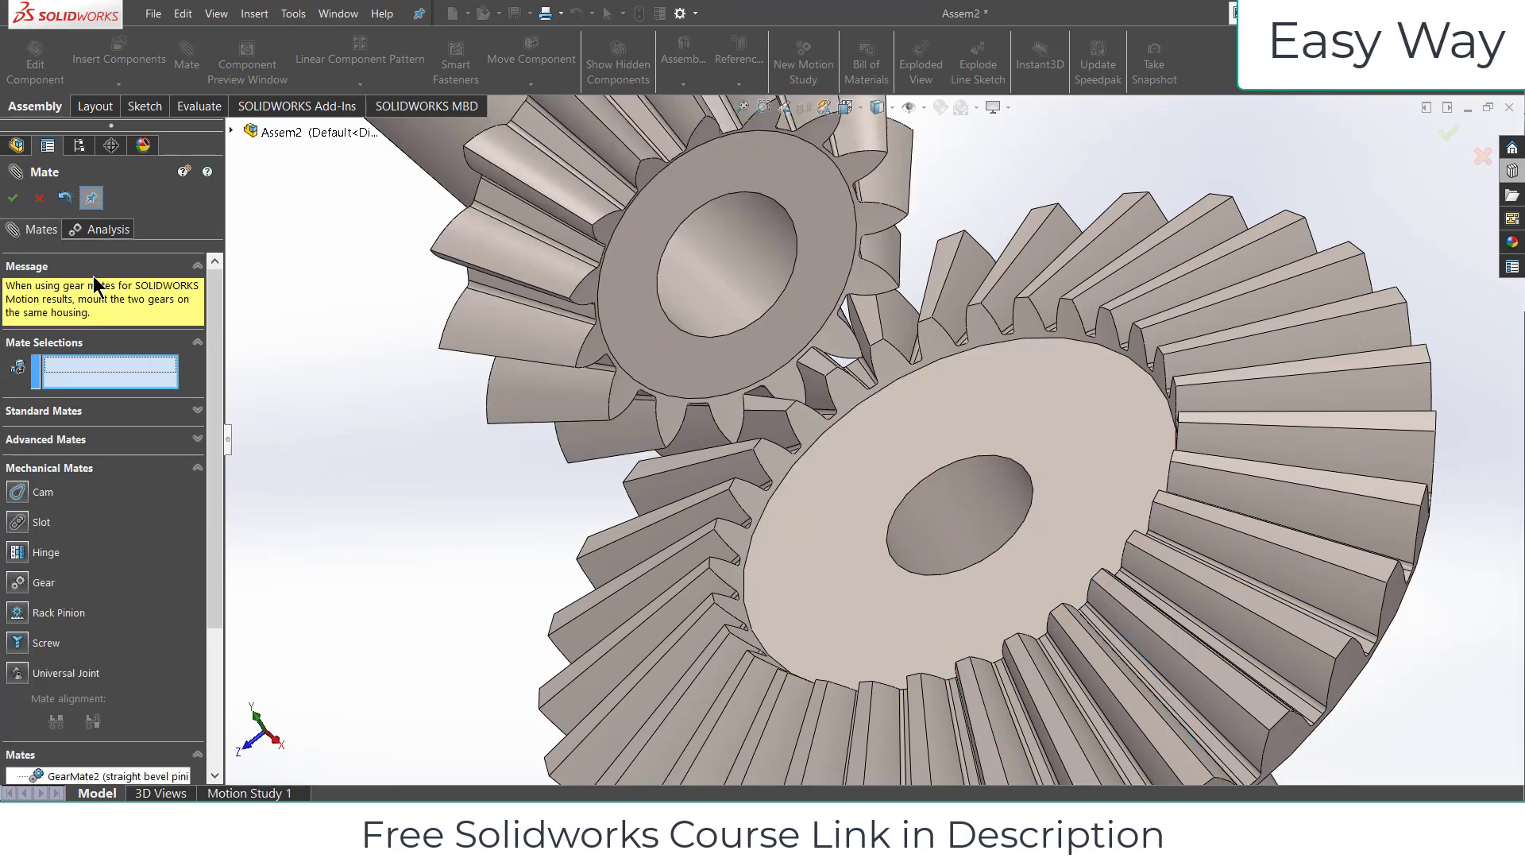
# Rotate the large gear face to confirm clean meshing under reversed GearMate2, then clear selection.
pyautogui.moveTo(874, 488); pyautogui.dragTo(913, 608)
pyautogui.press('Escape')
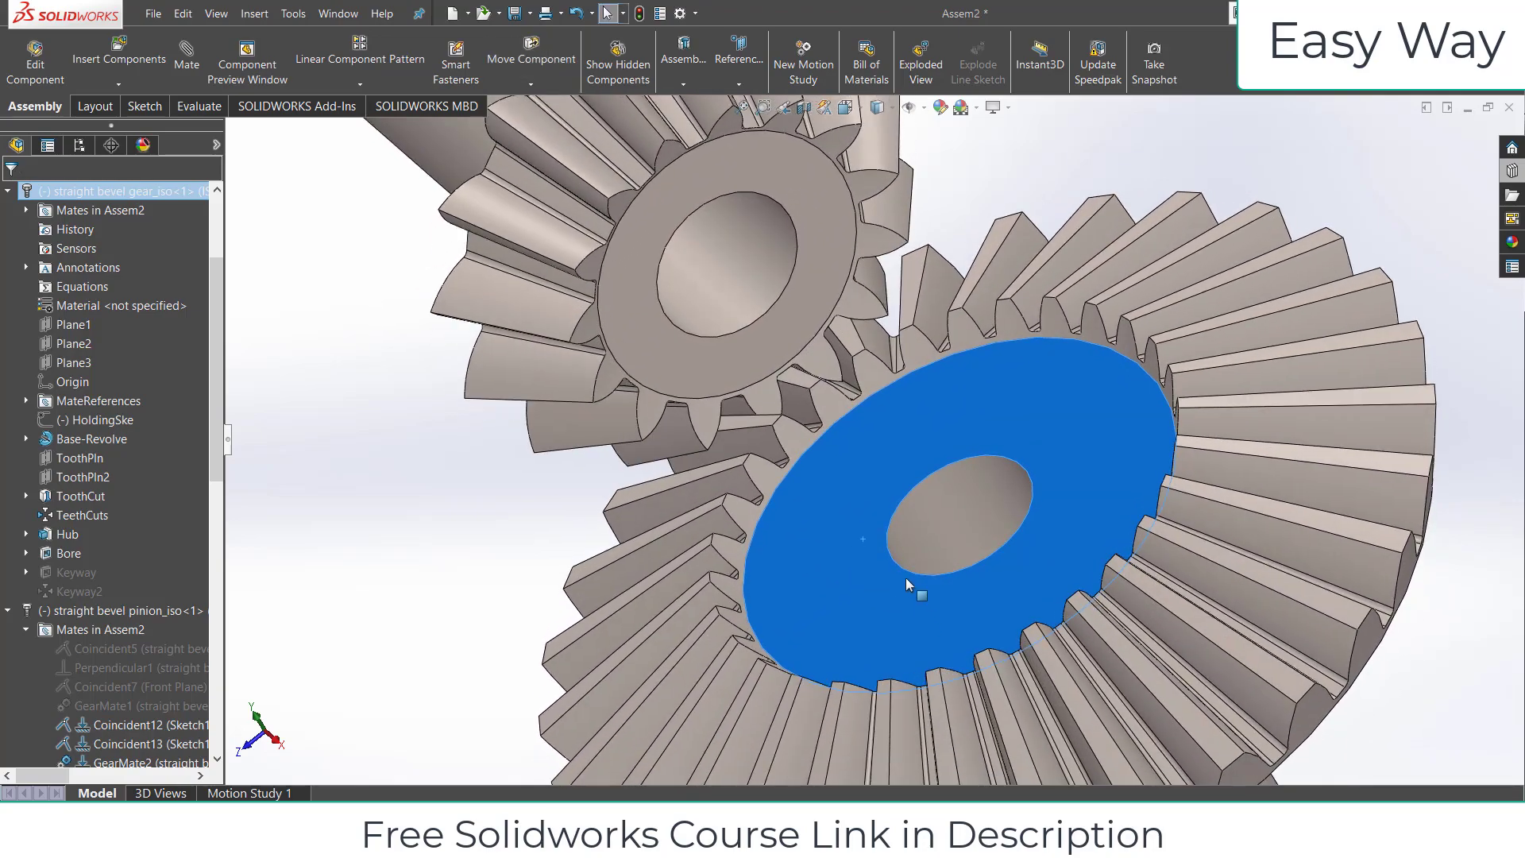
pyautogui.scroll(4, 982, 522)
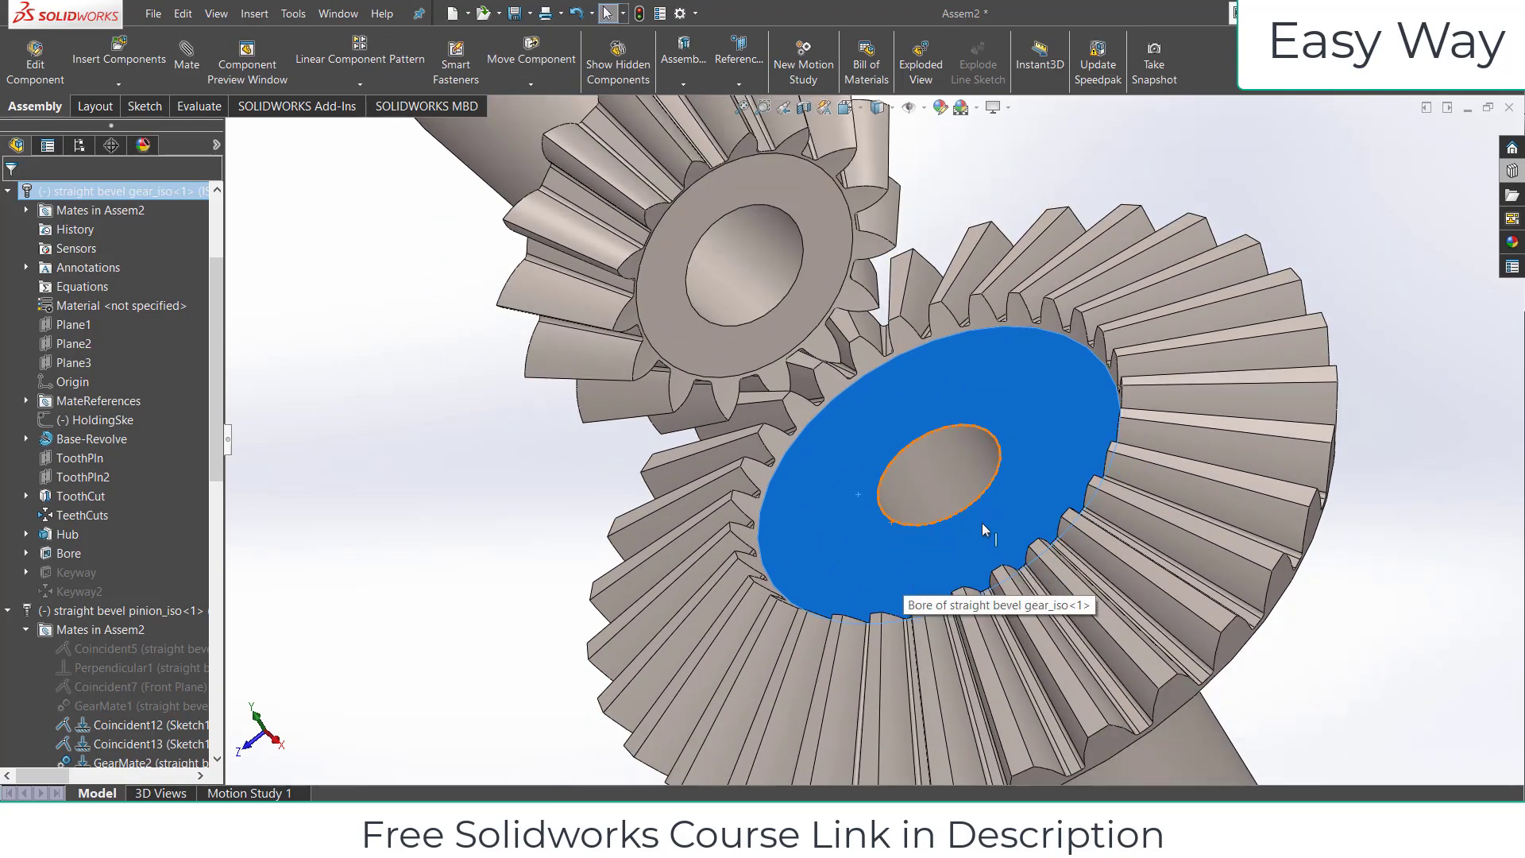
pyautogui.scroll(-3, 988, 412)
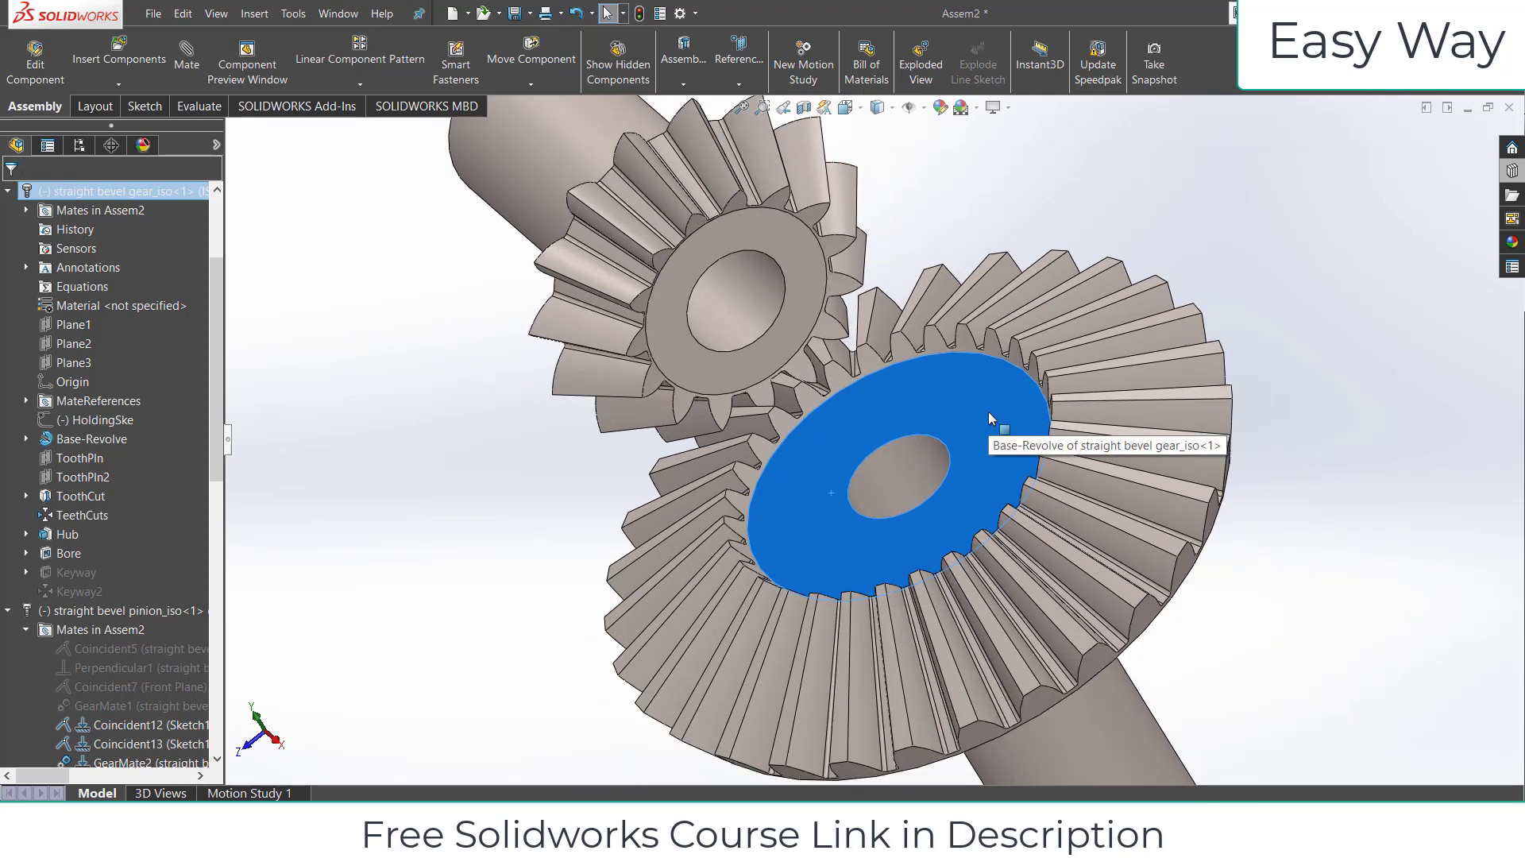
pyautogui.scroll(2, 988, 411)
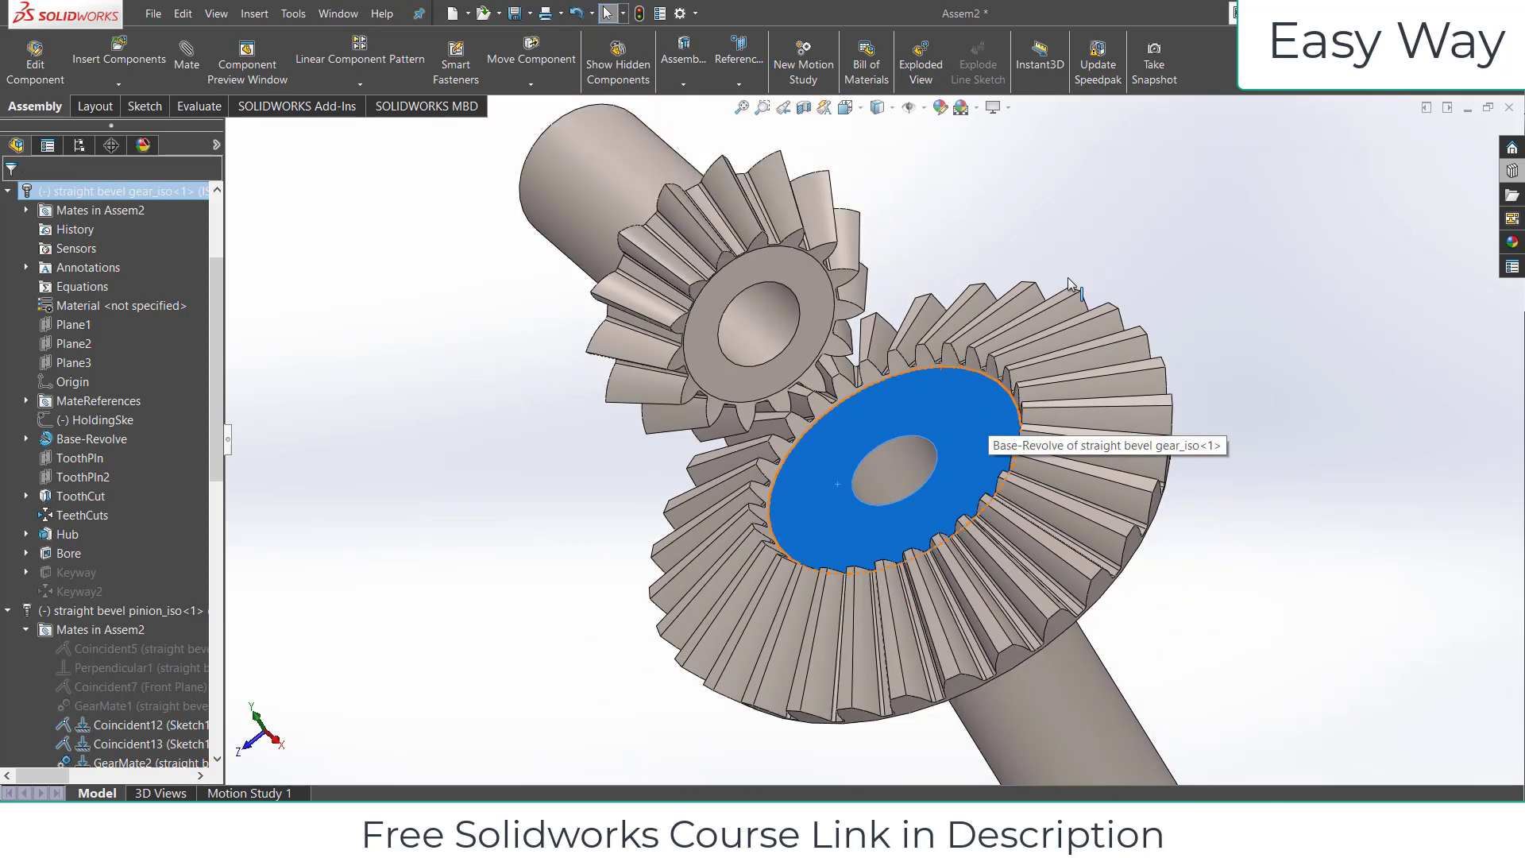
pyautogui.click(1235, 348)
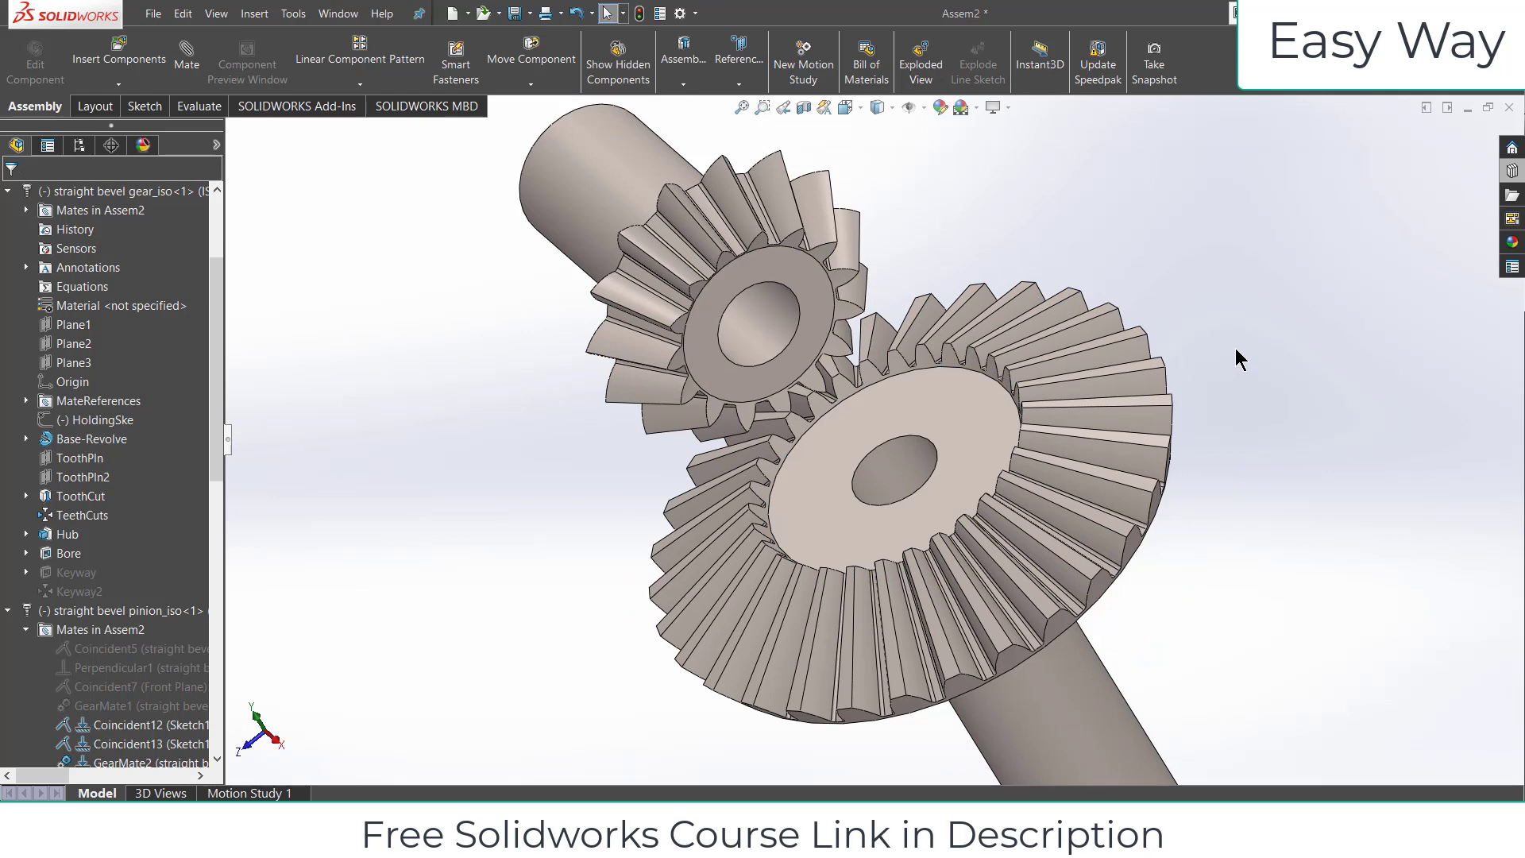